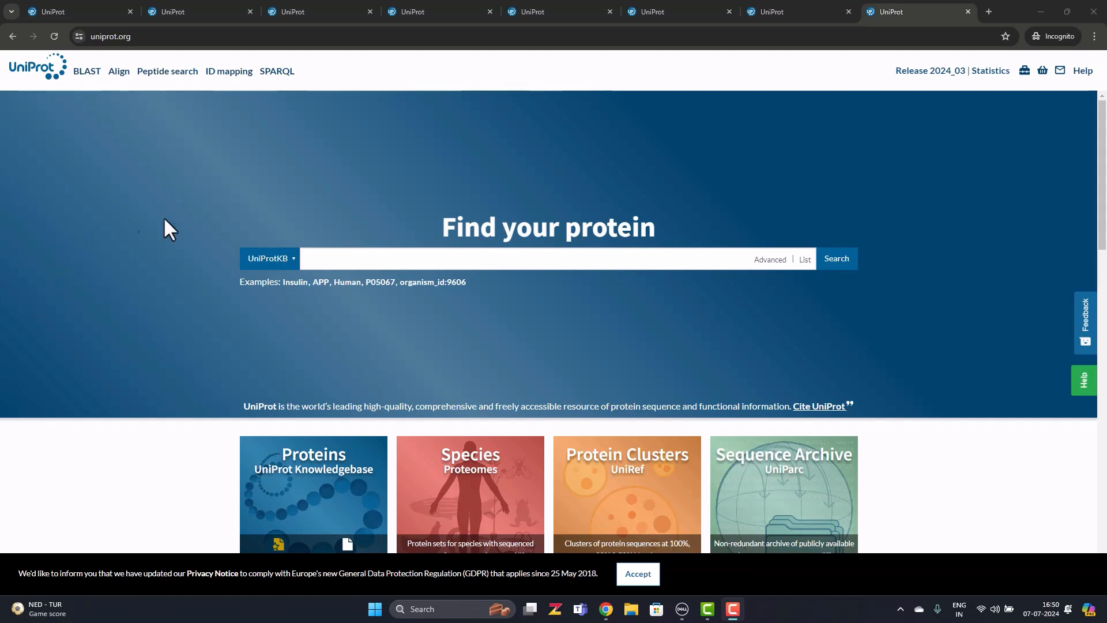
# Step: Set up an advanced UniProtKB search with Protein Name [DE] and Organism [OS] as the first two criteria
pyautogui.click(771, 261)
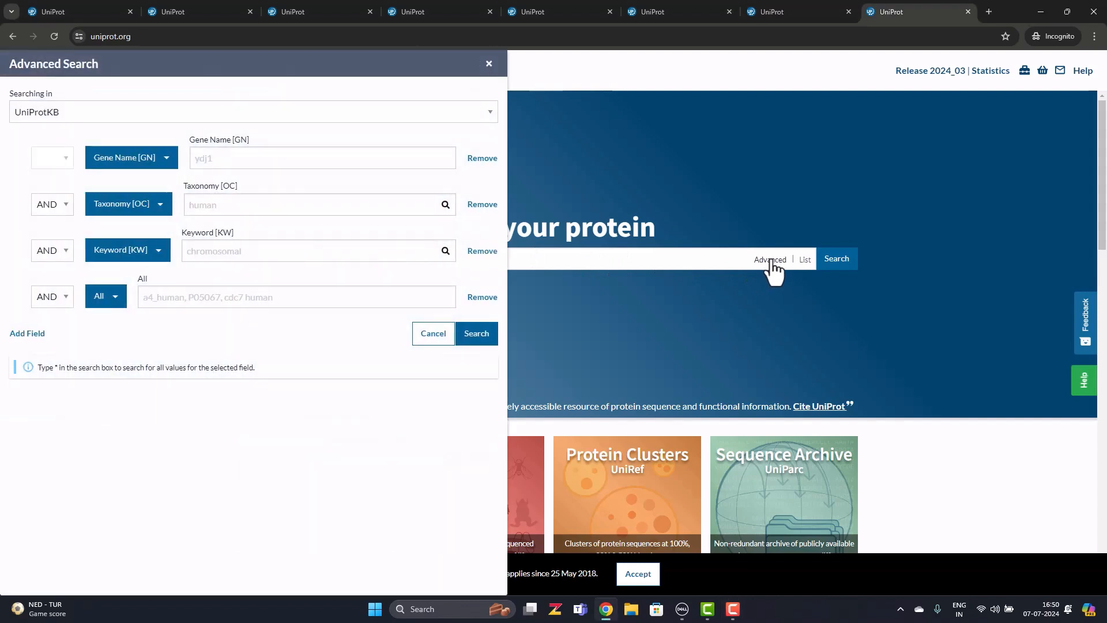
pyautogui.click(167, 166)
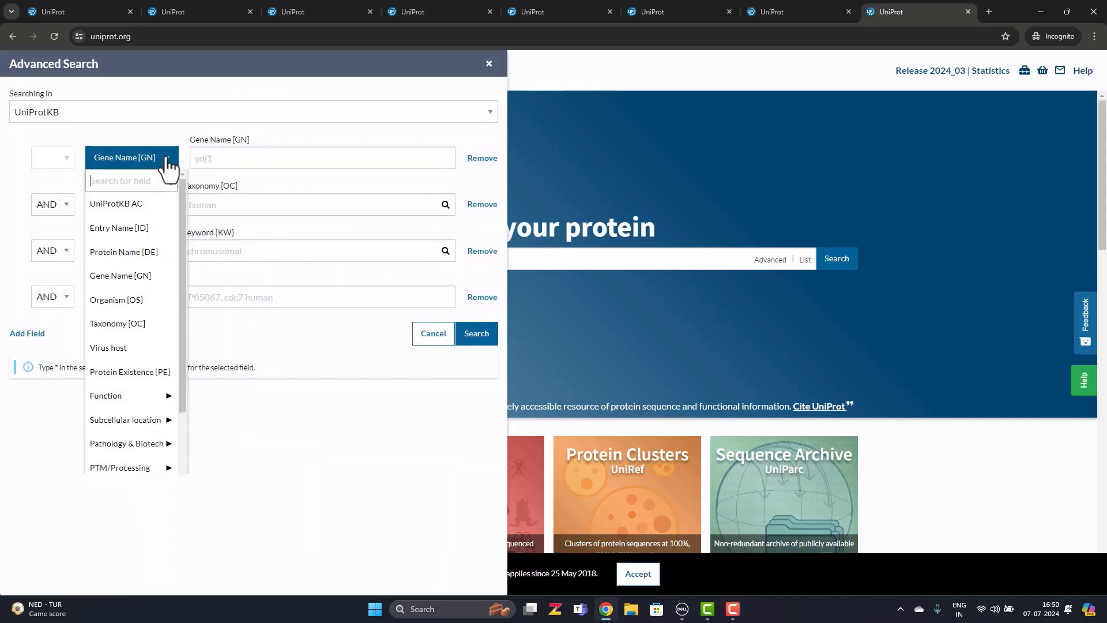
pyautogui.click(139, 254)
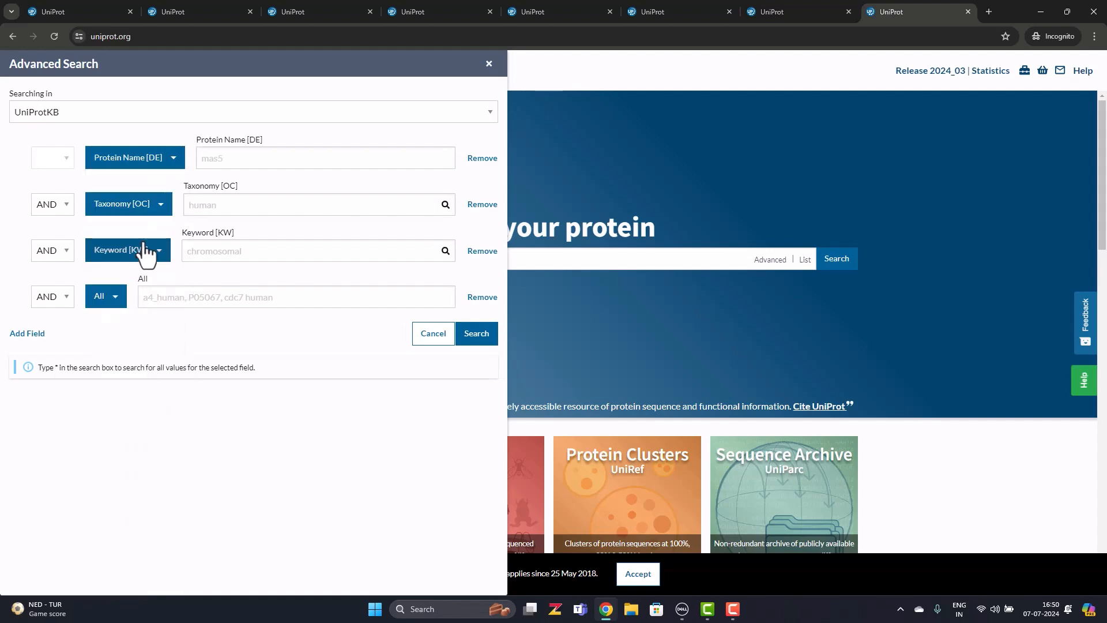
pyautogui.click(162, 208)
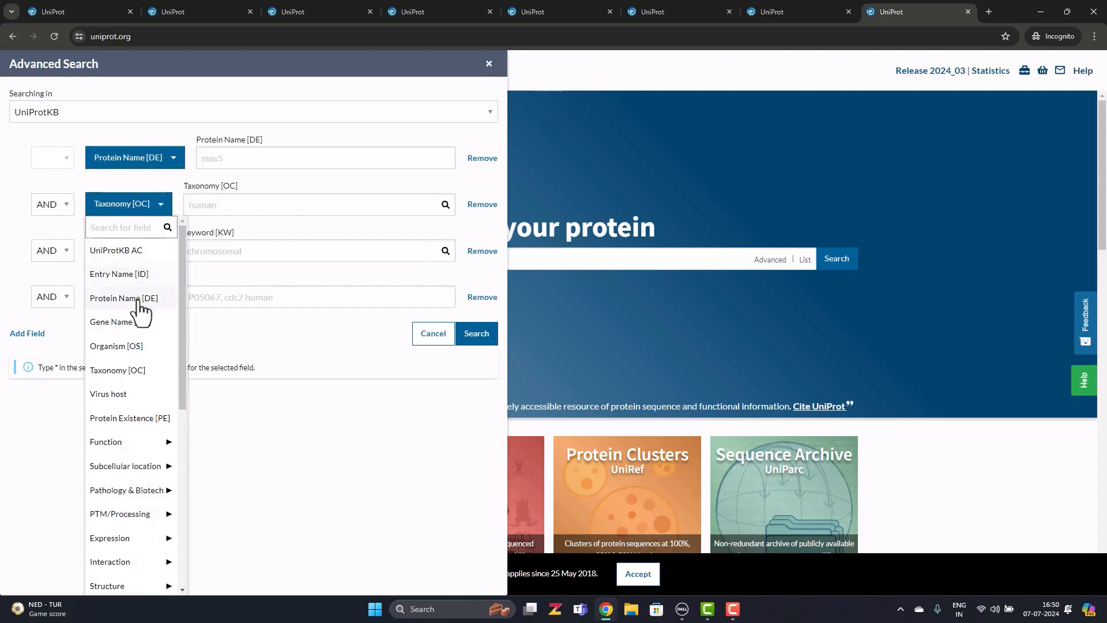
pyautogui.click(134, 345)
# Step: Search for the protein name Insulin in the organism Homo sapiens (Human/Man) [9606]
pyautogui.click(280, 158)
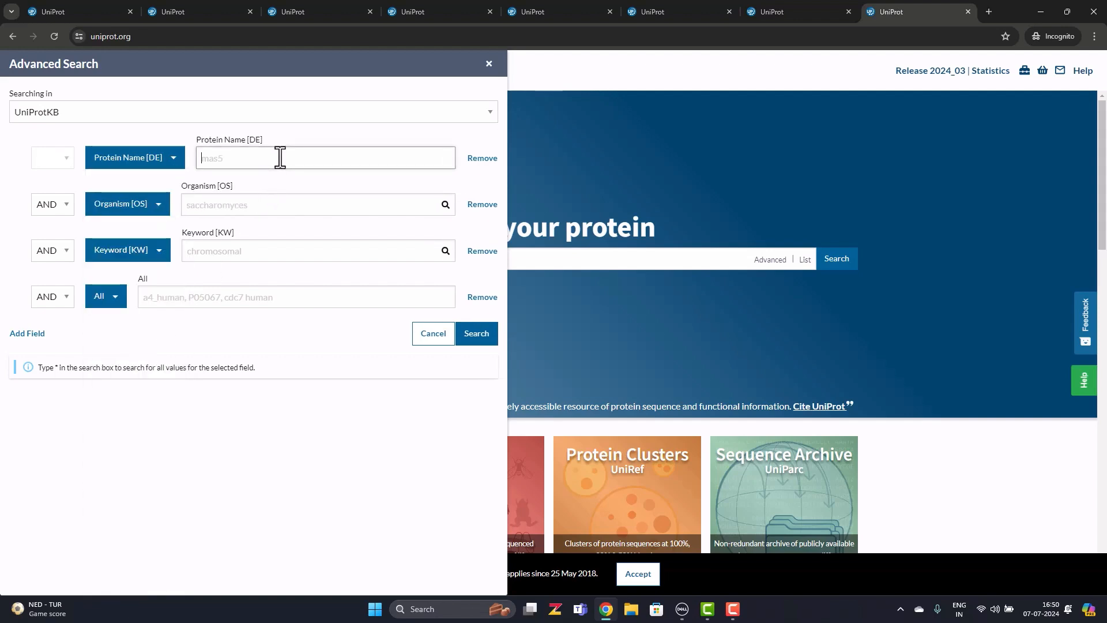
pyautogui.write('Insulin')
pyautogui.click(261, 204)
pyautogui.write('H')
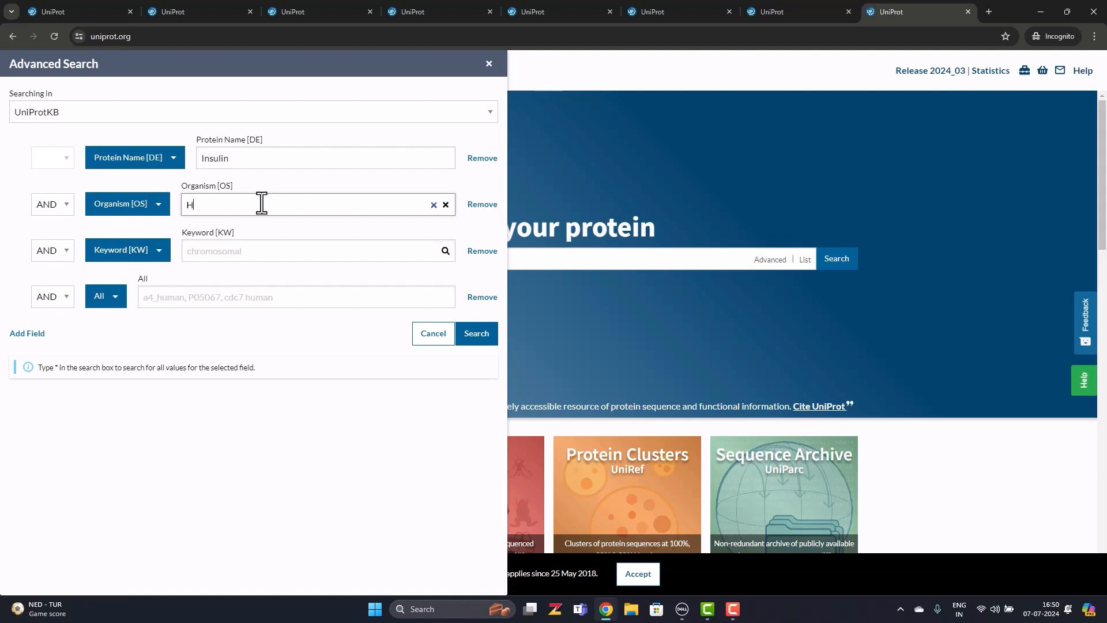
pyautogui.write('omo')
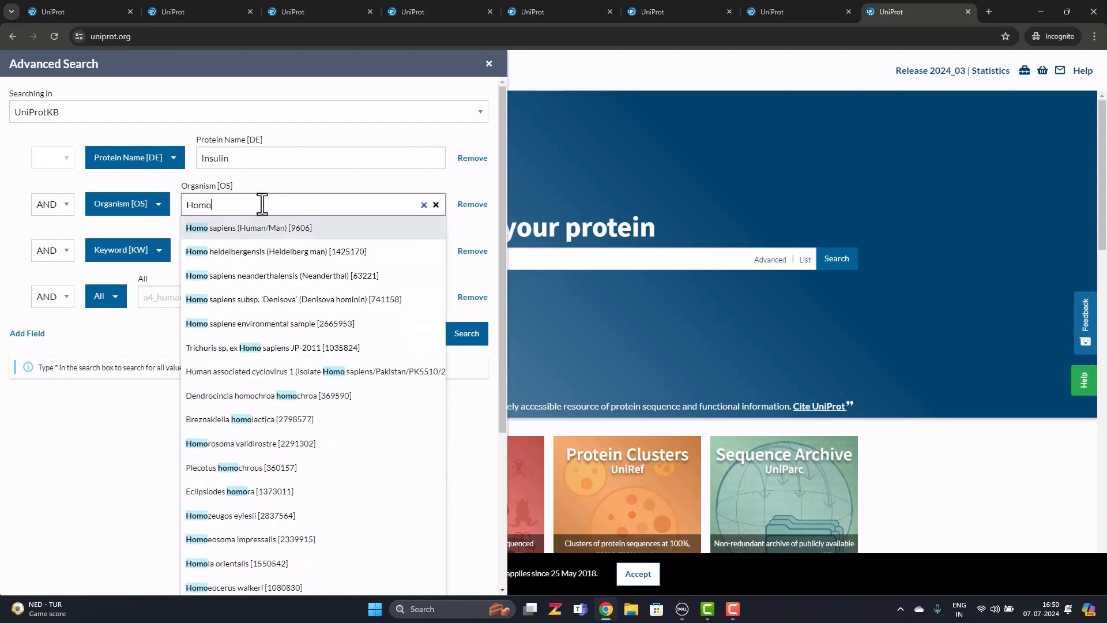
pyautogui.click(289, 229)
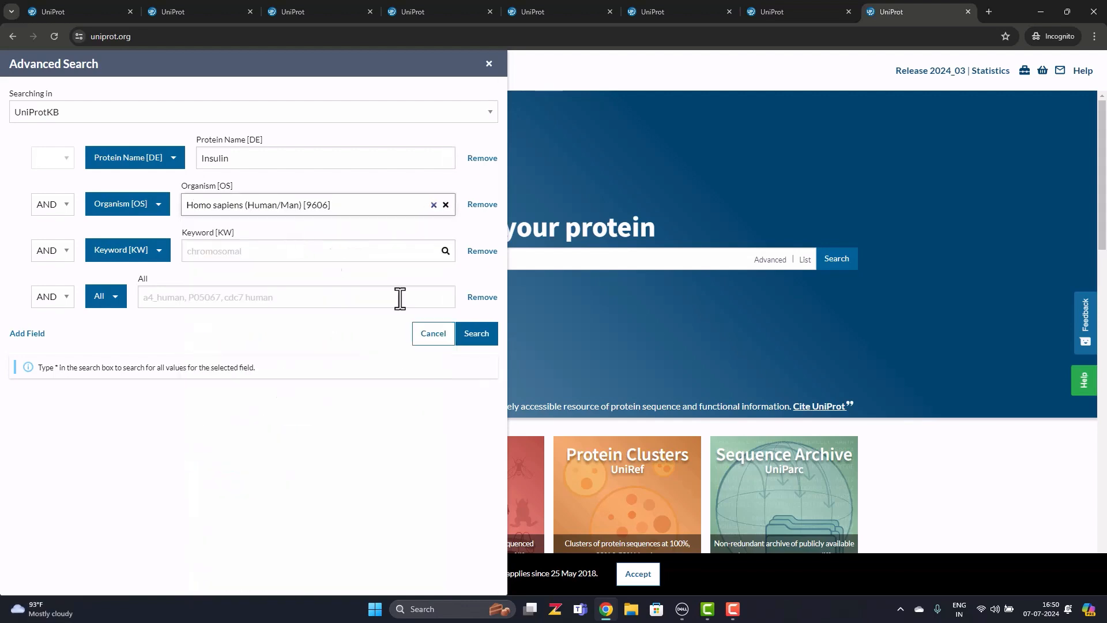
pyautogui.click(475, 340)
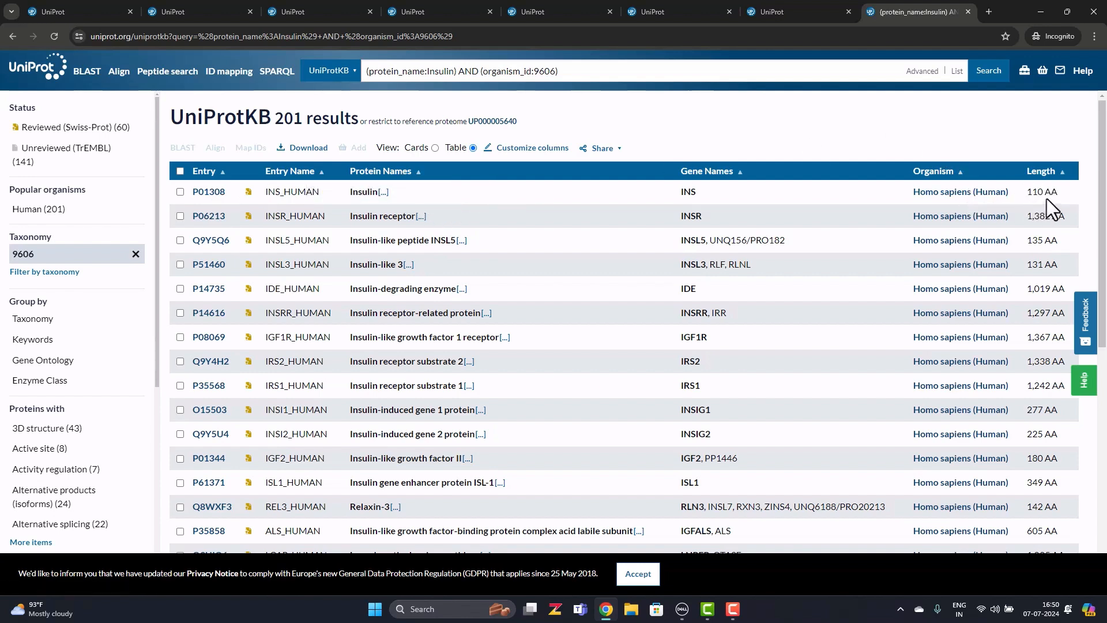
# Step: Open the human insulin entry P01308 and get its canonical isoform sequence in FASTA format
pyautogui.click(211, 192)
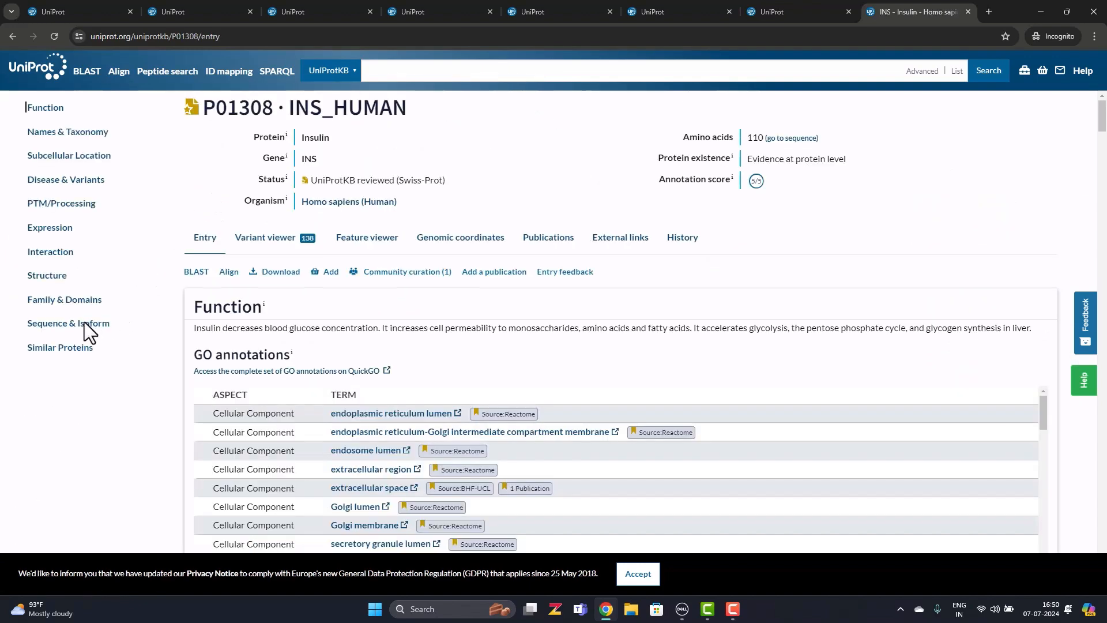
pyautogui.click(82, 324)
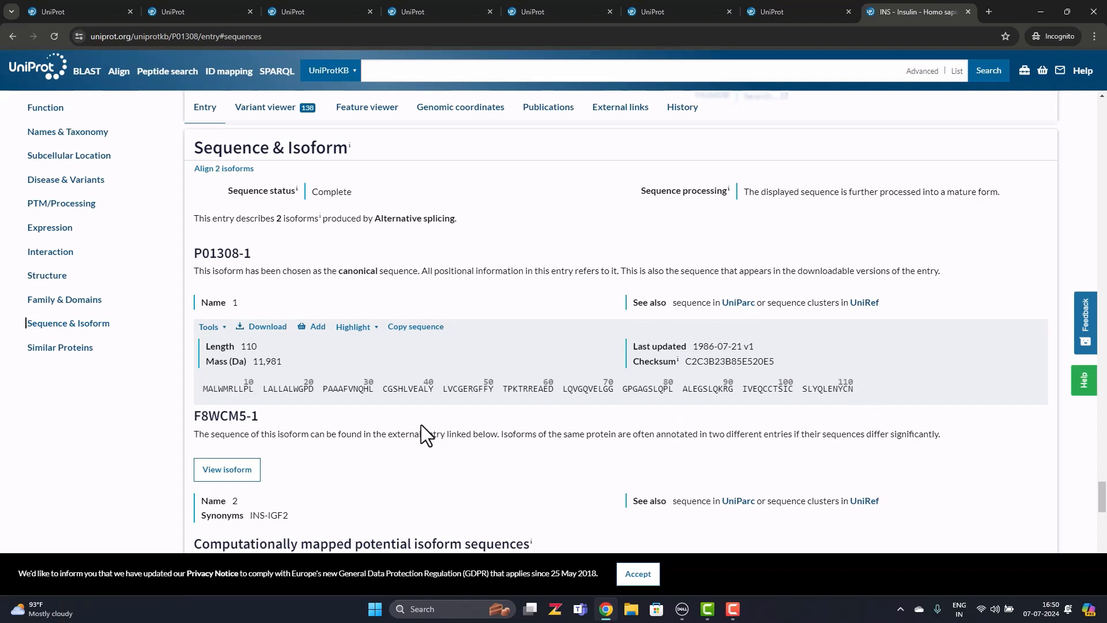
pyautogui.click(268, 324)
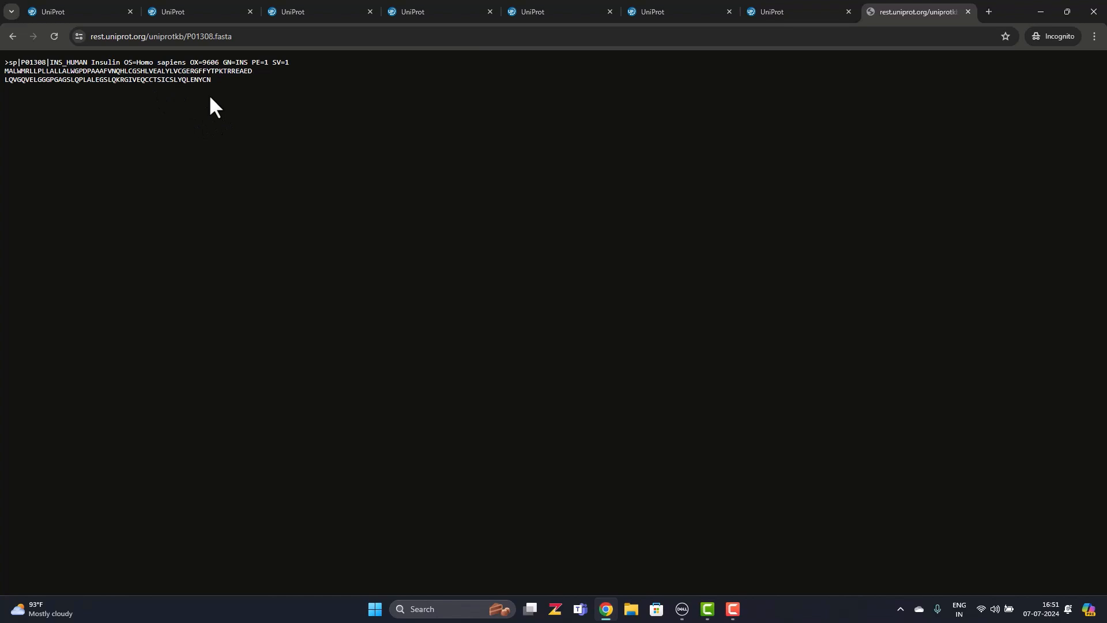
# Step: On the second open UniProt page, set up an advanced search by Protein Name [DE] and Organism [OS]
pyautogui.click(195, 8)
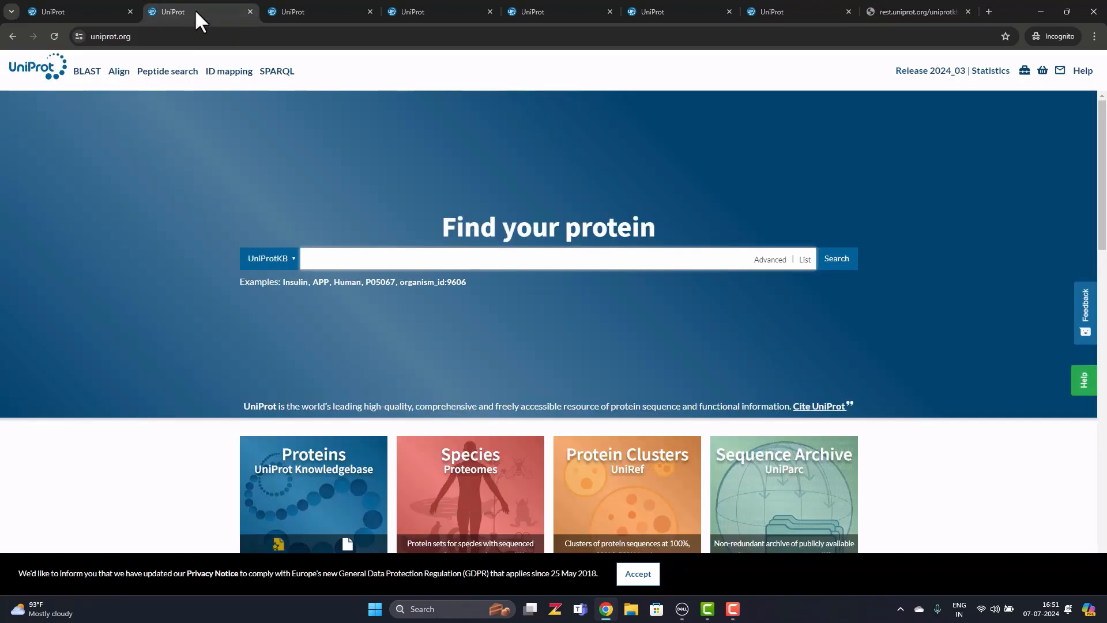
pyautogui.click(776, 261)
pyautogui.click(165, 168)
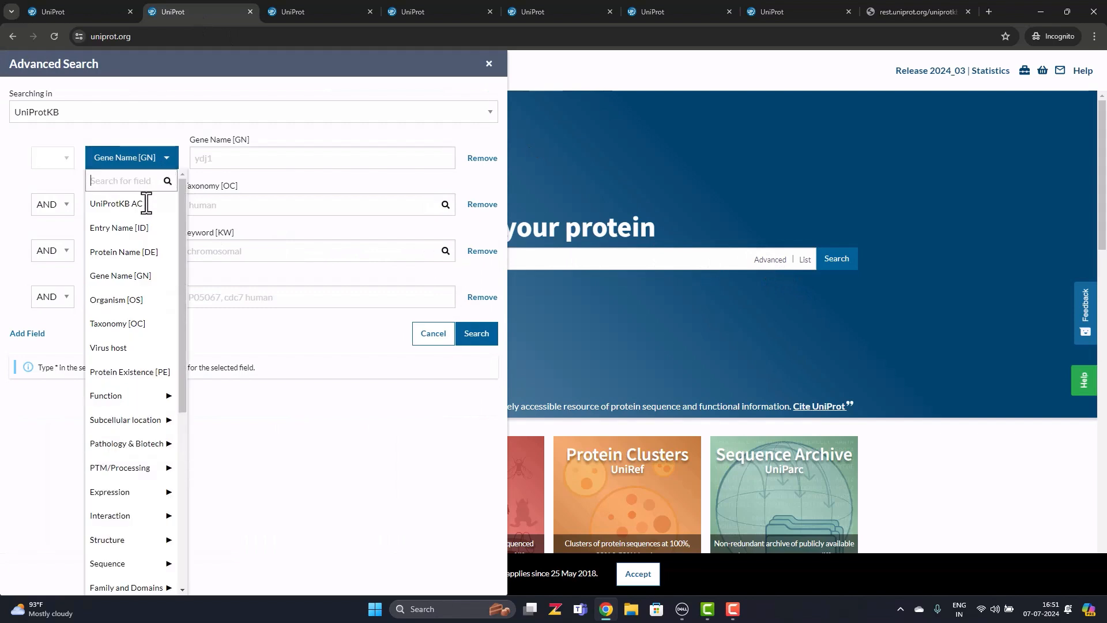
pyautogui.click(133, 255)
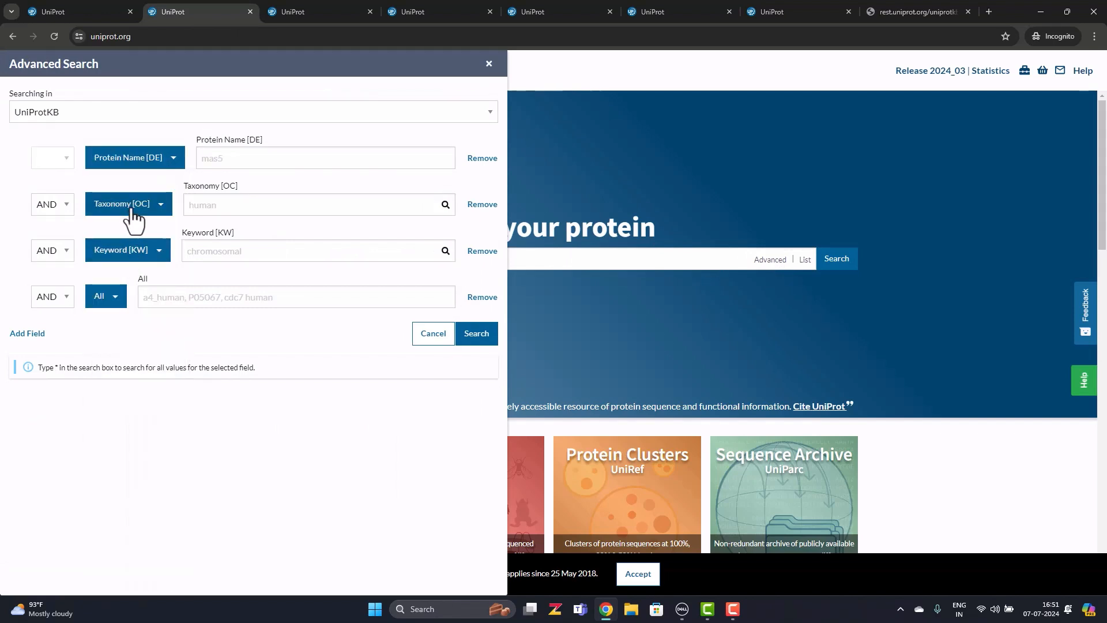
pyautogui.click(132, 208)
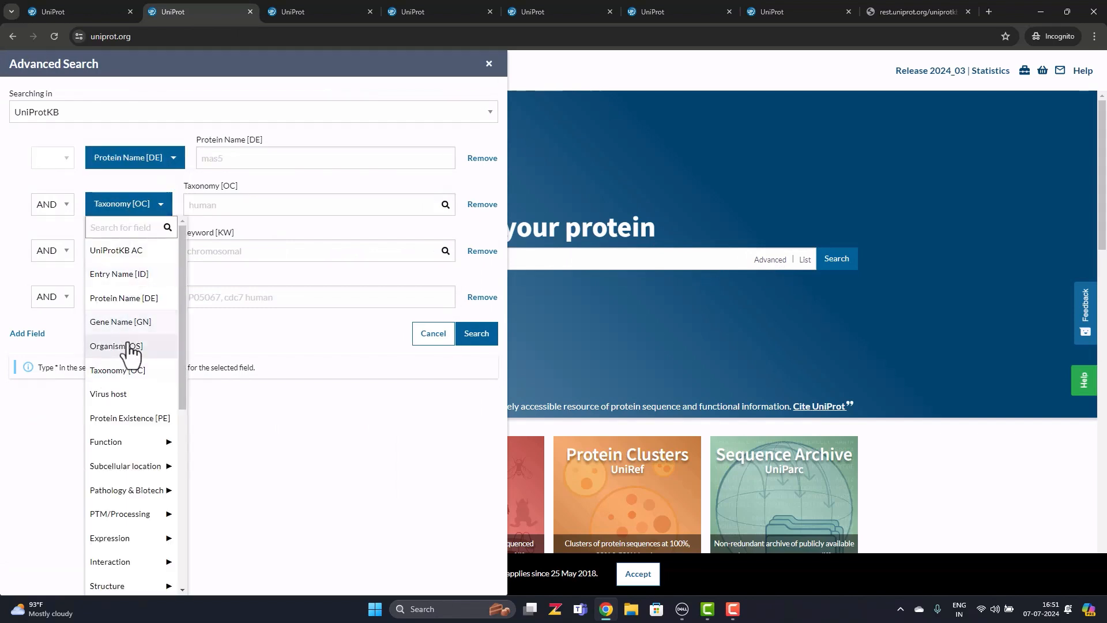
pyautogui.click(119, 346)
# Step: Search for the protein name Insulin in the organism Sus scrofa (Swine/Wild boar/S. scrofa/Pig) [9823]
pyautogui.click(301, 159)
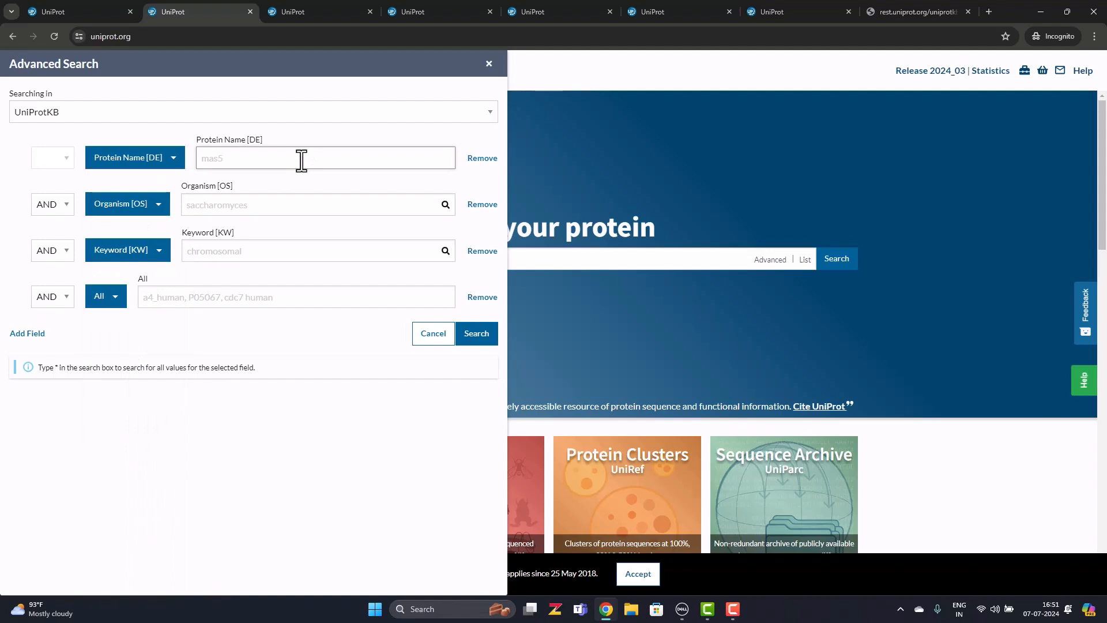
pyautogui.write('Insulin')
pyautogui.click(217, 206)
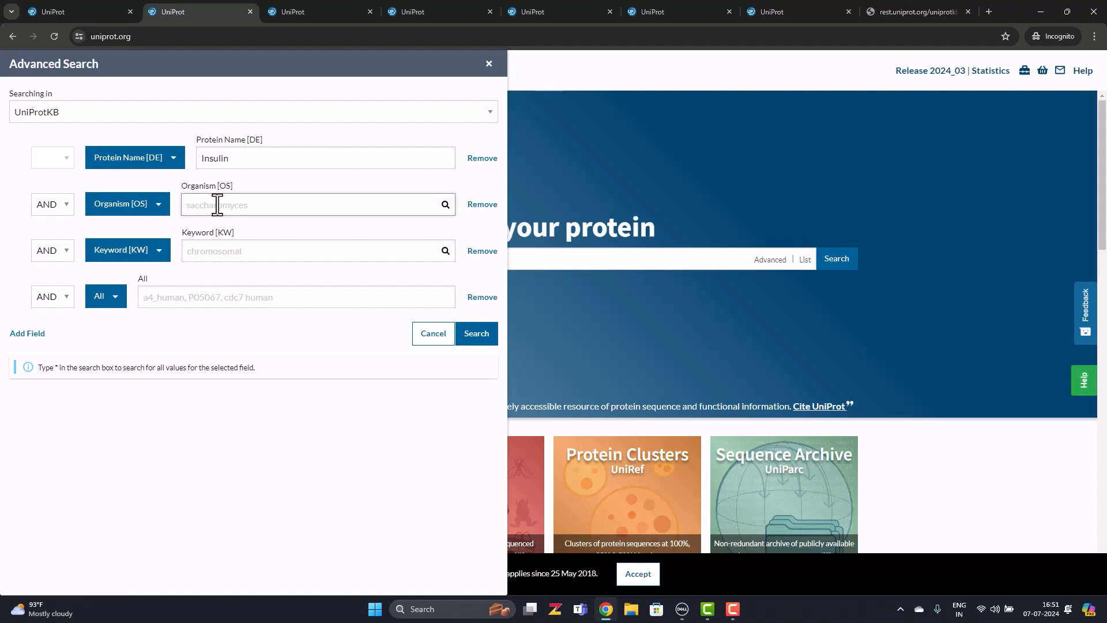
pyautogui.write('Sus')
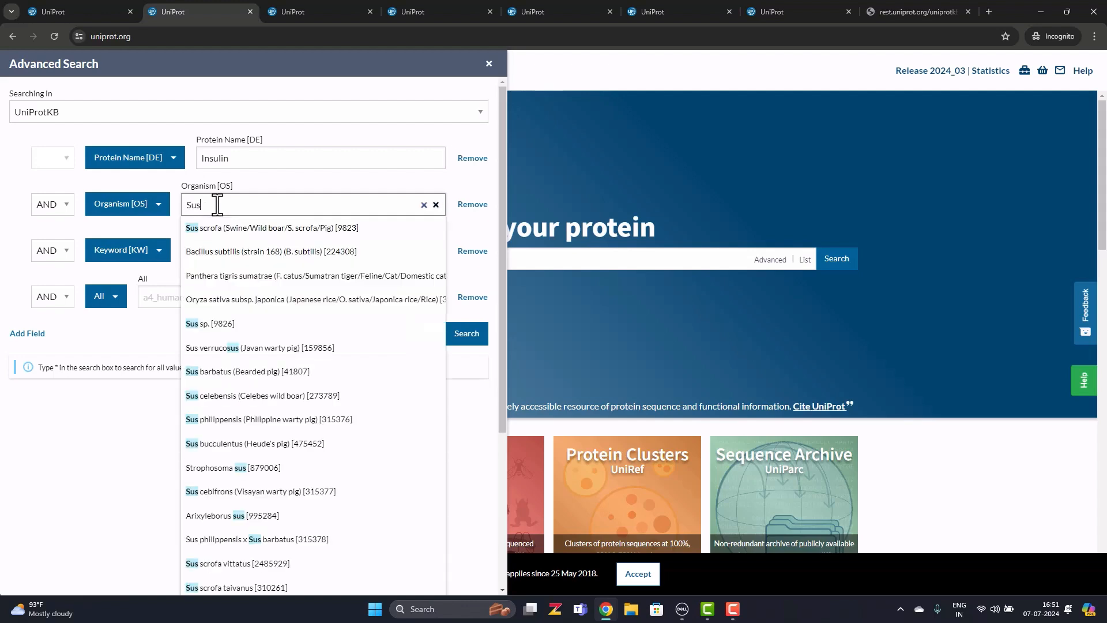
pyautogui.click(255, 231)
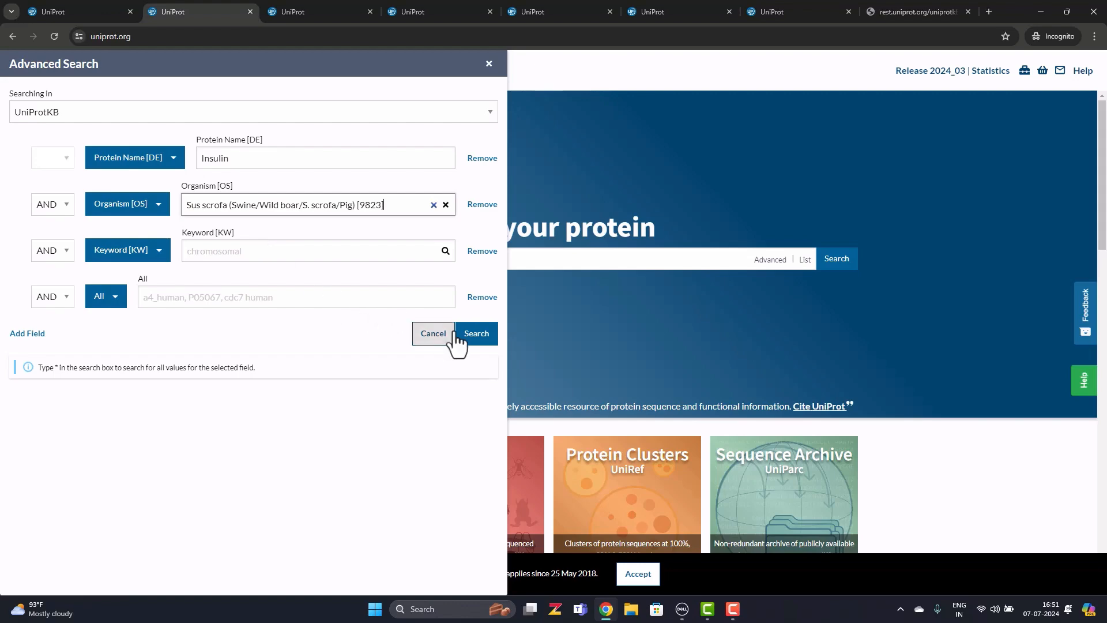
pyautogui.click(476, 335)
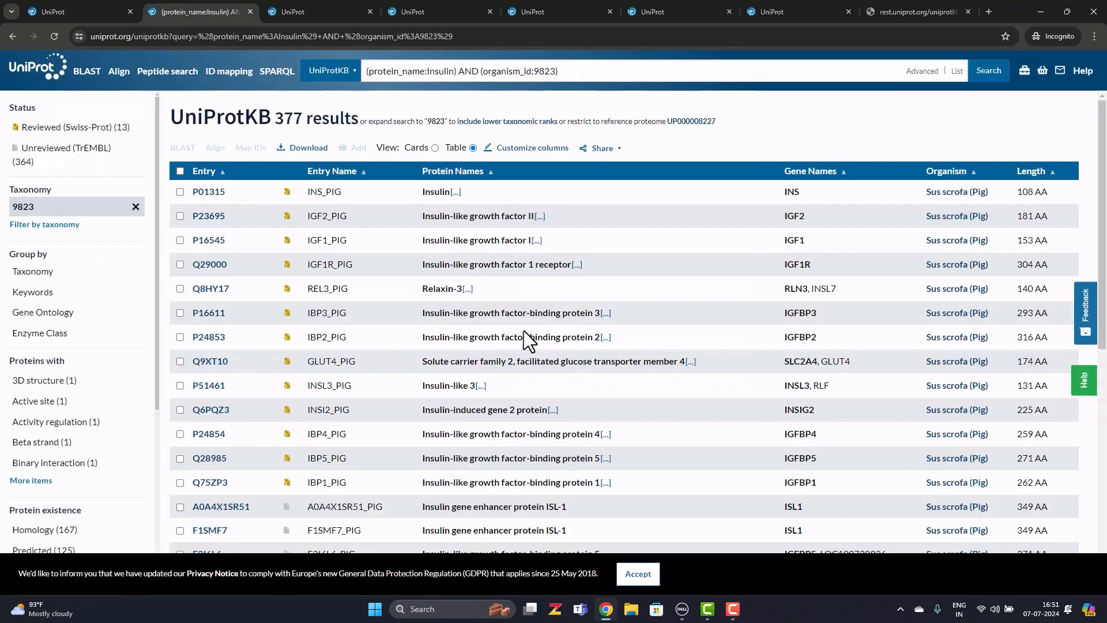
# Step: Open the pig insulin entry P01315 and get its sequence in FASTA format
pyautogui.click(211, 194)
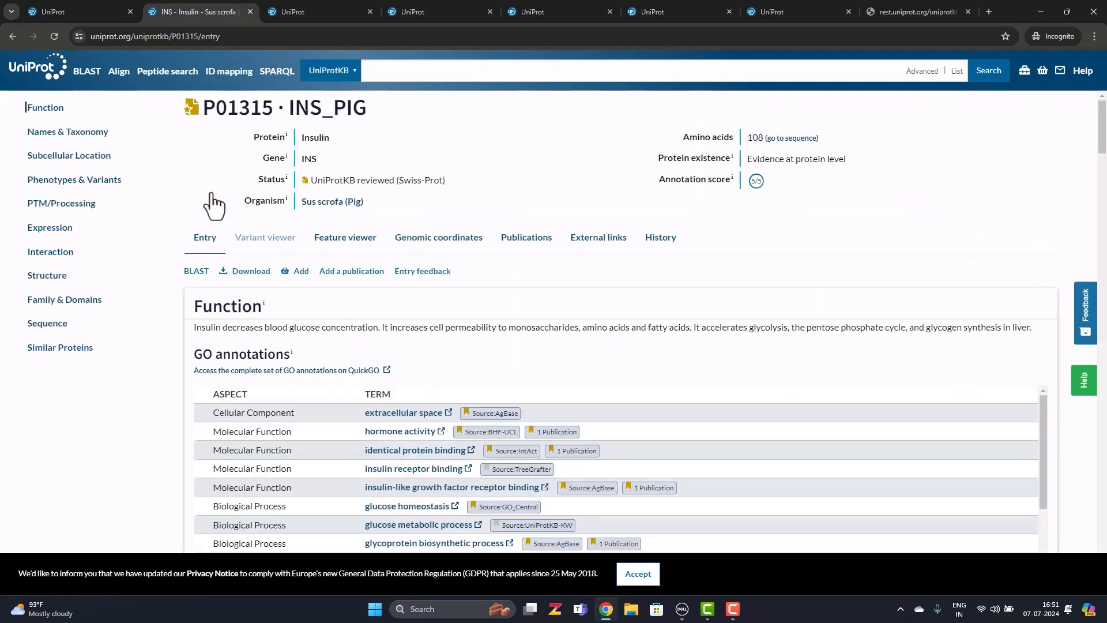
pyautogui.click(50, 326)
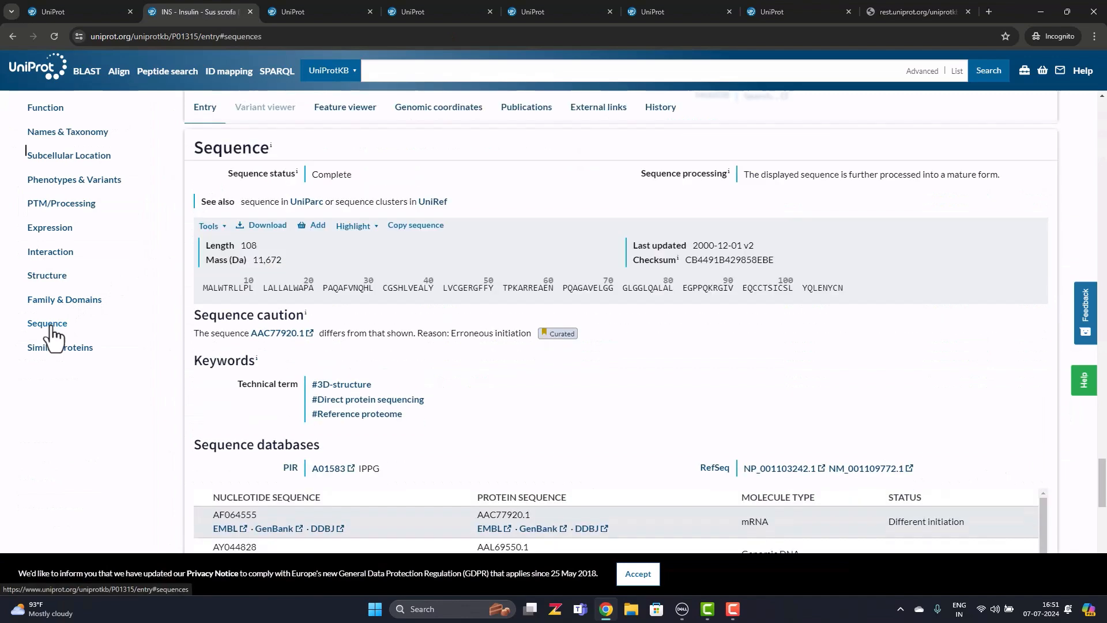
pyautogui.click(268, 226)
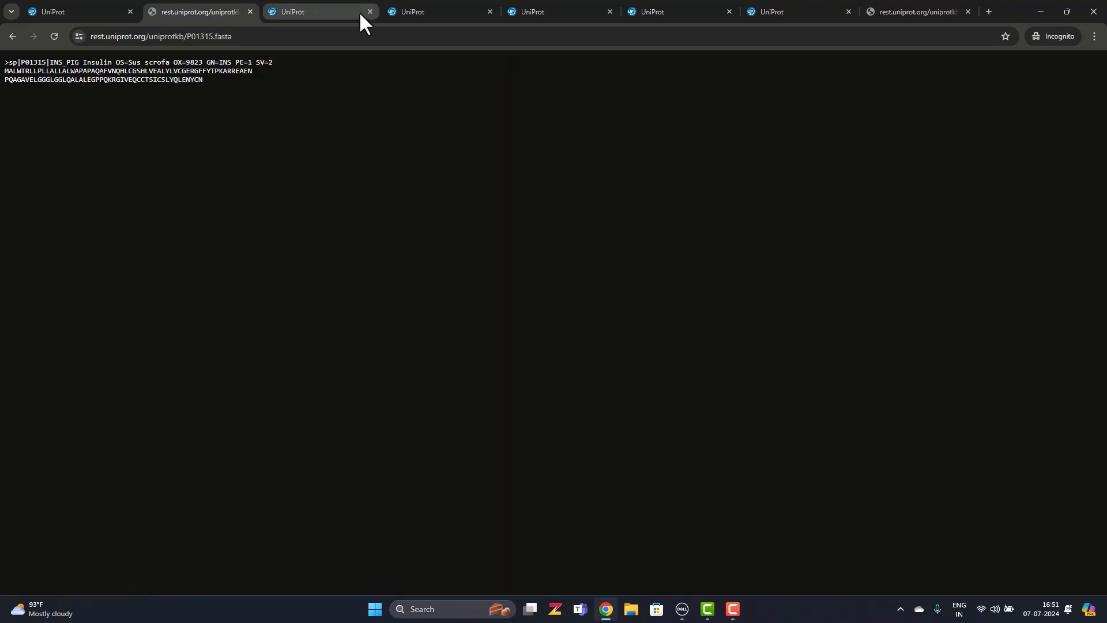
# Step: On the third open UniProt page, set up an advanced search by Protein Name [DE] and Organism [OS]
pyautogui.click(339, 10)
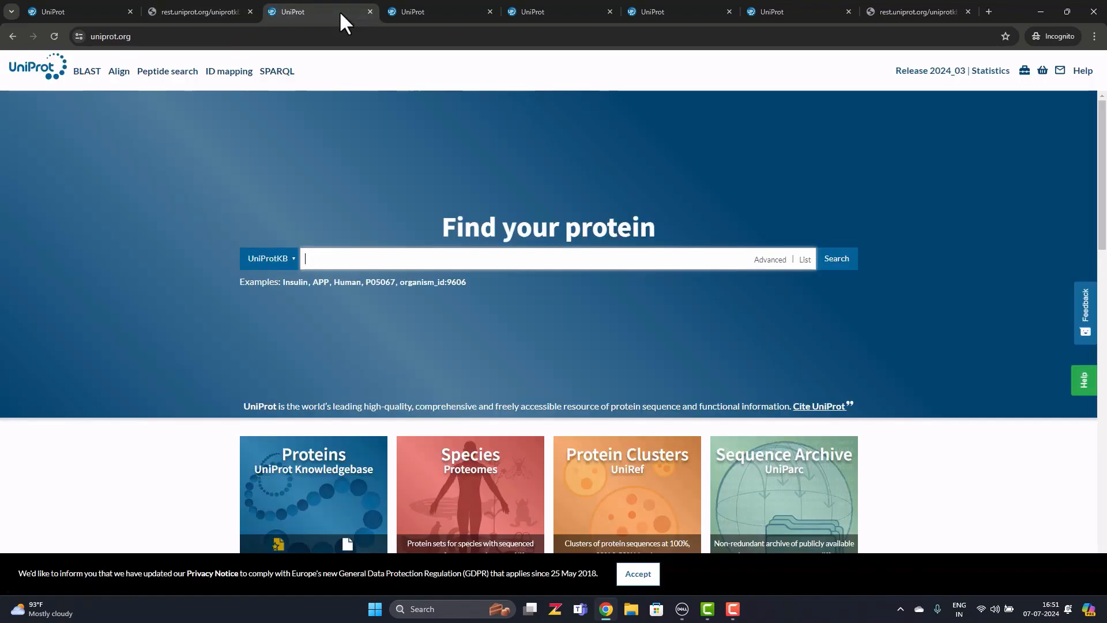
pyautogui.click(770, 260)
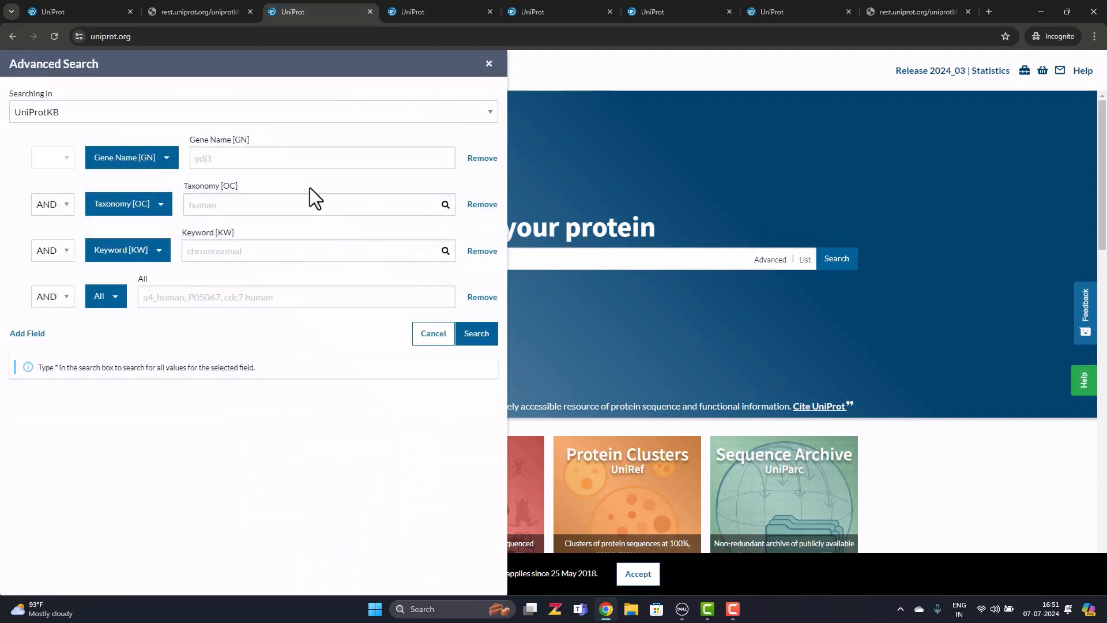
pyautogui.click(141, 163)
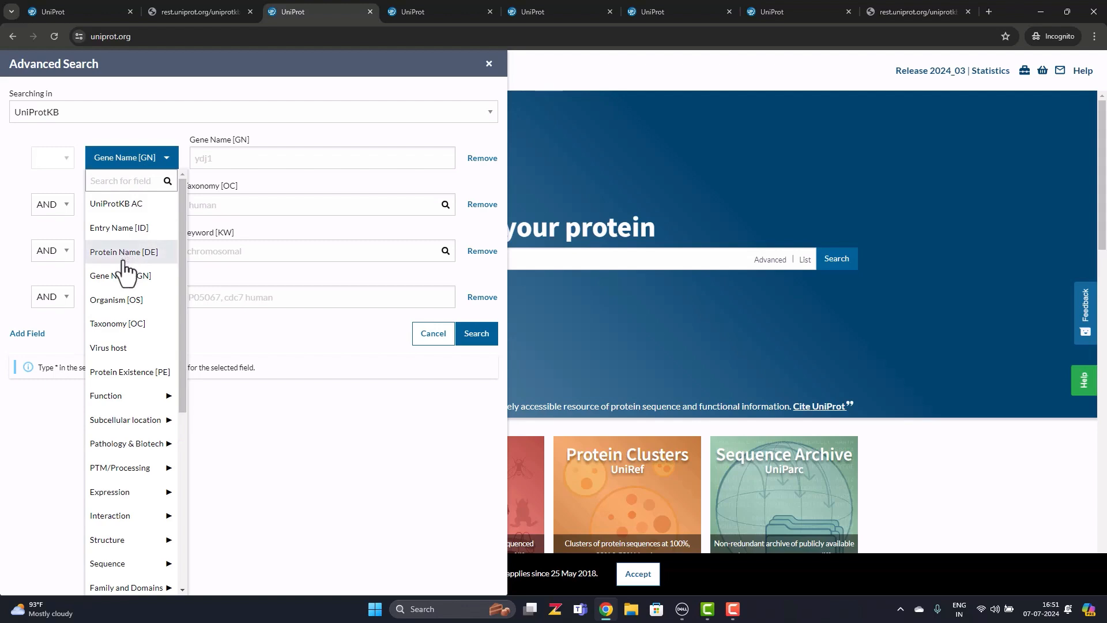
pyautogui.click(126, 254)
pyautogui.click(128, 209)
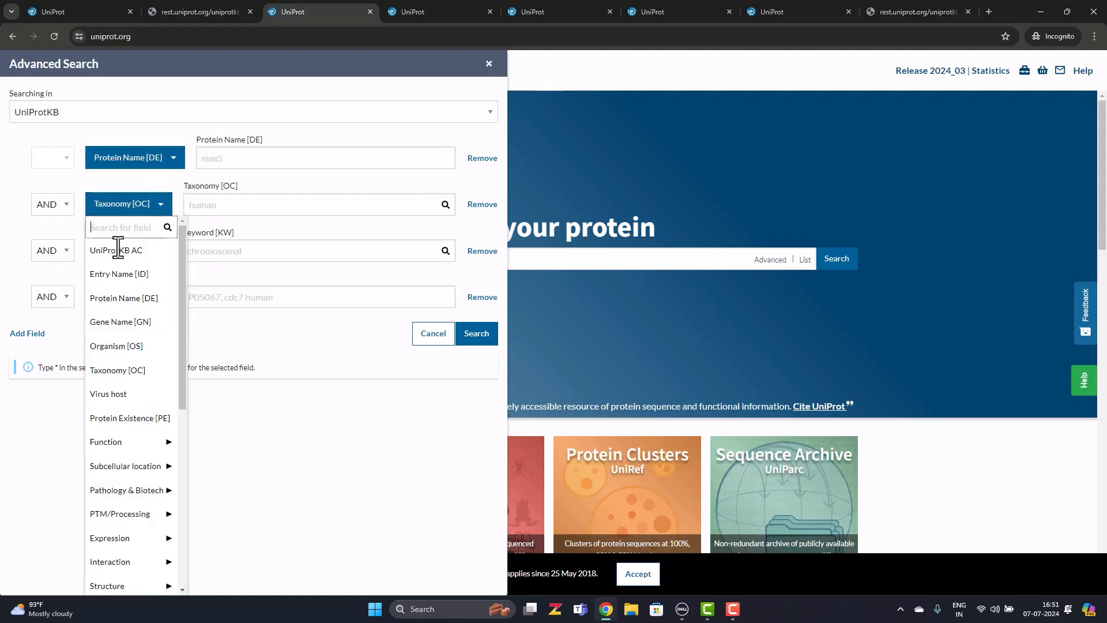
pyautogui.click(116, 345)
# Step: Search for the protein name Insulin in the organism Bos taurus (Dairy cow/Domestic cow/Bovine/Cattle/Cow/B. taurus) [9913]
pyautogui.click(273, 160)
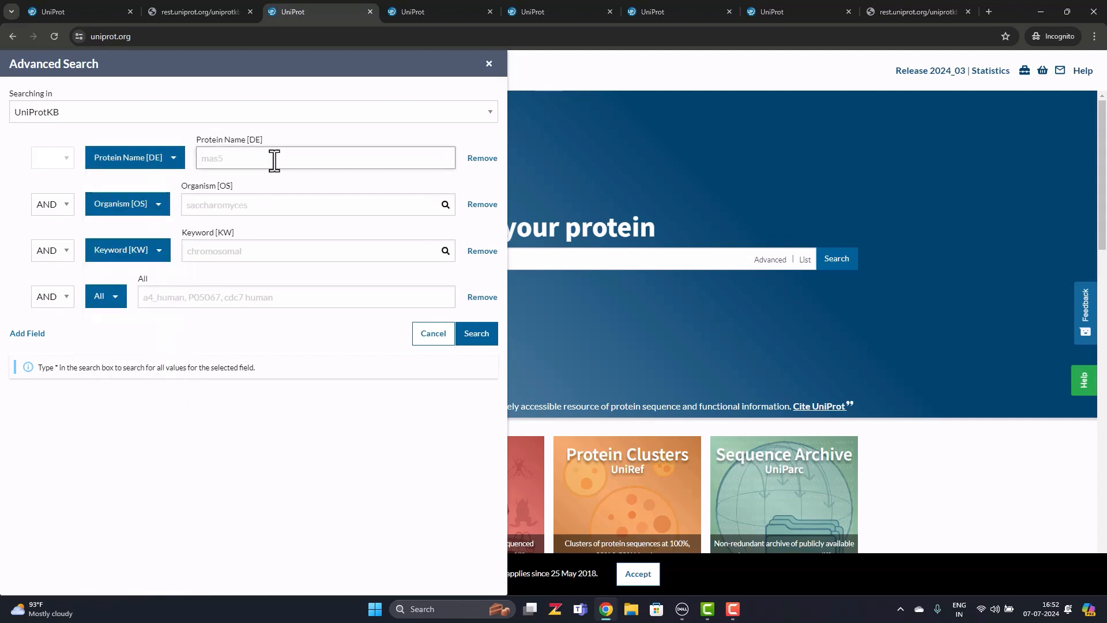
pyautogui.write('Insulin')
pyautogui.click(310, 200)
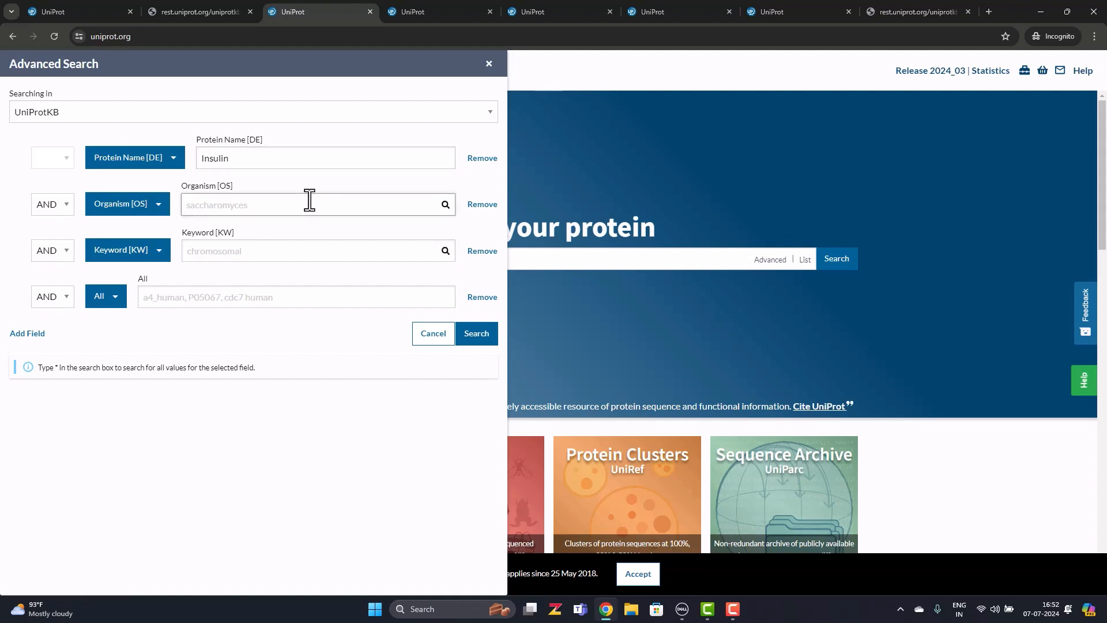
pyautogui.write('Bos')
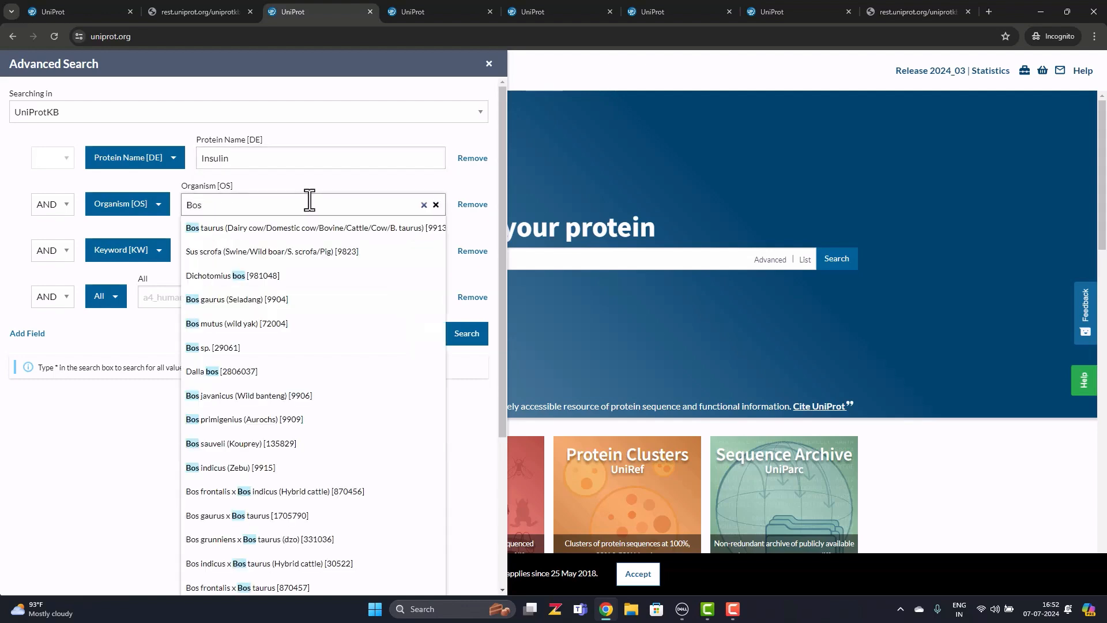
pyautogui.click(291, 230)
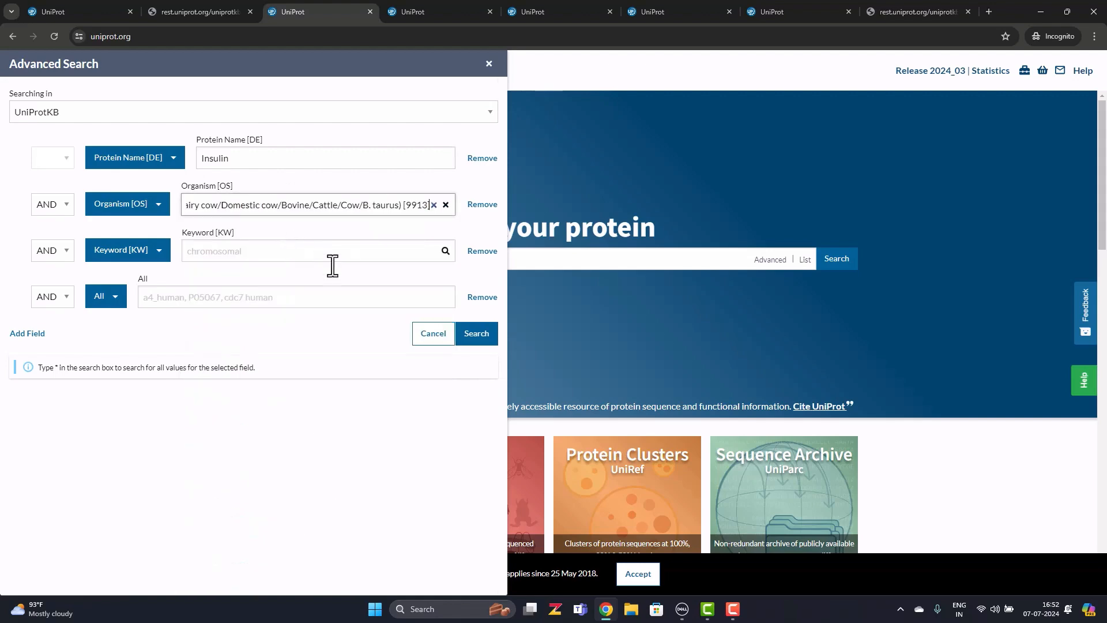
pyautogui.click(466, 337)
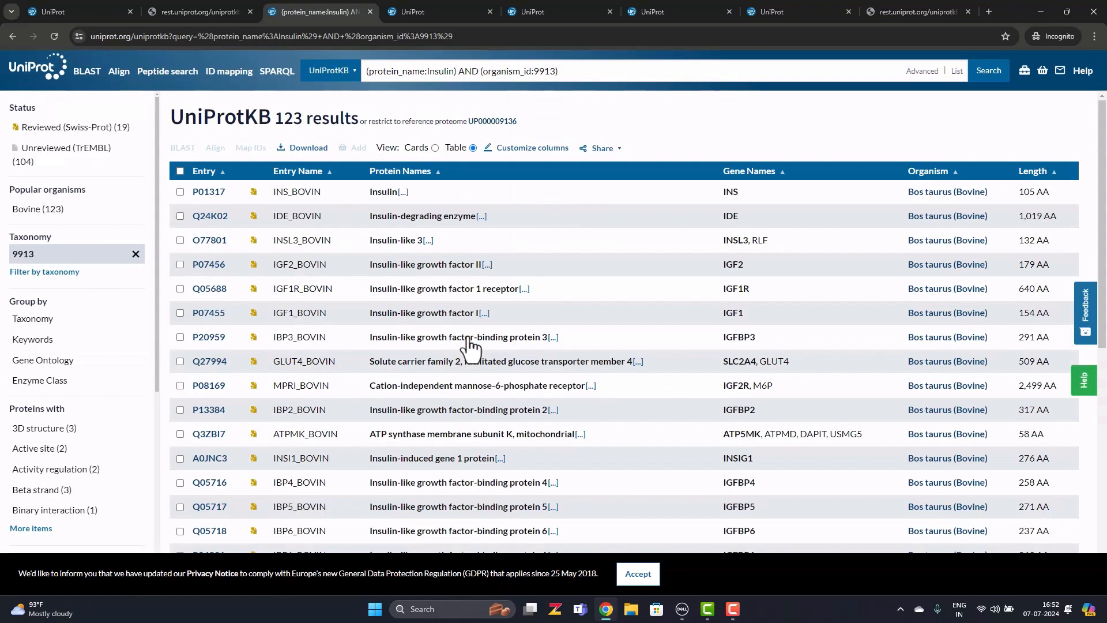
# Step: Open the bovine insulin entry P01317 and get its sequence in FASTA format
pyautogui.click(218, 195)
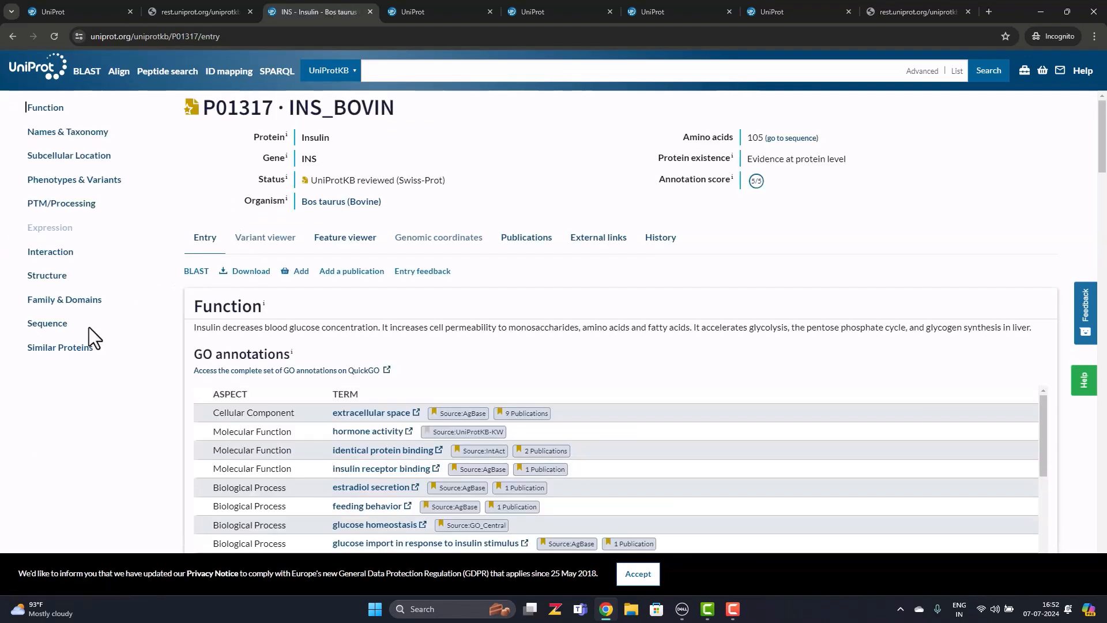
pyautogui.click(48, 328)
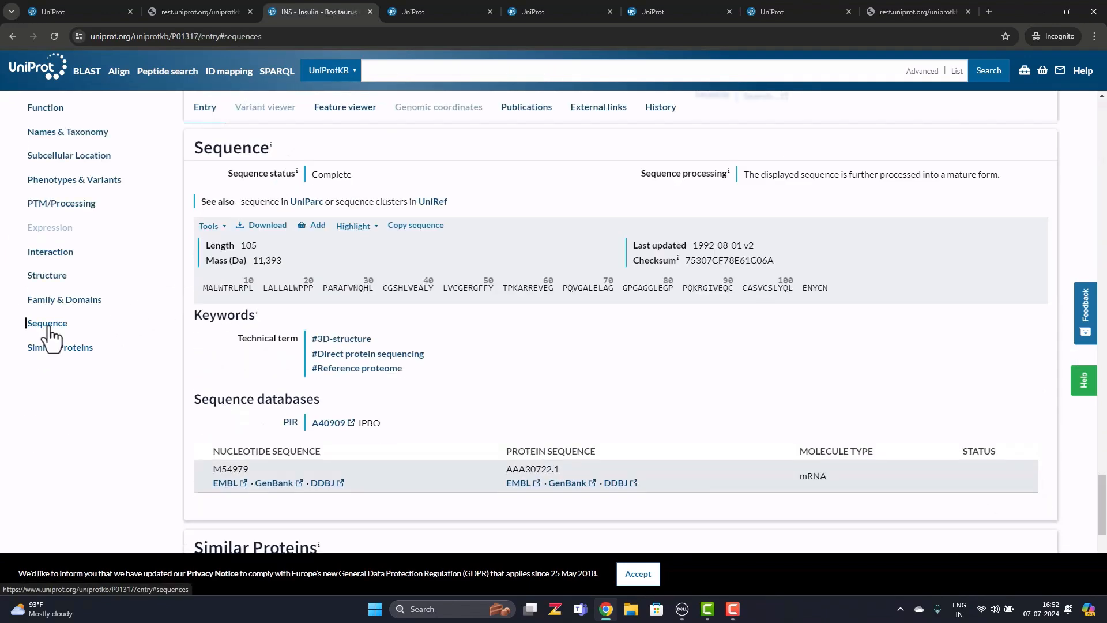
pyautogui.click(268, 227)
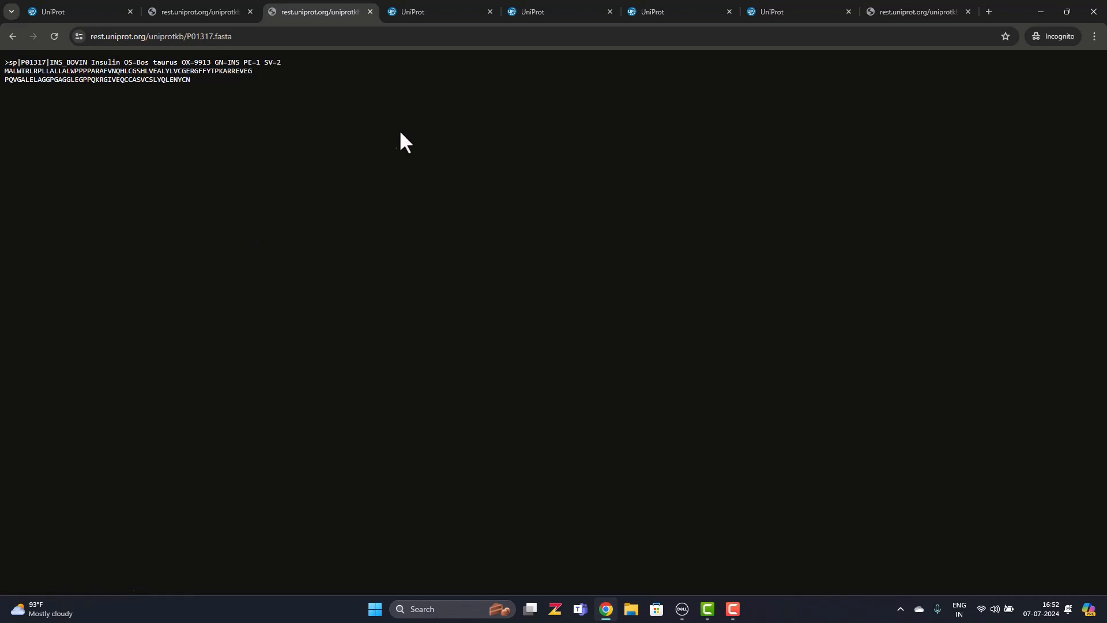
# Step: On the fourth open page, set up an advanced UniProtKB search by Protein Name [DE] and Organism [OS]
pyautogui.click(432, 8)
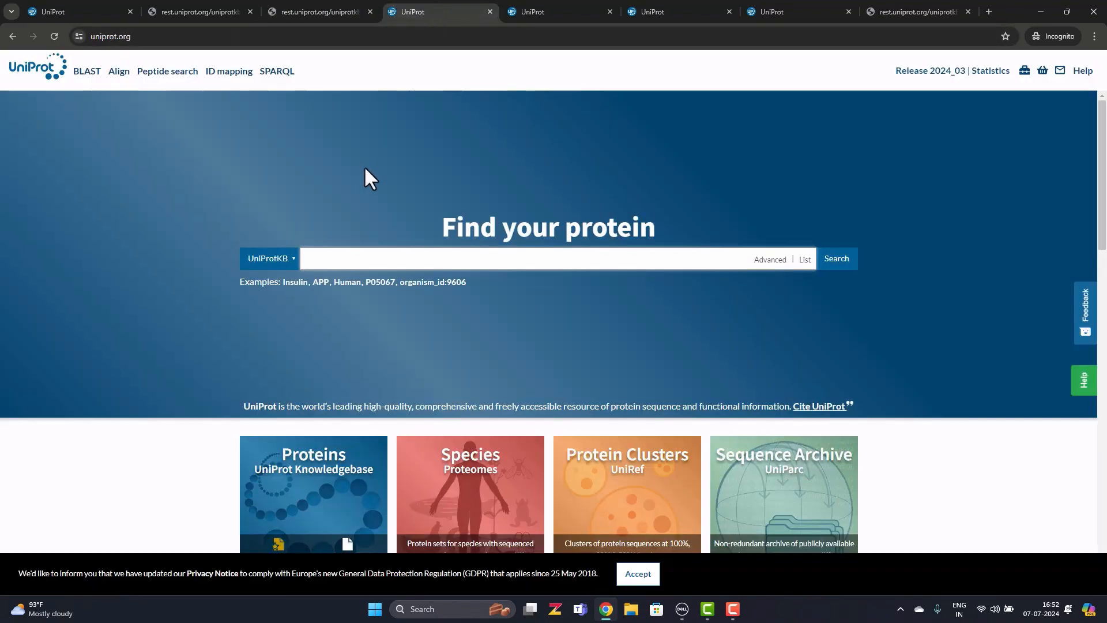
pyautogui.click(770, 260)
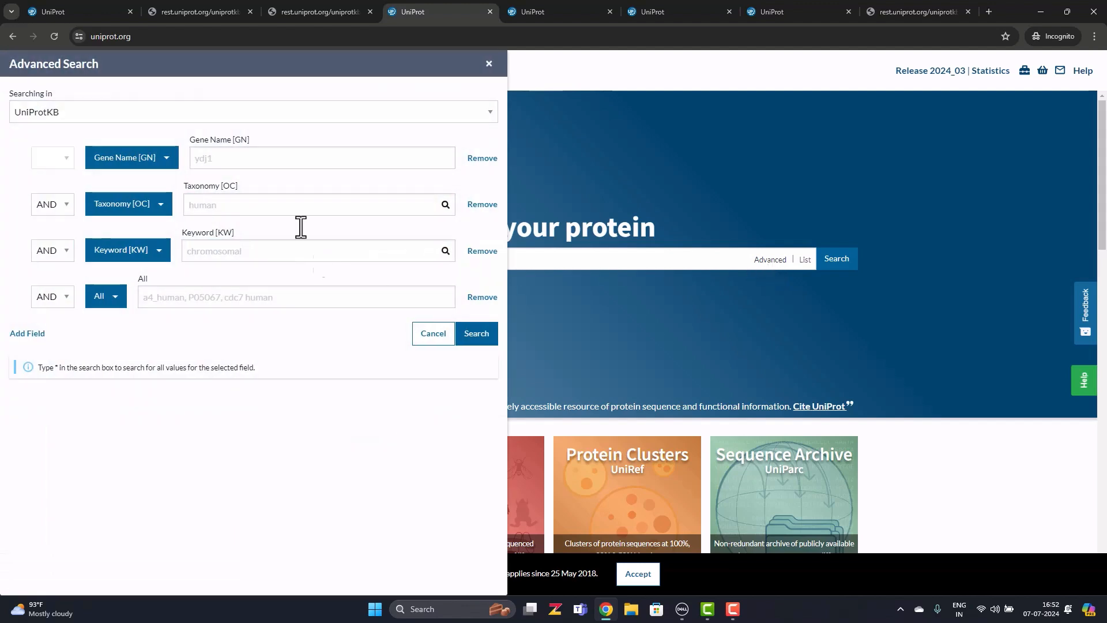
pyautogui.click(117, 166)
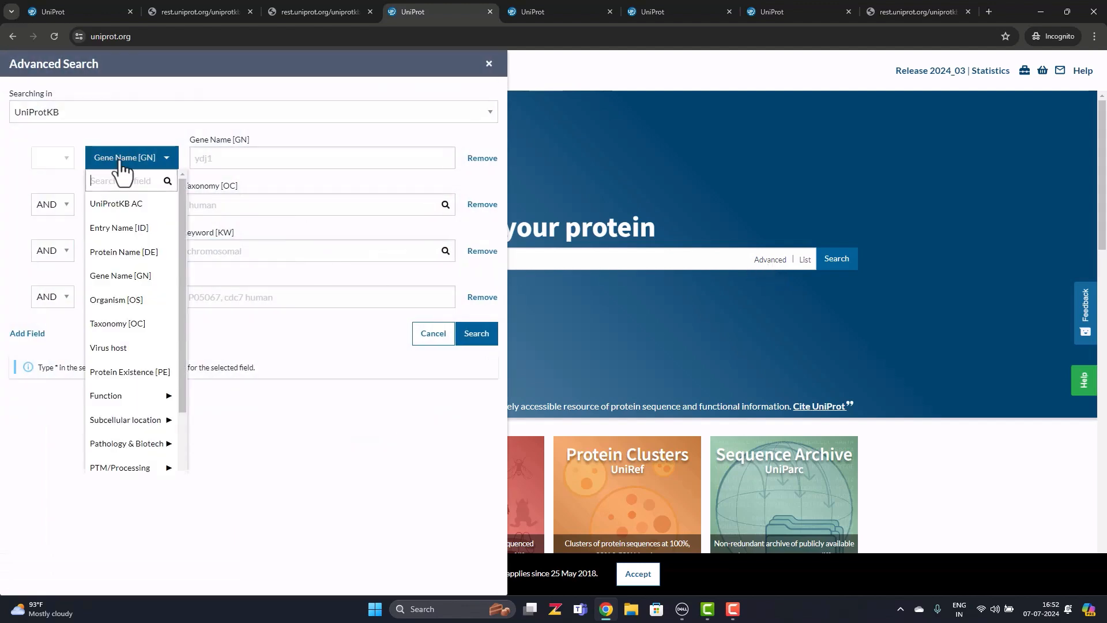
pyautogui.click(121, 254)
pyautogui.click(128, 206)
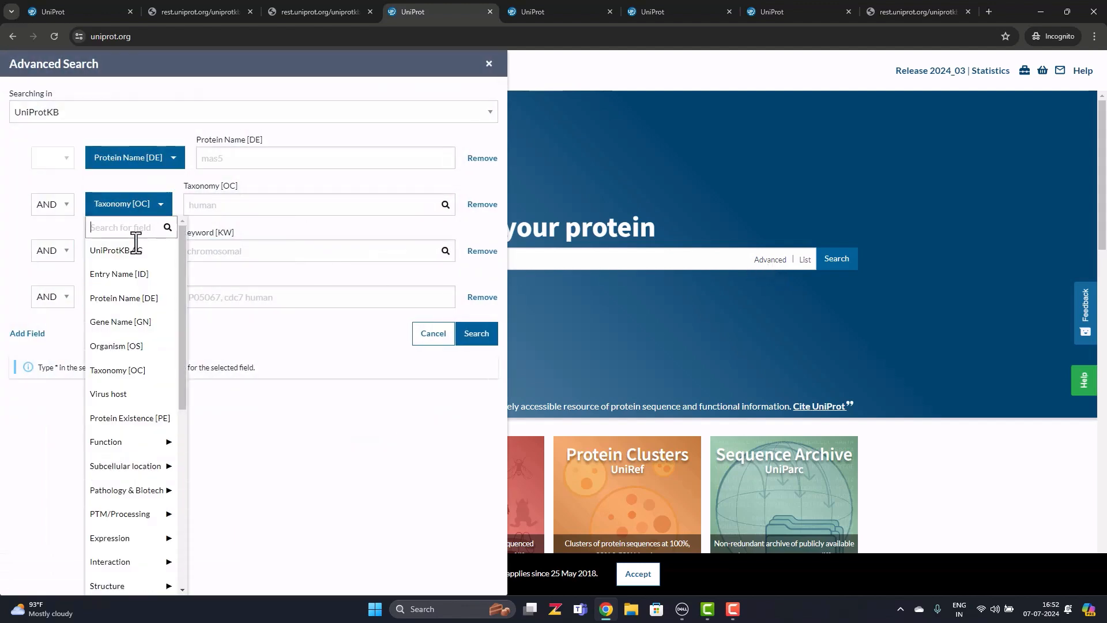
pyautogui.click(129, 346)
# Step: Search for the protein name Insulin in the organism Felis catus (Cat) [9685]
pyautogui.click(266, 157)
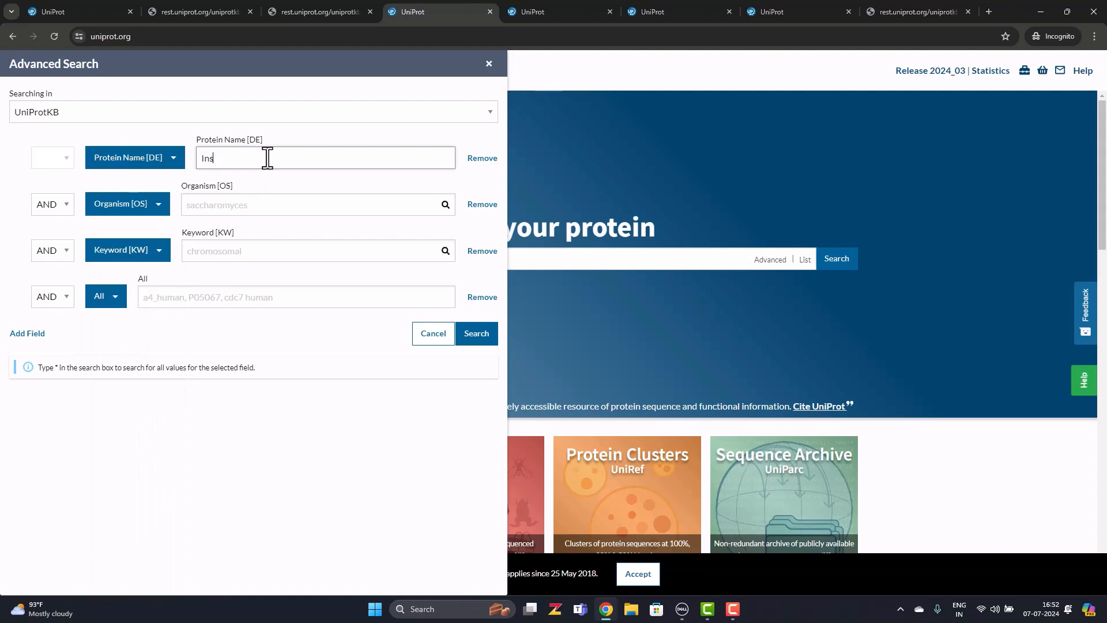
pyautogui.write('Insulin')
pyautogui.click(324, 206)
pyautogui.write('F')
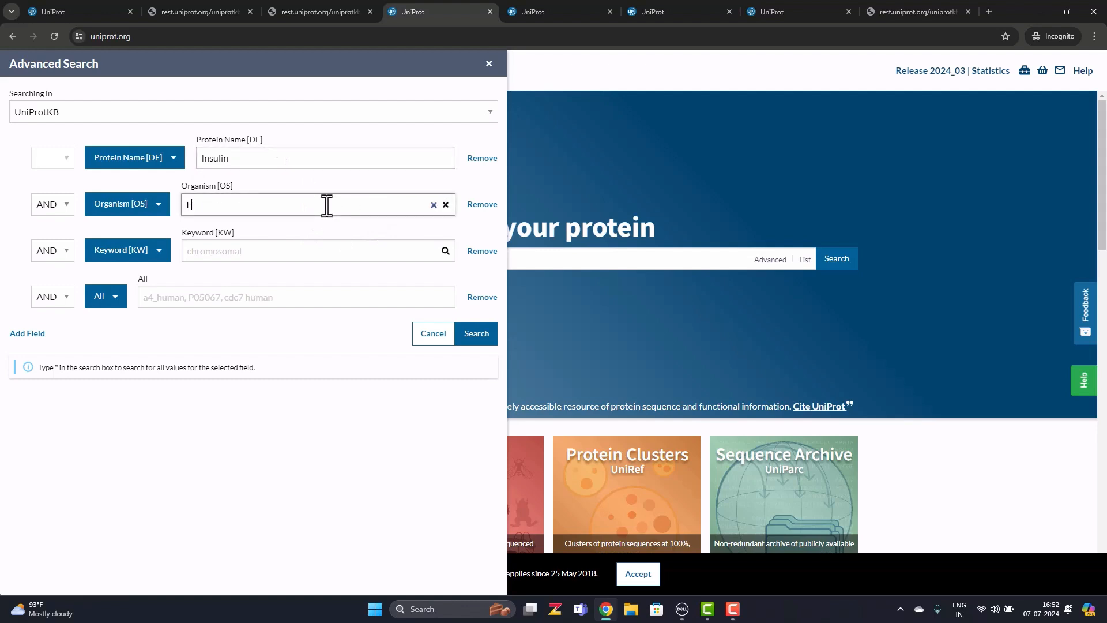
pyautogui.write('elis')
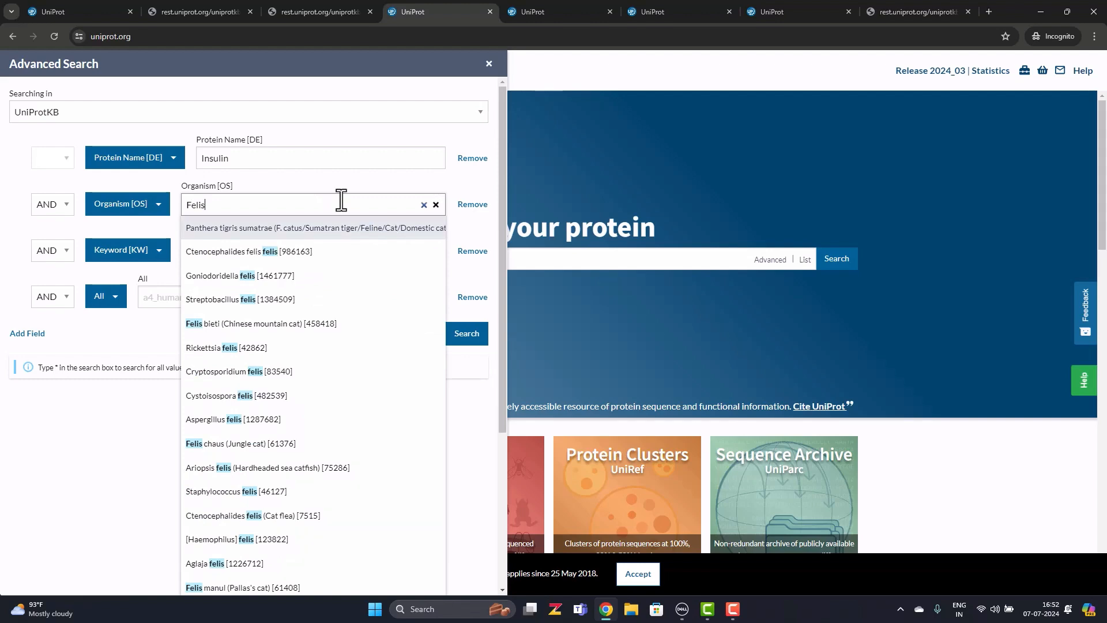
pyautogui.write('ca')
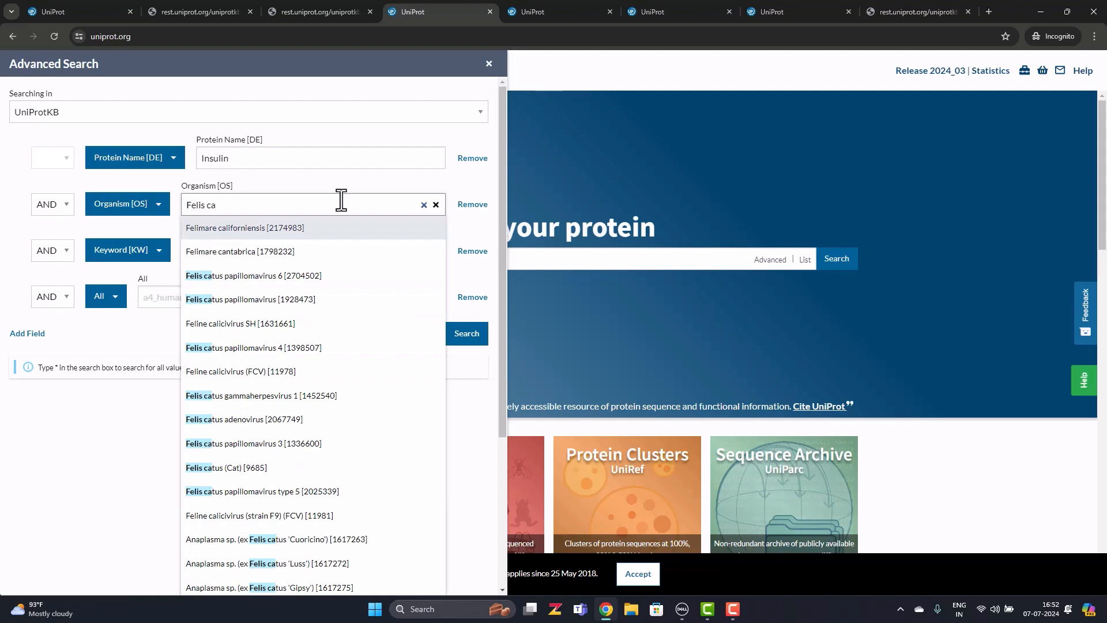
pyautogui.write('tus')
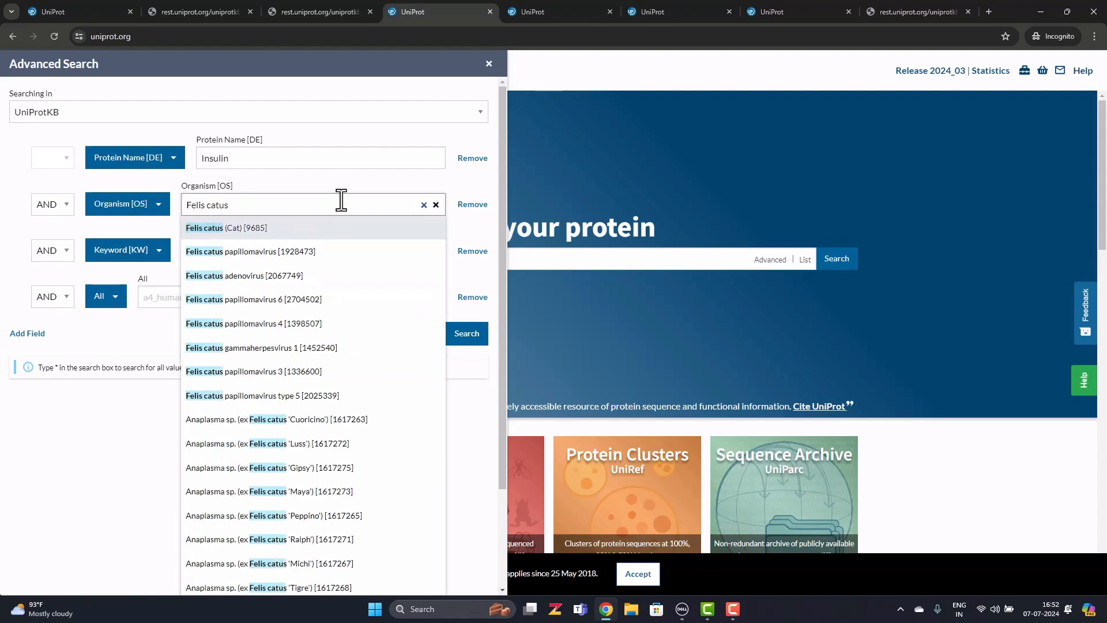
pyautogui.click(284, 231)
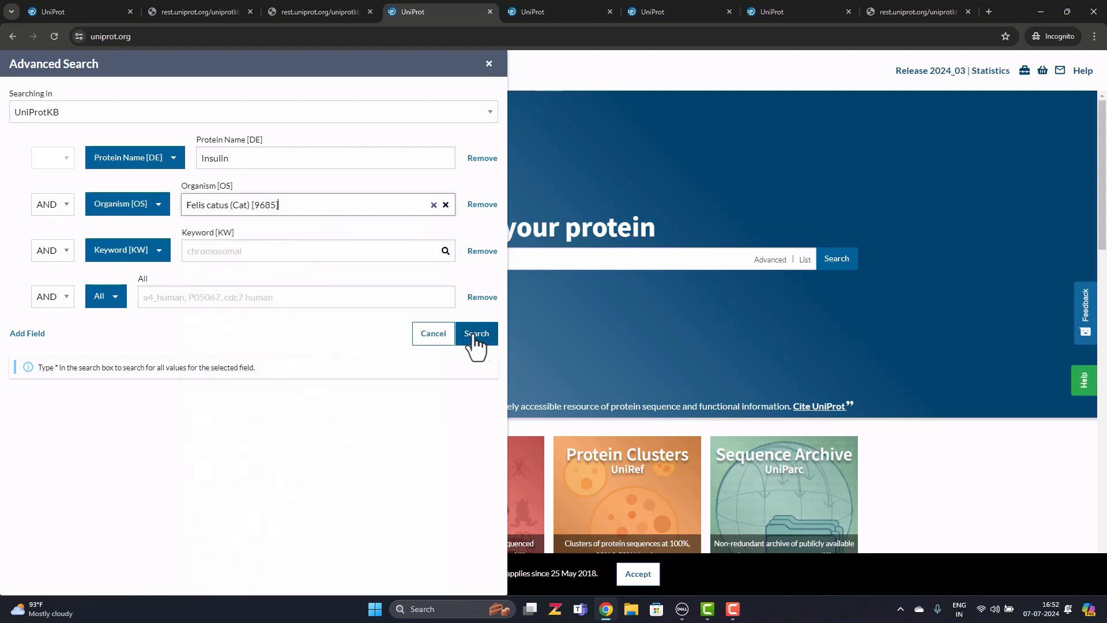
pyautogui.click(478, 333)
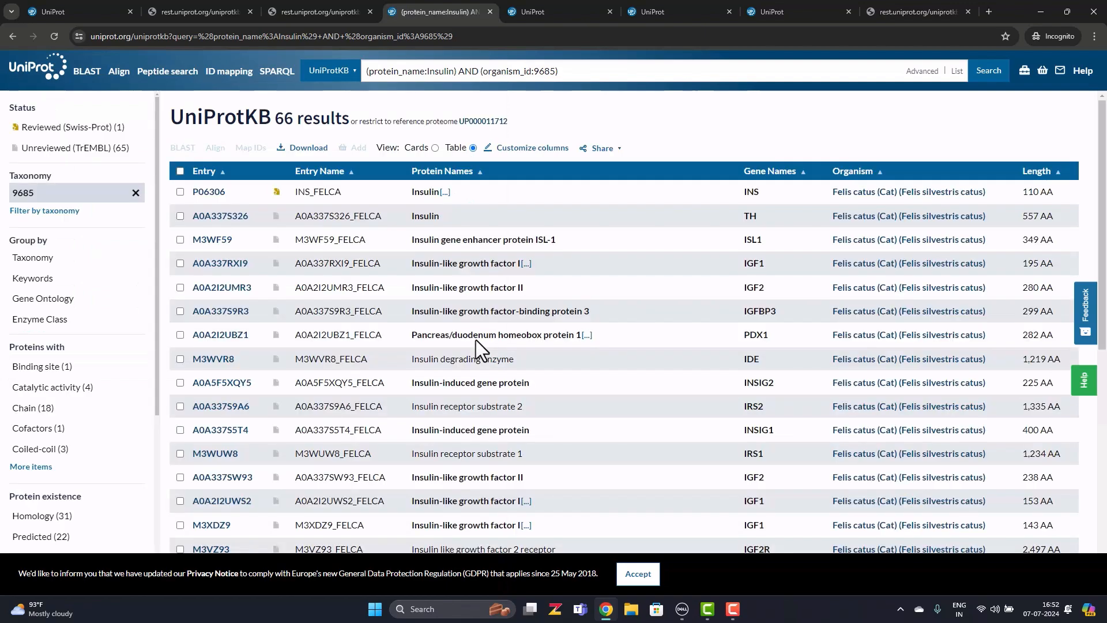
# Step: Open the cat insulin entry P06306 and get its sequence in FASTA format
pyautogui.click(213, 193)
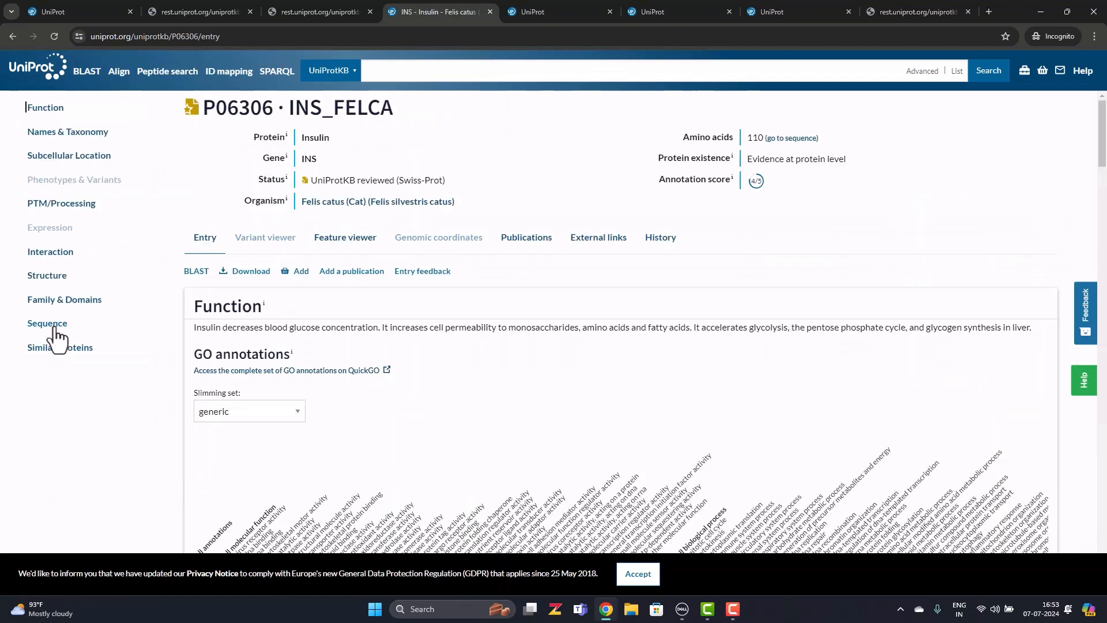
pyautogui.click(54, 327)
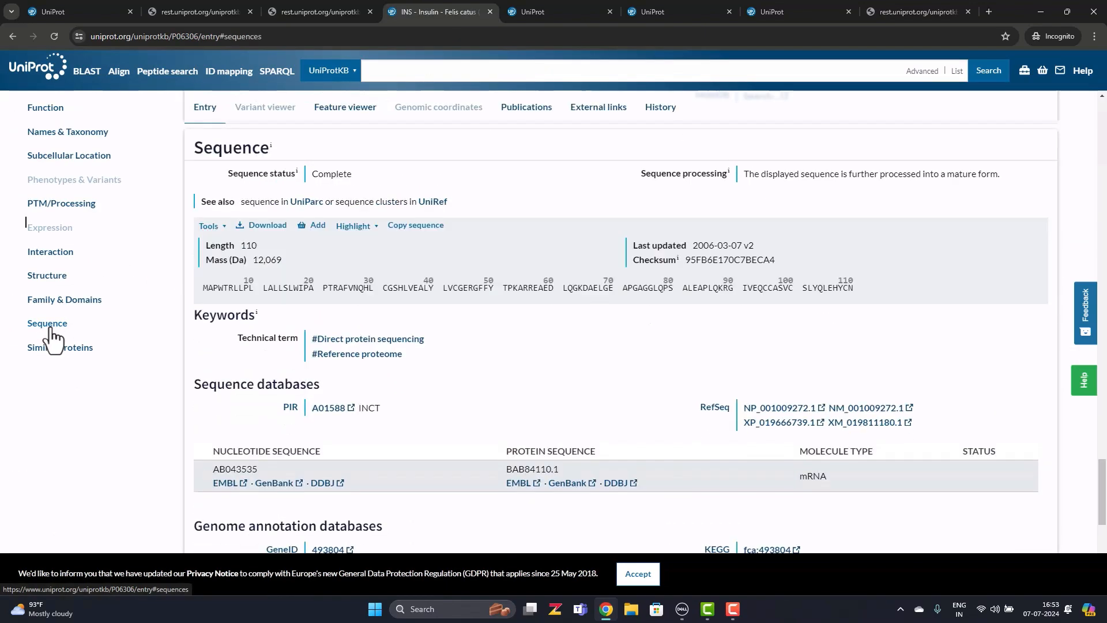
pyautogui.click(271, 227)
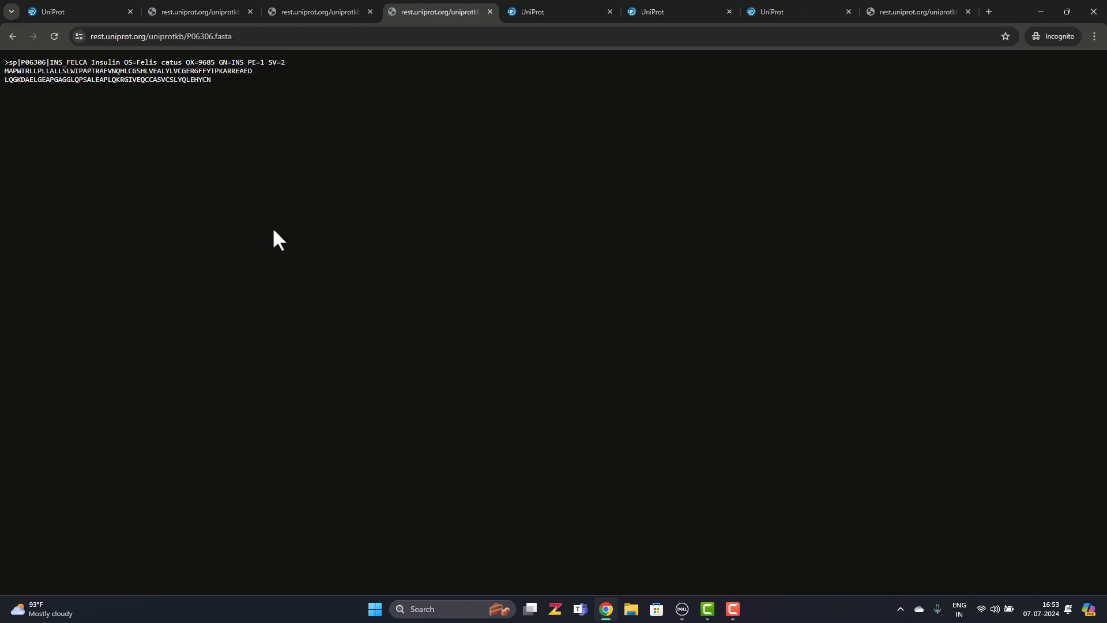
# Step: On the fifth open page, set up an advanced UniProtKB search by Protein Name [DE] and Organism [OS]
pyautogui.click(552, 11)
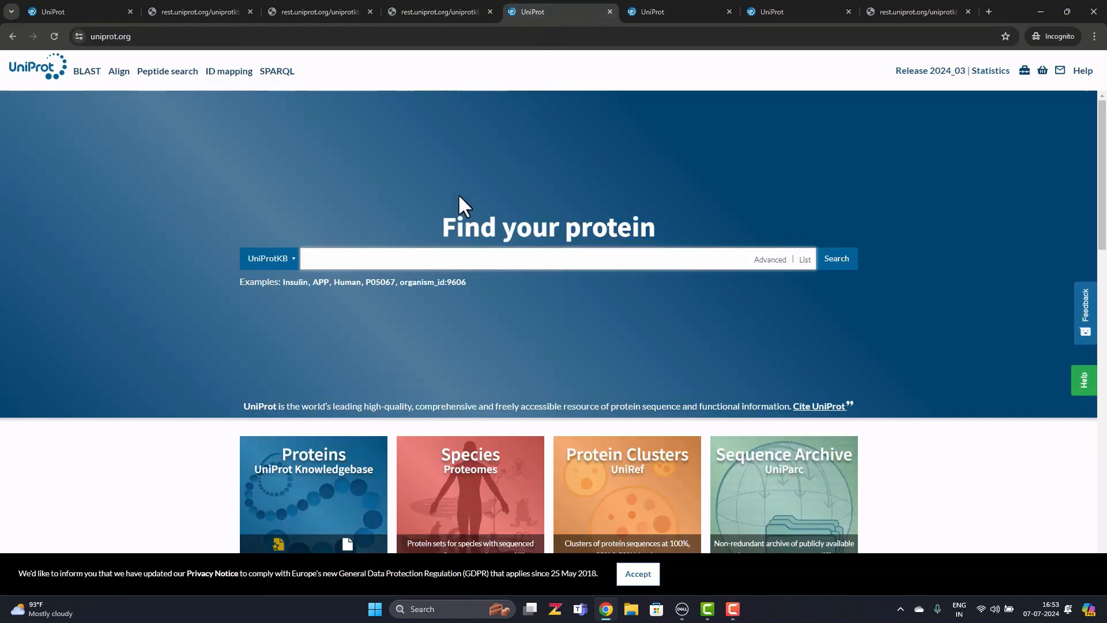
pyautogui.click(771, 261)
pyautogui.click(144, 166)
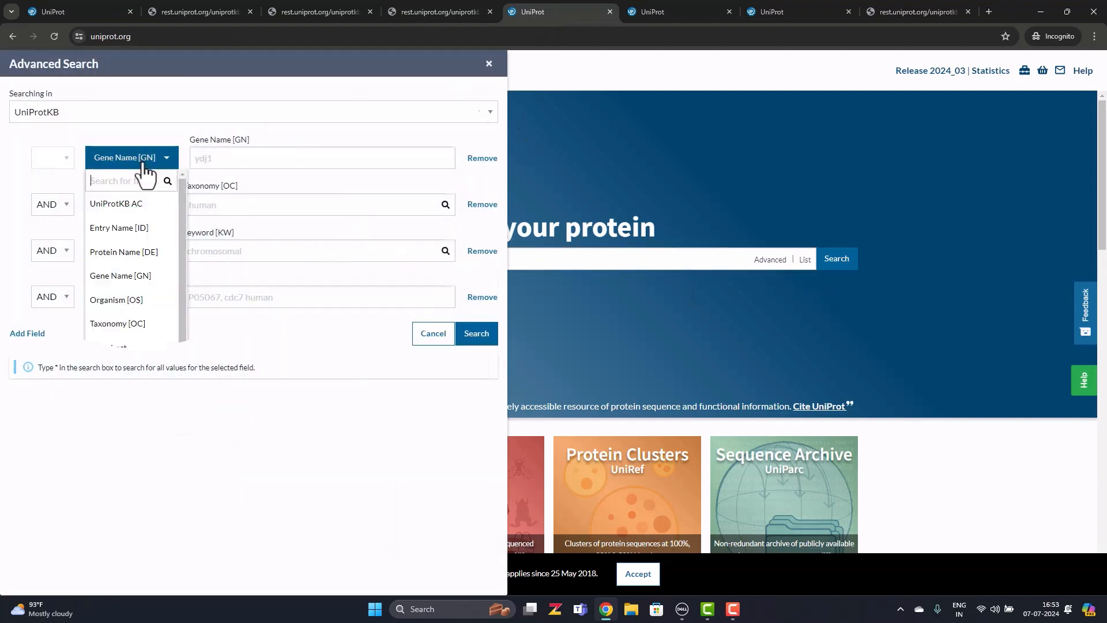
pyautogui.click(122, 254)
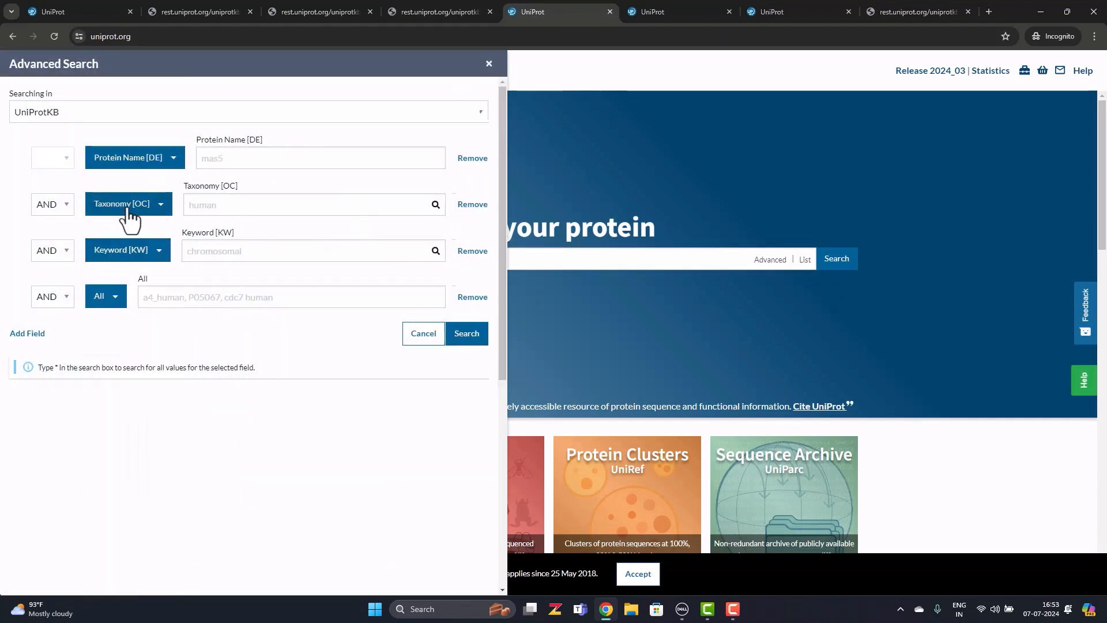
pyautogui.click(129, 214)
pyautogui.click(114, 347)
# Step: Search for the protein name Insulin in the organism Octodon degus (Degu) [10160]
pyautogui.click(277, 157)
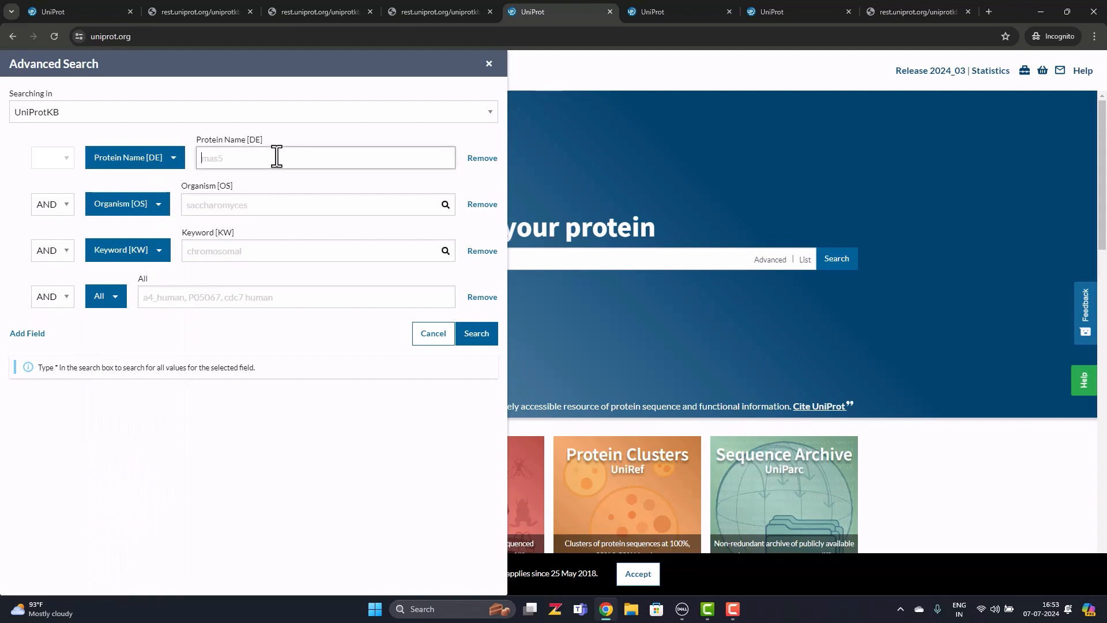
pyautogui.write('Insulin')
pyautogui.click(269, 206)
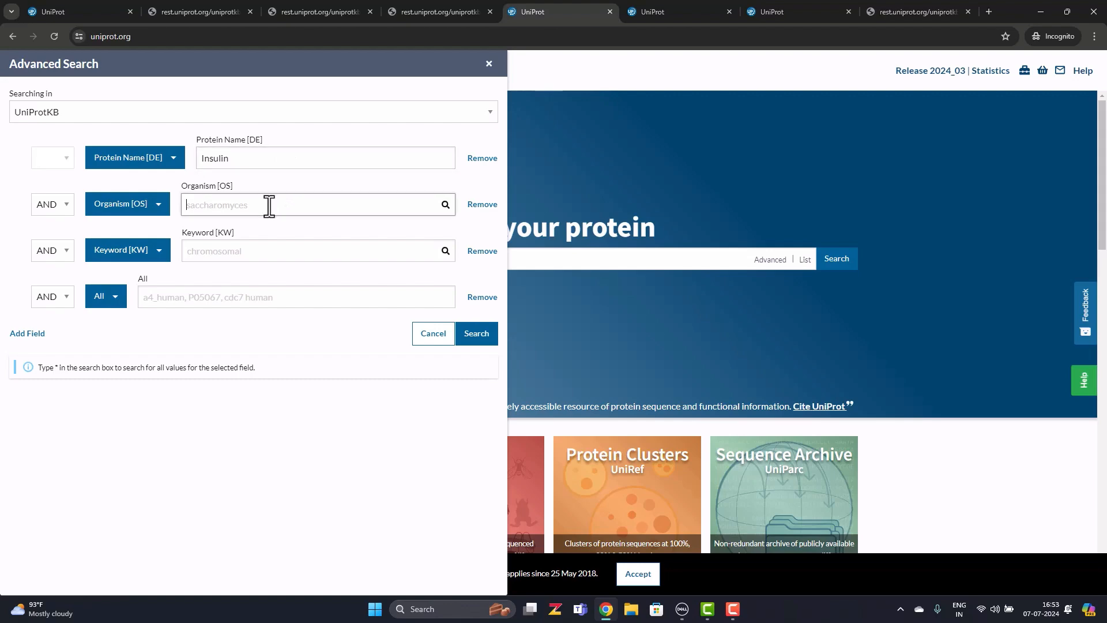
pyautogui.write('Octodon')
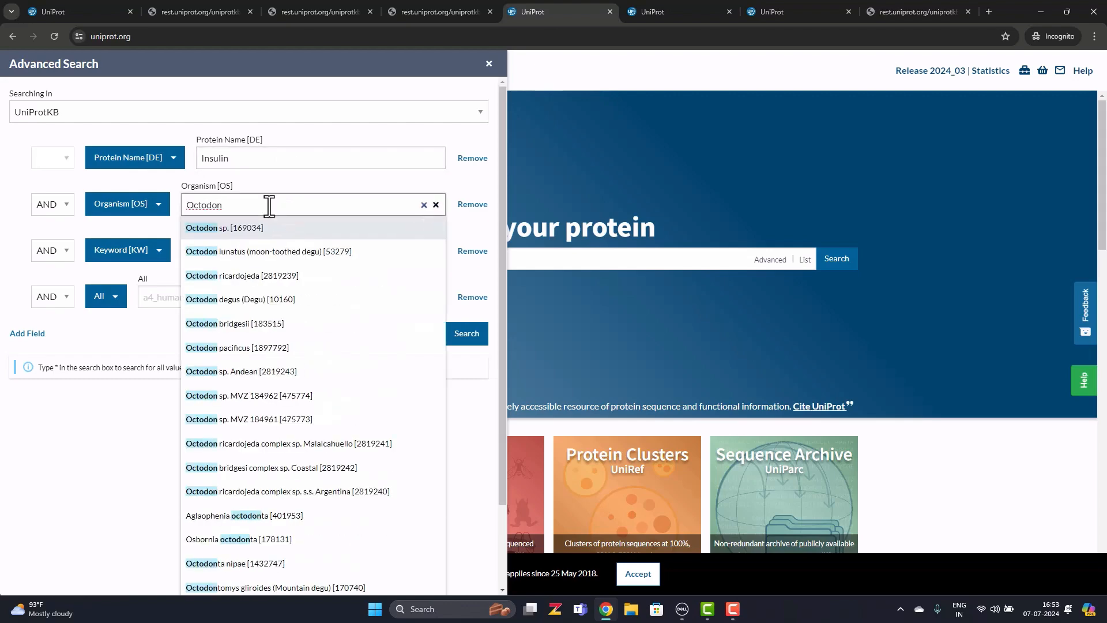
pyautogui.click(249, 300)
pyautogui.click(468, 336)
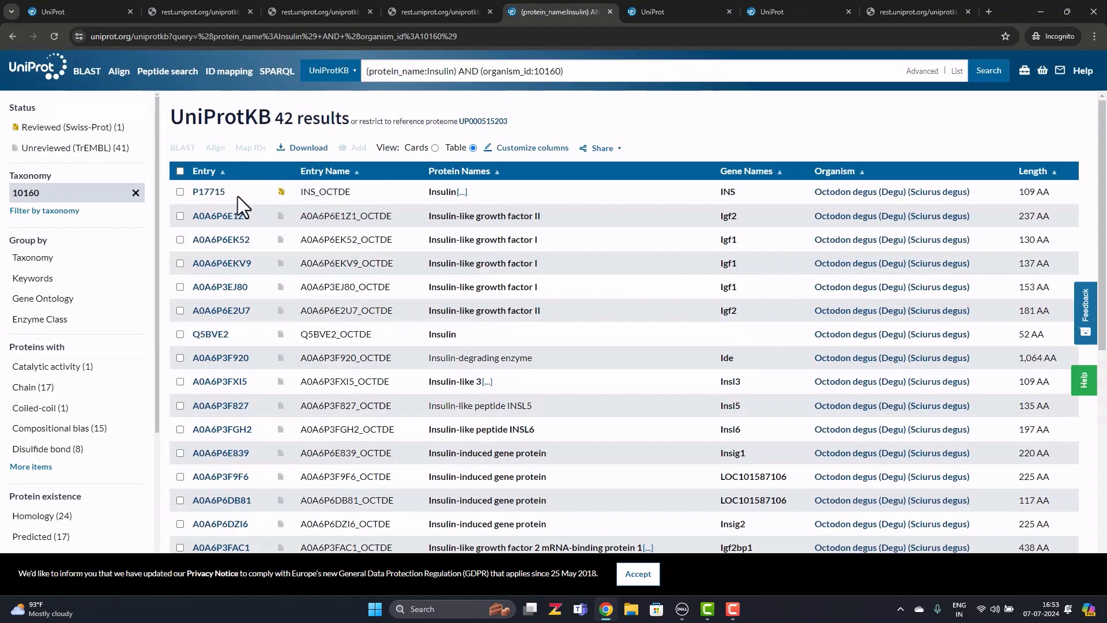
# Step: Open the degu insulin entry P17715 and get its sequence in FASTA format
pyautogui.click(219, 196)
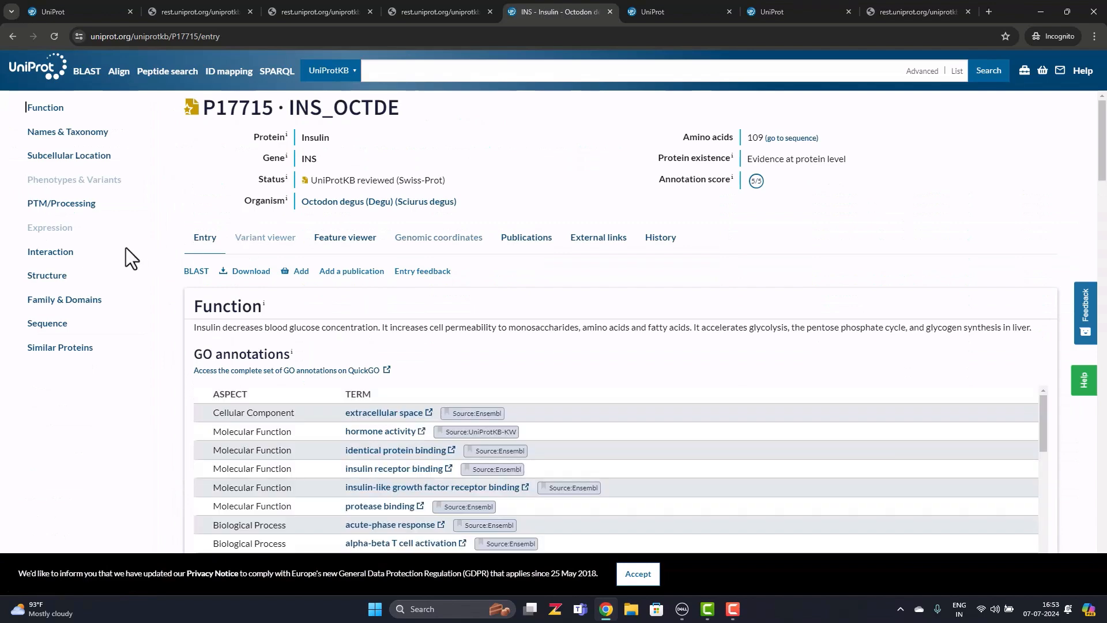
pyautogui.click(47, 323)
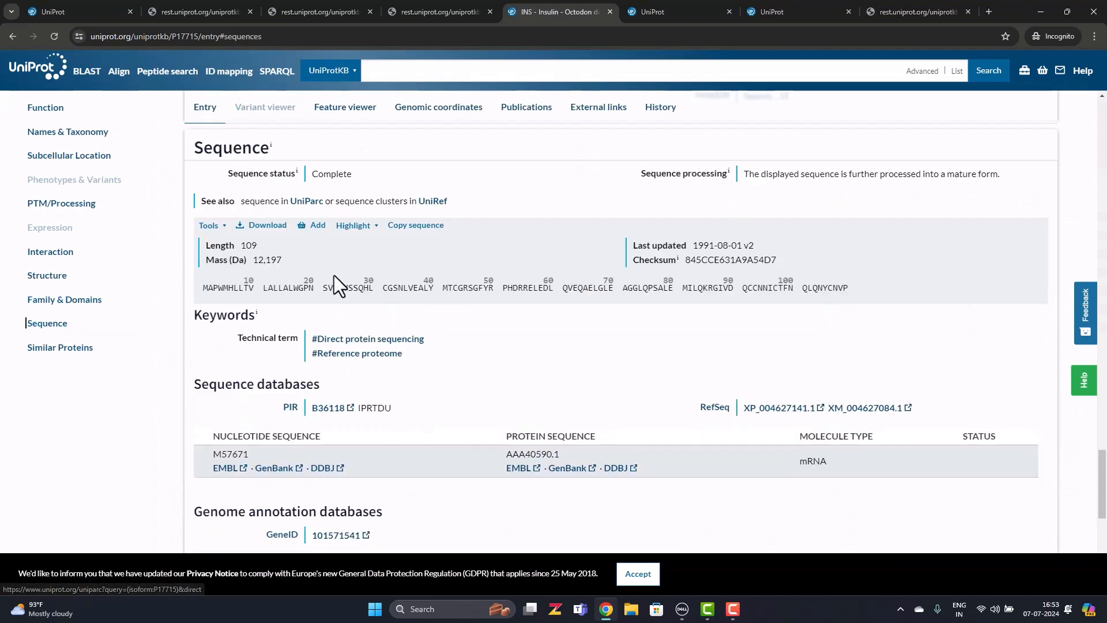
pyautogui.click(267, 226)
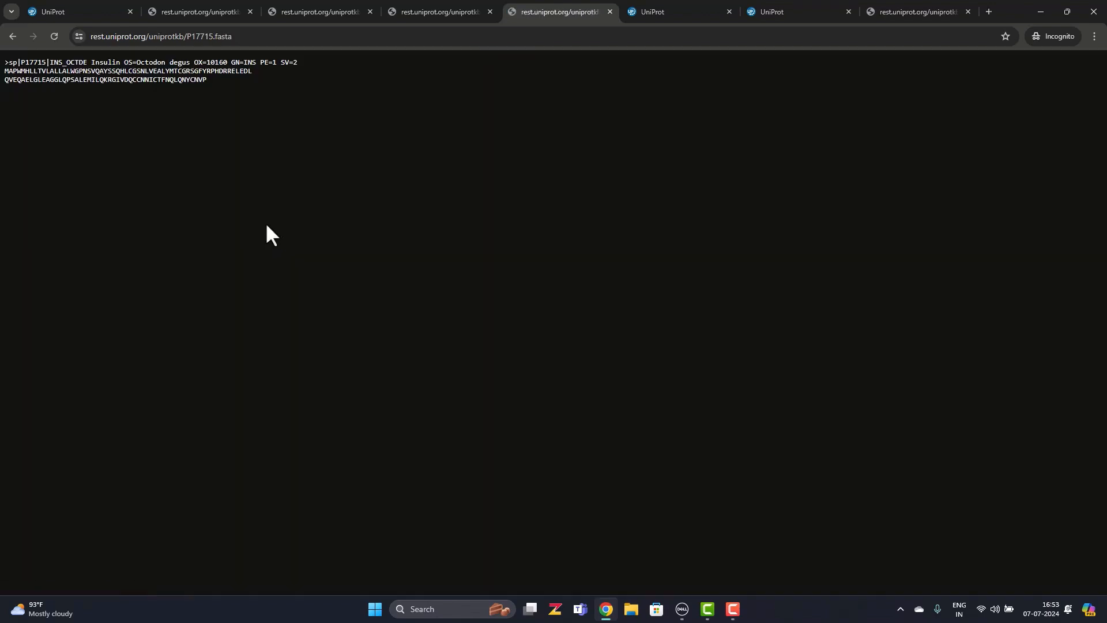
# Step: On the sixth open page, set up an advanced UniProtKB search by Protein Name [DE] and Organism [OS]
pyautogui.click(649, 12)
pyautogui.click(759, 263)
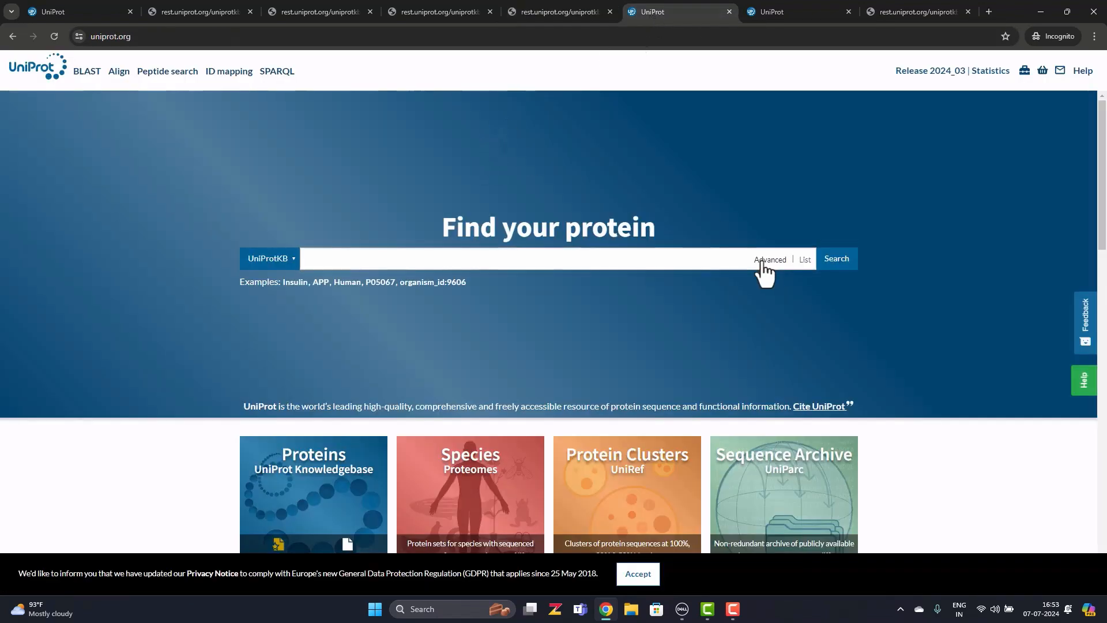
pyautogui.click(134, 160)
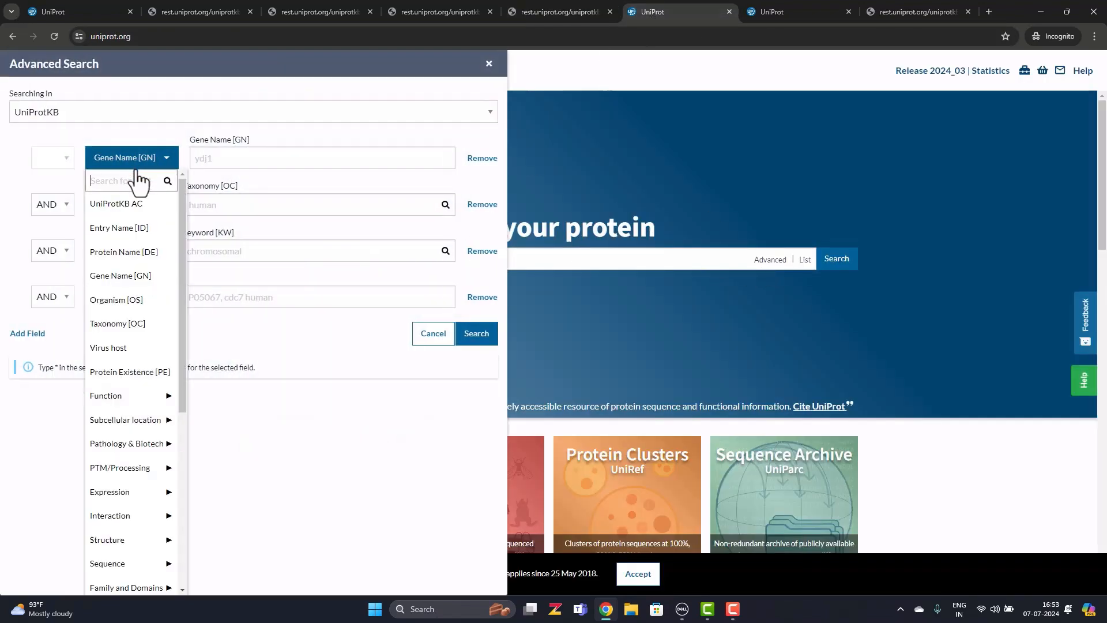
pyautogui.click(124, 252)
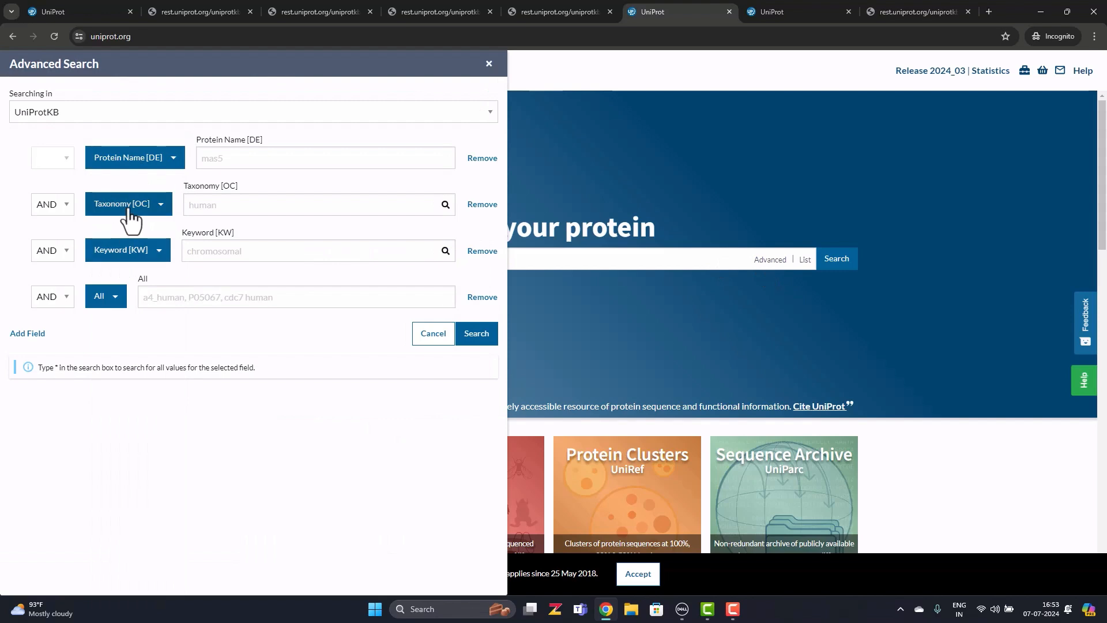
pyautogui.click(130, 208)
pyautogui.click(141, 345)
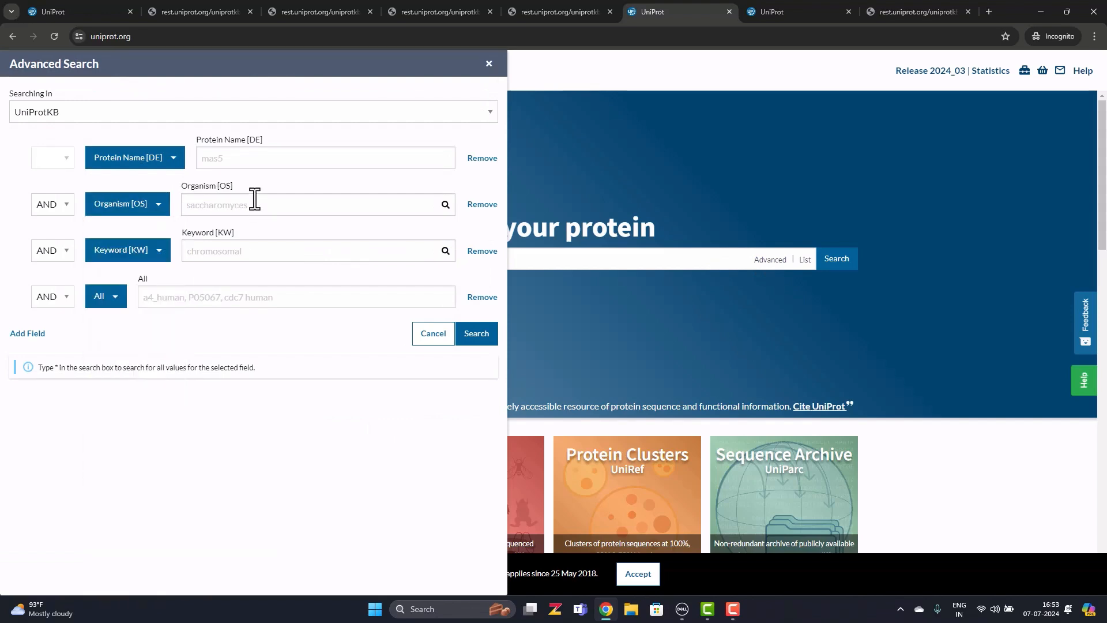
# Step: Search for the protein name Insulin in the organism Macaca mulatta (Rhesus monkey/M. mulatta/Rhesus macaque) [9544]
pyautogui.click(271, 157)
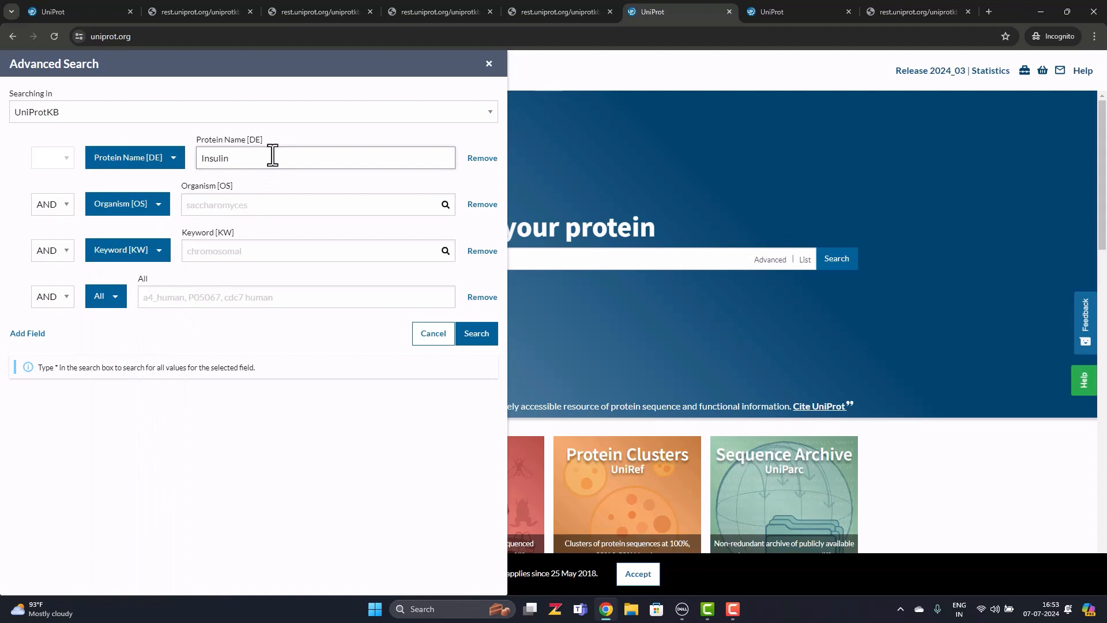
pyautogui.click(279, 212)
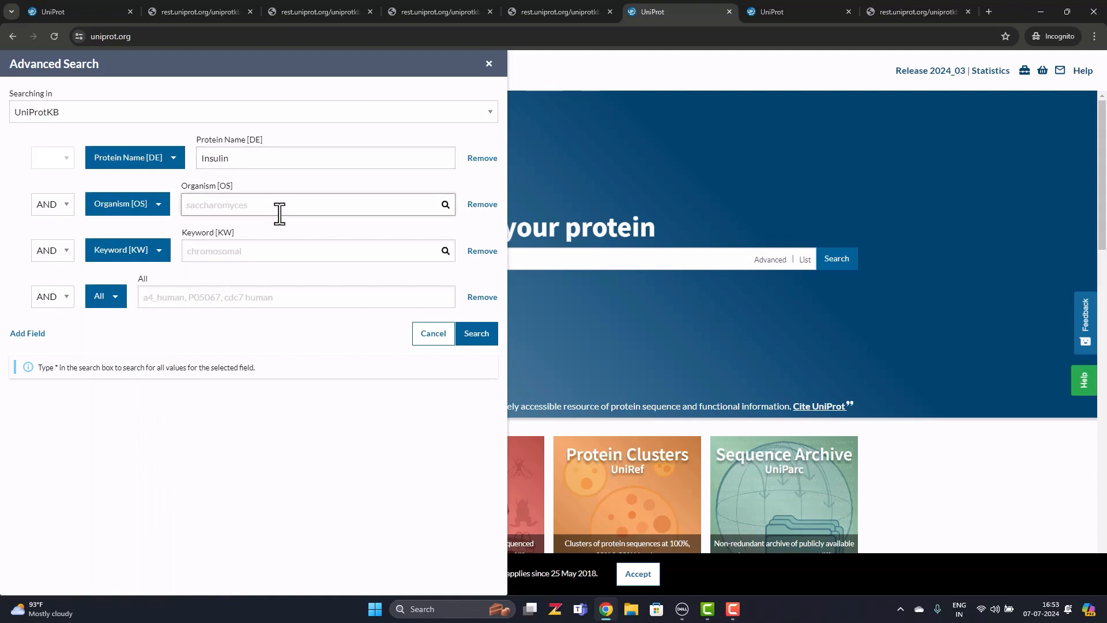
pyautogui.write('Macaca')
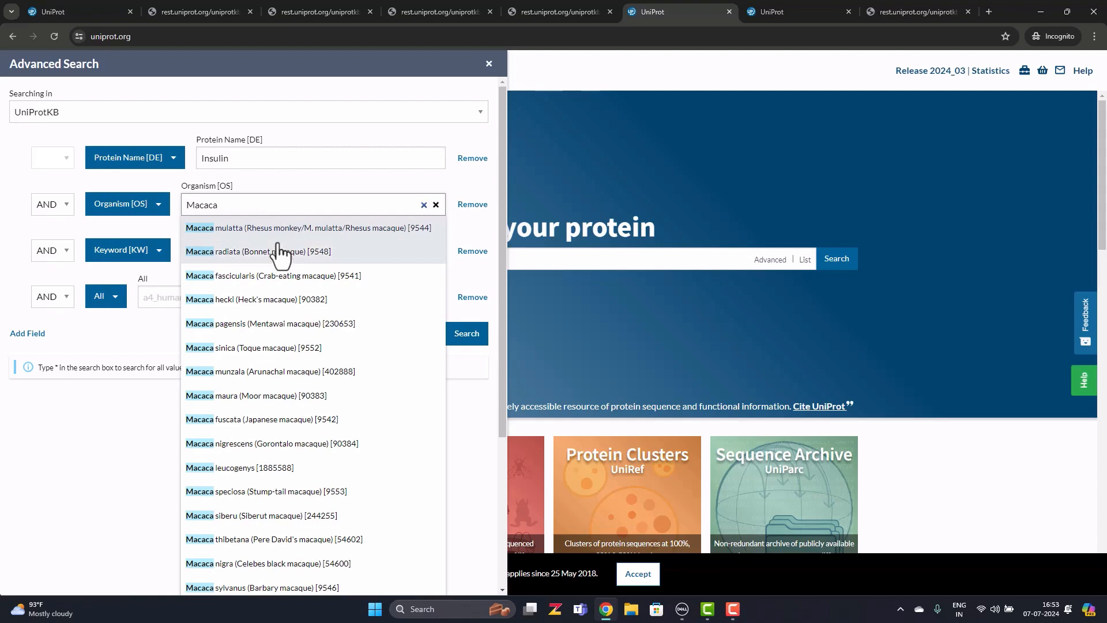
pyautogui.click(283, 233)
pyautogui.click(488, 342)
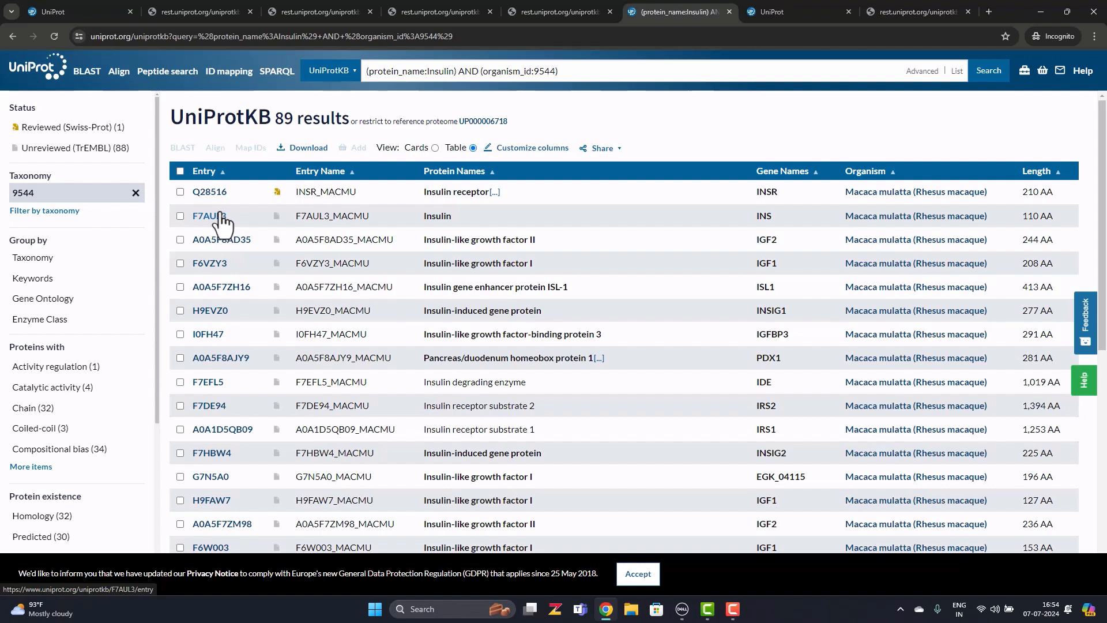
# Step: Open the rhesus macaque insulin entry F7AUL3 and get its sequence in FASTA format
pyautogui.click(216, 216)
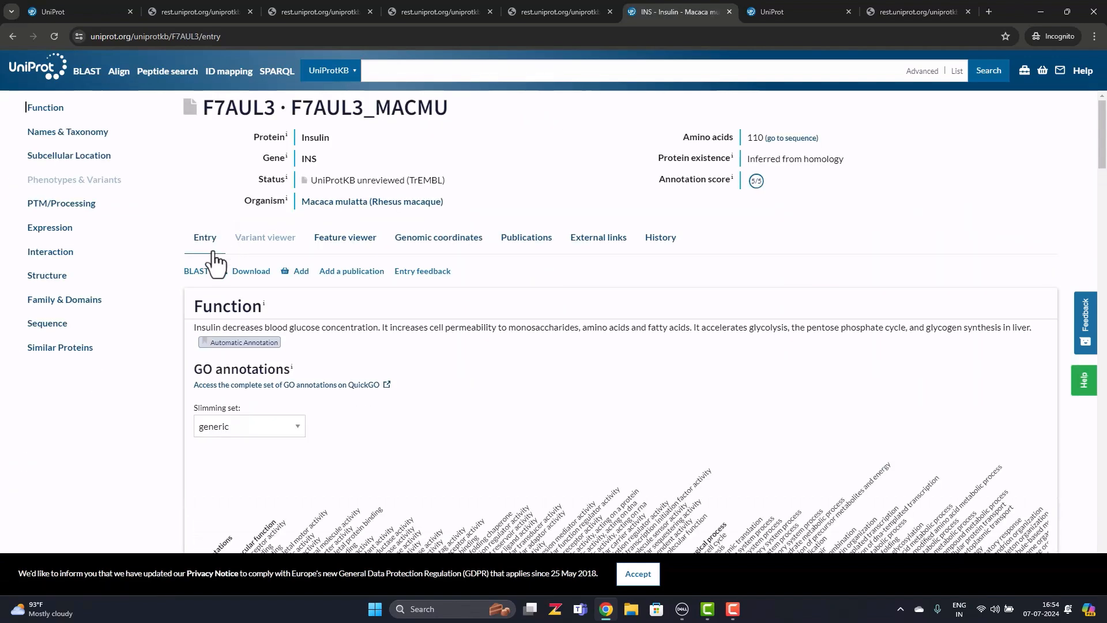
pyautogui.click(49, 324)
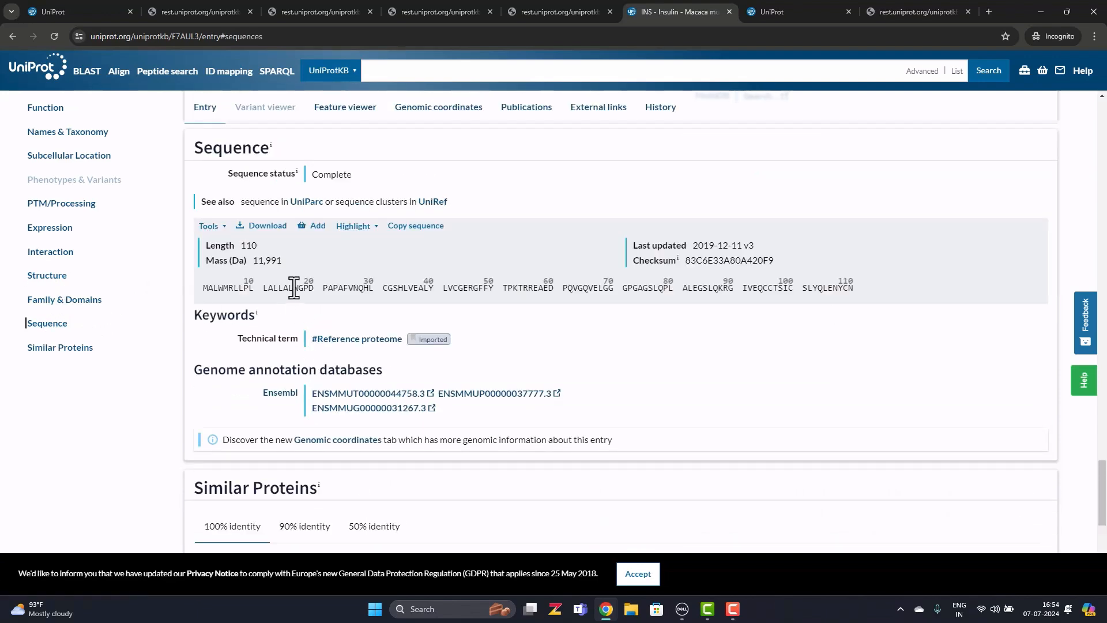
pyautogui.click(261, 226)
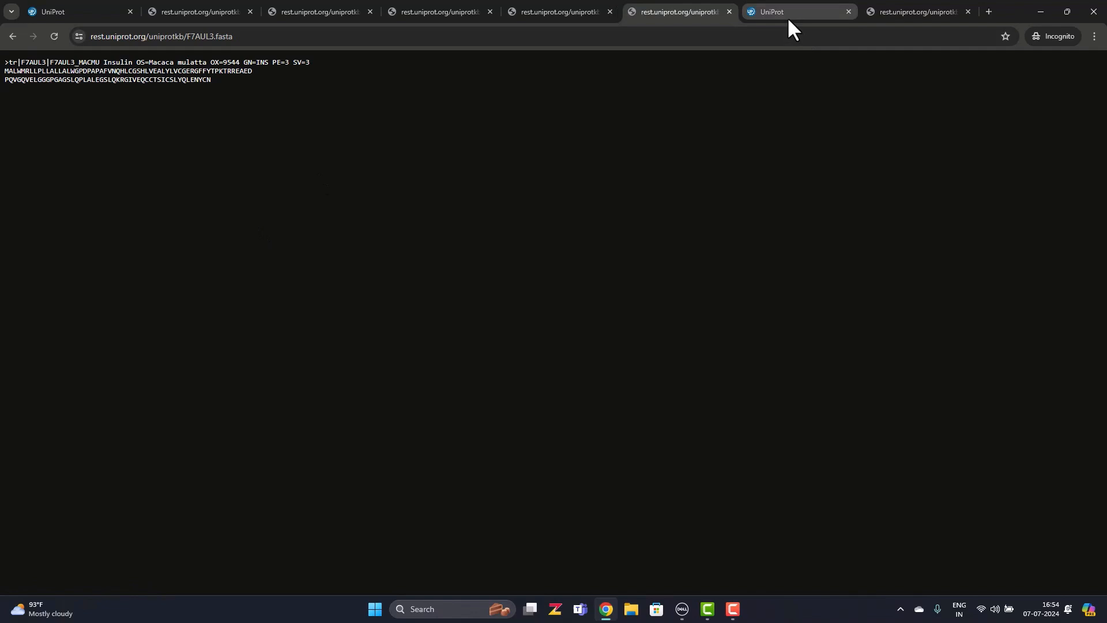
# Step: On the seventh open page, set up an advanced UniProtKB search by Protein Name [DE] and Organism [OS]
pyautogui.click(785, 13)
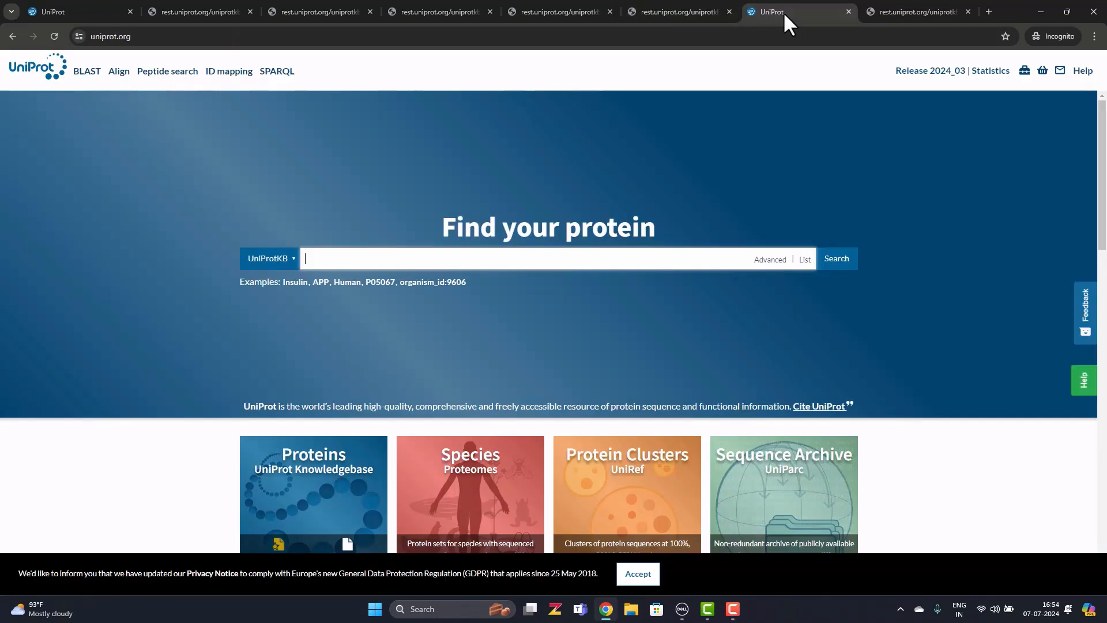
pyautogui.click(776, 260)
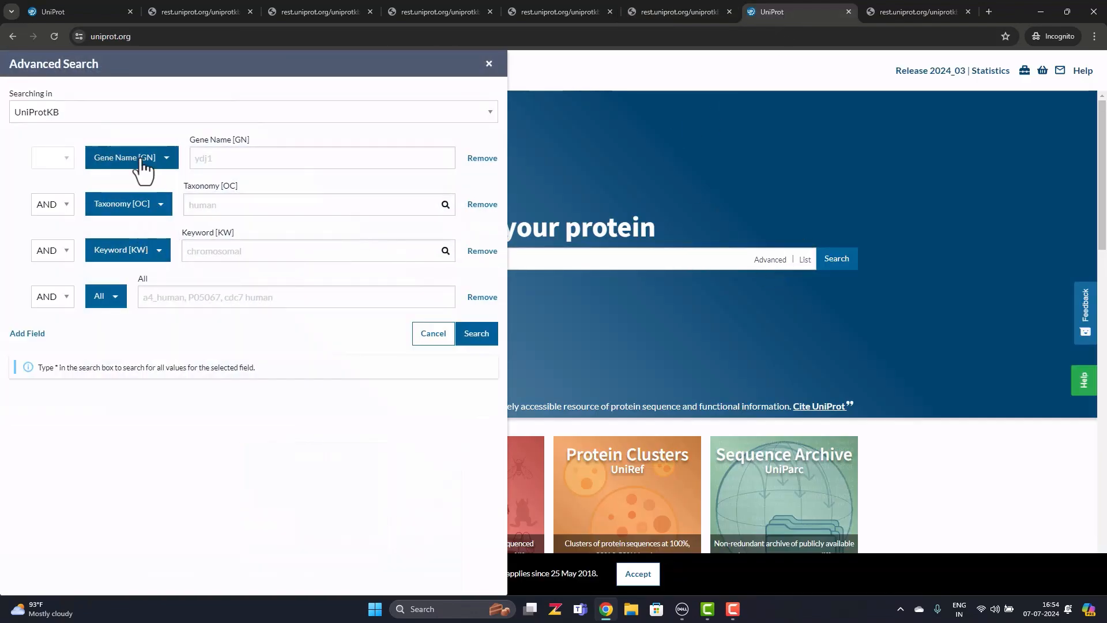
pyautogui.click(143, 161)
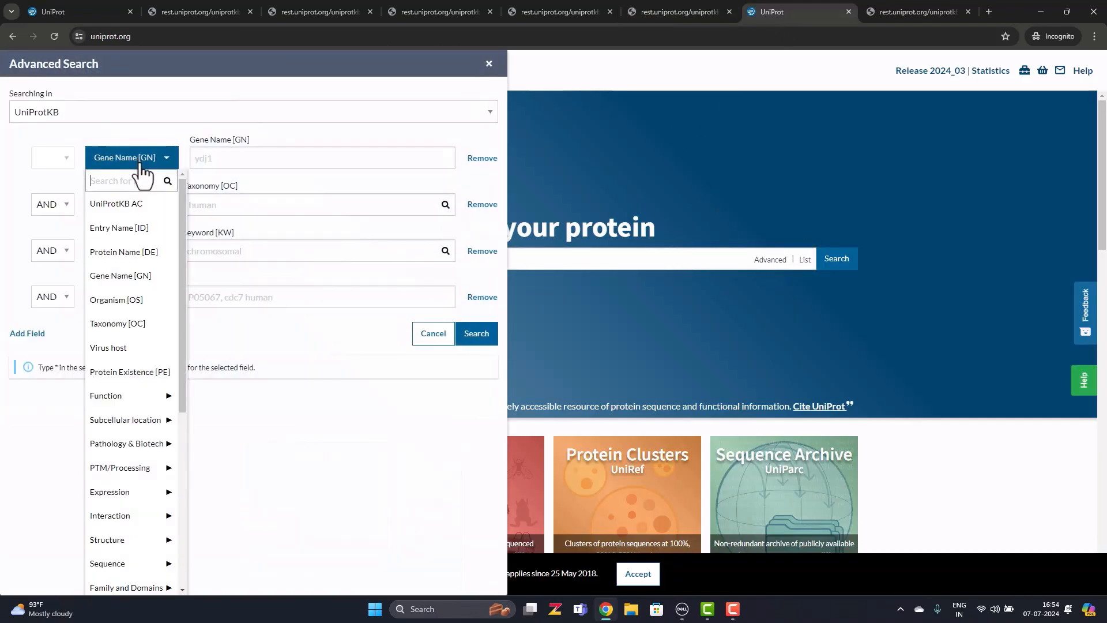
pyautogui.click(123, 250)
pyautogui.click(136, 205)
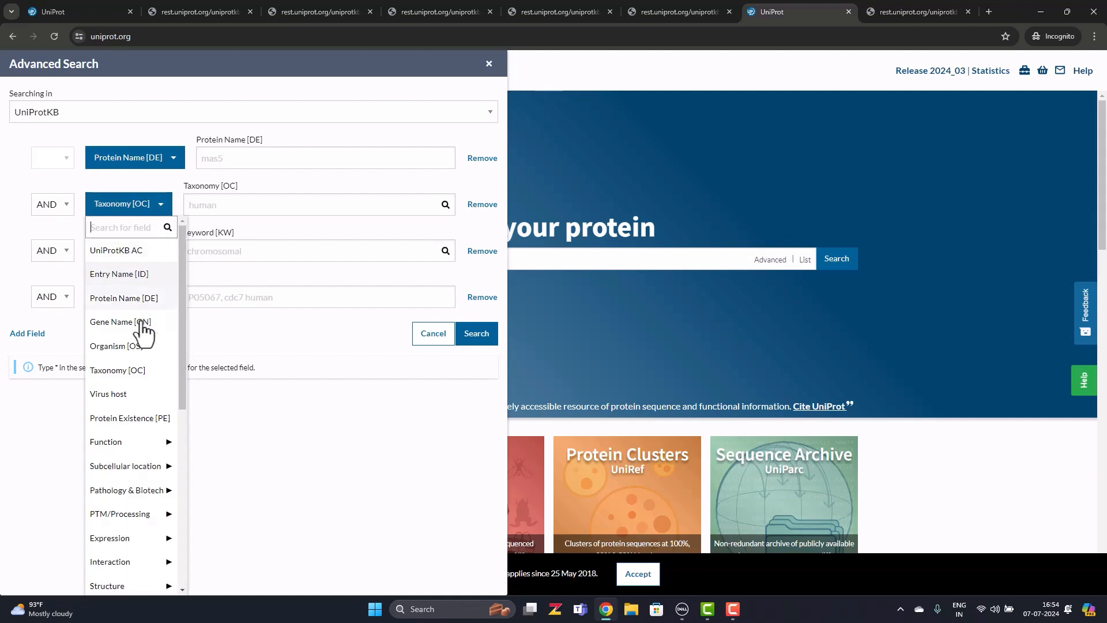
pyautogui.click(129, 345)
# Step: Search for the protein name Insulin in the organism Gallus gallus (G. gallus/Gallus domesticus/Chicken) [9031]
pyautogui.click(281, 160)
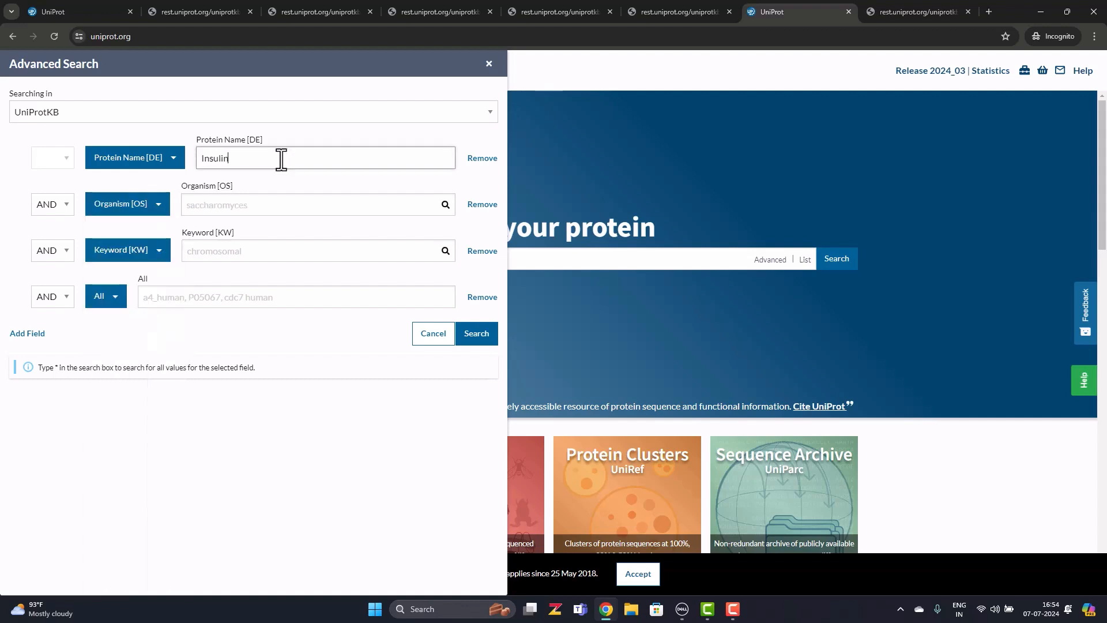
pyautogui.click(270, 211)
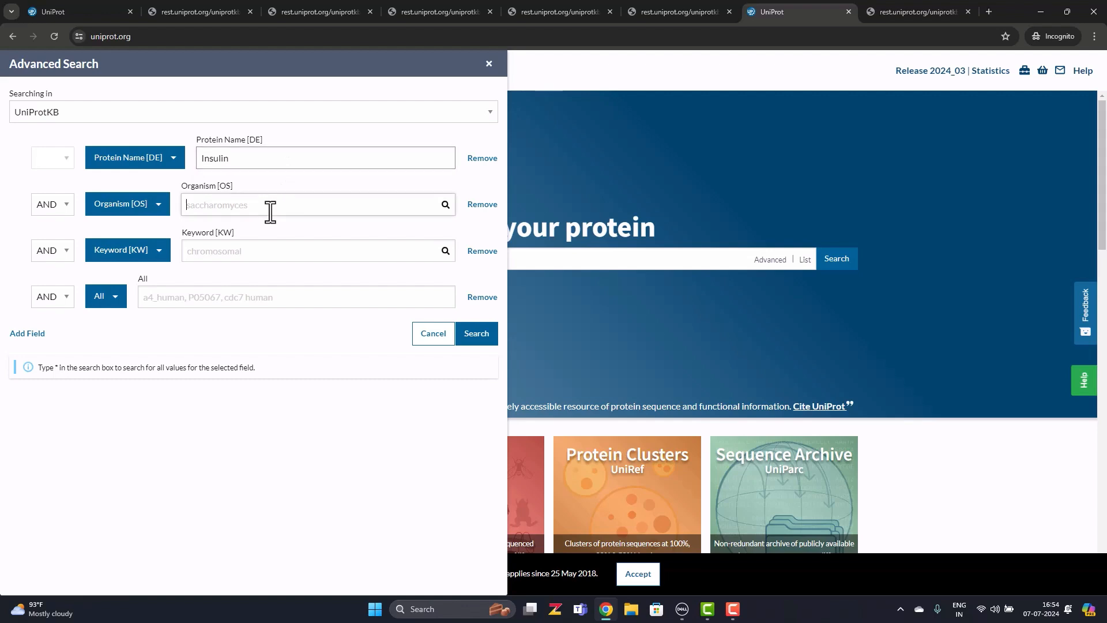
pyautogui.write('Gallus')
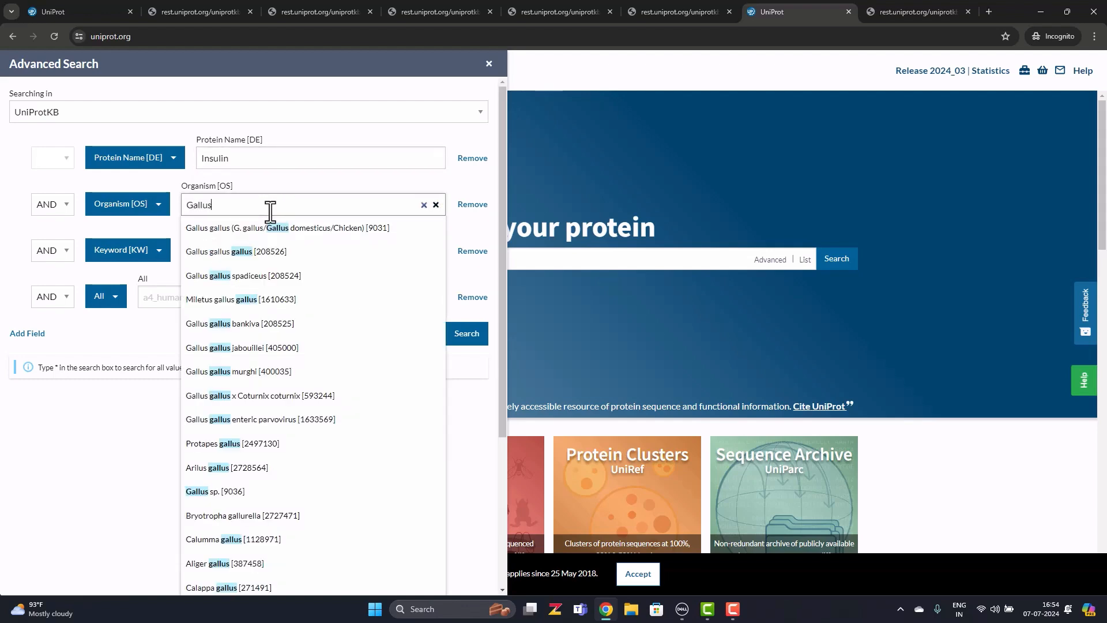
pyautogui.click(271, 228)
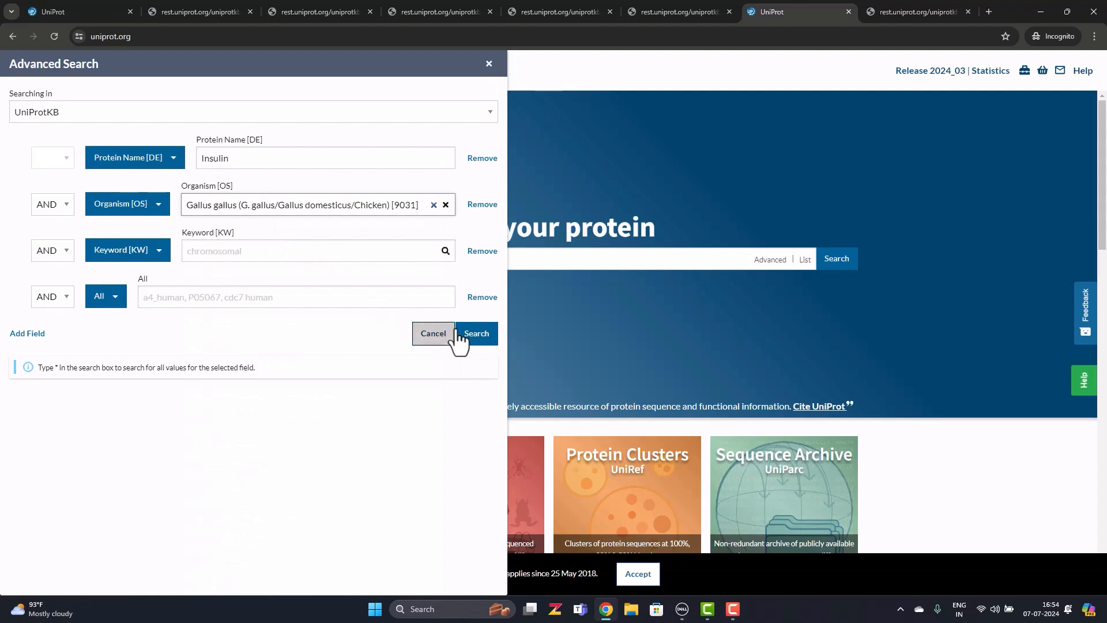
pyautogui.click(479, 335)
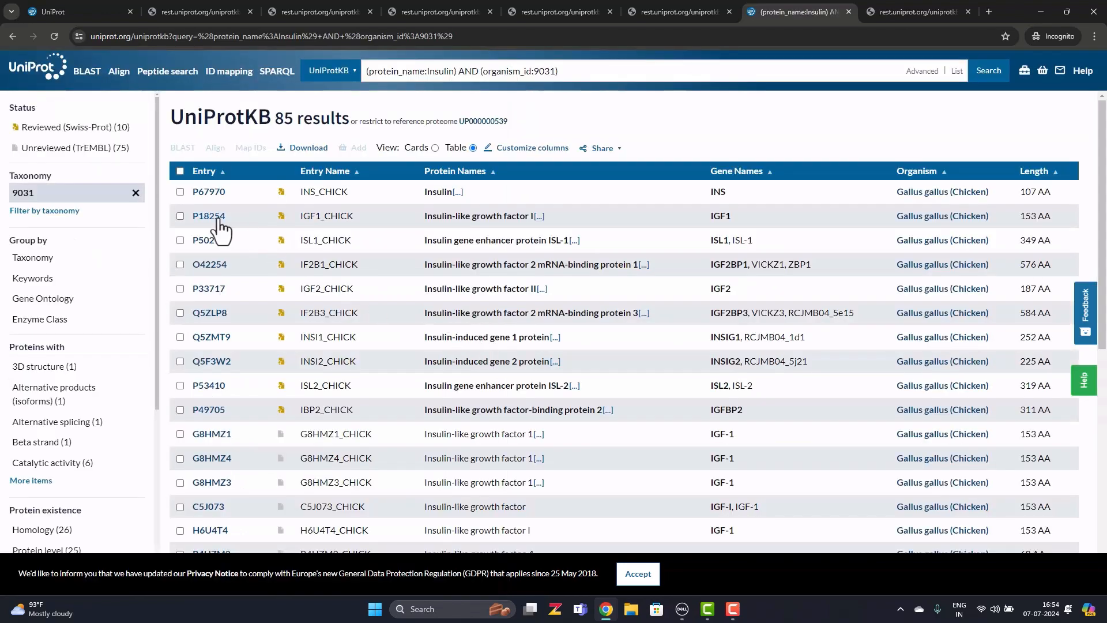
# Step: Open the chicken insulin entry P67970 and get its sequence in FASTA format
pyautogui.click(217, 193)
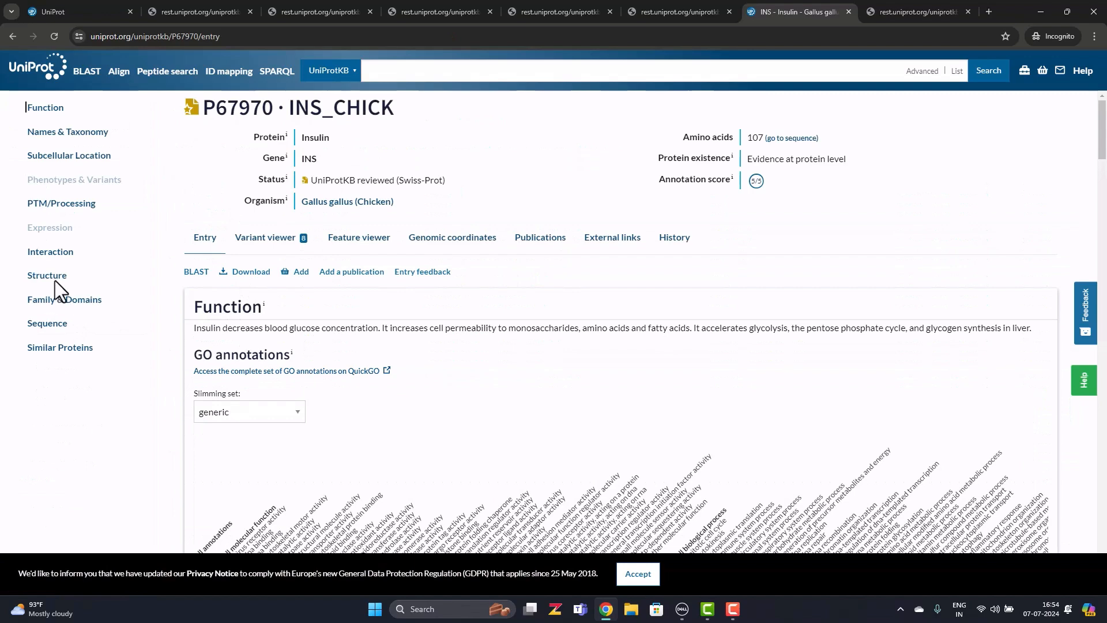
pyautogui.click(57, 321)
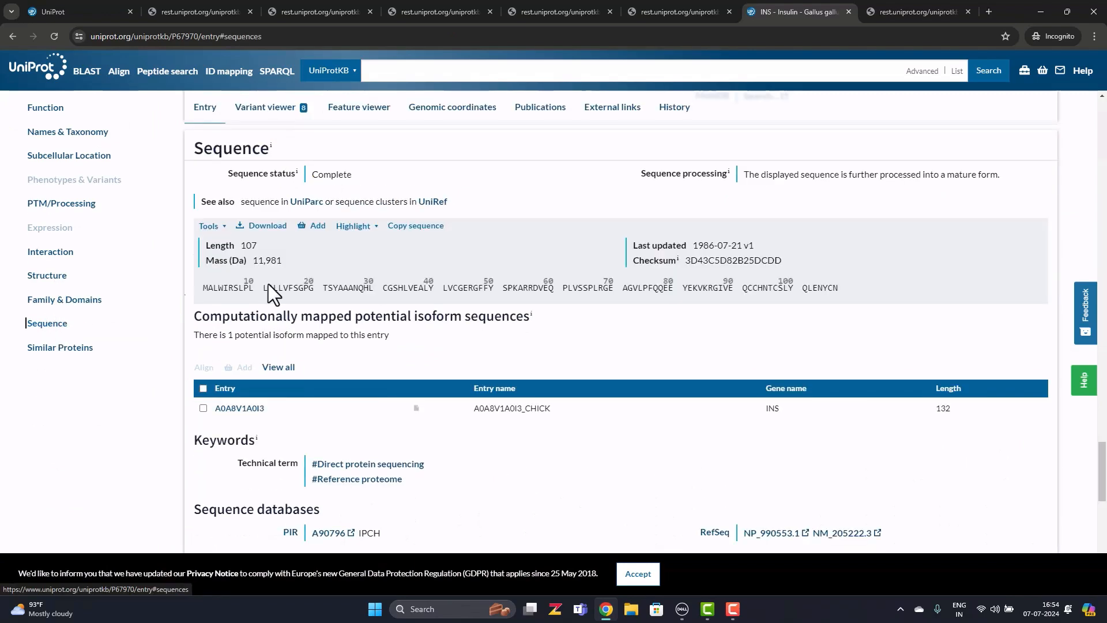
pyautogui.click(272, 231)
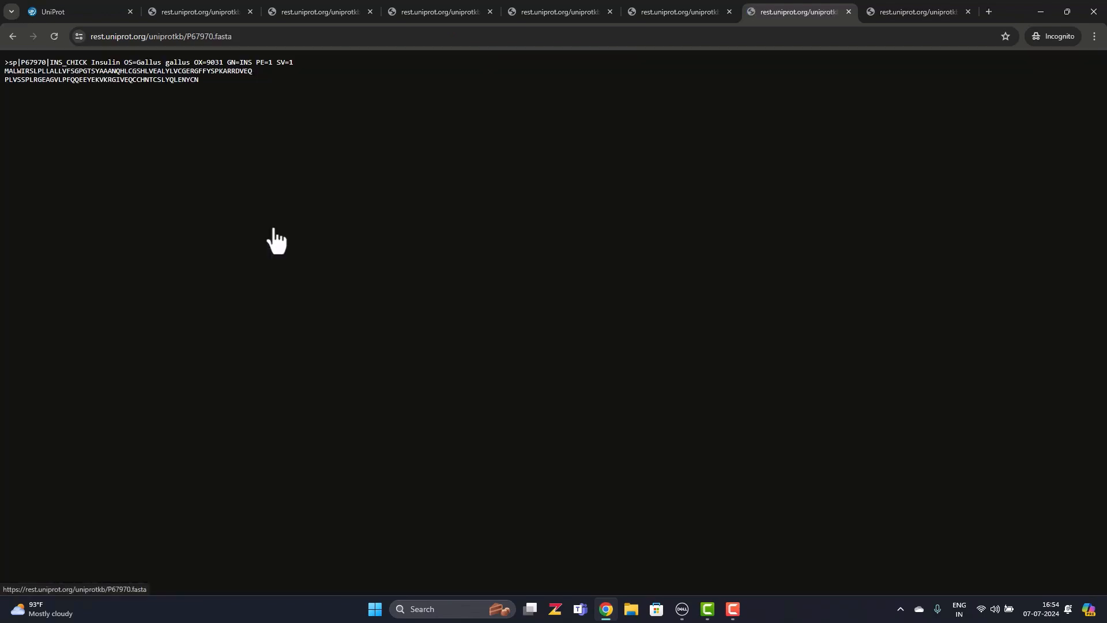
# Step: Check the human insulin FASTA page and move the remaining UniProt home page behind all the FASTA pages
pyautogui.click(887, 11)
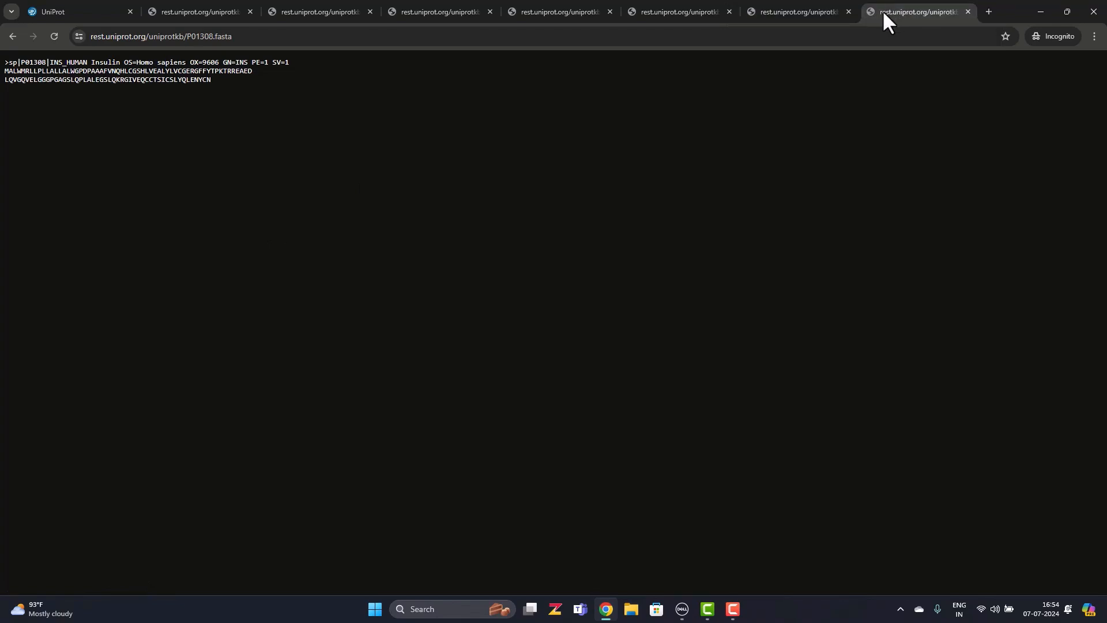
pyautogui.click(95, 13)
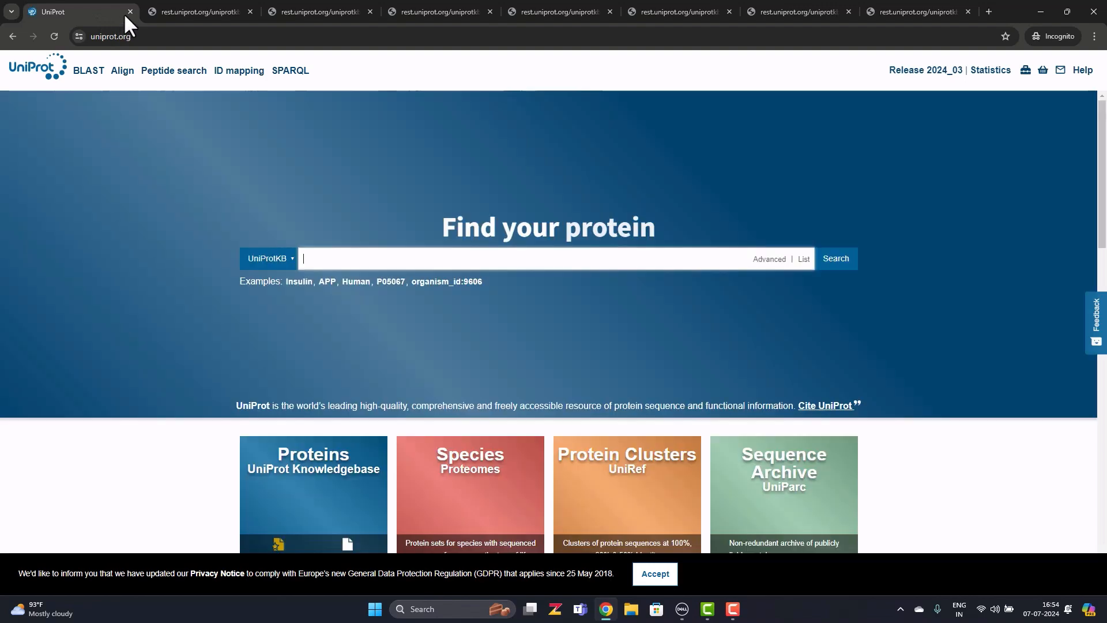
pyautogui.moveTo(81, 17); pyautogui.dragTo(957, 11)
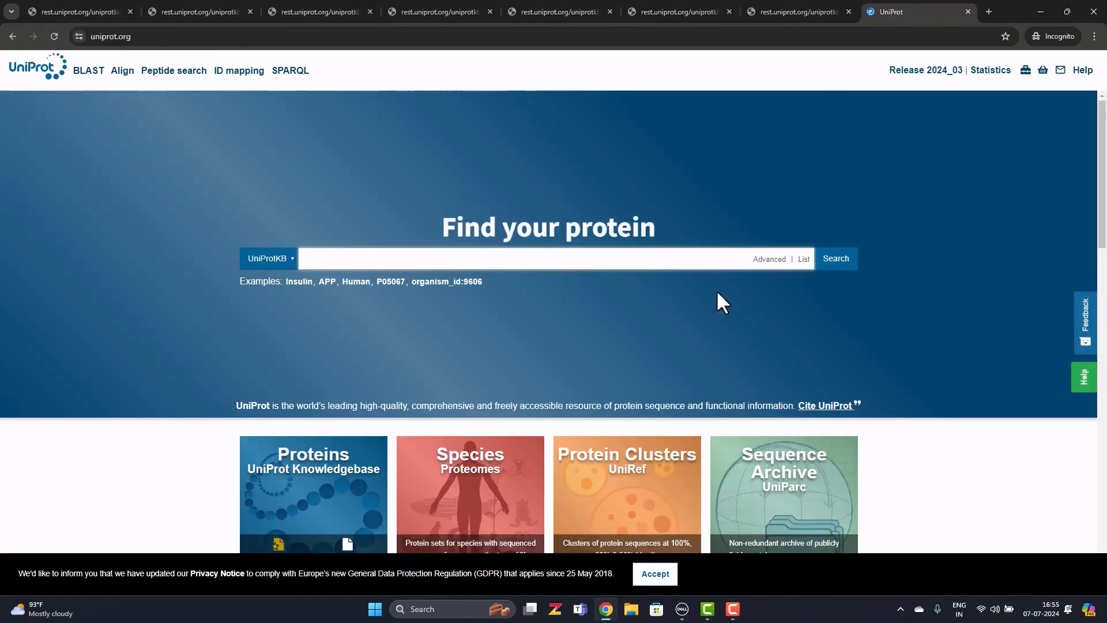
# Step: Set up an advanced UniProtKB search by Protein Name [DE] and Organism [OS] on the last open page
pyautogui.click(768, 261)
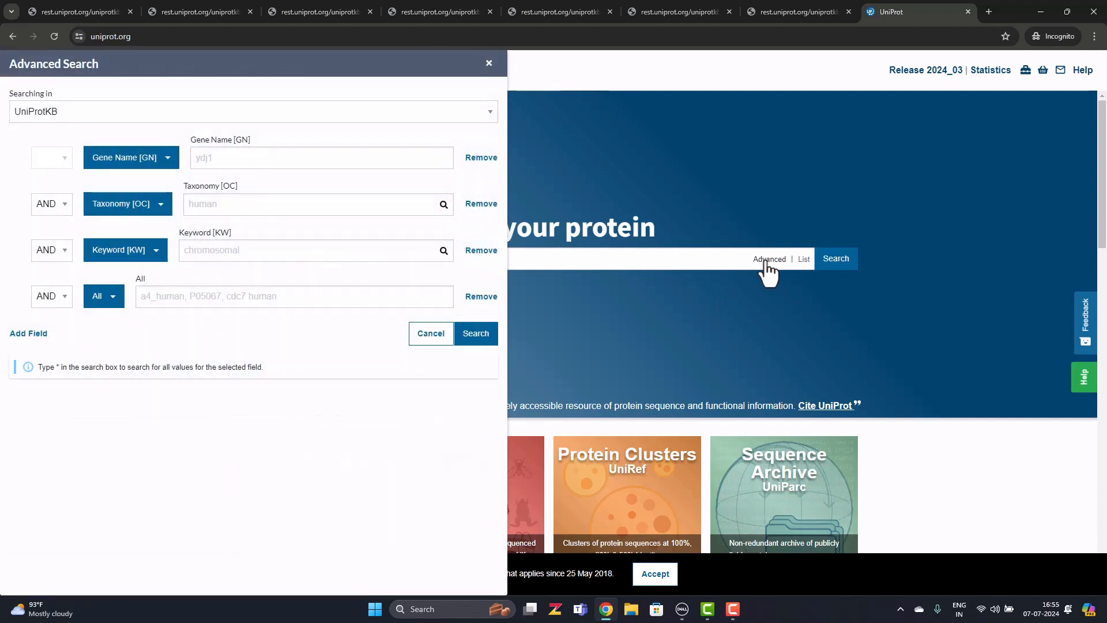
pyautogui.click(131, 169)
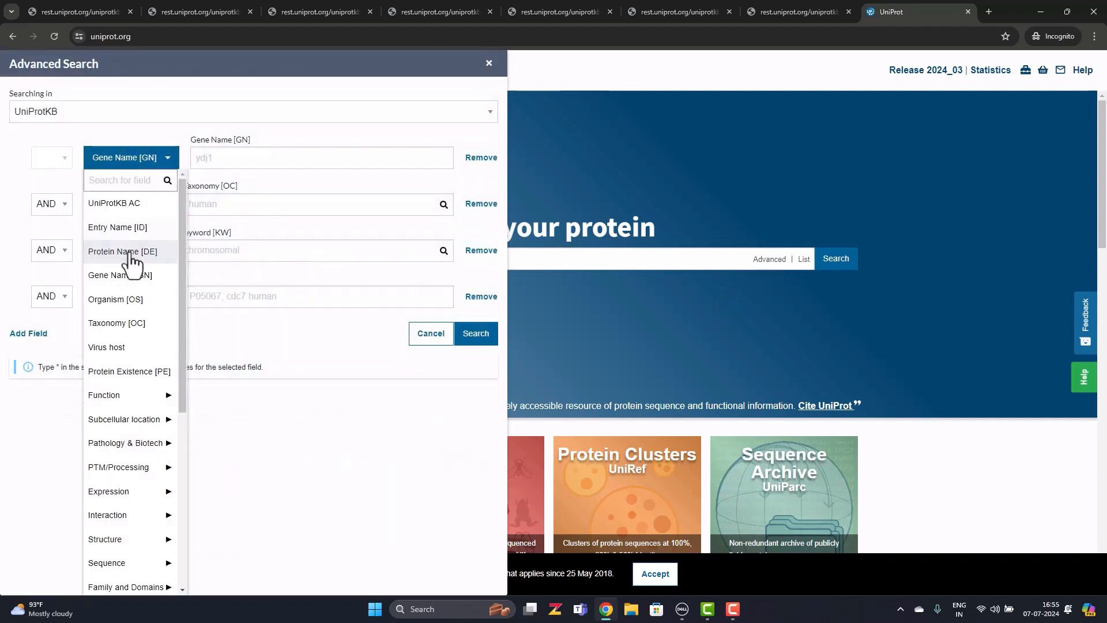
pyautogui.click(136, 250)
pyautogui.click(132, 222)
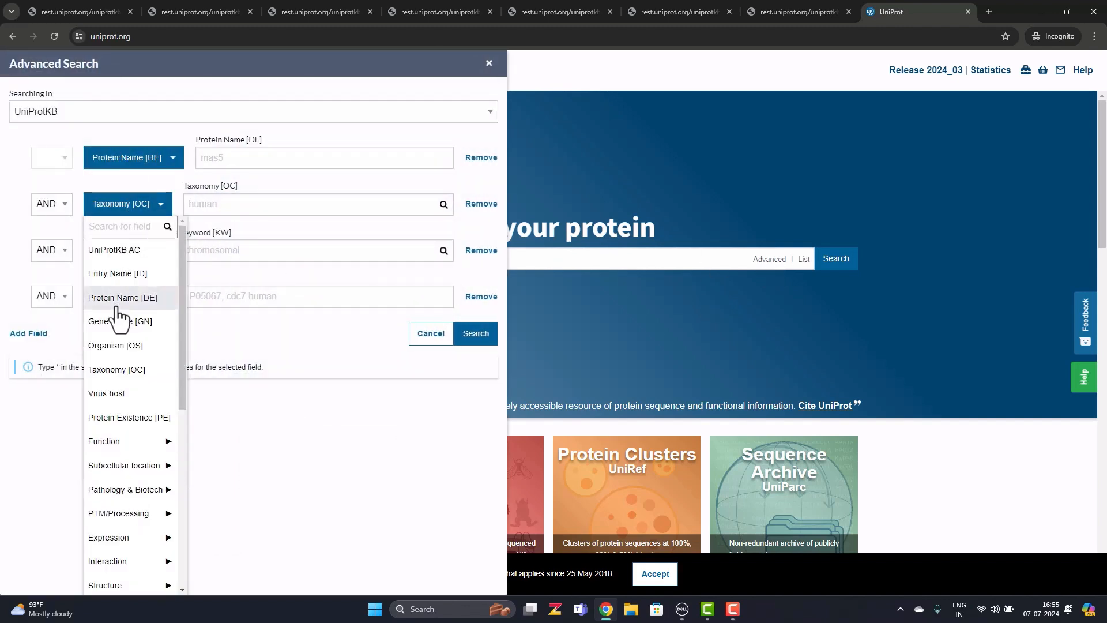
pyautogui.click(126, 346)
# Step: Try searching for the protein name Insulin in the organism Cavia (guinea pigs) [10140], and return to the UniProt home page
pyautogui.click(254, 163)
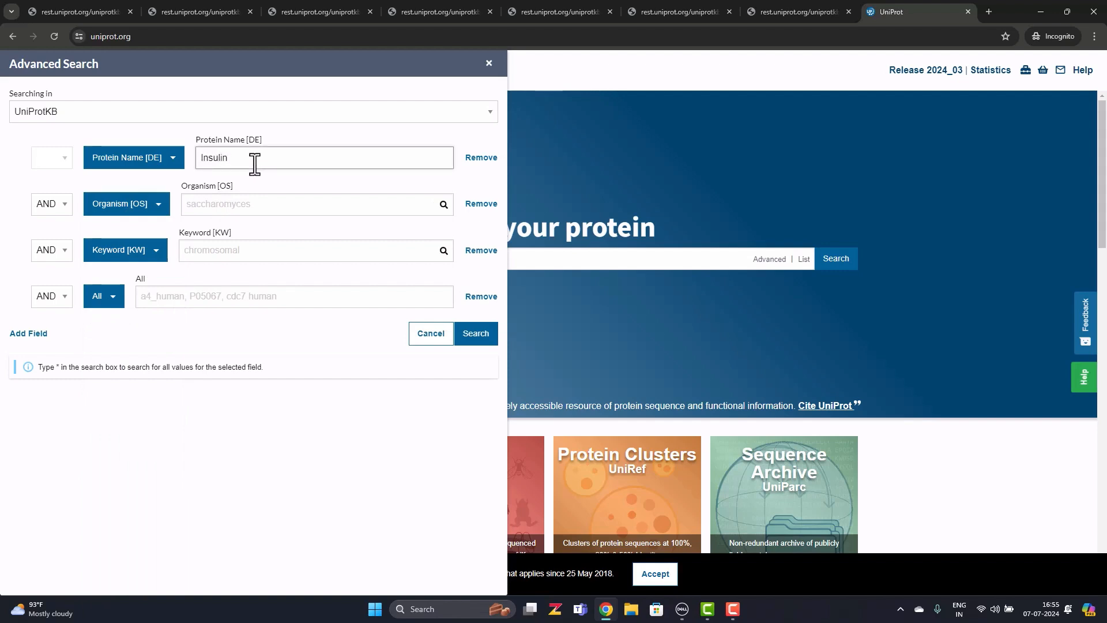
pyautogui.click(241, 201)
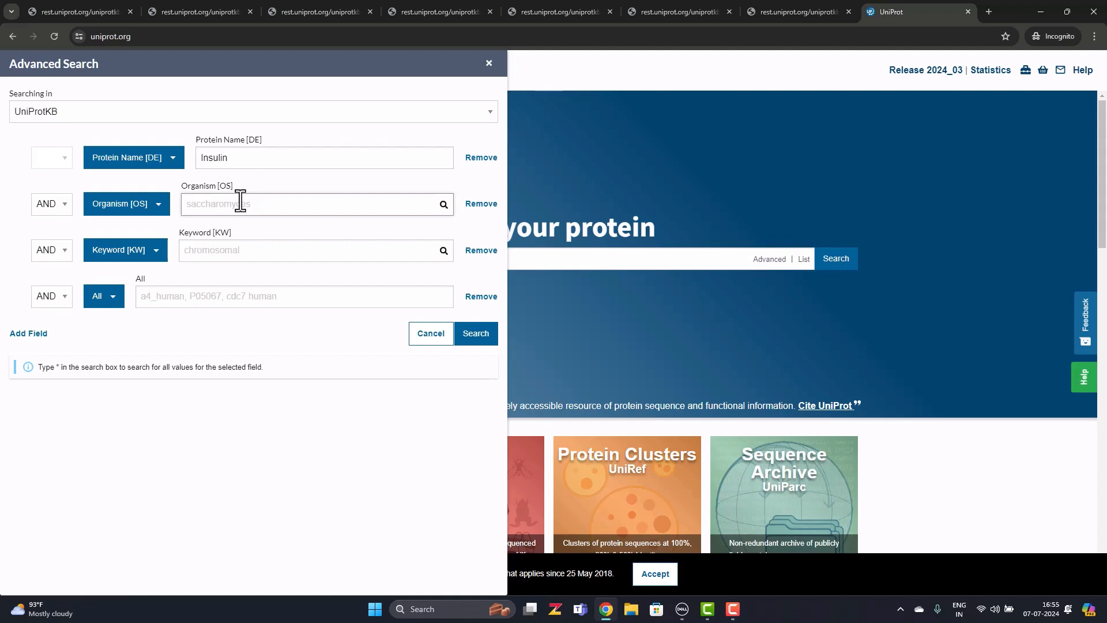
pyautogui.write('Cavia')
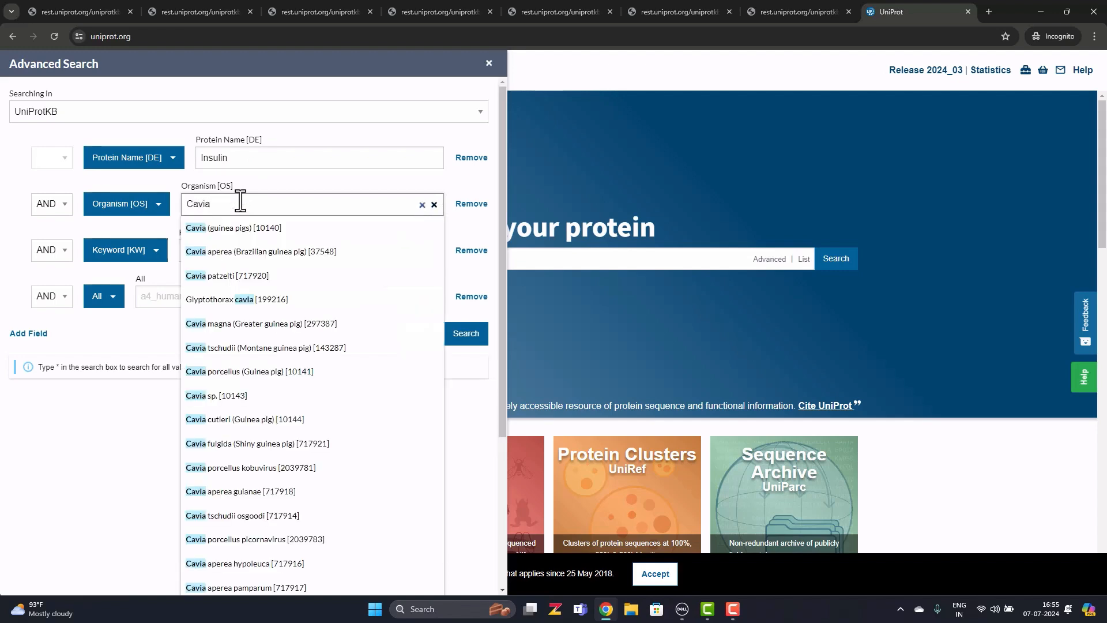
pyautogui.click(252, 232)
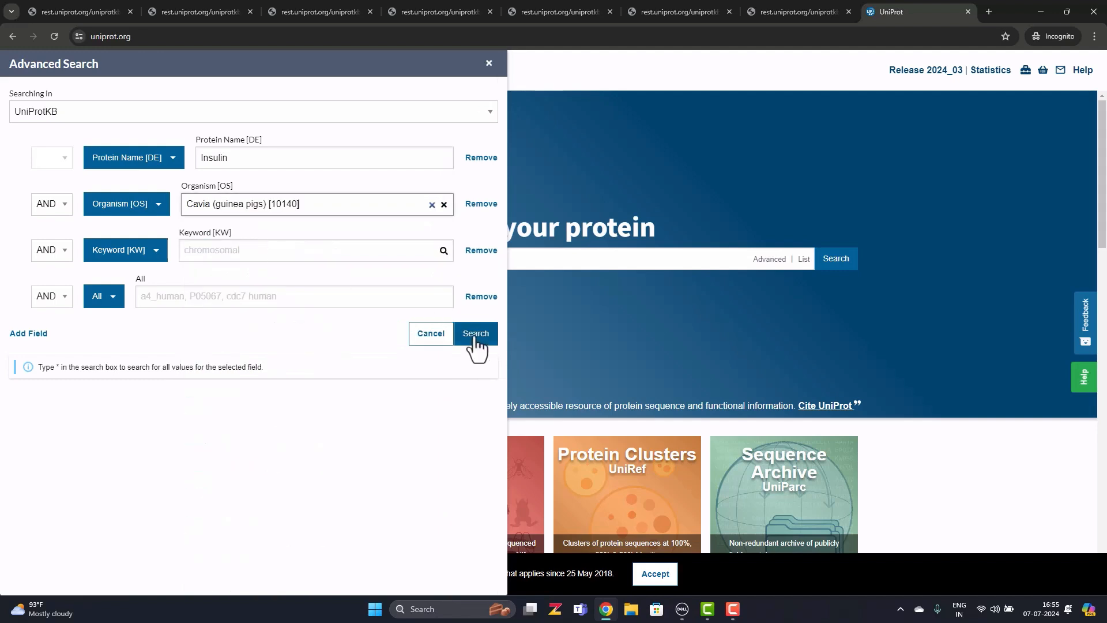
pyautogui.click(475, 334)
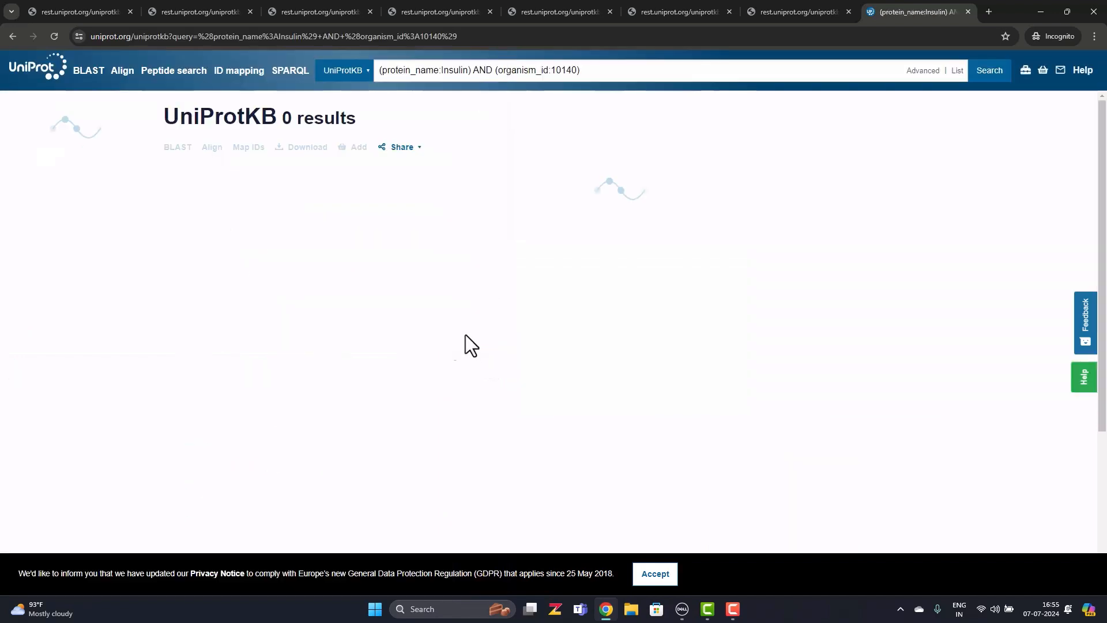
pyautogui.click(17, 34)
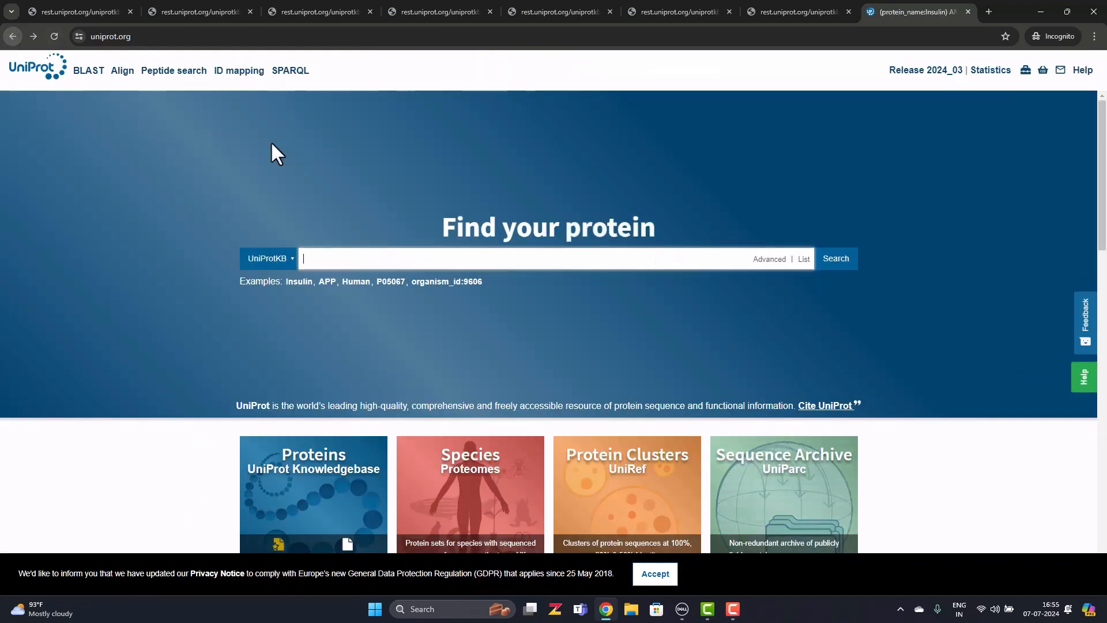
# Step: Start a new advanced UniProtKB search with Protein Name [DE] set to Insulin
pyautogui.click(766, 260)
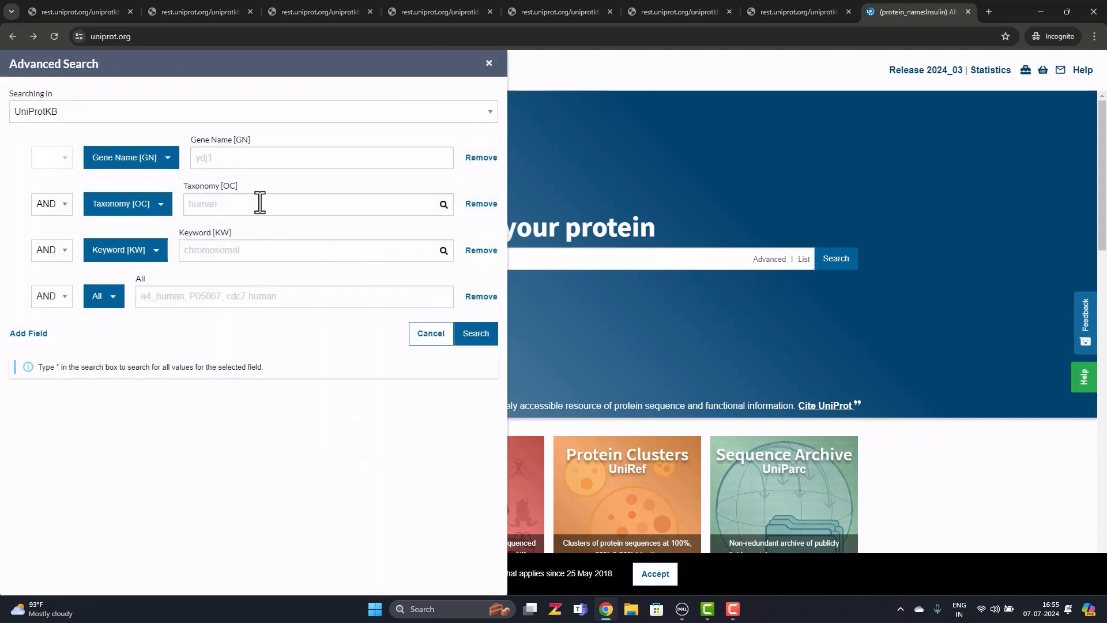
pyautogui.click(272, 159)
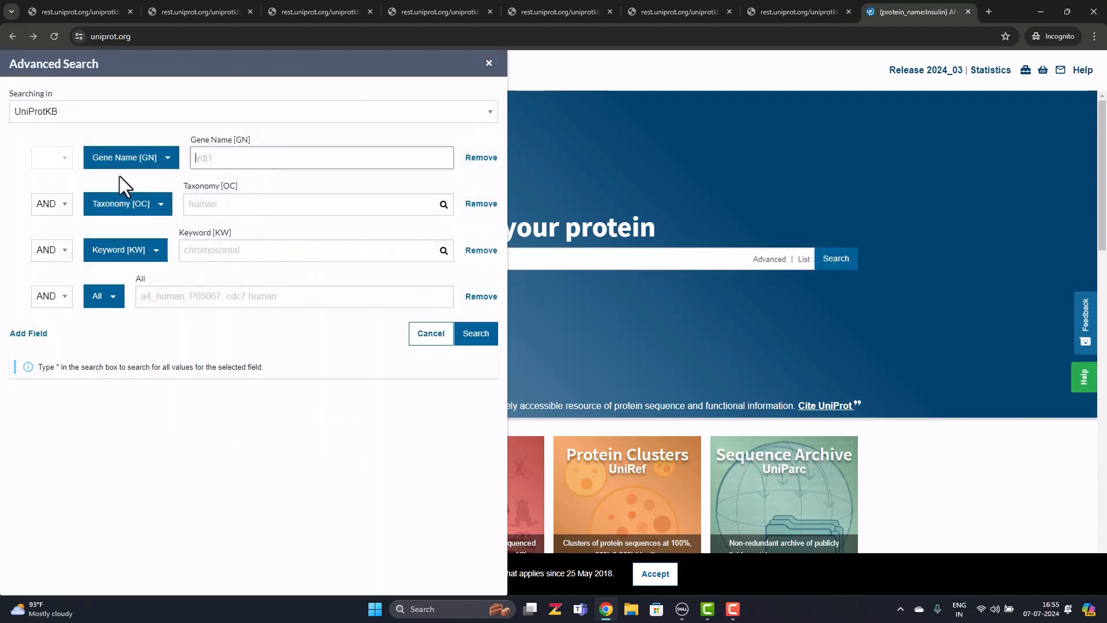
pyautogui.click(132, 160)
pyautogui.click(136, 252)
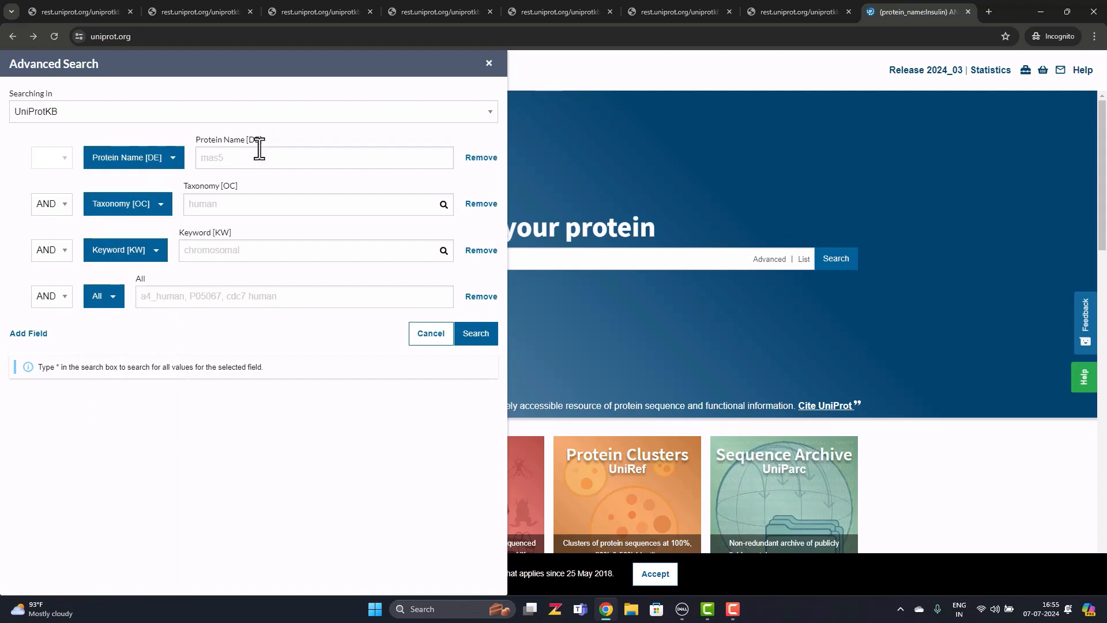
pyautogui.click(257, 151)
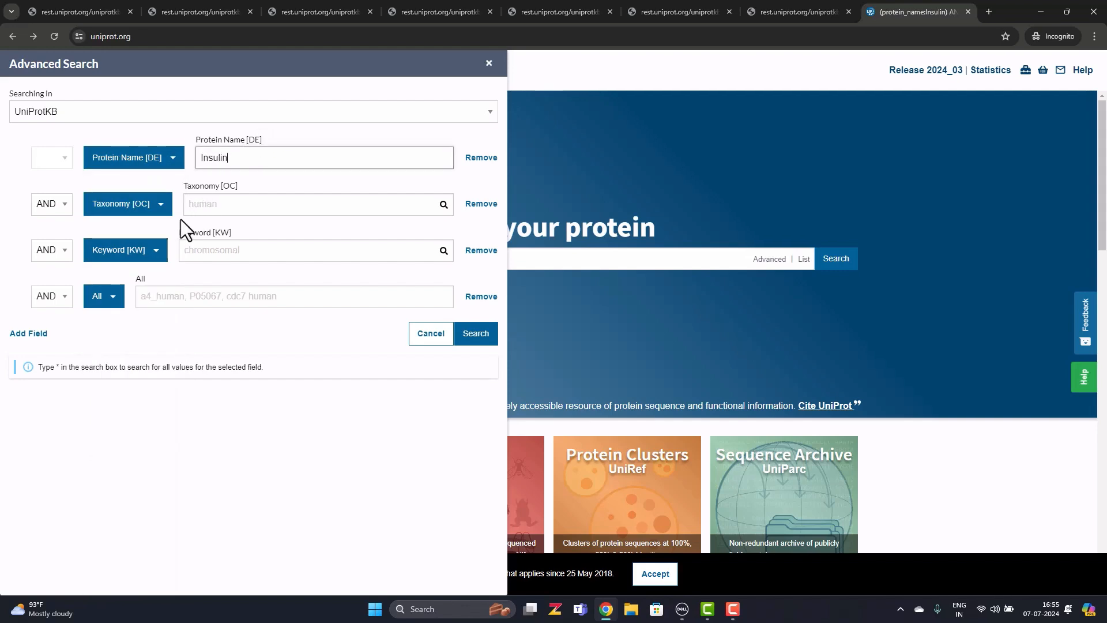
# Step: Change the taxonomy criterion to Organism [OS] and set it to Cavia porcellus (Guinea pig) [10141]
pyautogui.click(155, 209)
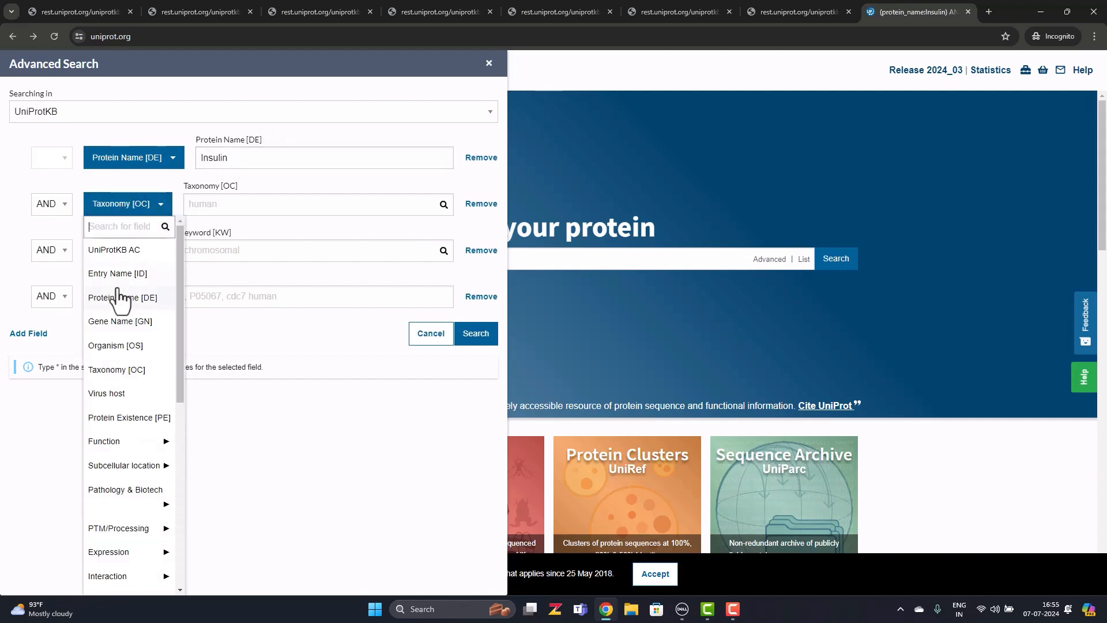
pyautogui.click(113, 346)
pyautogui.click(230, 203)
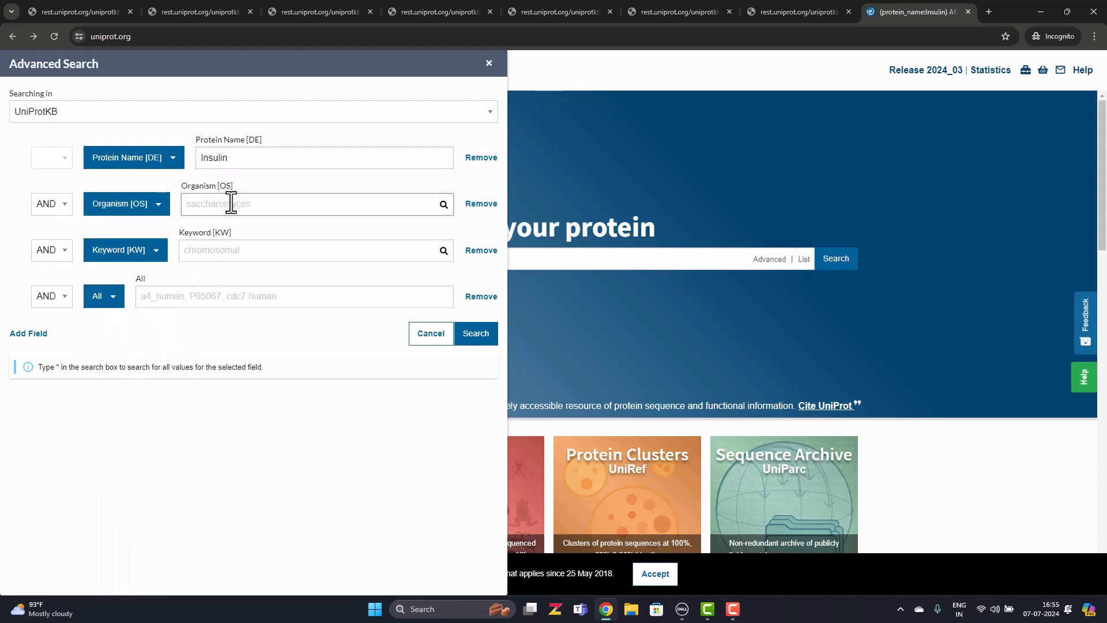
pyautogui.write('Cavia porce')
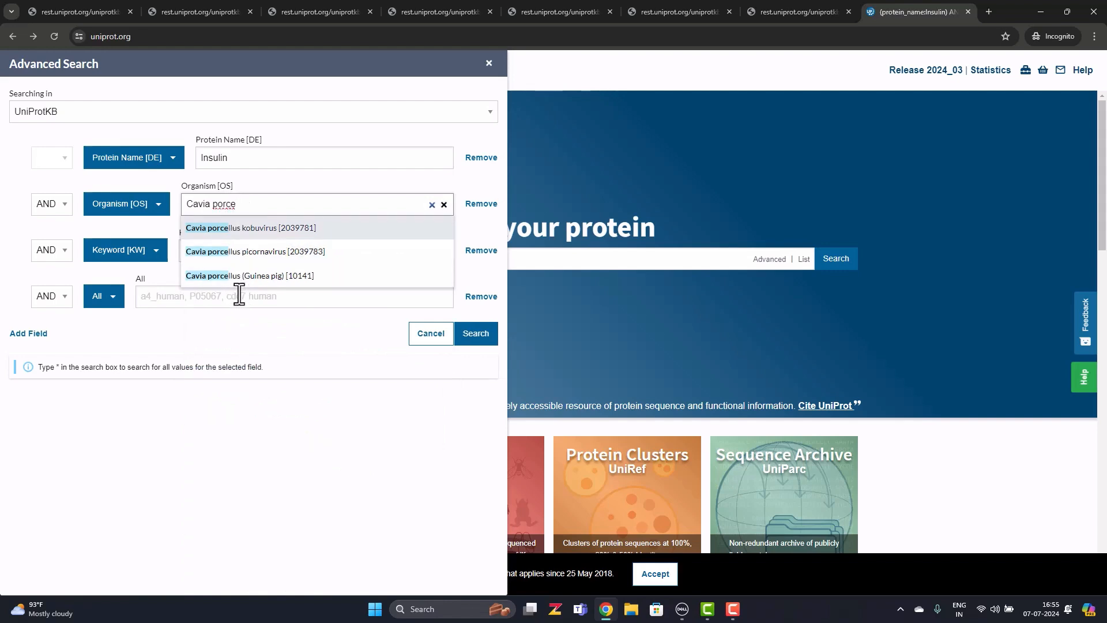
pyautogui.click(242, 276)
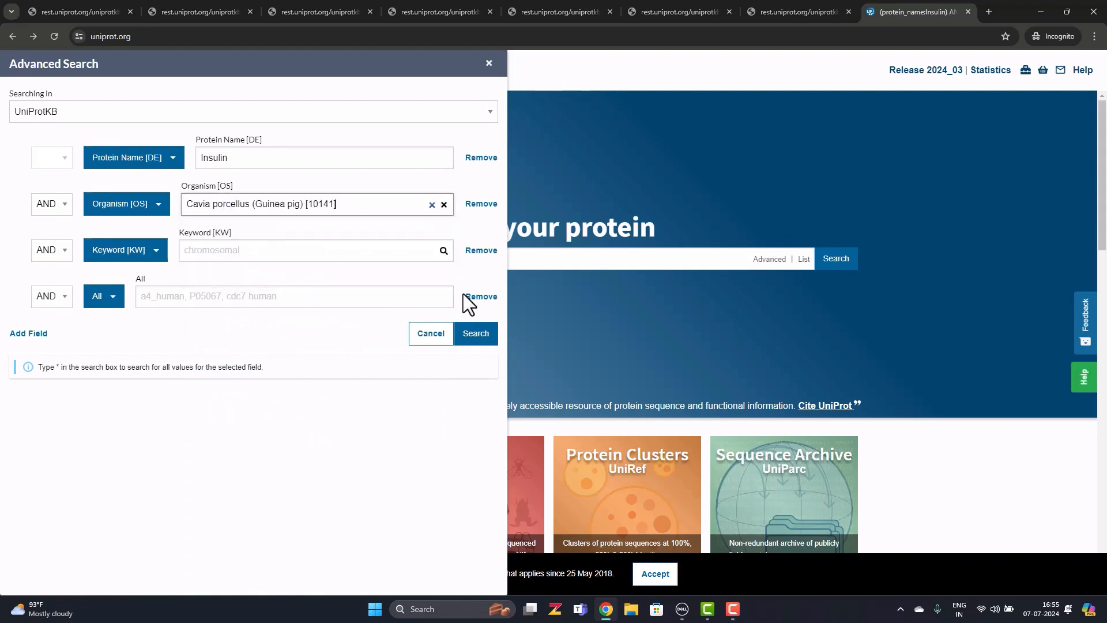
# Step: Run the guinea pig insulin search, open entry P01329 (INS_CAVPO) and display its sequence in FASTA format
pyautogui.click(473, 333)
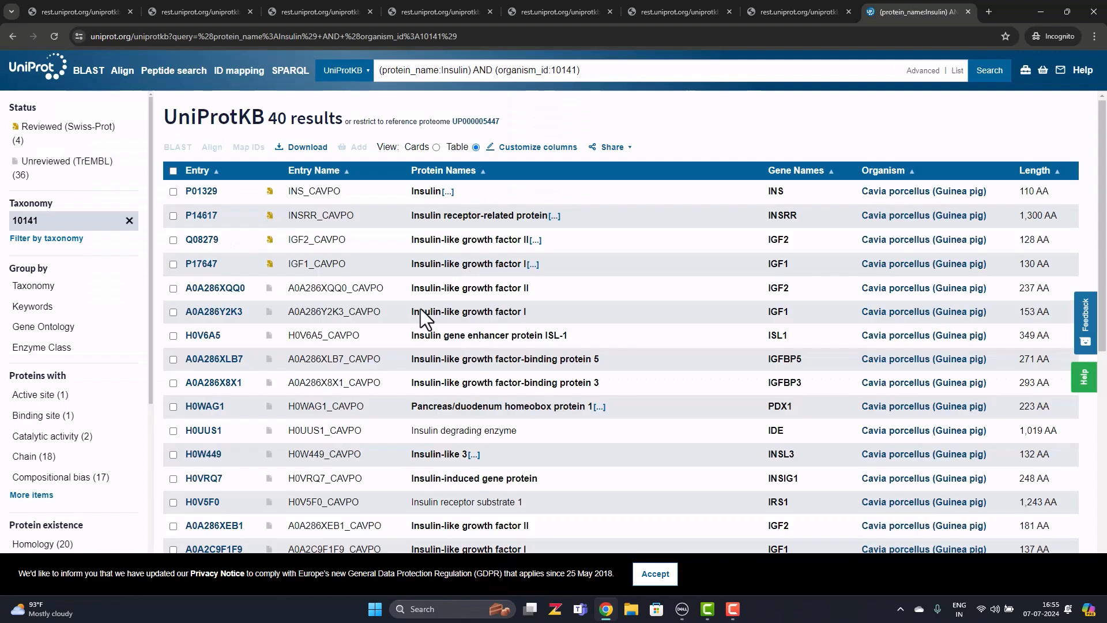
pyautogui.click(211, 192)
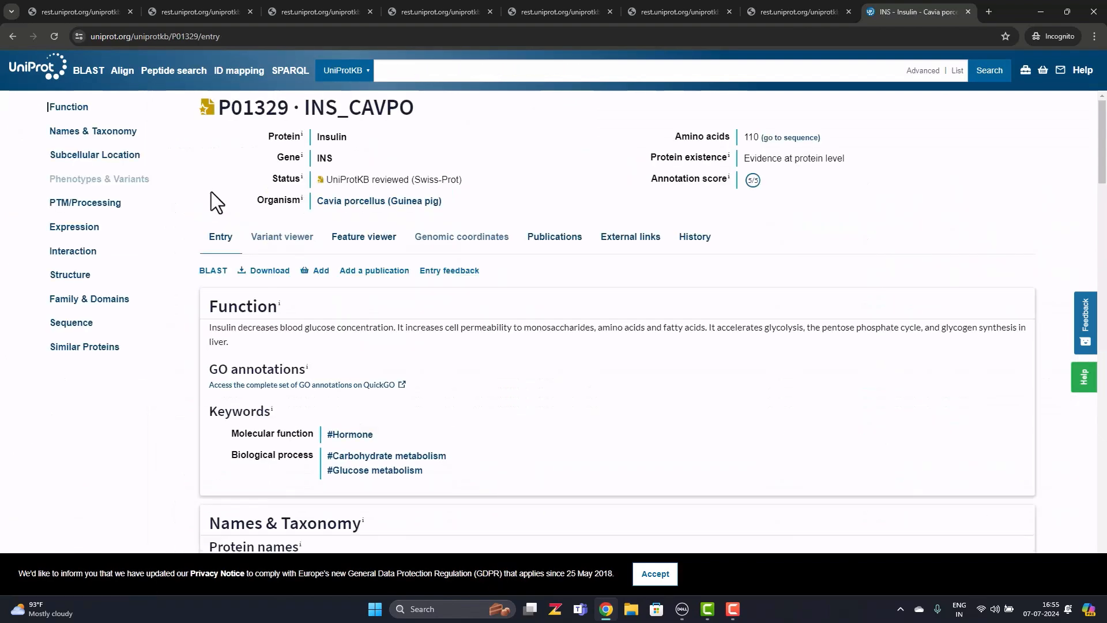
pyautogui.click(74, 323)
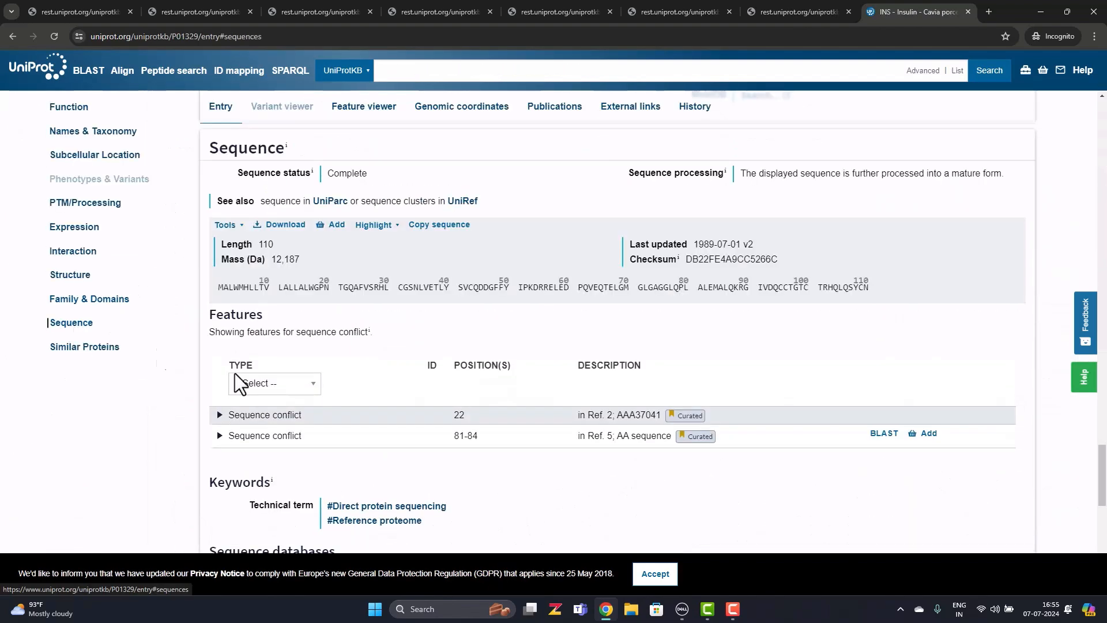
pyautogui.click(294, 224)
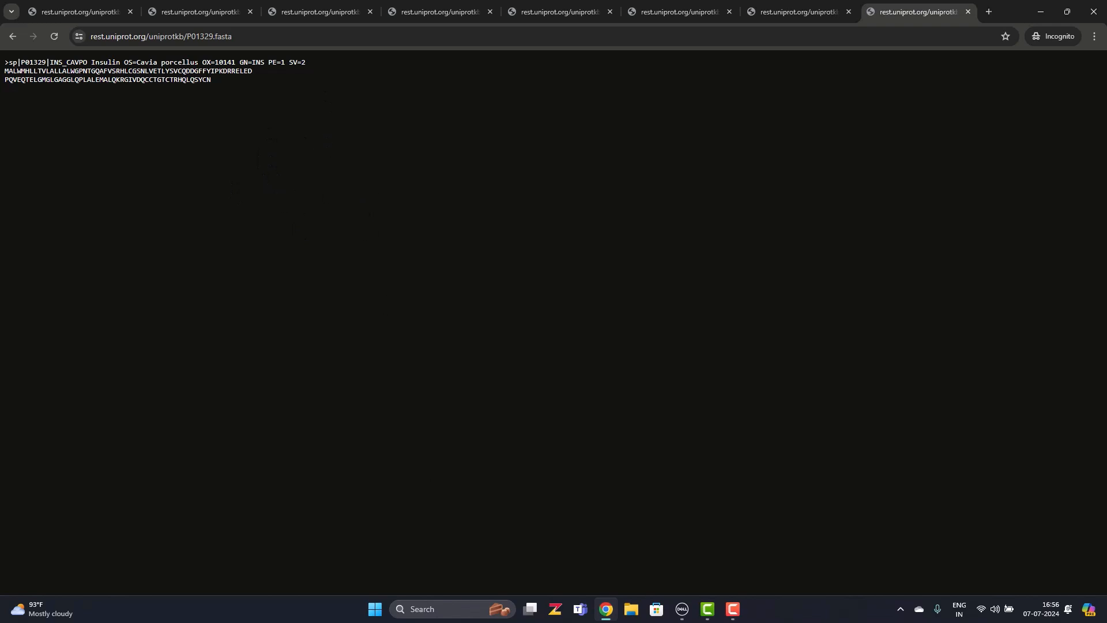
# Step: Open an empty Notepad document and move its window clear of the FASTA text in the browser
pyautogui.click(475, 606)
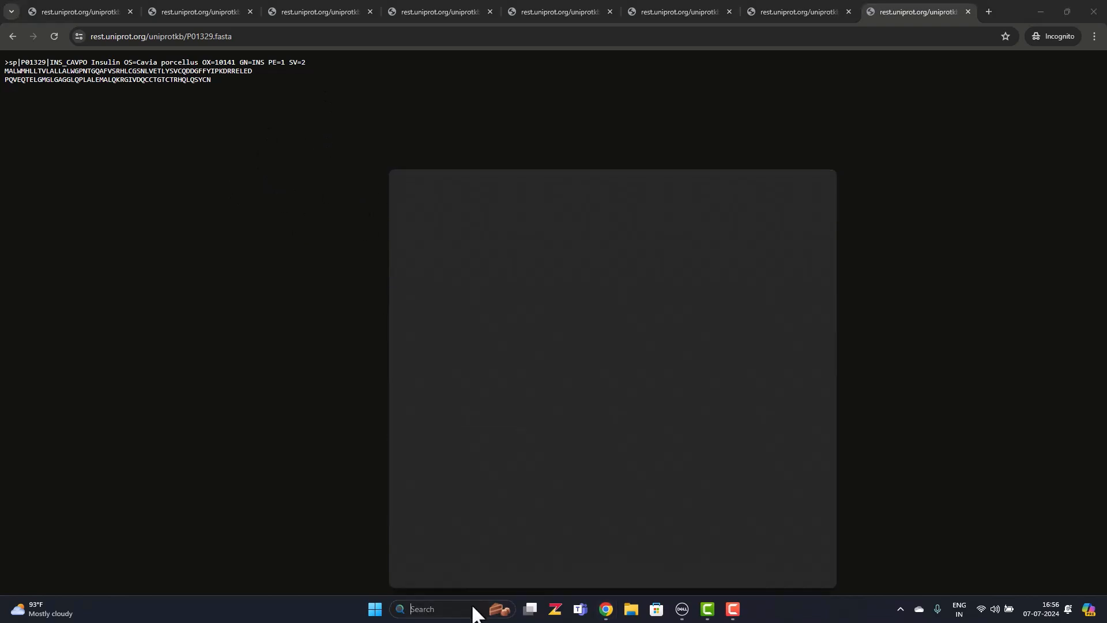
pyautogui.write('not')
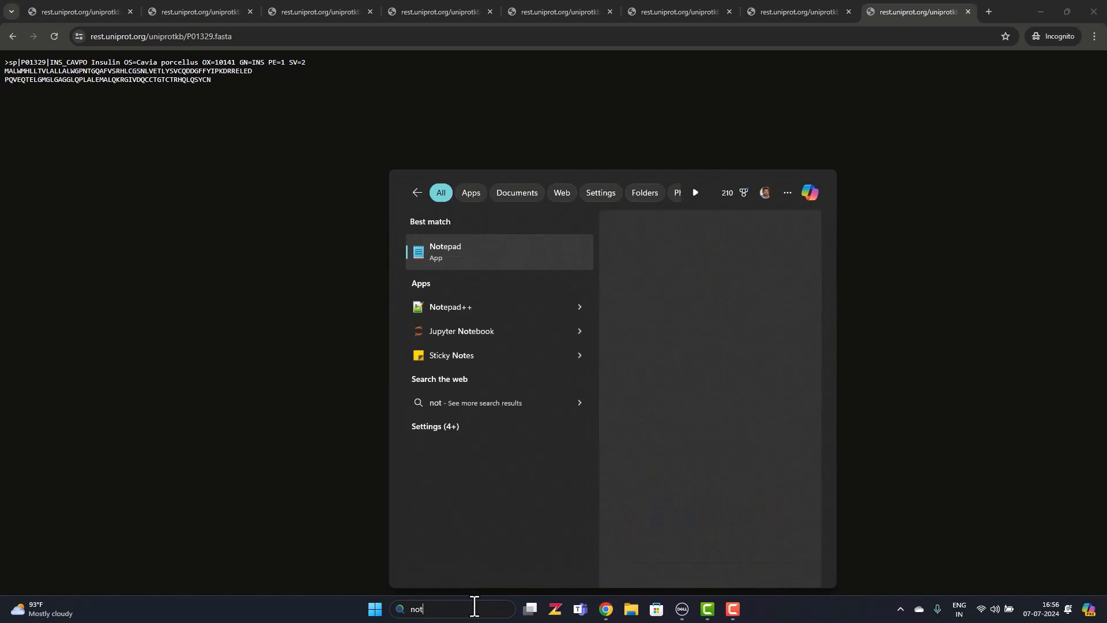
pyautogui.click(529, 258)
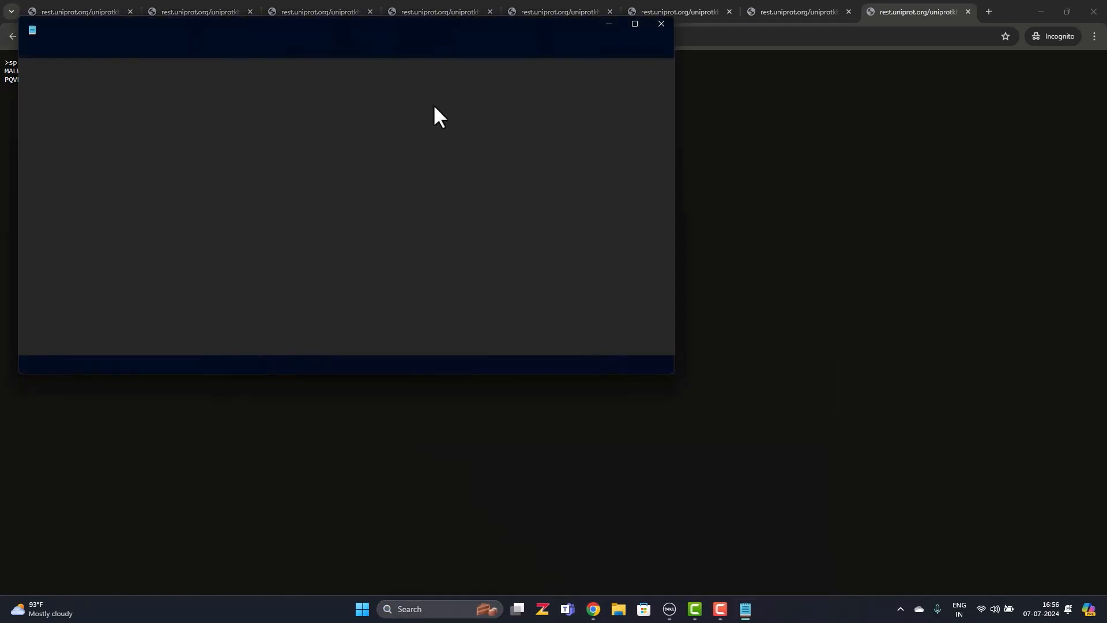
pyautogui.moveTo(425, 33); pyautogui.dragTo(752, 109)
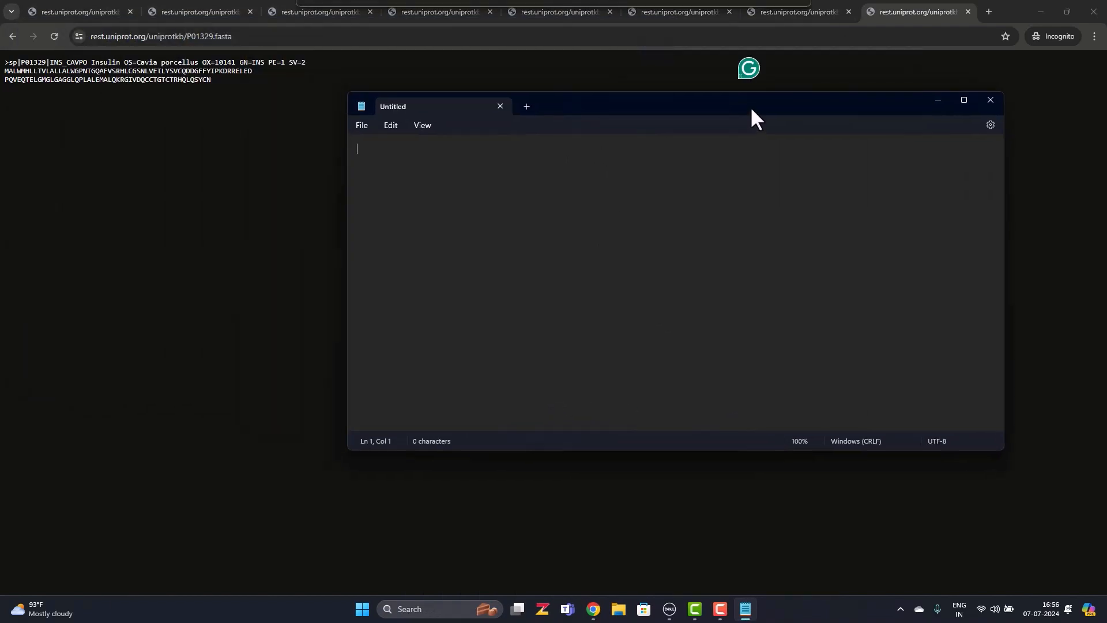
# Step: Copy the complete pig insulin FASTA record (P01315, Sus scrofa) from the browser into the empty Notepad document
pyautogui.click(98, 11)
pyautogui.moveTo(214, 77); pyautogui.dragTo(3, 61)
pyautogui.rightClick(26, 61)
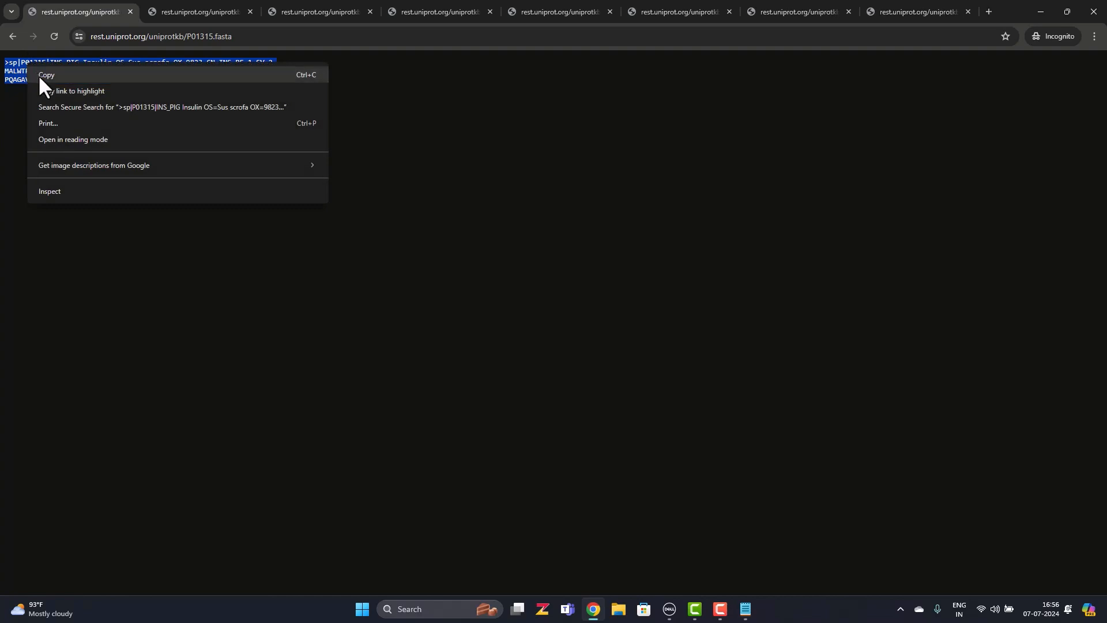
pyautogui.click(41, 75)
pyautogui.click(745, 610)
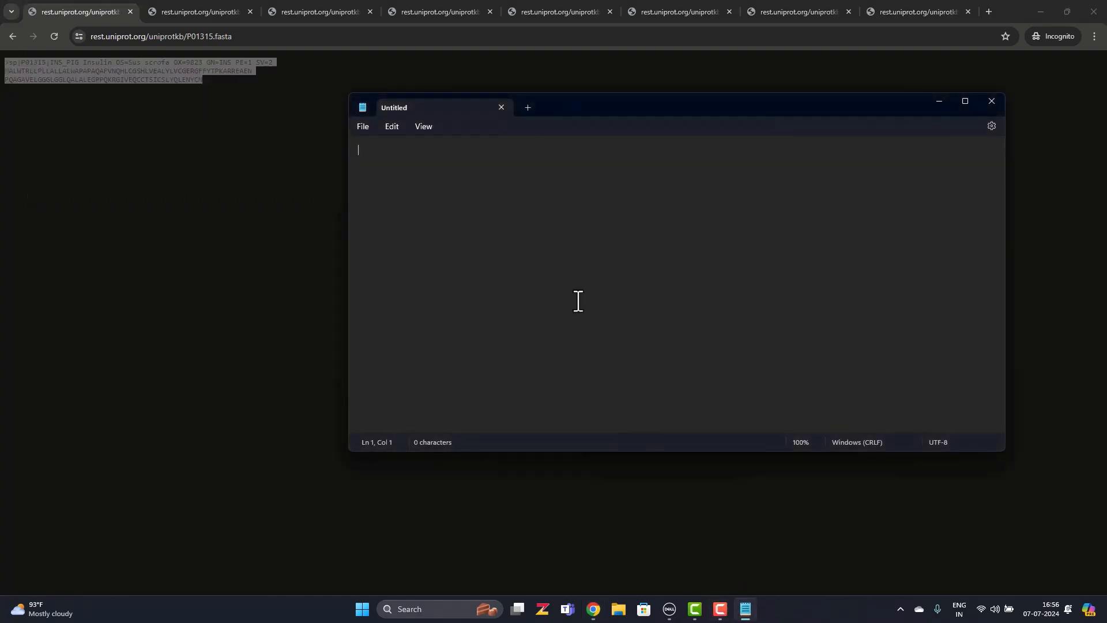
pyautogui.rightClick(538, 253)
pyautogui.click(570, 335)
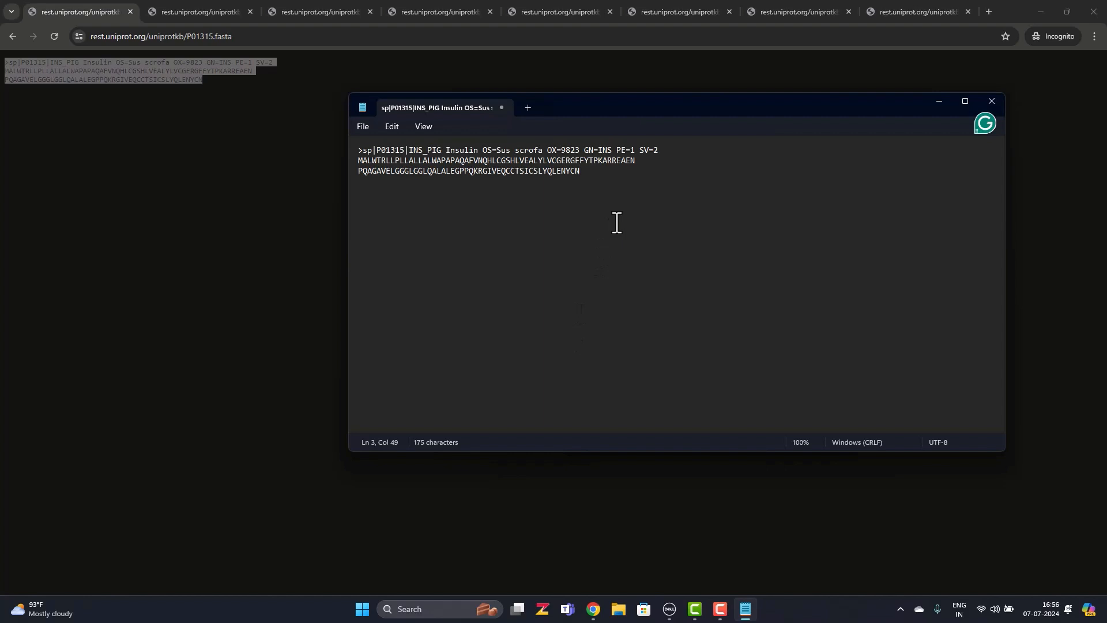
# Step: Copy the cow insulin FASTA record (P01317, Bos taurus) from the browser into Notepad, below the pig record after a blank line
pyautogui.click(207, 12)
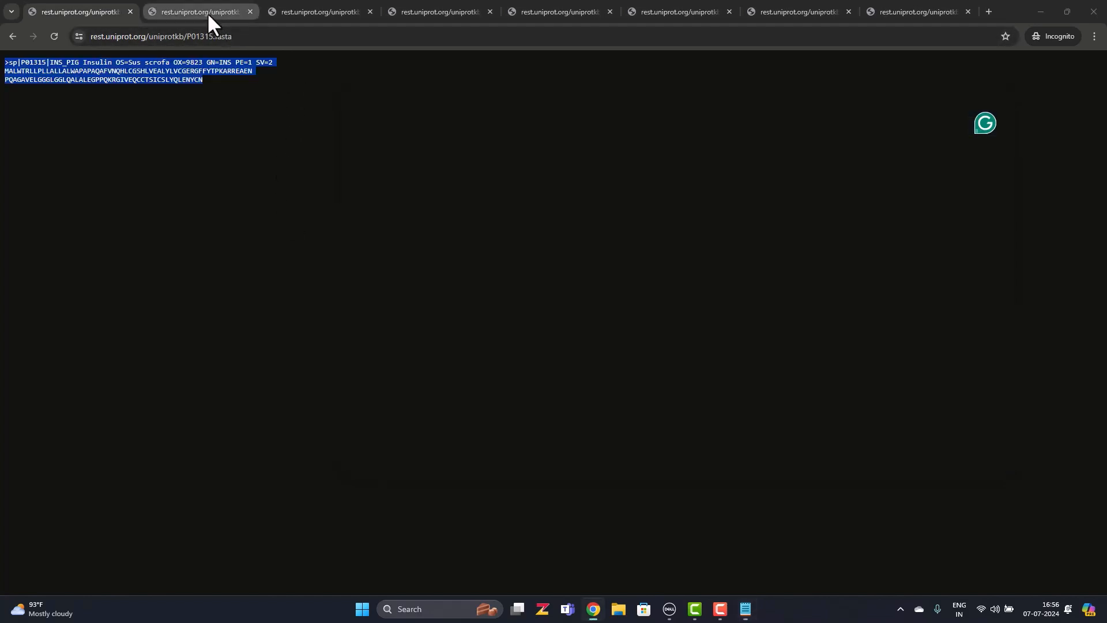
pyautogui.click(206, 12)
pyautogui.moveTo(192, 77); pyautogui.dragTo(3, 63)
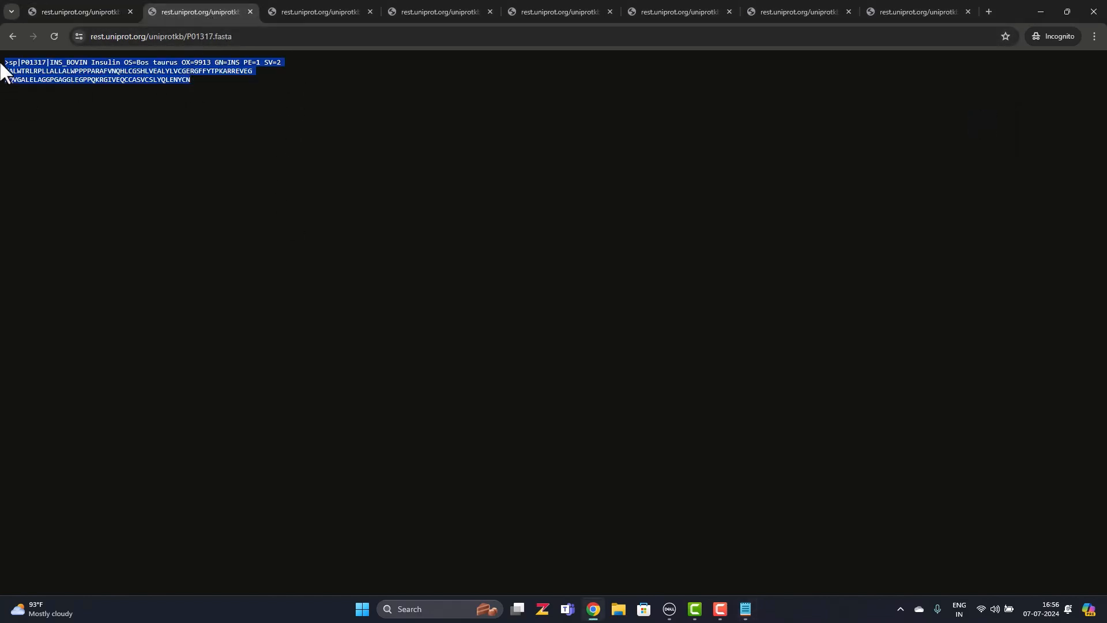
pyautogui.rightClick(58, 61)
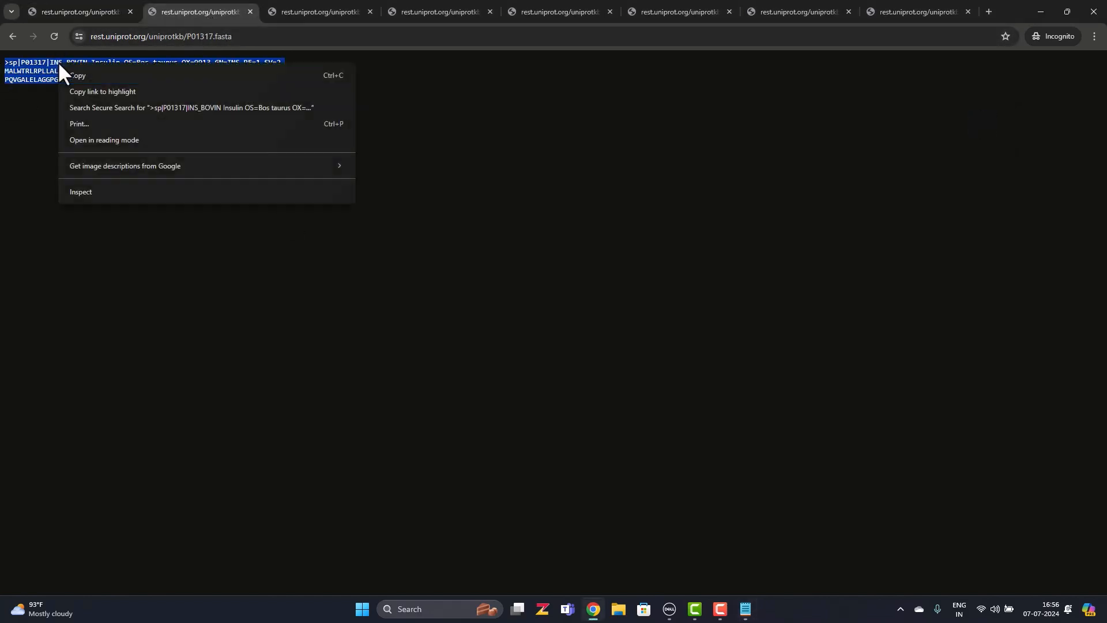
pyautogui.click(93, 74)
pyautogui.click(746, 612)
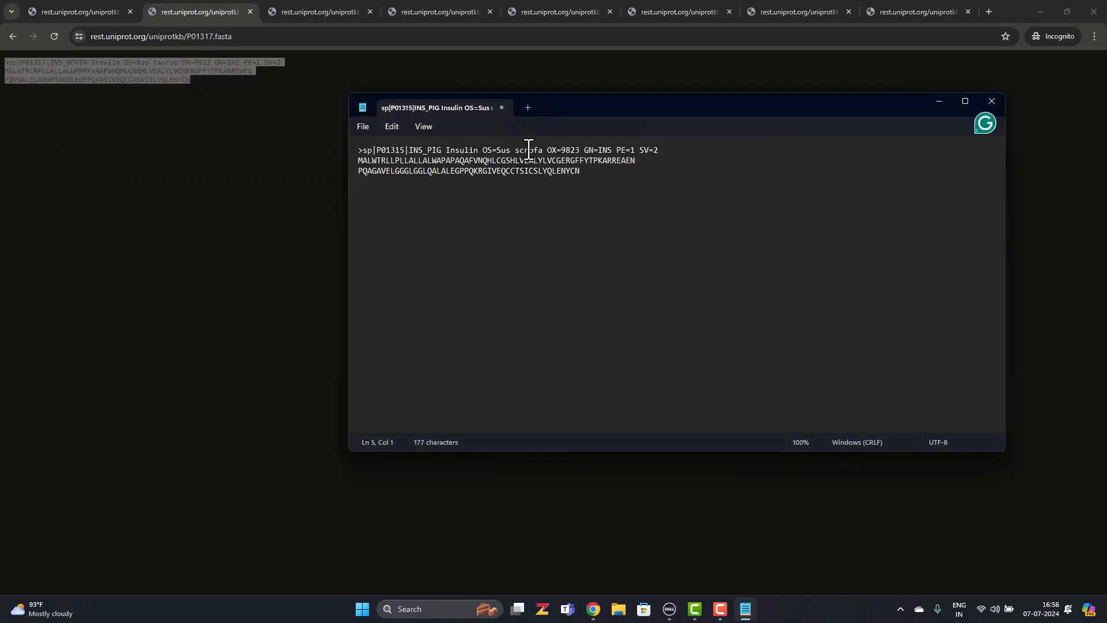
pyautogui.rightClick(391, 198)
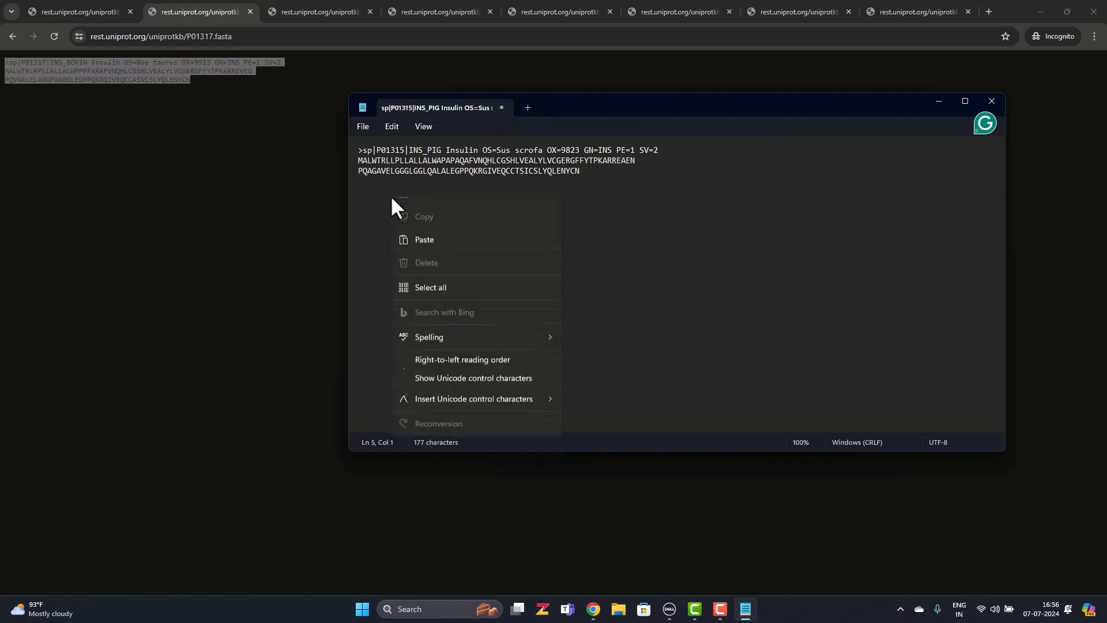
pyautogui.click(433, 282)
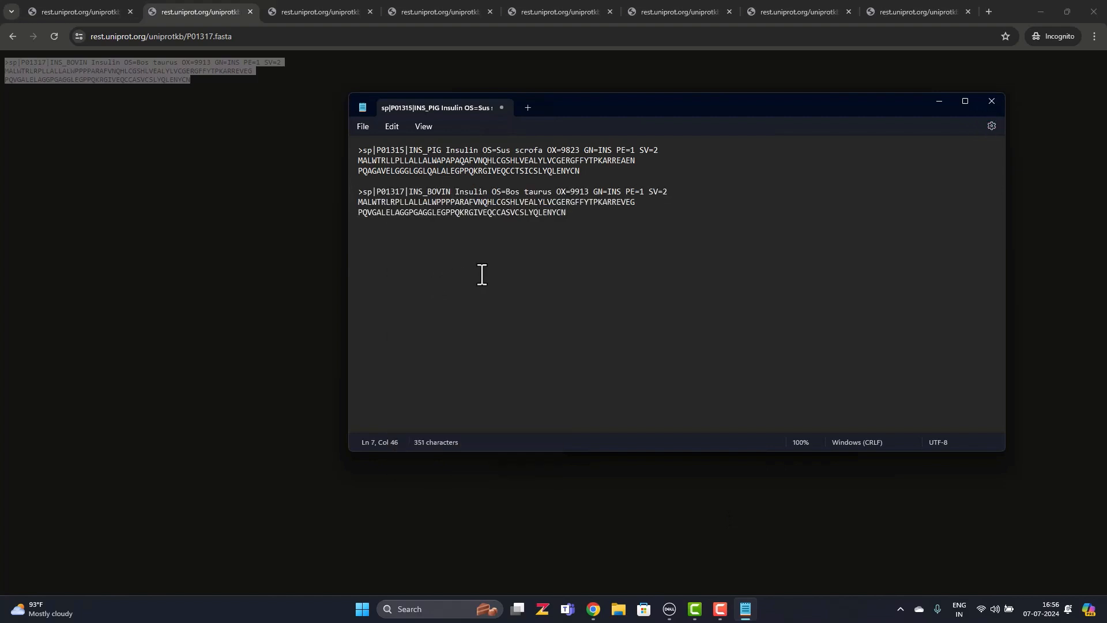
# Step: Copy the cat insulin FASTA record (P06306, Felis catus) from the browser into Notepad, below the cow record after a blank line
pyautogui.click(308, 10)
pyautogui.moveTo(219, 79); pyautogui.dragTo(1, 55)
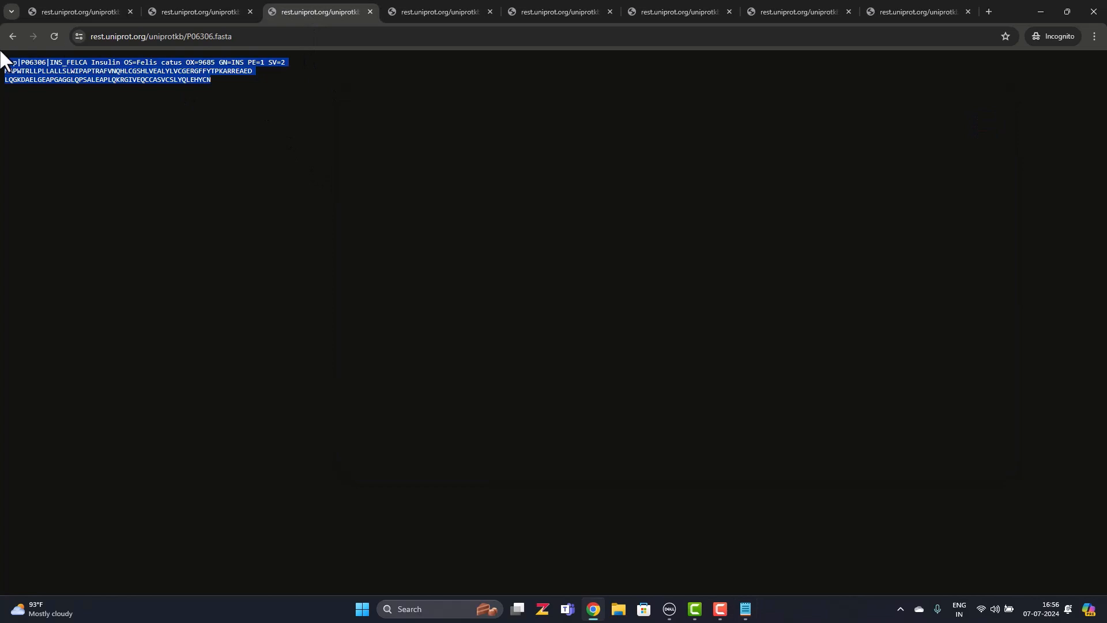
pyautogui.rightClick(67, 74)
pyautogui.click(95, 88)
pyautogui.click(746, 610)
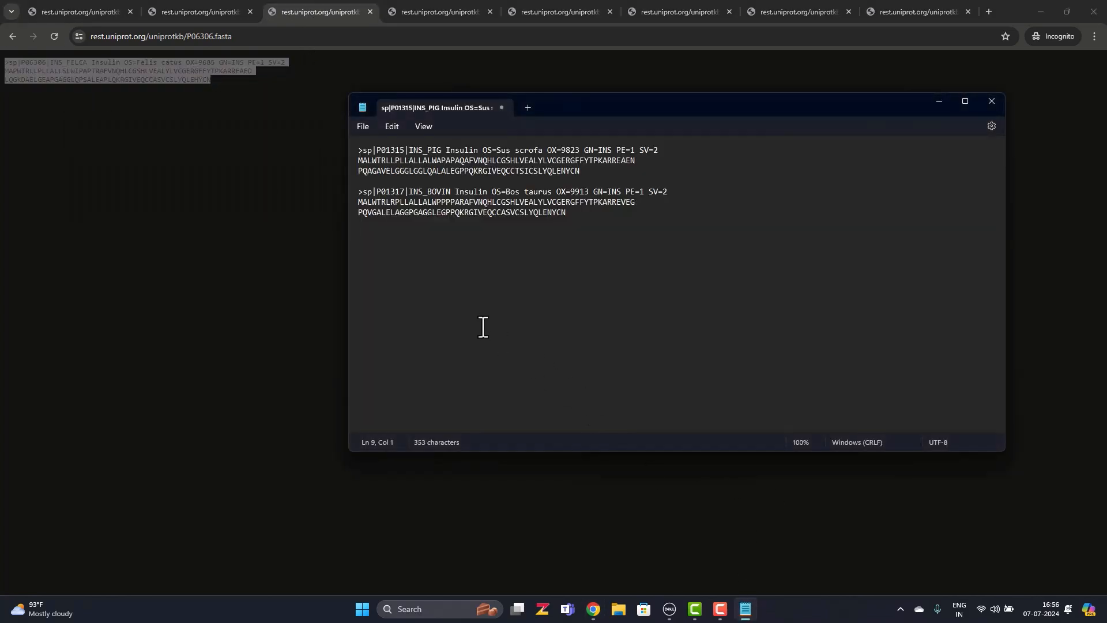
pyautogui.rightClick(484, 324)
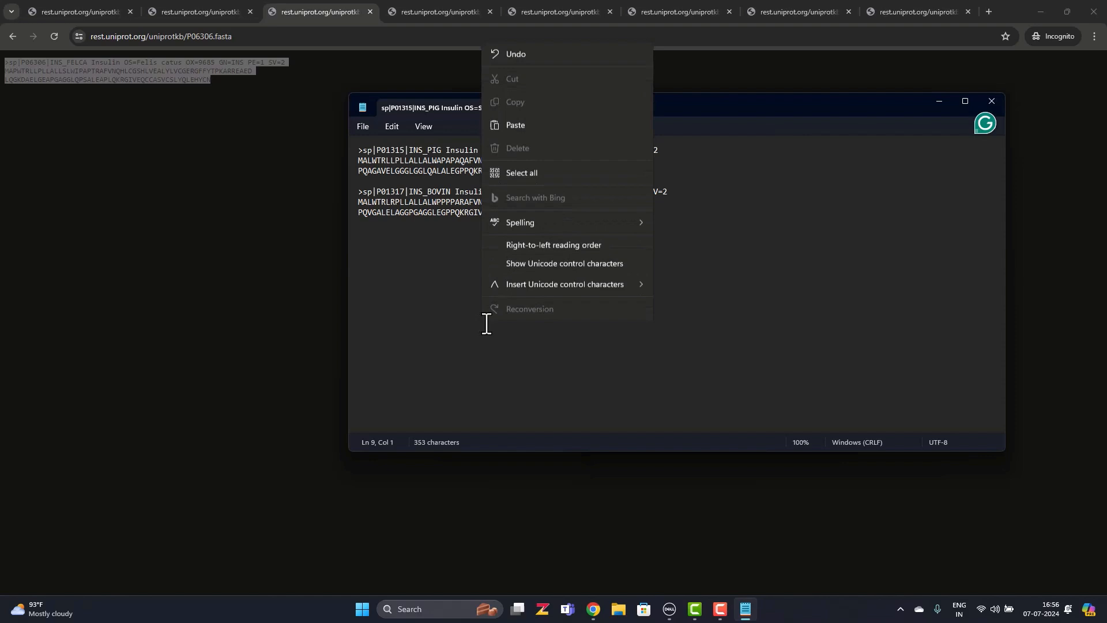
pyautogui.click(525, 121)
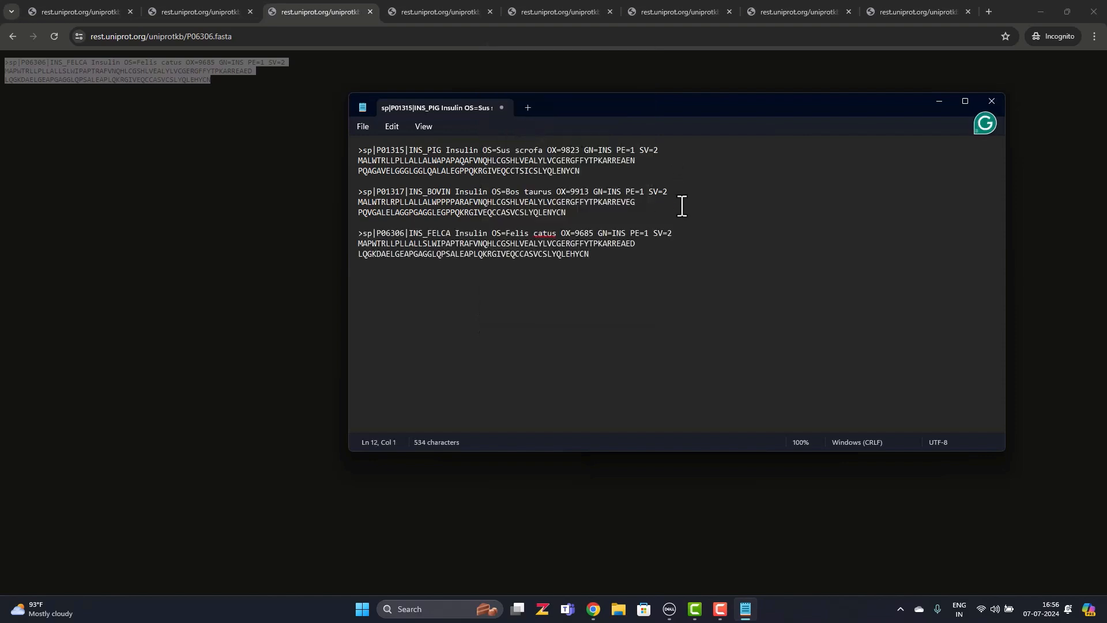
# Step: Copy the degu insulin FASTA record (P17715, Octodon degus) from the browser into Notepad, below the cat record after a blank line
pyautogui.click(431, 13)
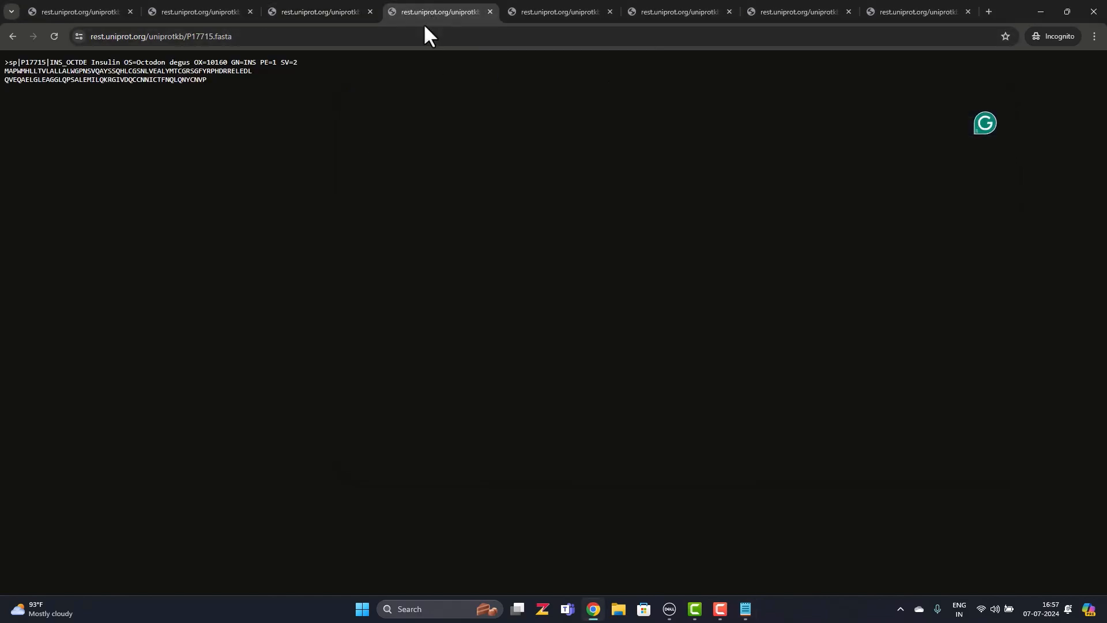
pyautogui.moveTo(210, 81); pyautogui.dragTo(3, 62)
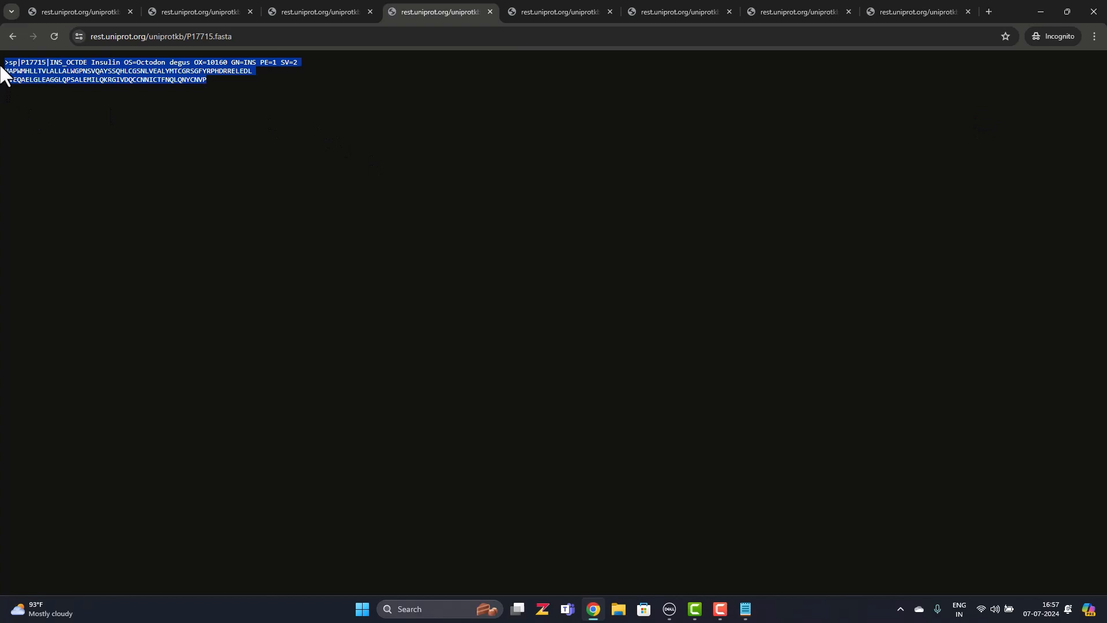
pyautogui.rightClick(51, 75)
pyautogui.click(83, 85)
pyautogui.click(745, 609)
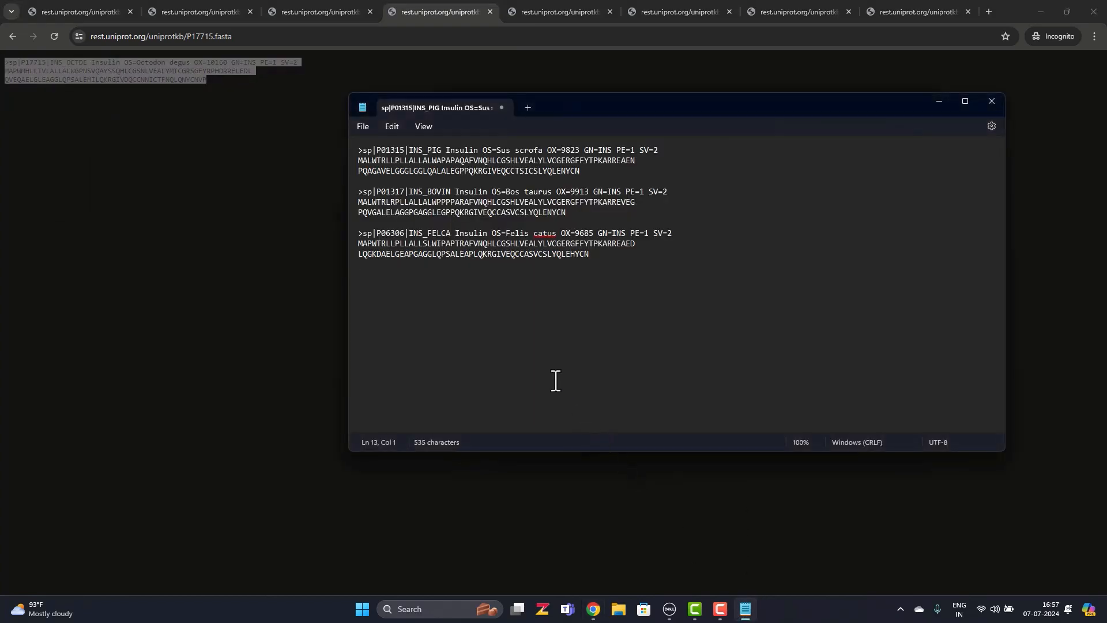
pyautogui.rightClick(552, 367)
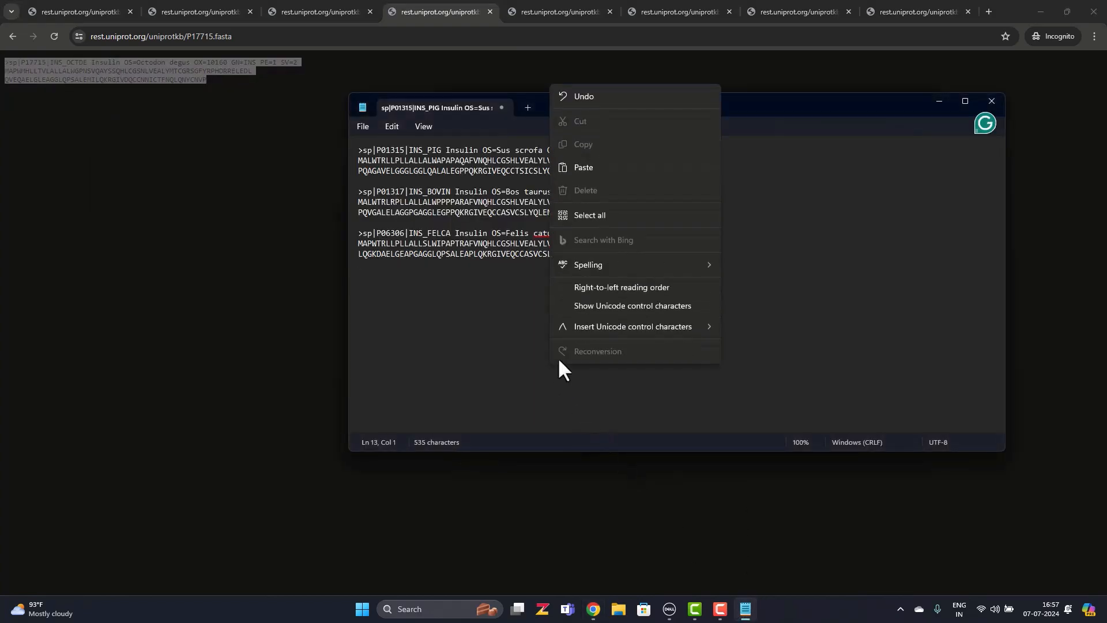
pyautogui.click(605, 167)
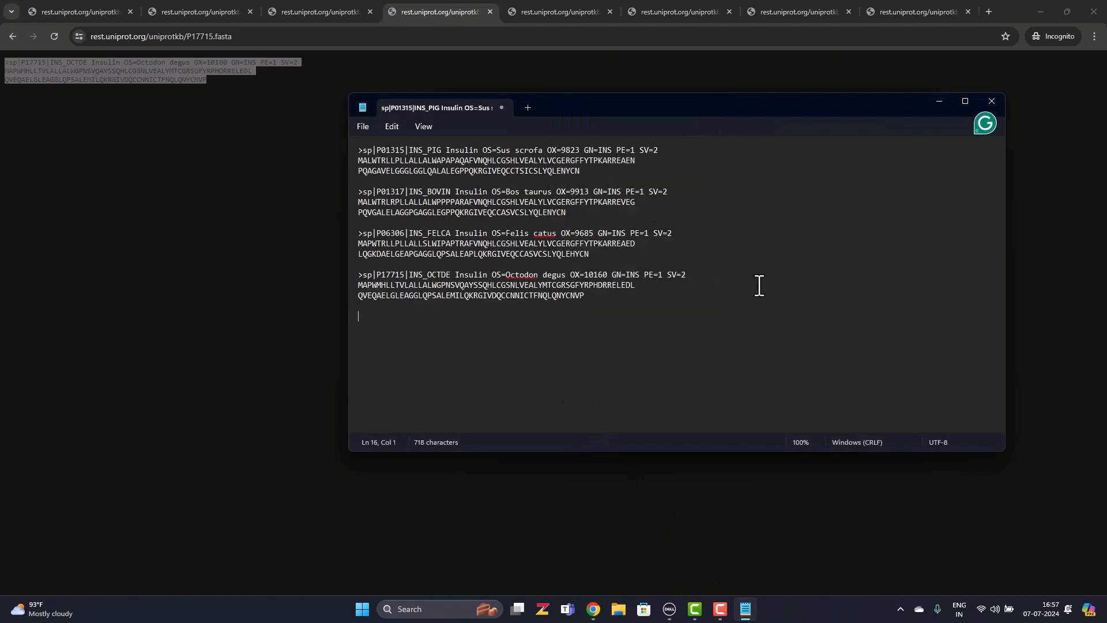
# Step: Copy the rhesus macaque insulin FASTA record (F7AUL3, Macaca mulatta) from the browser into Notepad, below the degu record after a blank line
pyautogui.click(566, 12)
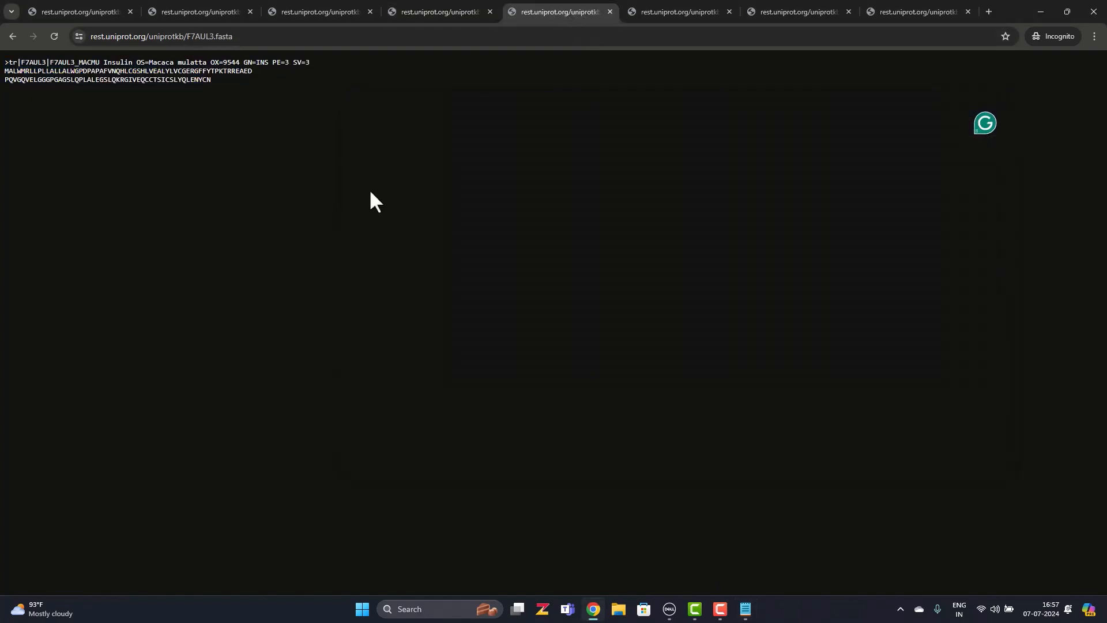
pyautogui.moveTo(178, 129); pyautogui.dragTo(3, 61)
pyautogui.rightClick(43, 83)
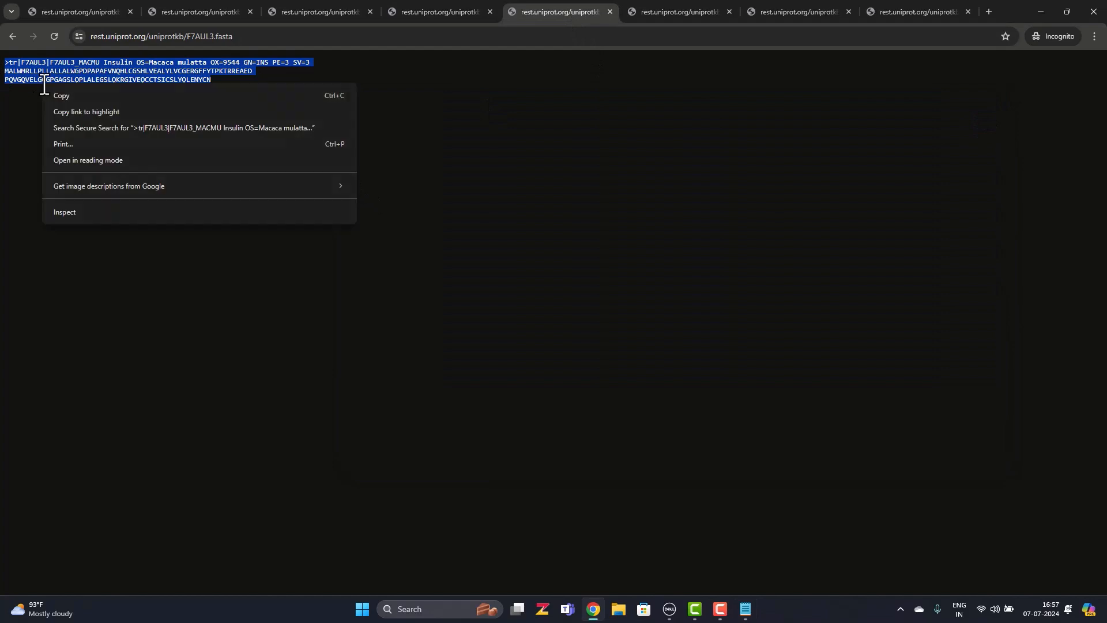
pyautogui.click(61, 94)
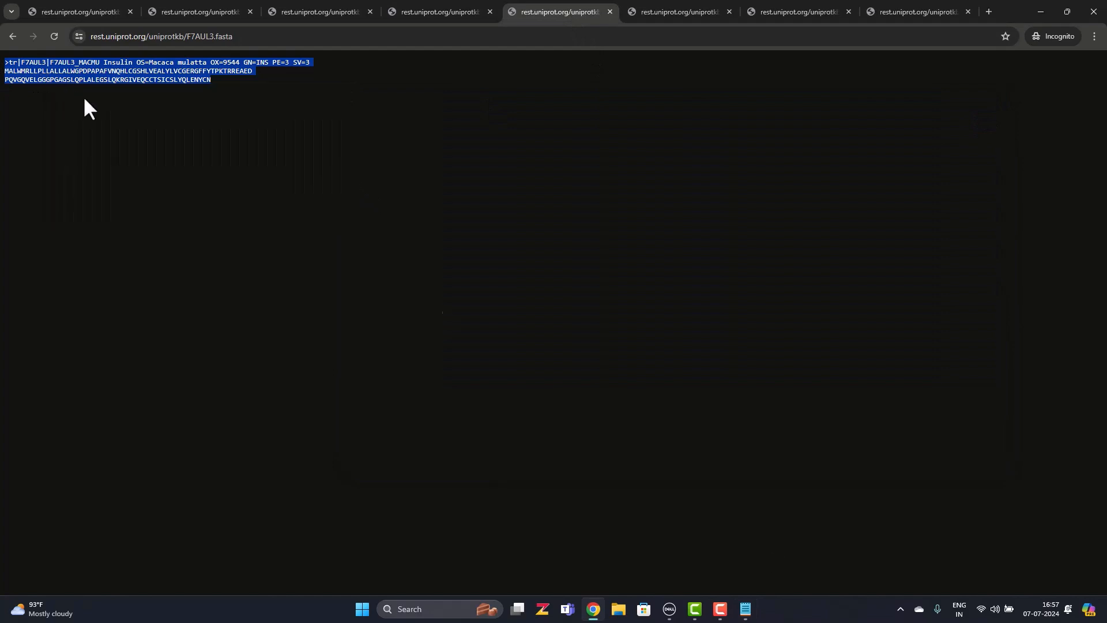
pyautogui.click(745, 610)
pyautogui.rightClick(470, 333)
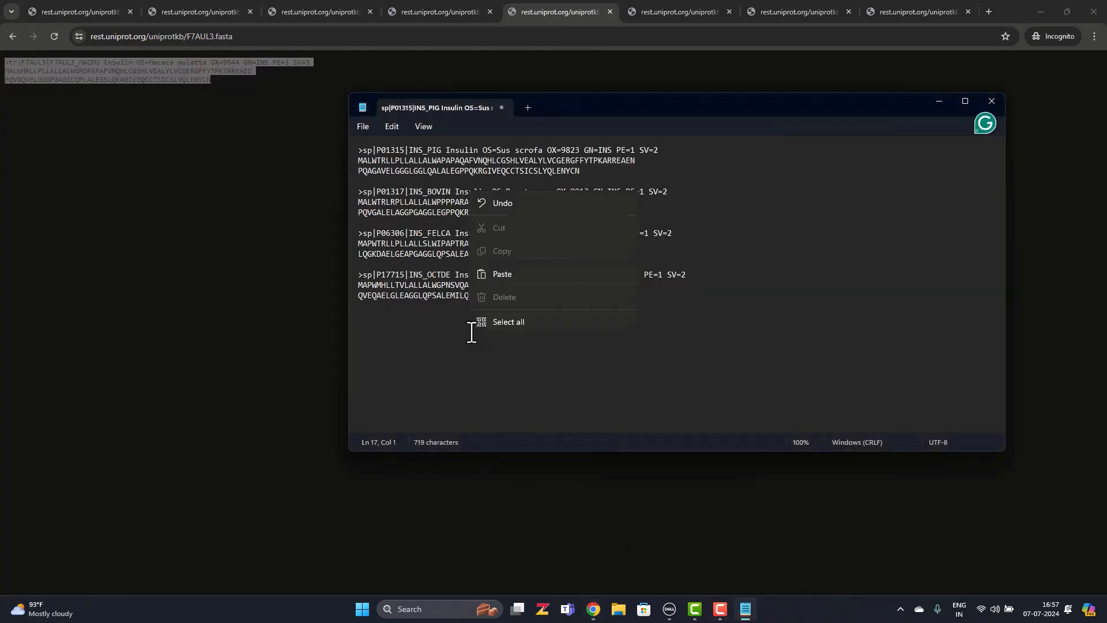
pyautogui.click(557, 133)
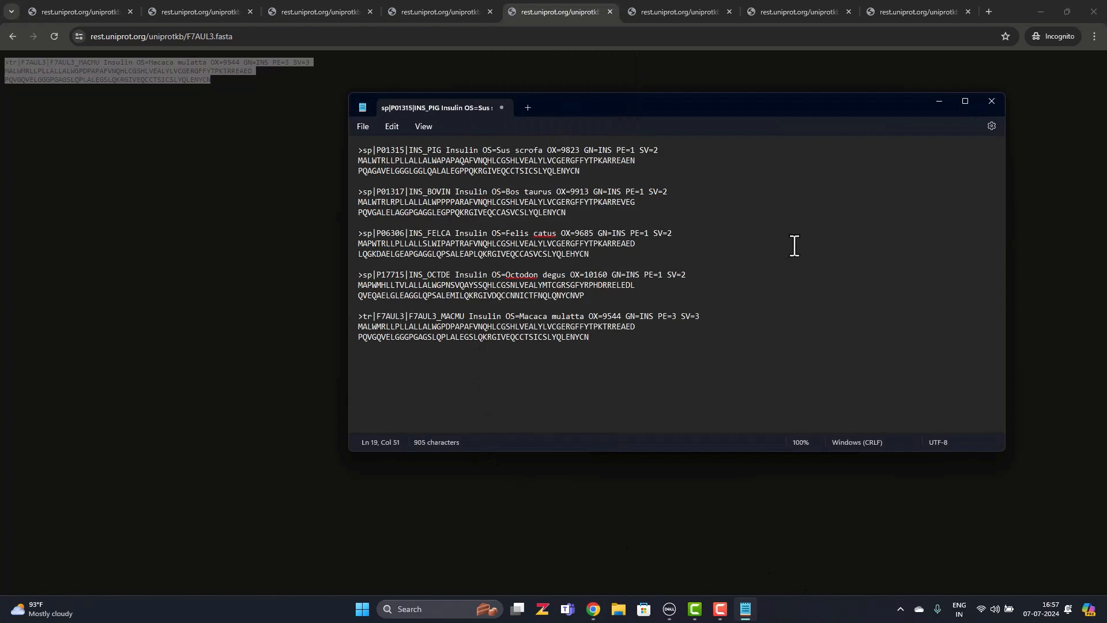
# Step: Copy the chicken insulin FASTA record (P67970, Gallus gallus) from the browser into Notepad, below the rhesus macaque record after a blank line
pyautogui.click(689, 11)
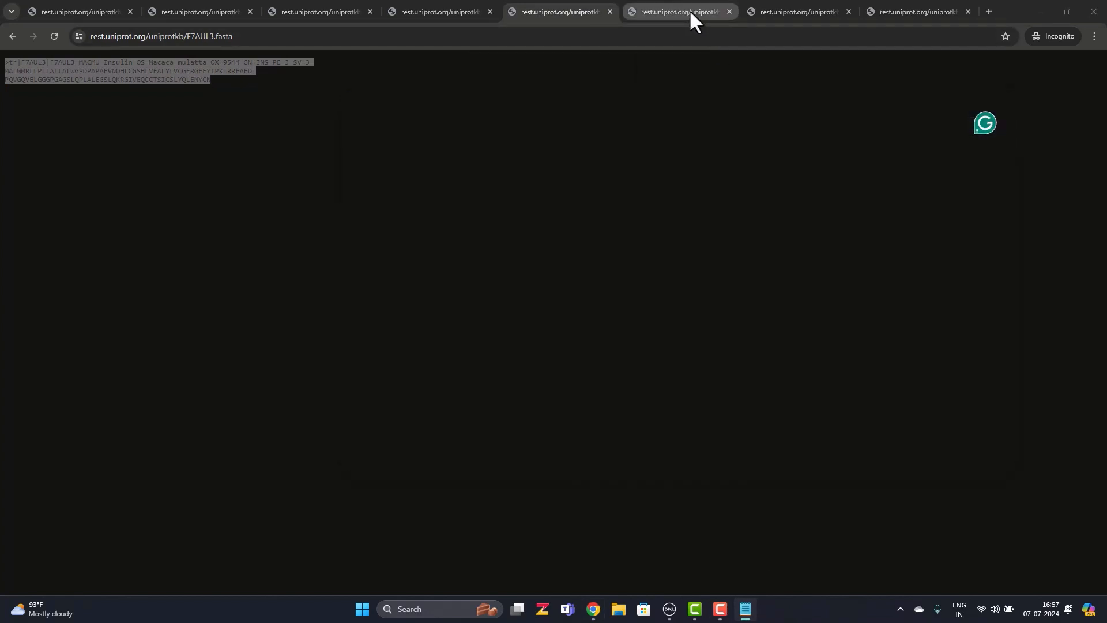
pyautogui.moveTo(207, 80); pyautogui.dragTo(1, 62)
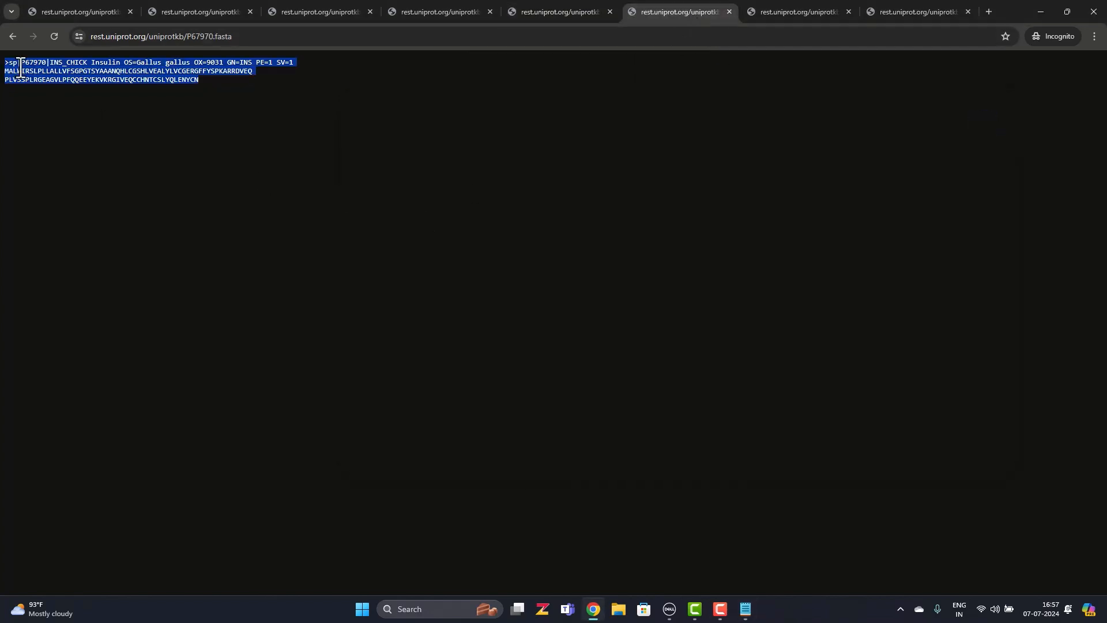
pyautogui.rightClick(19, 67)
pyautogui.click(44, 77)
pyautogui.click(746, 610)
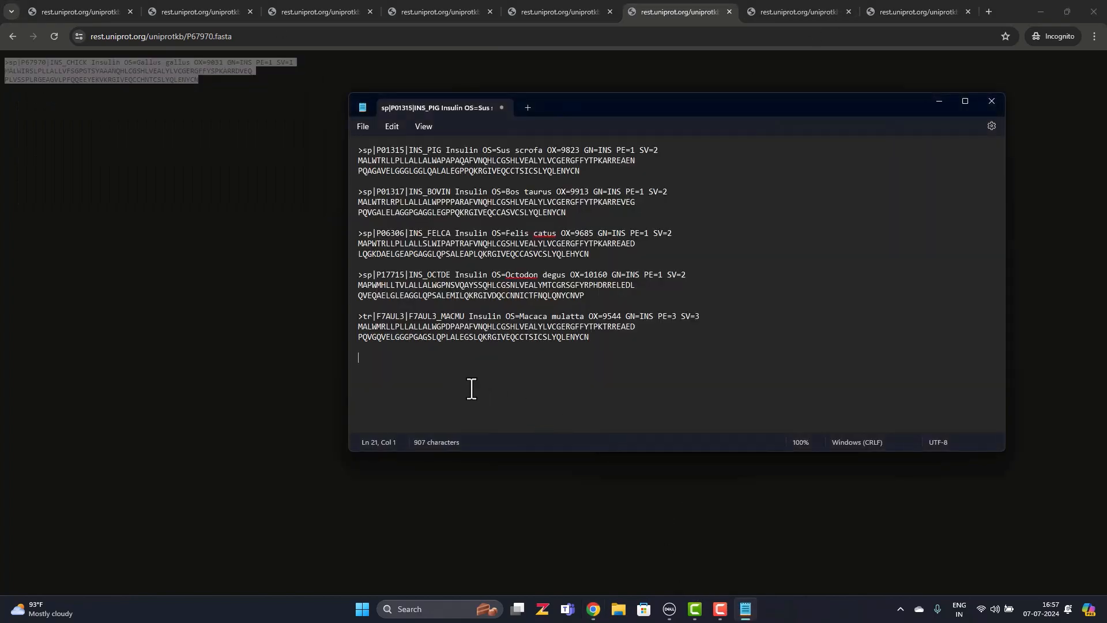
pyautogui.rightClick(447, 363)
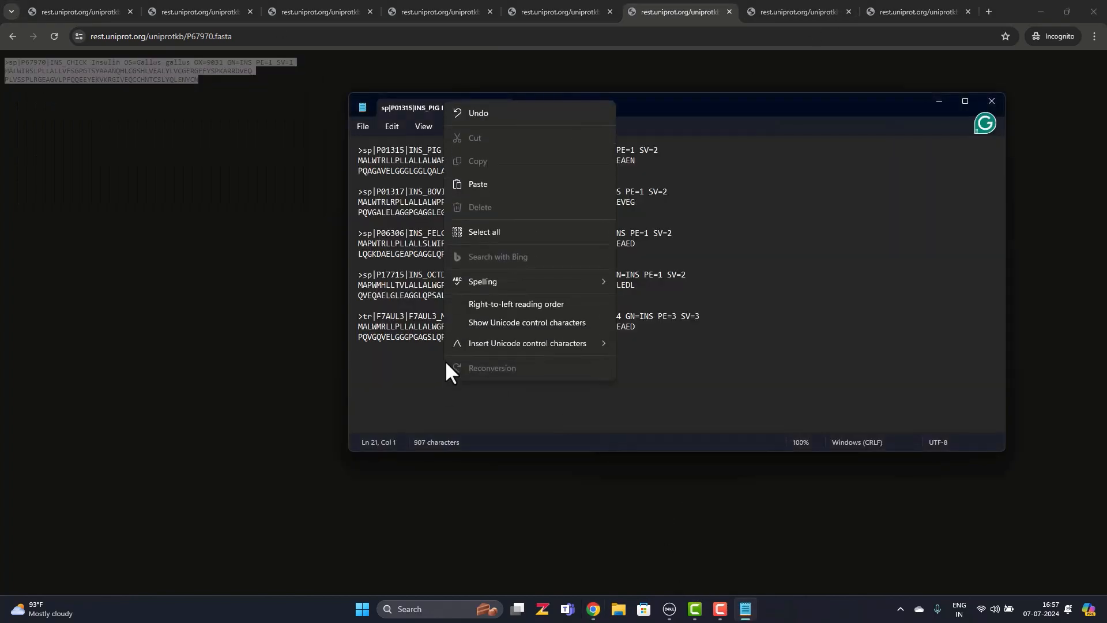
pyautogui.click(493, 183)
pyautogui.press('Return')
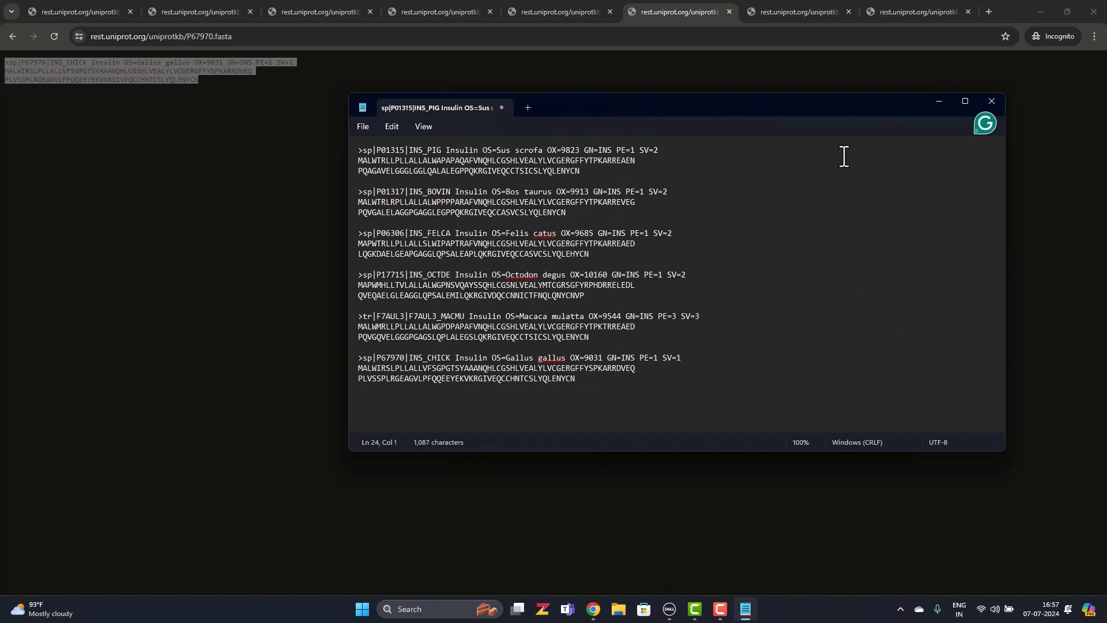
# Step: Copy the human insulin FASTA record (P01308, Homo sapiens) from the browser into Notepad, below the chicken record after a blank line
pyautogui.click(794, 9)
pyautogui.moveTo(212, 79); pyautogui.dragTo(3, 60)
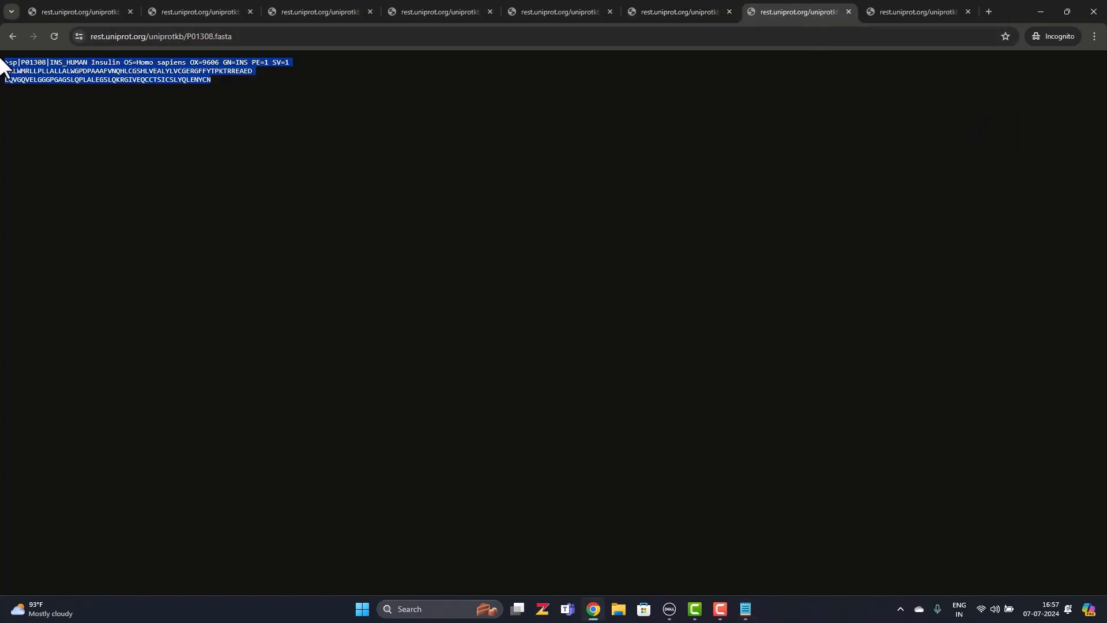
pyautogui.rightClick(20, 73)
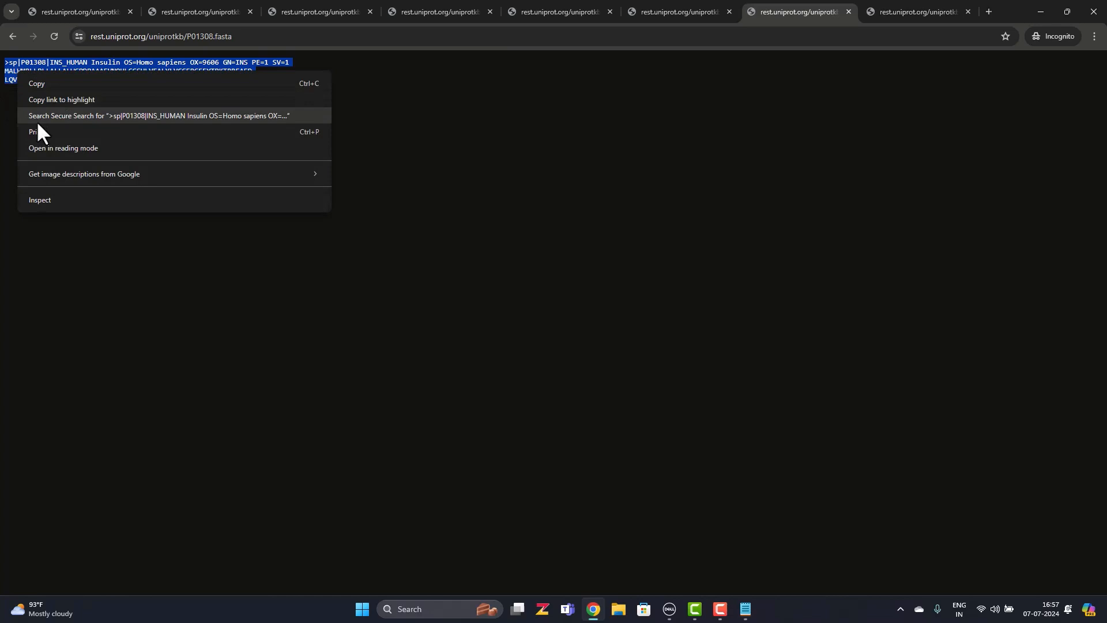
pyautogui.click(36, 83)
pyautogui.click(745, 609)
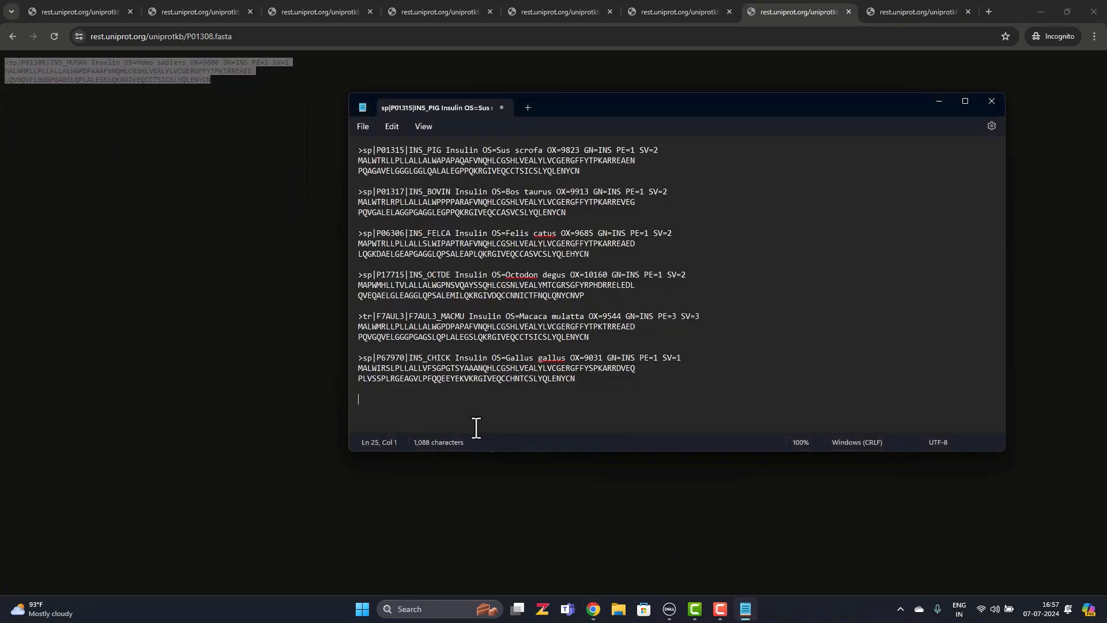
pyautogui.rightClick(456, 408)
pyautogui.click(515, 210)
# Step: Copy the guinea pig insulin FASTA record (P01329, Cavia porcellus) from the browser into Notepad, below the human record after a blank line
pyautogui.click(910, 13)
pyautogui.click(910, 13)
pyautogui.moveTo(179, 120); pyautogui.dragTo(1, 62)
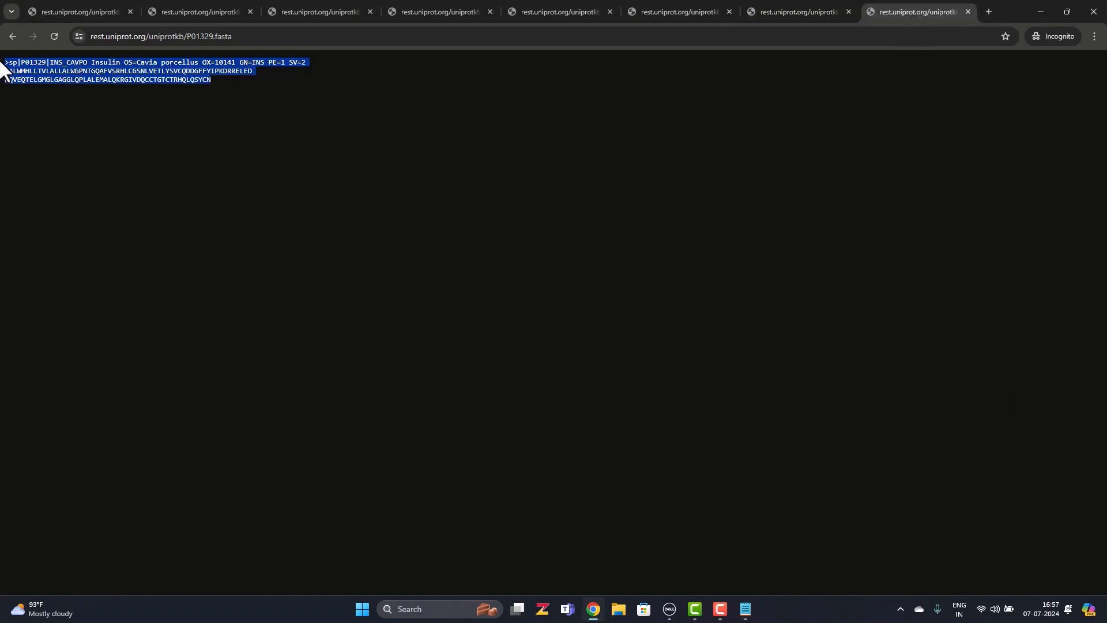
pyautogui.rightClick(36, 76)
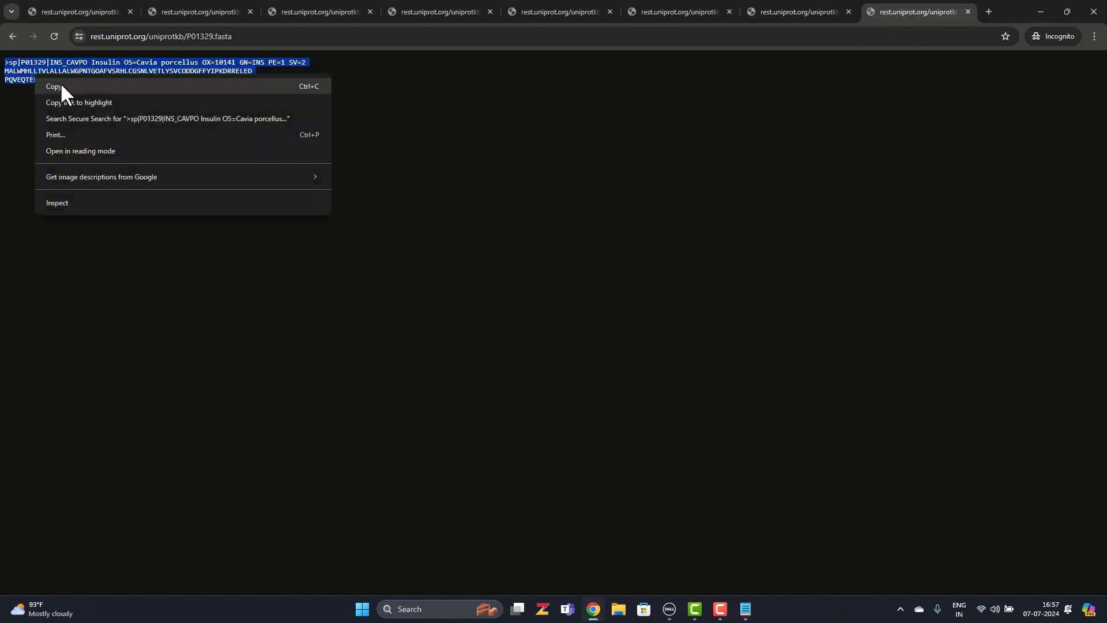
pyautogui.click(60, 82)
pyautogui.click(747, 608)
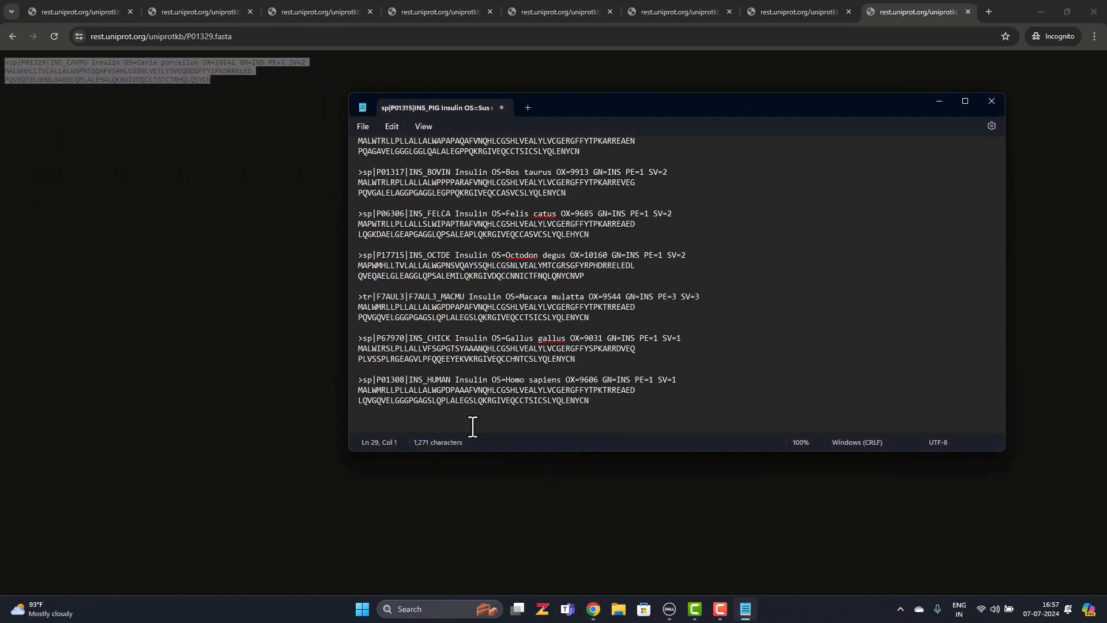
pyautogui.rightClick(453, 420)
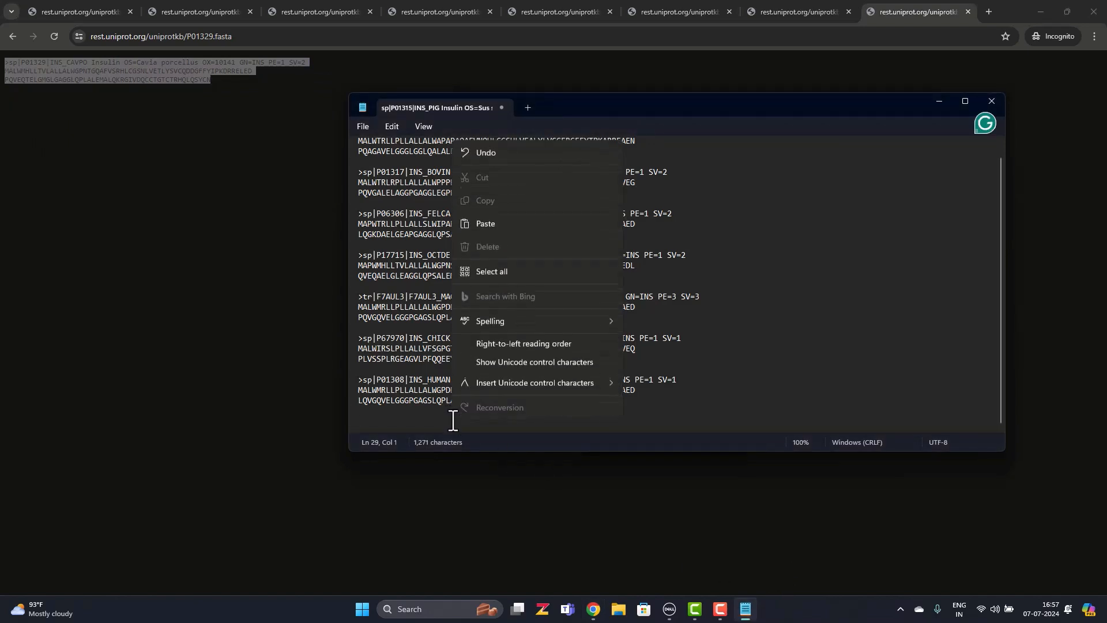
pyautogui.click(525, 223)
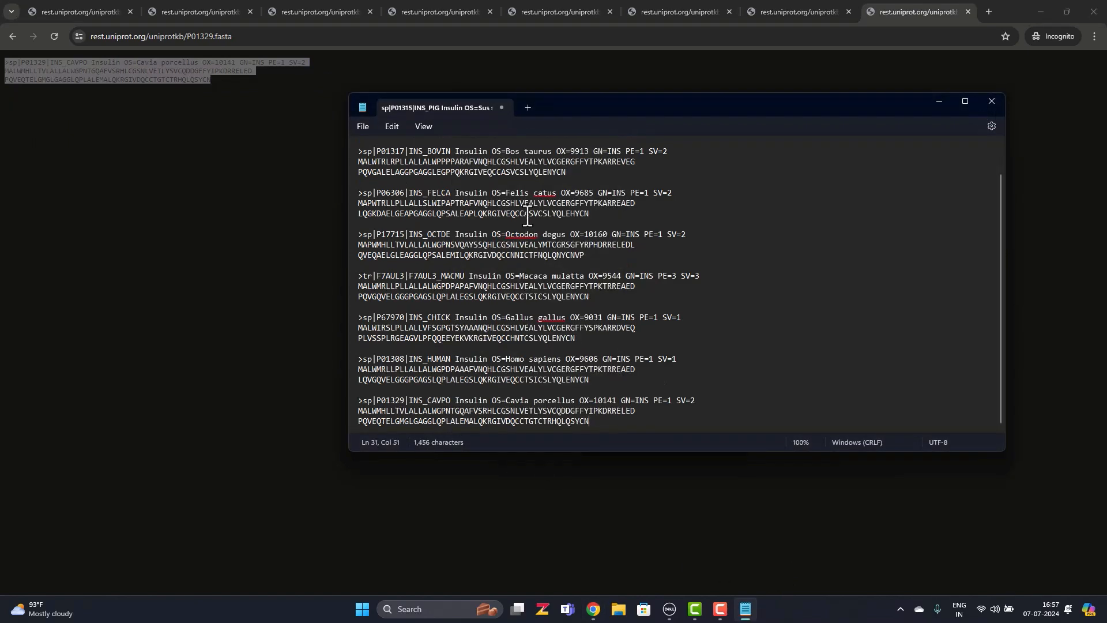
# Step: Maximize the Notepad window and enlarge the text display to 130%
pyautogui.click(964, 100)
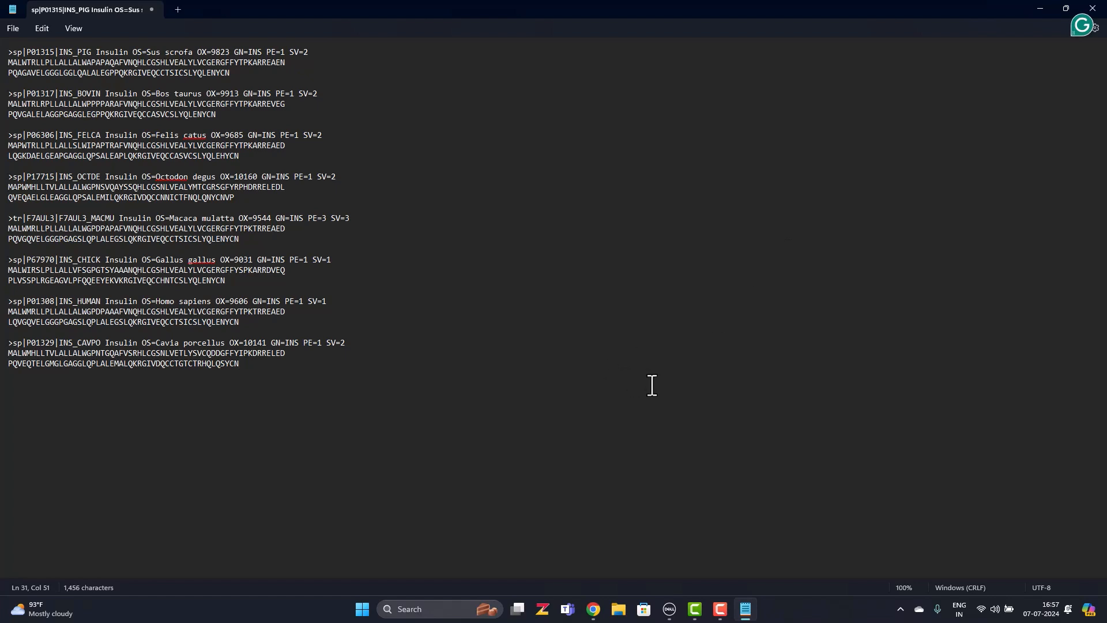
pyautogui.click(74, 28)
pyautogui.moveTo(132, 48)
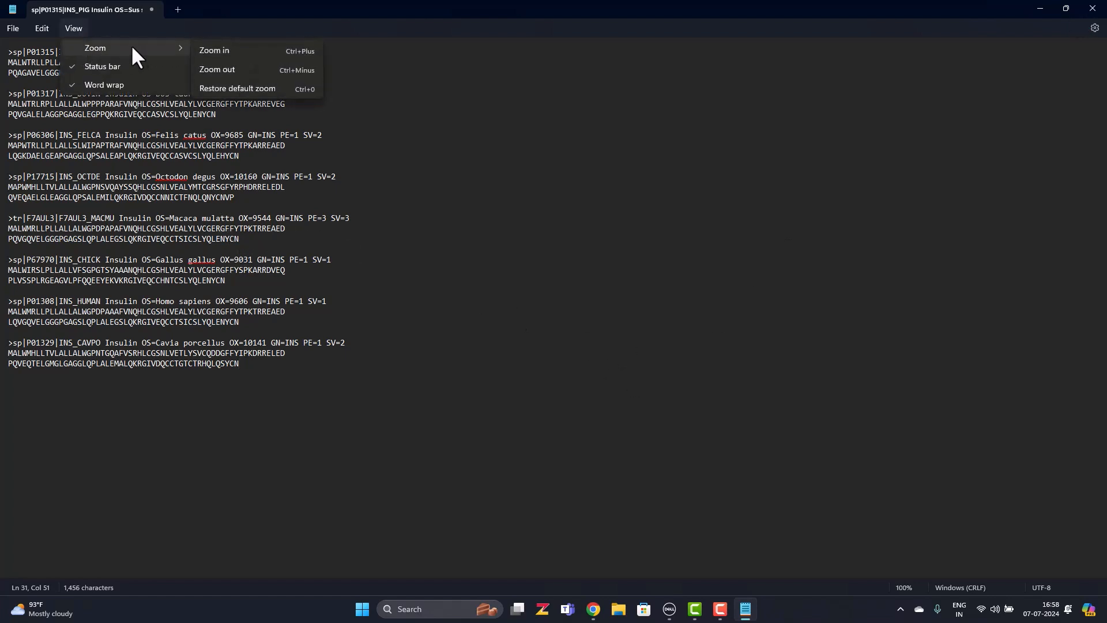
pyautogui.click(210, 49)
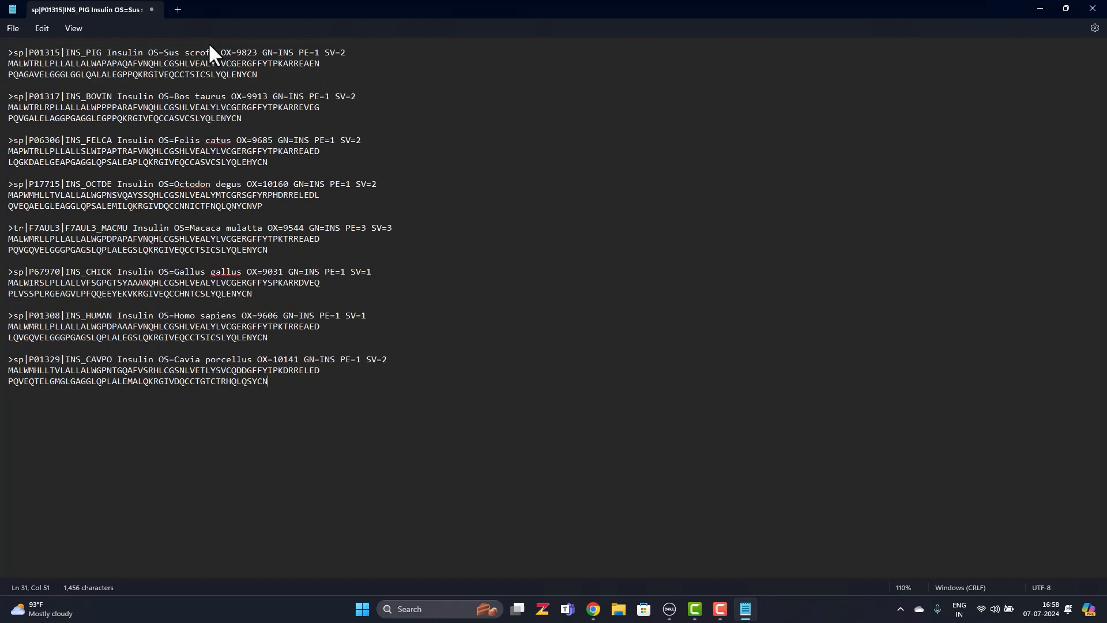
pyautogui.click(76, 28)
pyautogui.moveTo(115, 49)
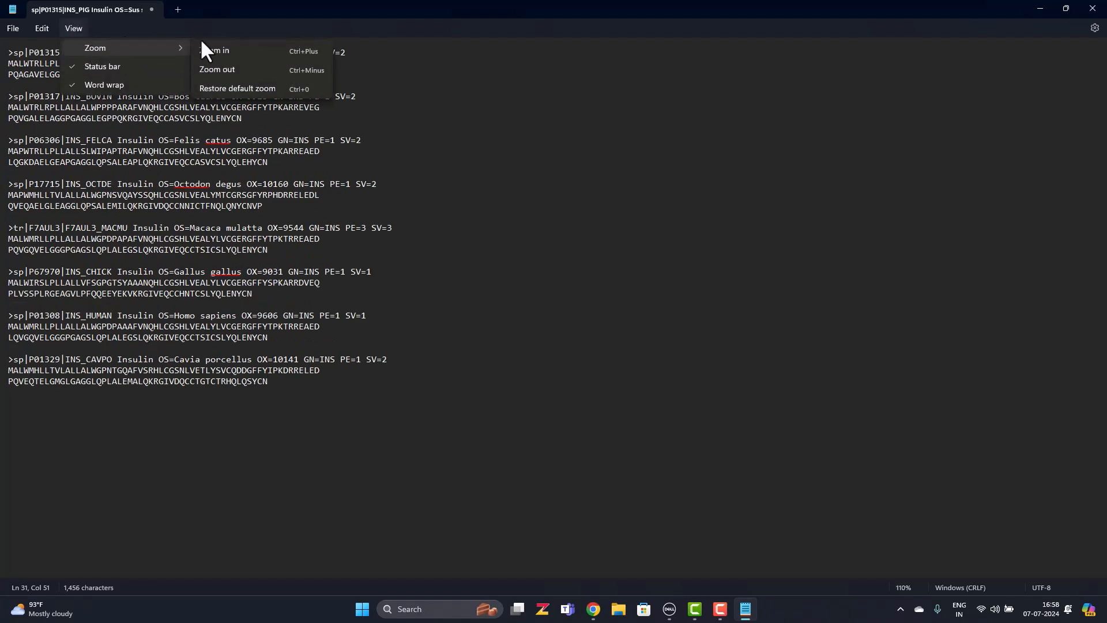
pyautogui.click(221, 49)
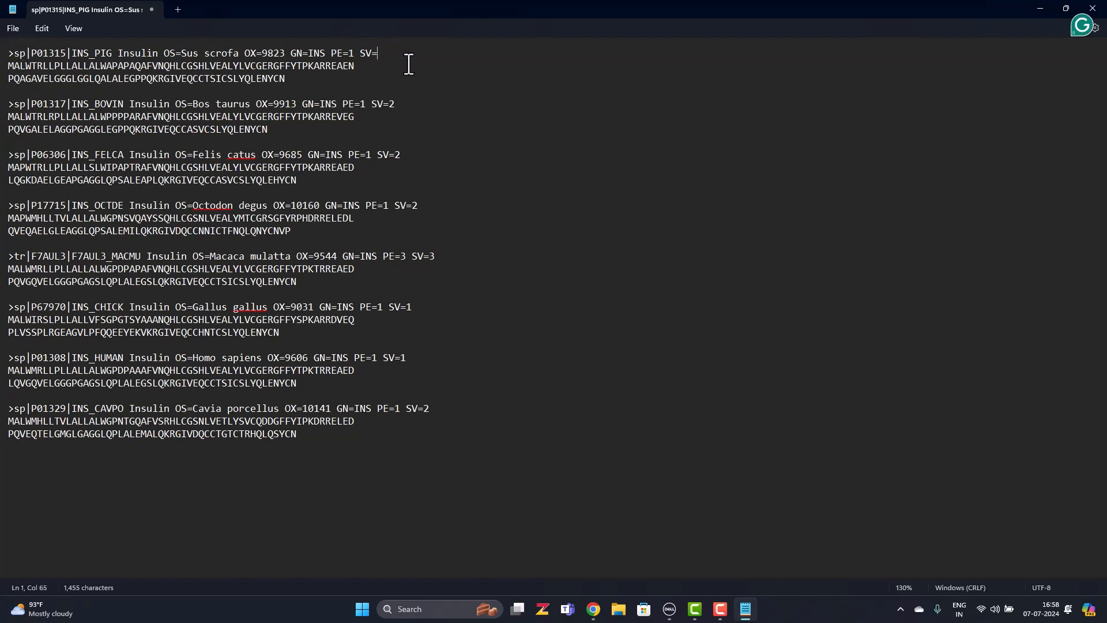
# Step: Shorten the pig record's FASTA header to ">PIG" by deleting the accession prefix and the description after the name
pyautogui.press('BackSpace')
pyautogui.press('BackSpace')
pyautogui.press('BackSpace')
pyautogui.press('BackSpace')
pyautogui.press('BackSpace')
pyautogui.press('BackSpace')
pyautogui.press('BackSpace')
pyautogui.press('BackSpace')
pyautogui.press('BackSpace')
pyautogui.press('BackSpace')
pyautogui.press('BackSpace')
pyautogui.press('BackSpace')
pyautogui.press('BackSpace')
pyautogui.press('BackSpace')
pyautogui.press('BackSpace')
pyautogui.press('BackSpace')
pyautogui.press('BackSpace')
pyautogui.press('BackSpace')
pyautogui.press('BackSpace')
pyautogui.press('BackSpace')
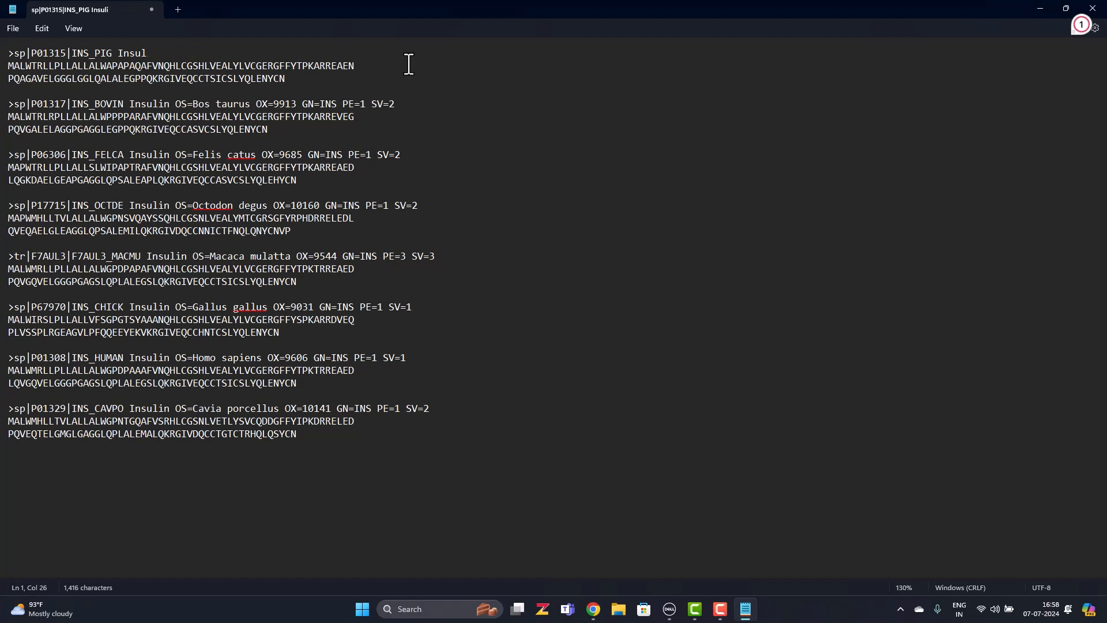
pyautogui.press('BackSpace')
pyautogui.press('BackSpace')
pyautogui.press('BackSpace')
pyautogui.press('BackSpace')
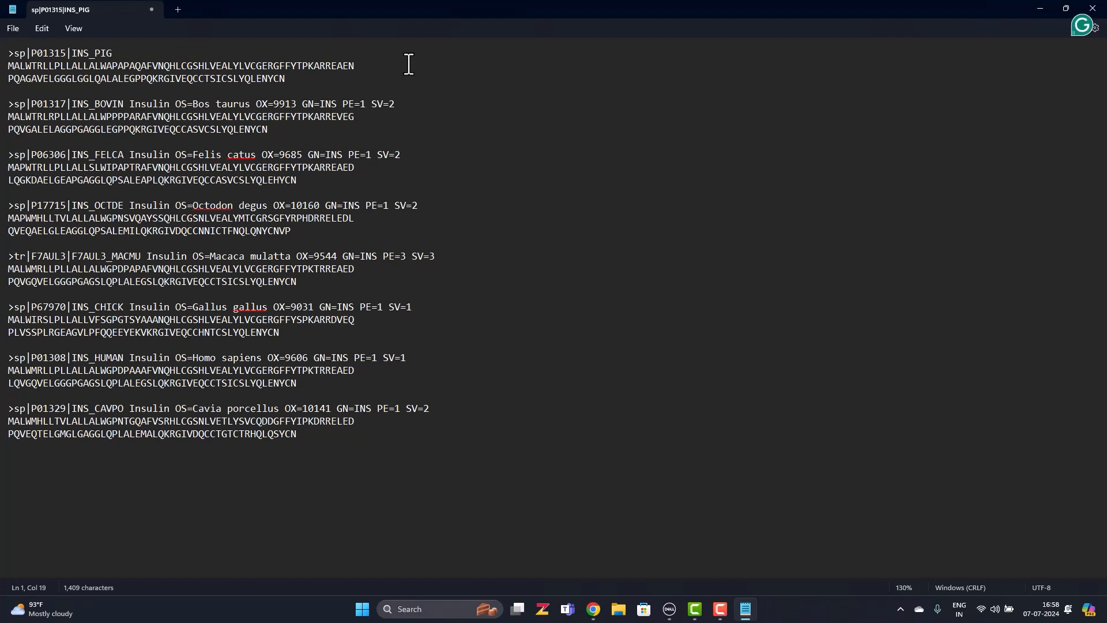
pyautogui.press('BackSpace')
pyautogui.press('BackSpace')
pyautogui.press('BackSpace')
pyautogui.press('BackSpace')
pyautogui.press('BackSpace')
pyautogui.press('BackSpace')
pyautogui.press('BackSpace')
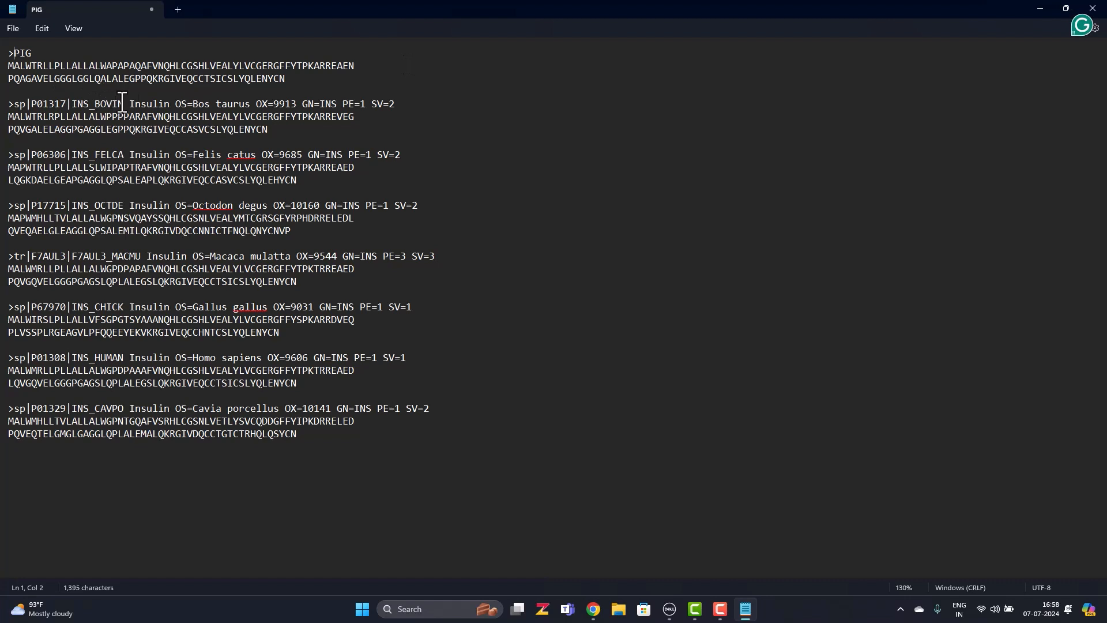
# Step: Shorten the cow record's FASTA header to ">BOVIN" by deleting the accession prefix and the trailing description
pyautogui.click(95, 104)
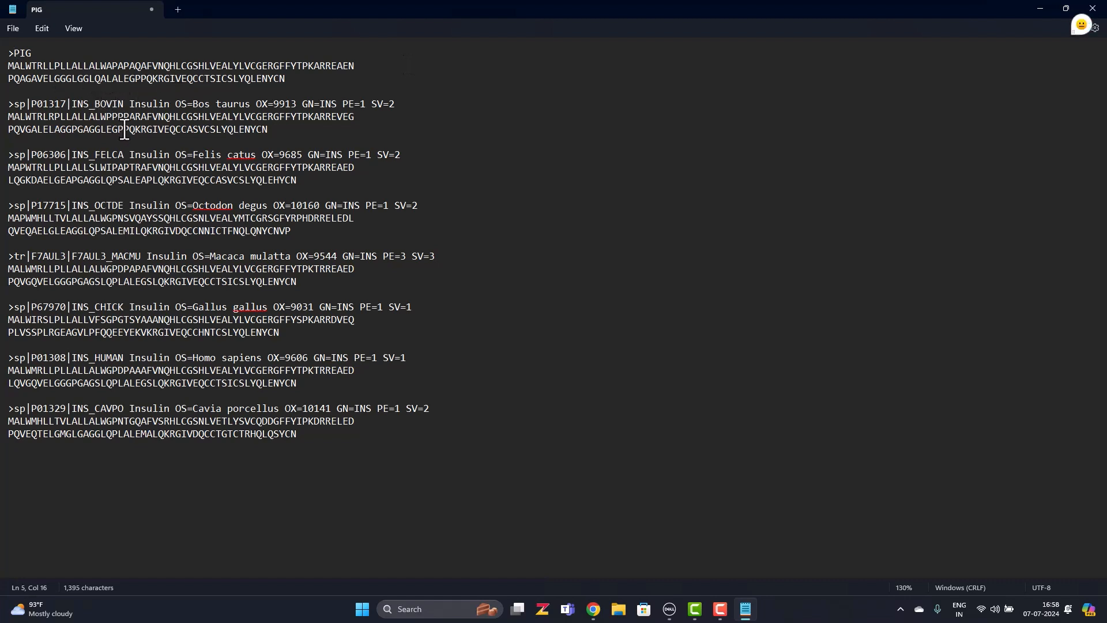
pyautogui.press('BackSpace')
pyautogui.press('BackSpace')
pyautogui.press('BackSpace')
pyautogui.press('BackSpace')
pyautogui.press('BackSpace')
pyautogui.press('BackSpace')
pyautogui.press('BackSpace')
pyautogui.press('BackSpace')
pyautogui.press('BackSpace')
pyautogui.press('BackSpace')
pyautogui.press('BackSpace')
pyautogui.press('BackSpace')
pyautogui.press('BackSpace')
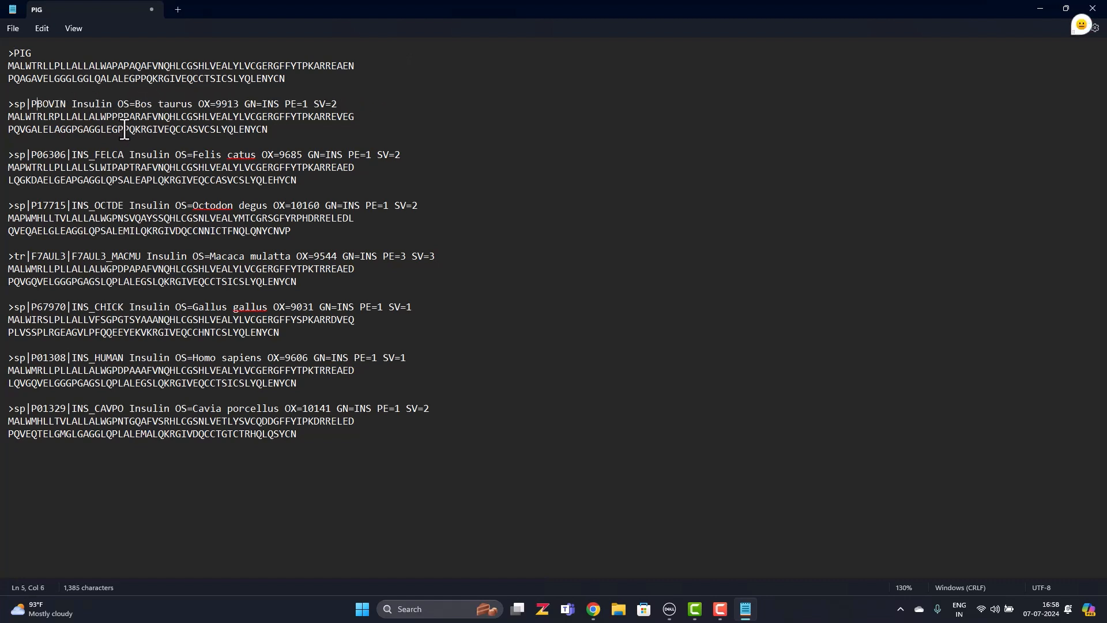
pyautogui.press('BackSpace')
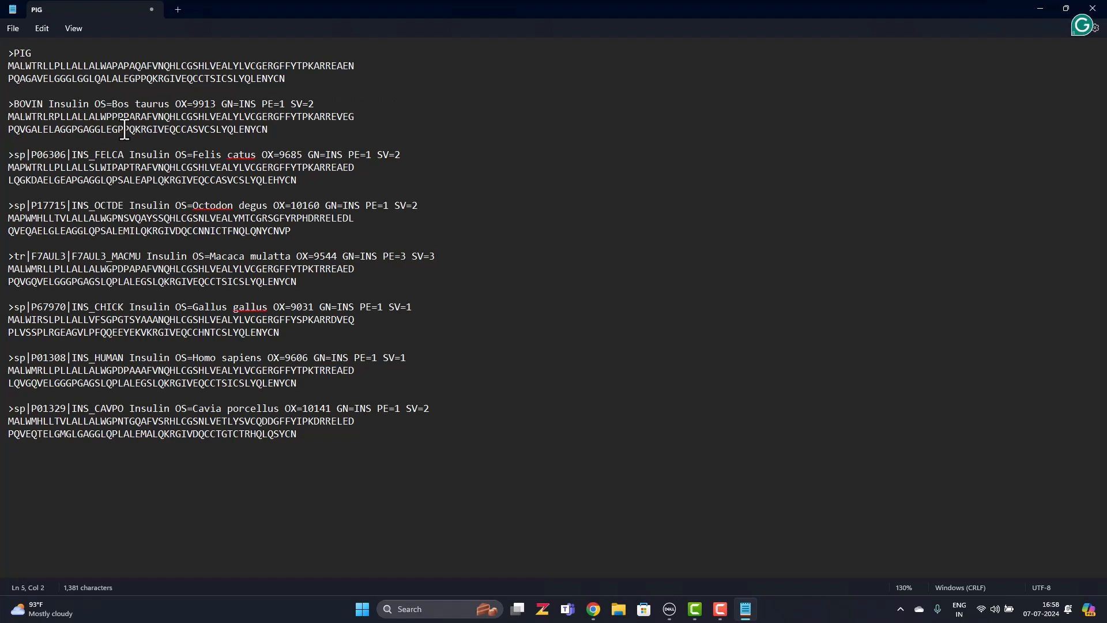
pyautogui.moveTo(327, 104); pyautogui.dragTo(79, 105)
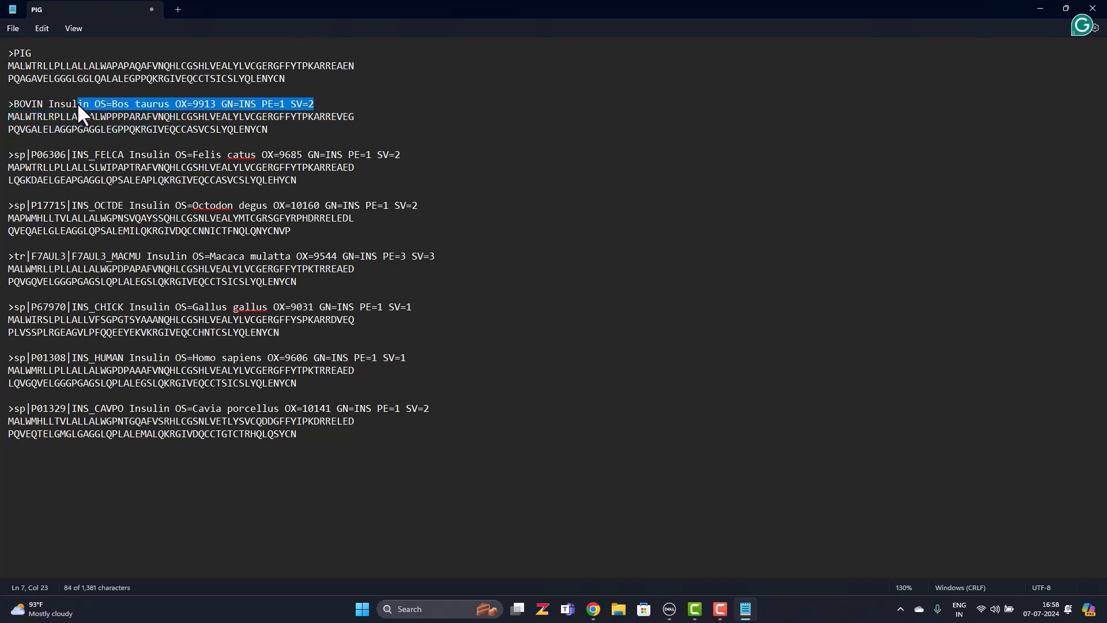
pyautogui.press('BackSpace')
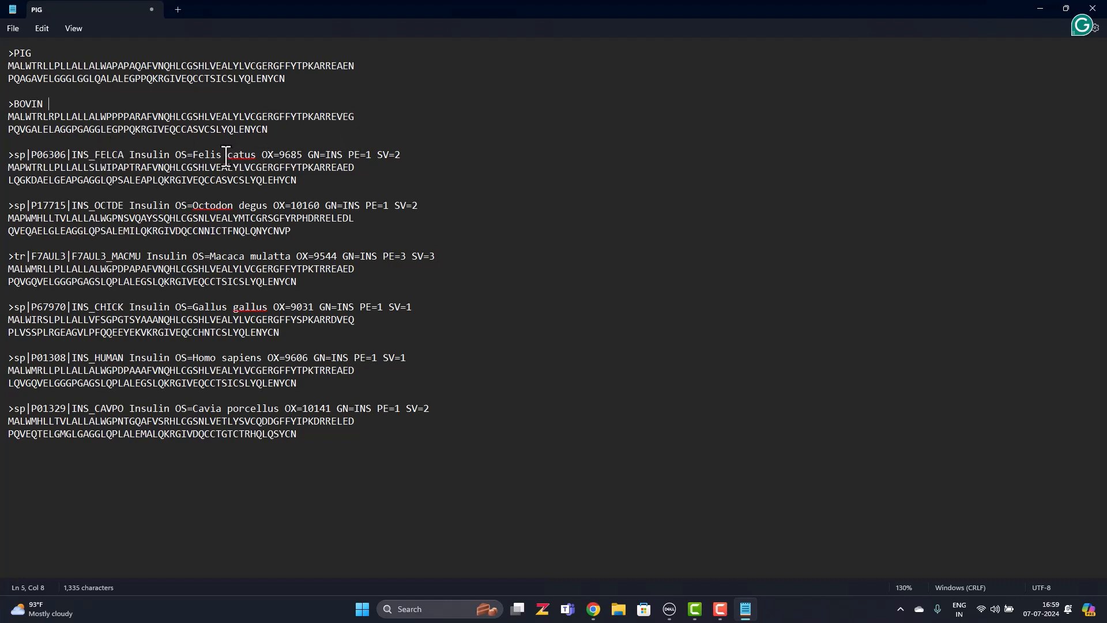
# Step: Replace the Felis catus record's FASTA header with ">CAT"
pyautogui.moveTo(223, 154); pyautogui.dragTo(28, 153)
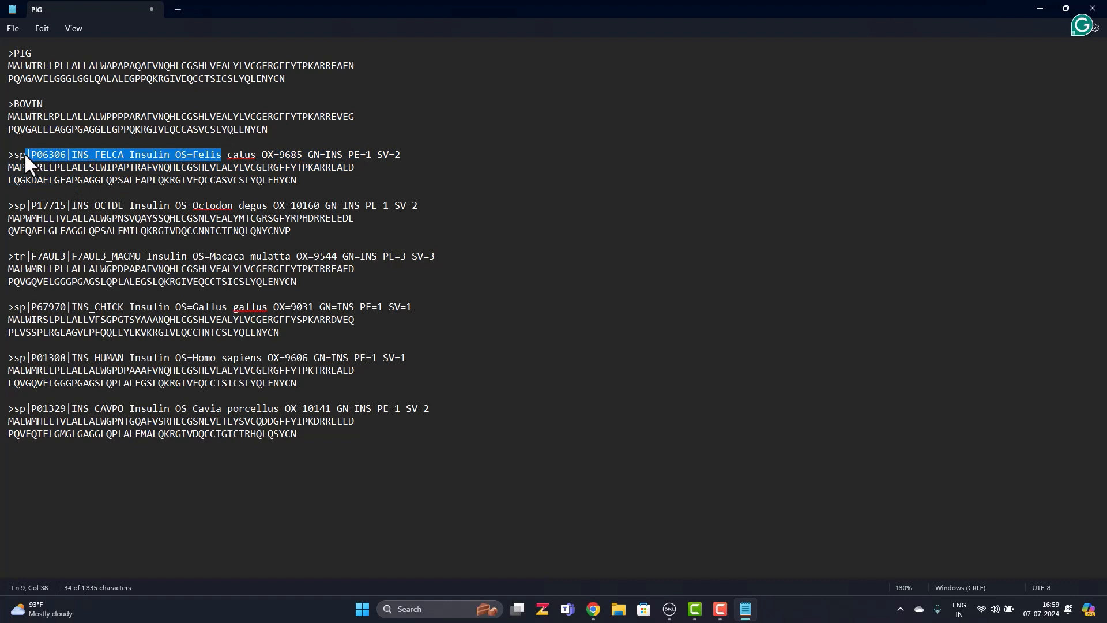
pyautogui.press('Delete')
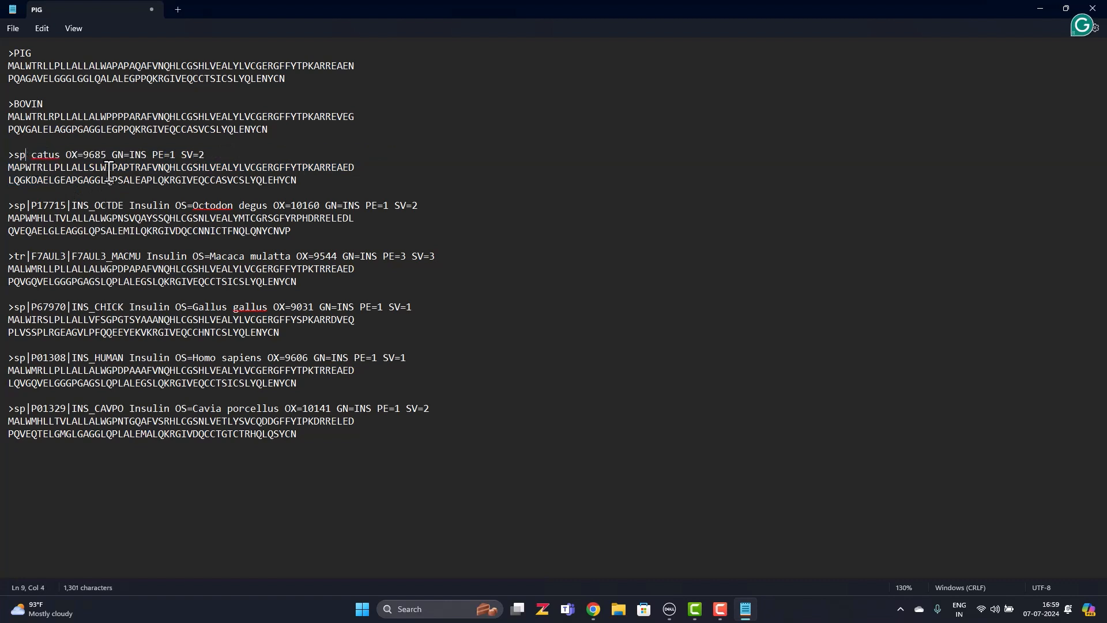
pyautogui.press('BackSpace')
pyautogui.press('BackSpace')
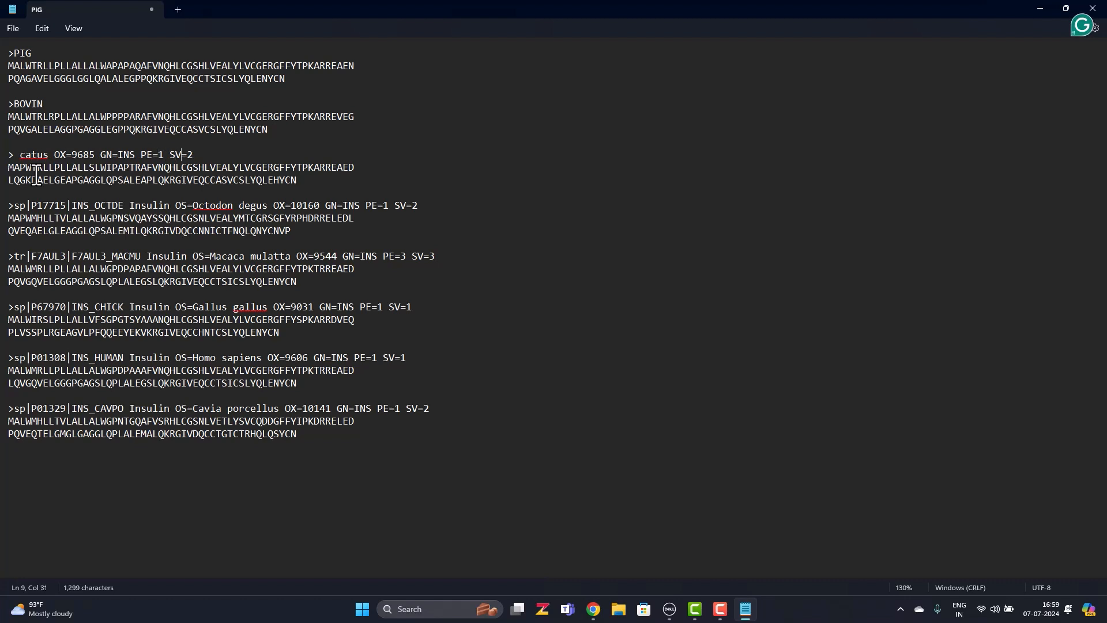
pyautogui.press('BackSpace')
pyautogui.press('BackSpace')
pyautogui.press('BackSpace')
pyautogui.press('BackSpace')
pyautogui.press('BackSpace')
pyautogui.press('BackSpace')
pyautogui.press('BackSpace')
pyautogui.press('BackSpace')
pyautogui.press('BackSpace')
pyautogui.press('BackSpace')
pyautogui.press('BackSpace')
pyautogui.press('BackSpace')
pyautogui.press('BackSpace')
pyautogui.press('BackSpace')
pyautogui.press('BackSpace')
pyautogui.press('BackSpace')
pyautogui.press('BackSpace')
pyautogui.press('BackSpace')
pyautogui.press('BackSpace')
pyautogui.press('BackSpace')
pyautogui.press('BackSpace')
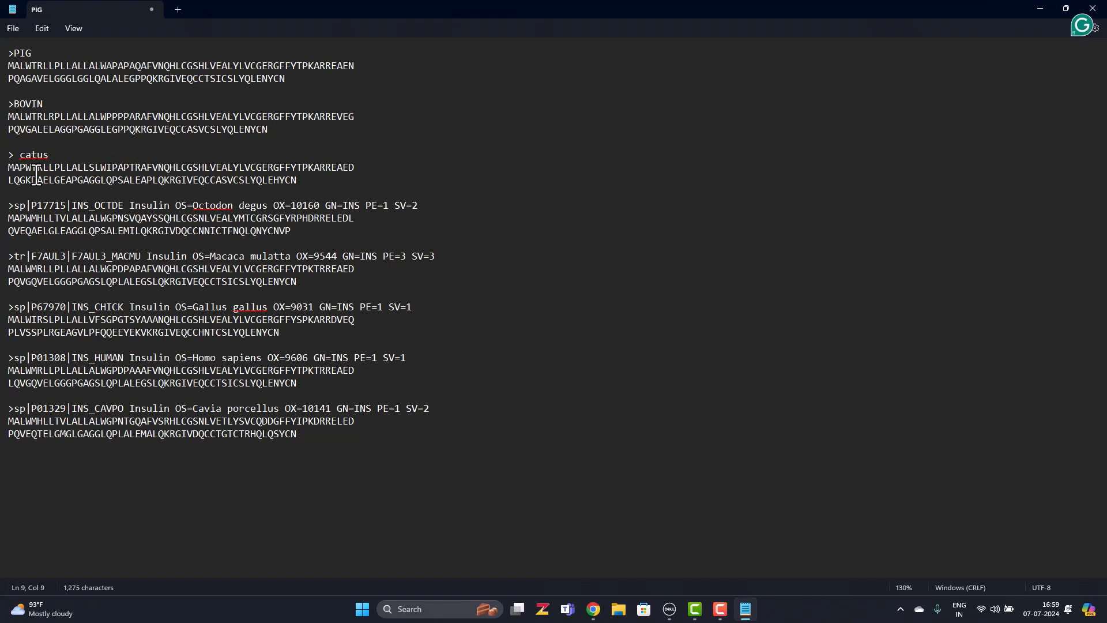
pyautogui.press('BackSpace')
pyautogui.press('BackSpace')
pyautogui.press('BackSpace')
pyautogui.press('BackSpace')
pyautogui.press('BackSpace')
pyautogui.write('CAY')
pyautogui.press('BackSpace')
pyautogui.write('T')
# Step: Replace the Octodon degus record's FASTA header with ">DEGU"
pyautogui.moveTo(238, 207); pyautogui.dragTo(13, 203)
pyautogui.press('BackSpace')
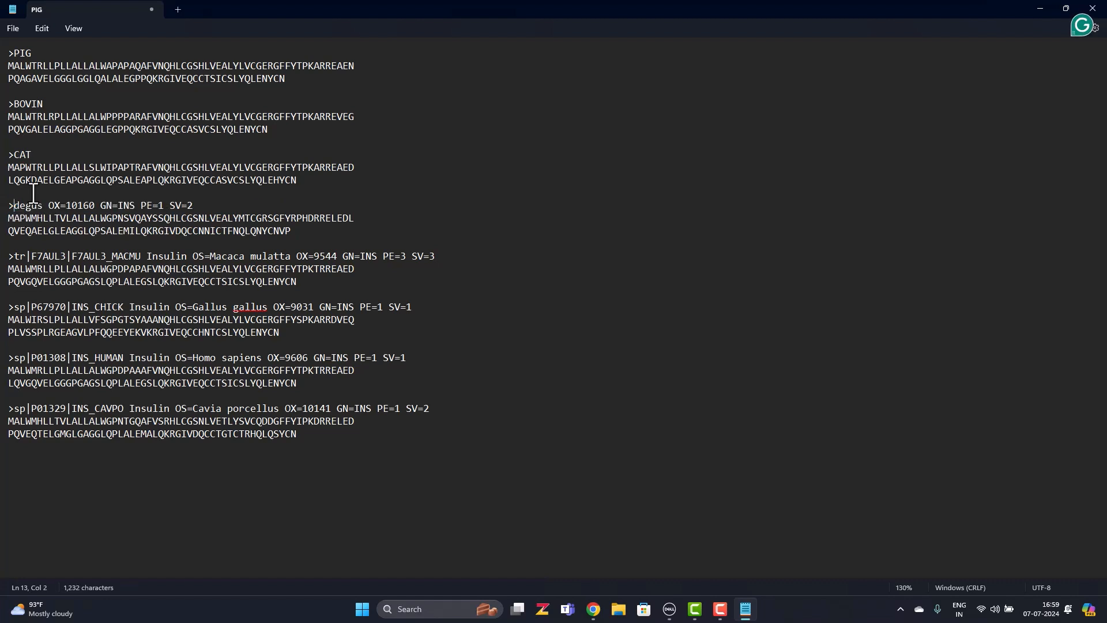
pyautogui.moveTo(194, 205); pyautogui.dragTo(16, 206)
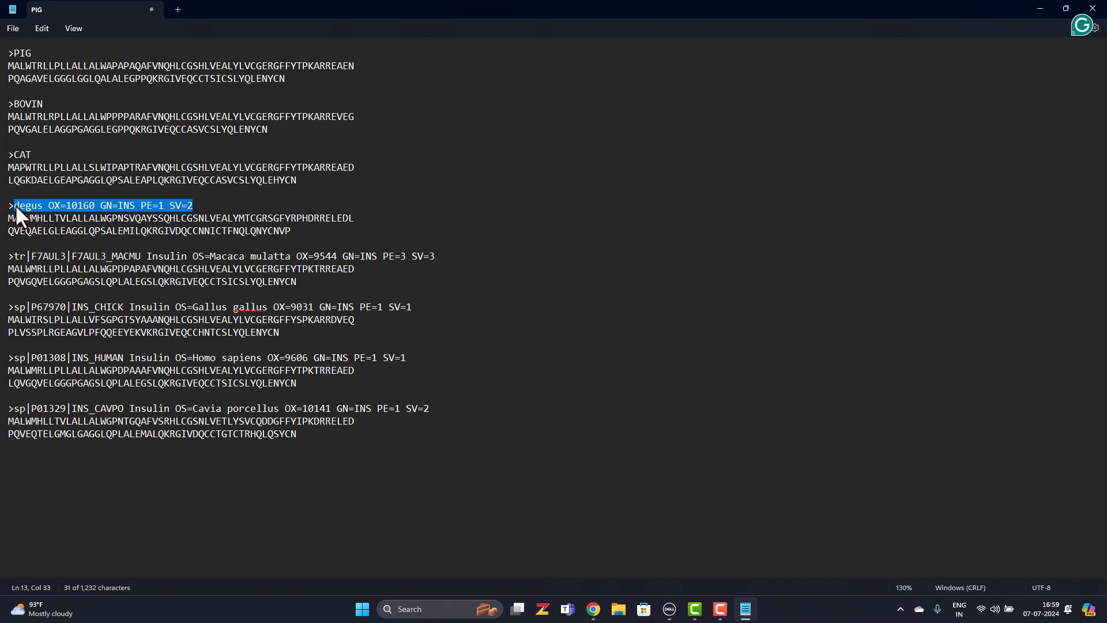
pyautogui.write('DEG')
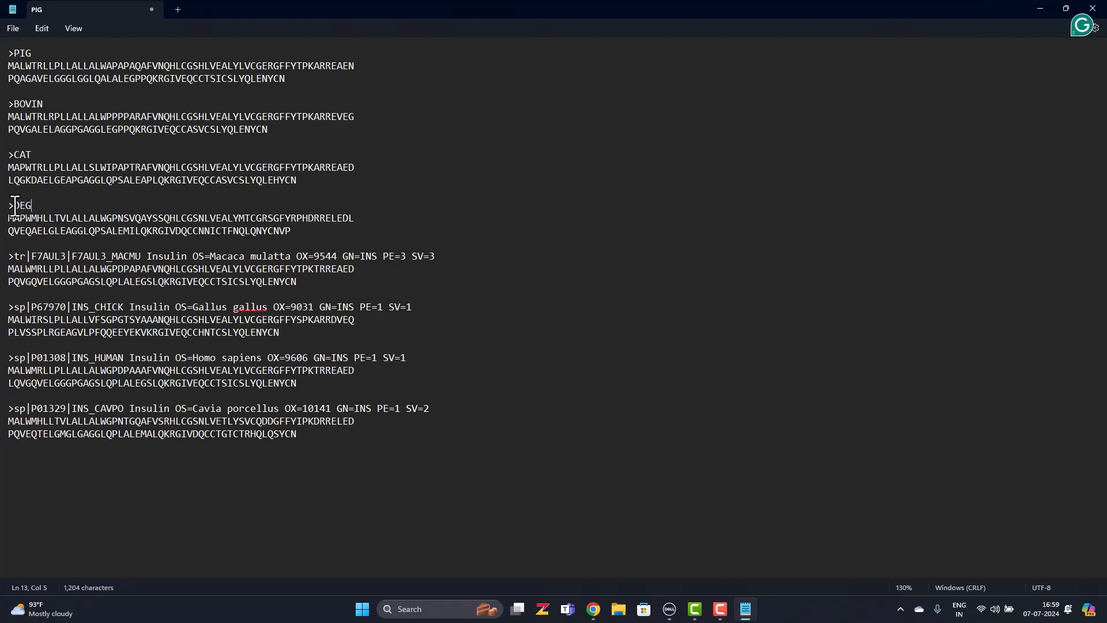
pyautogui.write('U')
# Step: Replace the Macaca mulatta record's FASTA header text with ">MONKEY"
pyautogui.moveTo(450, 250); pyautogui.dragTo(72, 255)
pyautogui.moveTo(438, 256); pyautogui.dragTo(9, 250)
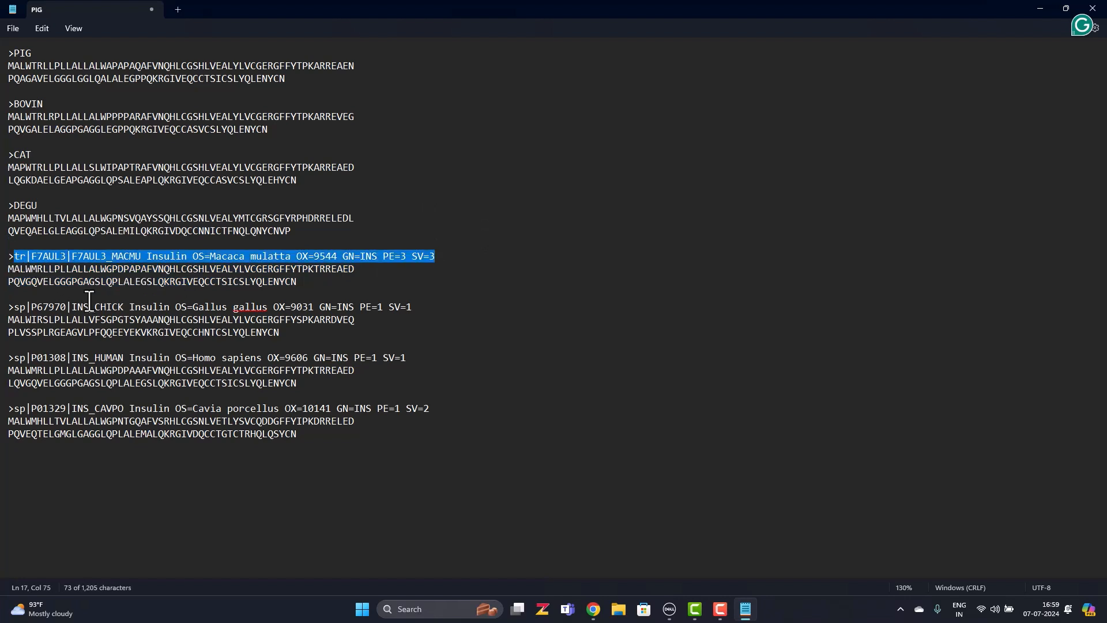
pyautogui.write('MON')
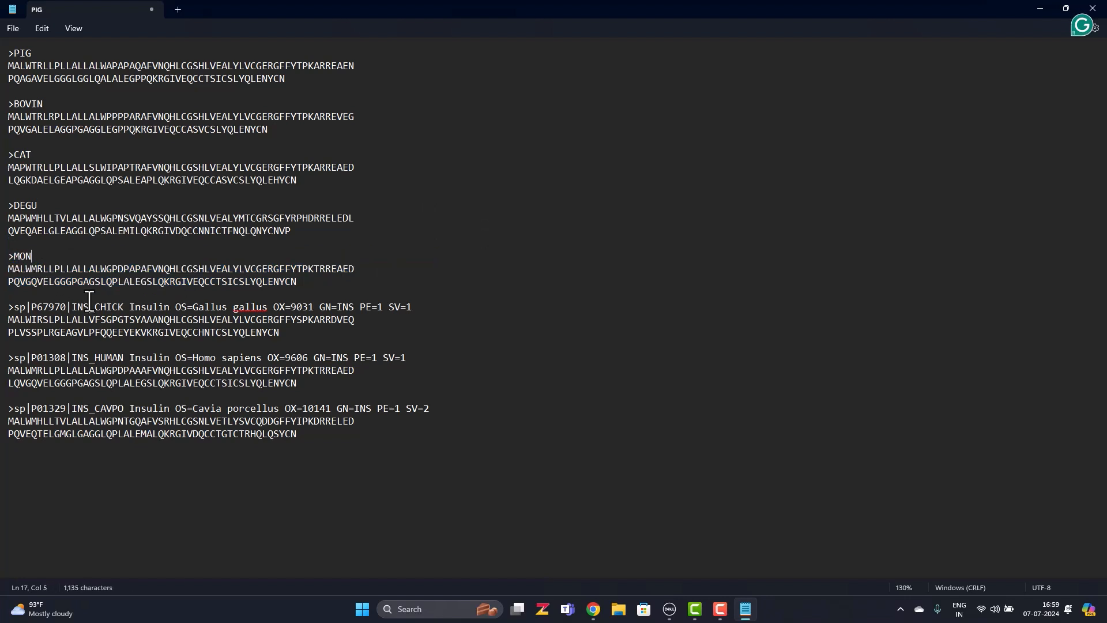
pyautogui.write('KEY')
# Step: Replace the Gallus gallus record's FASTA header text with ">CHICKEN"
pyautogui.click(422, 307)
pyautogui.moveTo(419, 307); pyautogui.dragTo(27, 309)
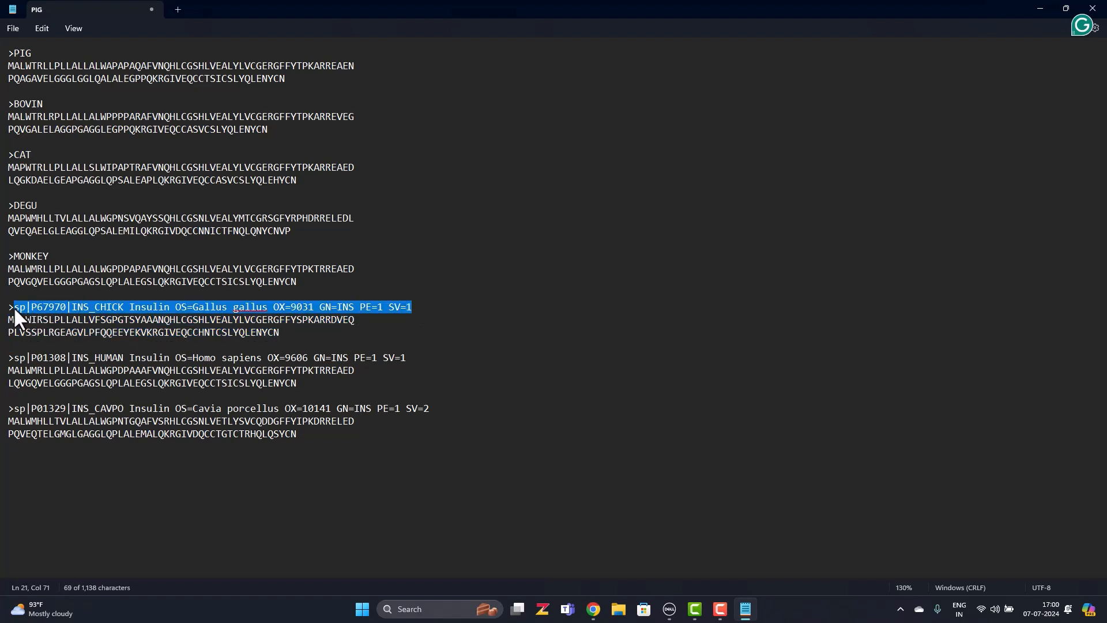
pyautogui.write('CHICK')
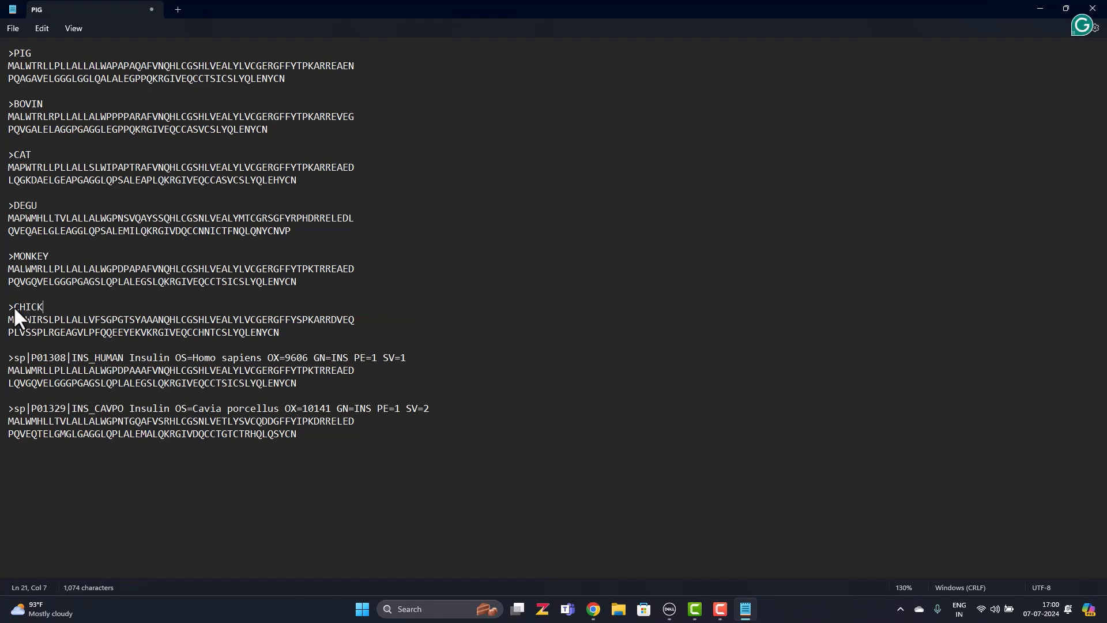
pyautogui.write('EN')
# Step: Replace the Homo sapiens record's FASTA header text with ">HUMAN"
pyautogui.moveTo(425, 356); pyautogui.dragTo(30, 358)
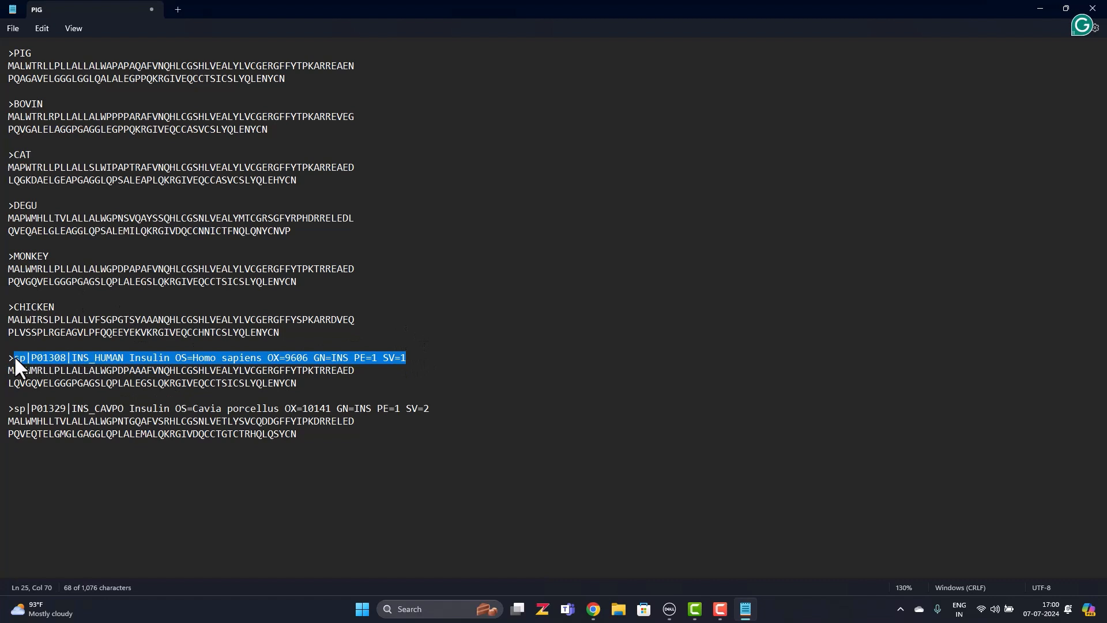
pyautogui.write('HU')
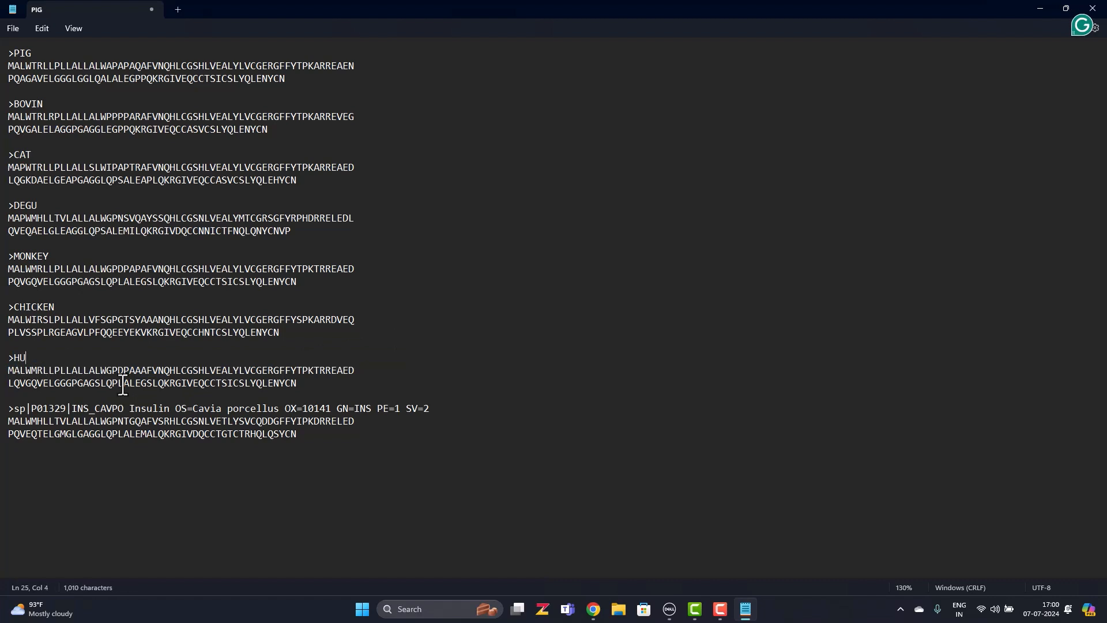
pyautogui.write('MAN')
# Step: Replace the Cavia porcellus record's FASTA header text with ">GUNIEA PIG"
pyautogui.click(280, 435)
pyautogui.moveTo(434, 411); pyautogui.dragTo(14, 408)
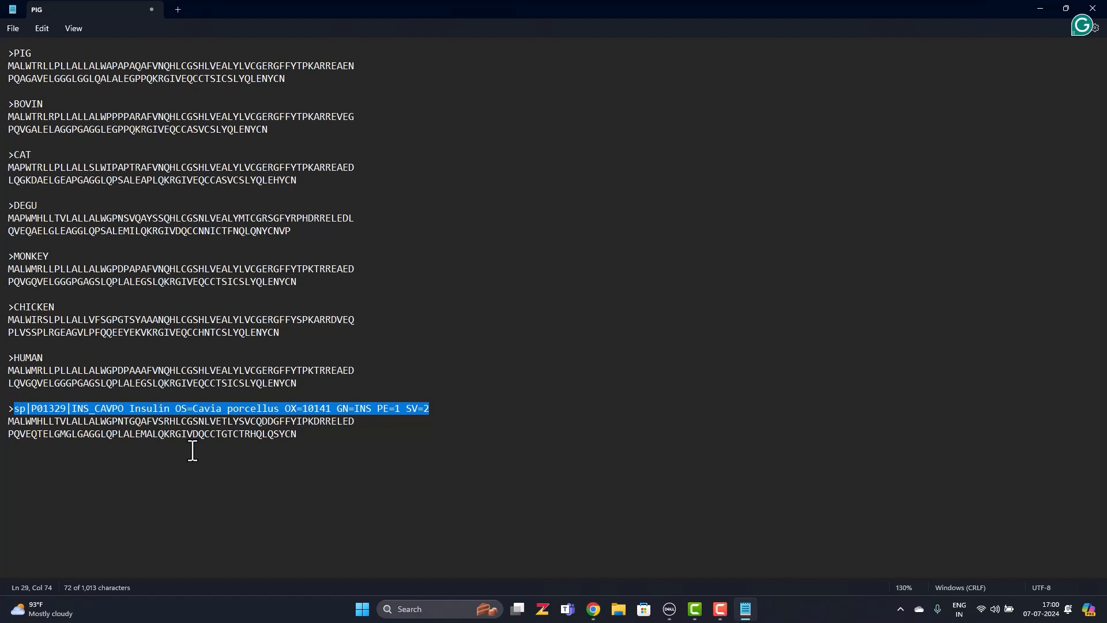
pyautogui.write('GUNI')
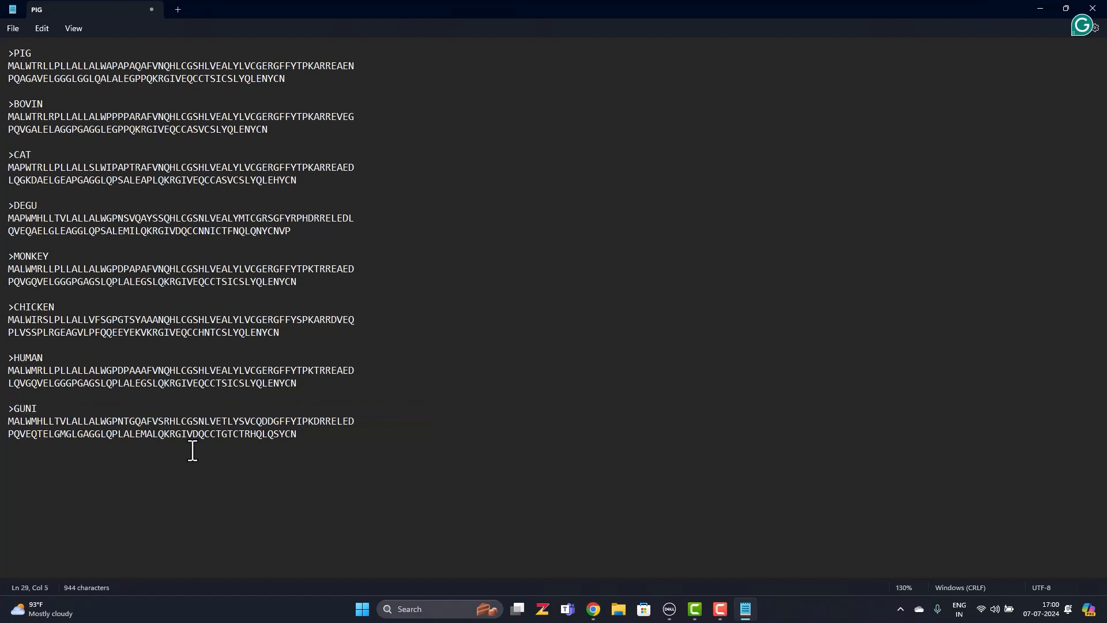
pyautogui.write('EA PIG')
# Step: Move the whole HUMAN record to the start of the document above PIG, keeping one blank line between records
pyautogui.moveTo(305, 383); pyautogui.dragTo(8, 359)
pyautogui.hotkey('ctrl', 'c')
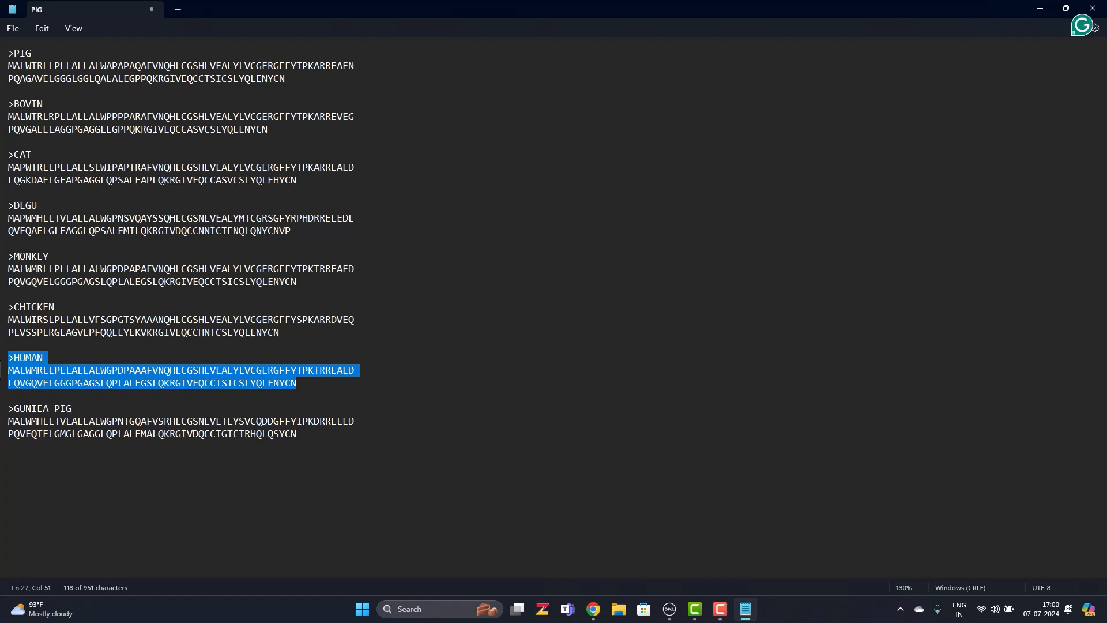
pyautogui.press('BackSpace')
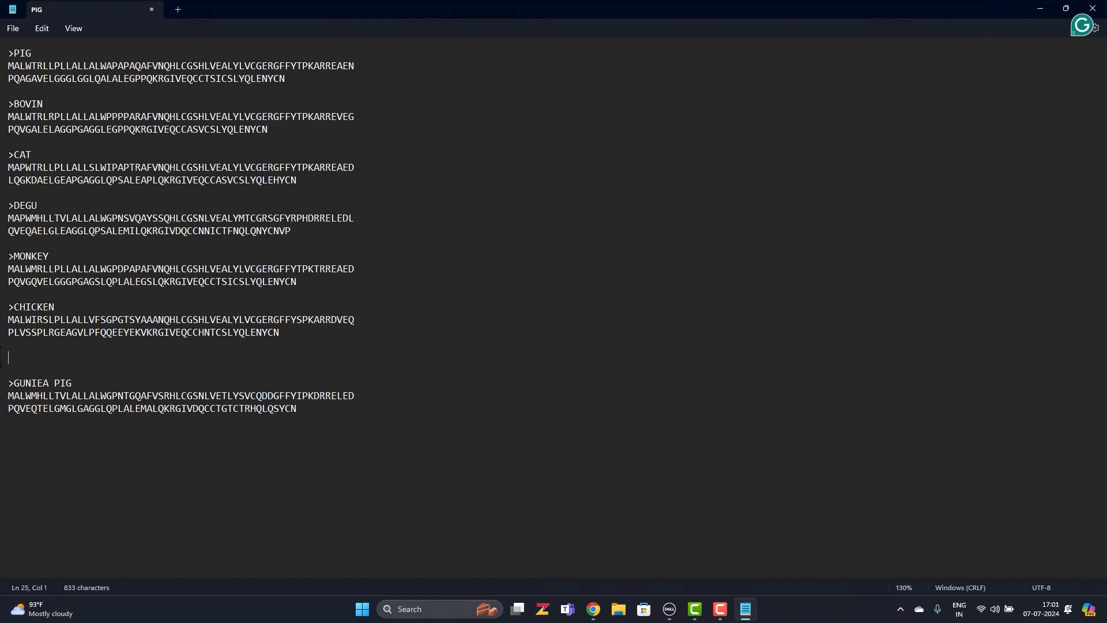
pyautogui.press('BackSpace')
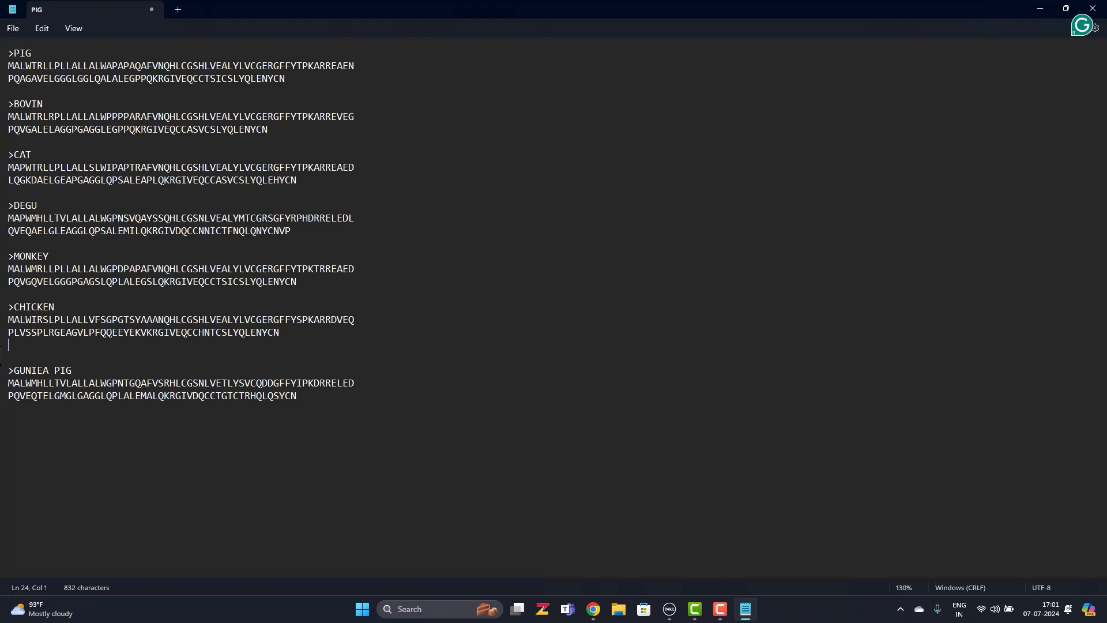
pyautogui.press('Delete')
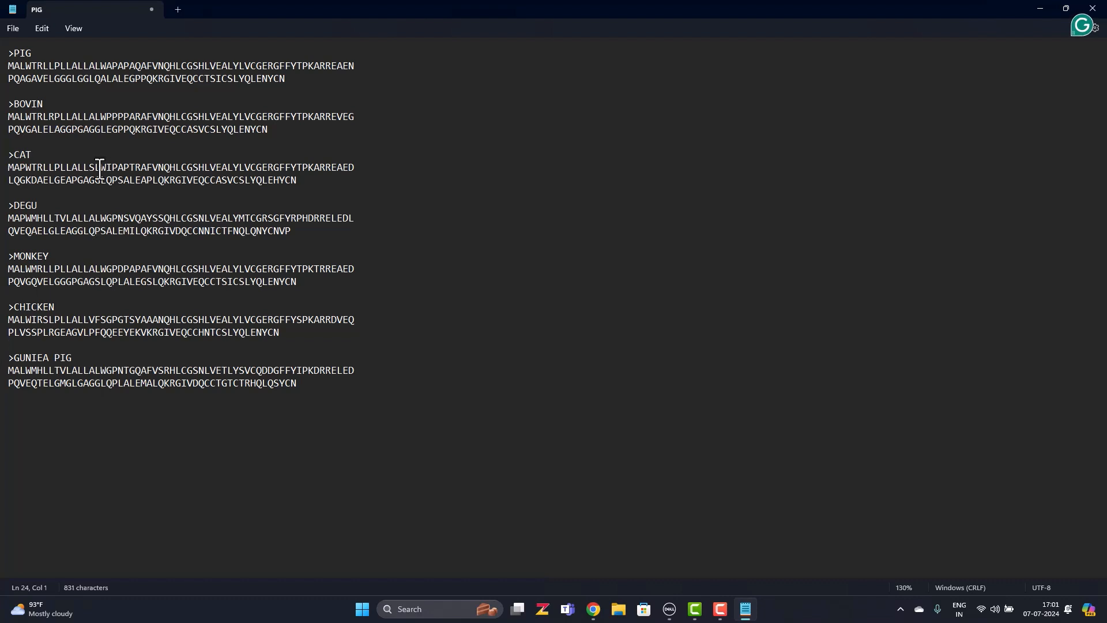
pyautogui.click(10, 53)
pyautogui.press('Return')
pyautogui.press('Return')
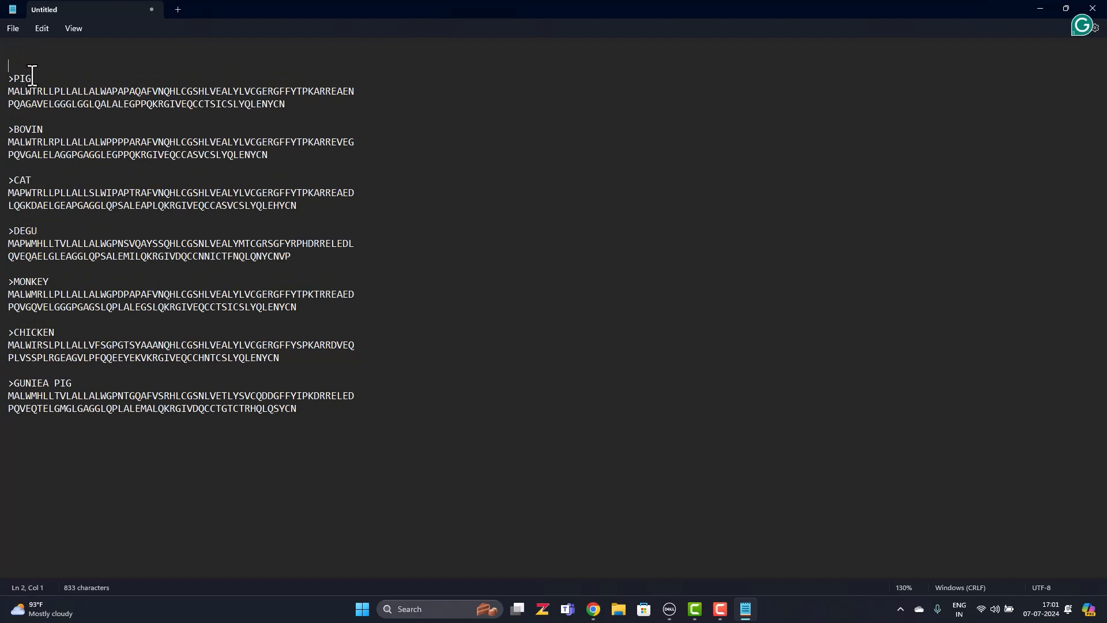
pyautogui.press('Up')
pyautogui.press('Up')
pyautogui.hotkey('ctrl', 'v')
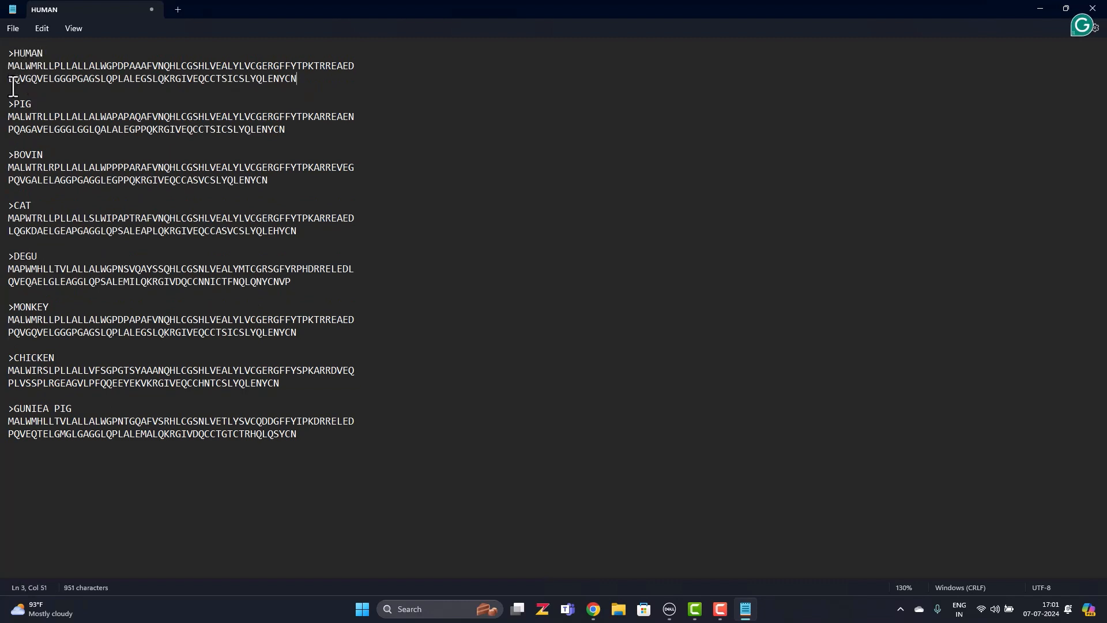
# Step: Start saving the document under a new name in the Desktop folder "Appled Bioinformatics", subfolder "multiple sequence alignment"
pyautogui.click(20, 25)
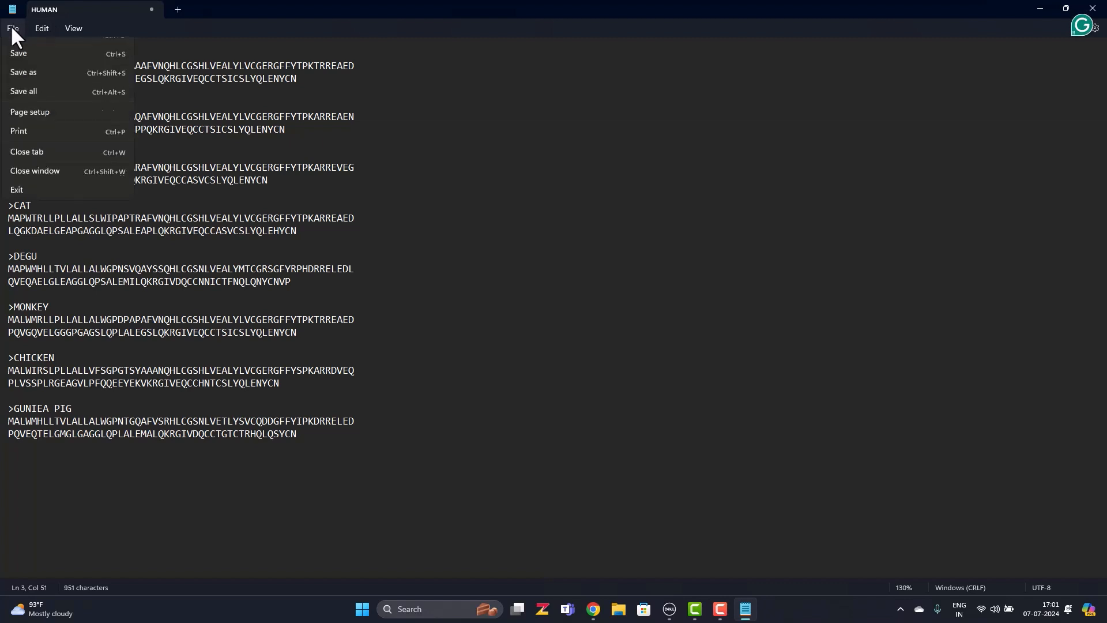
pyautogui.click(25, 128)
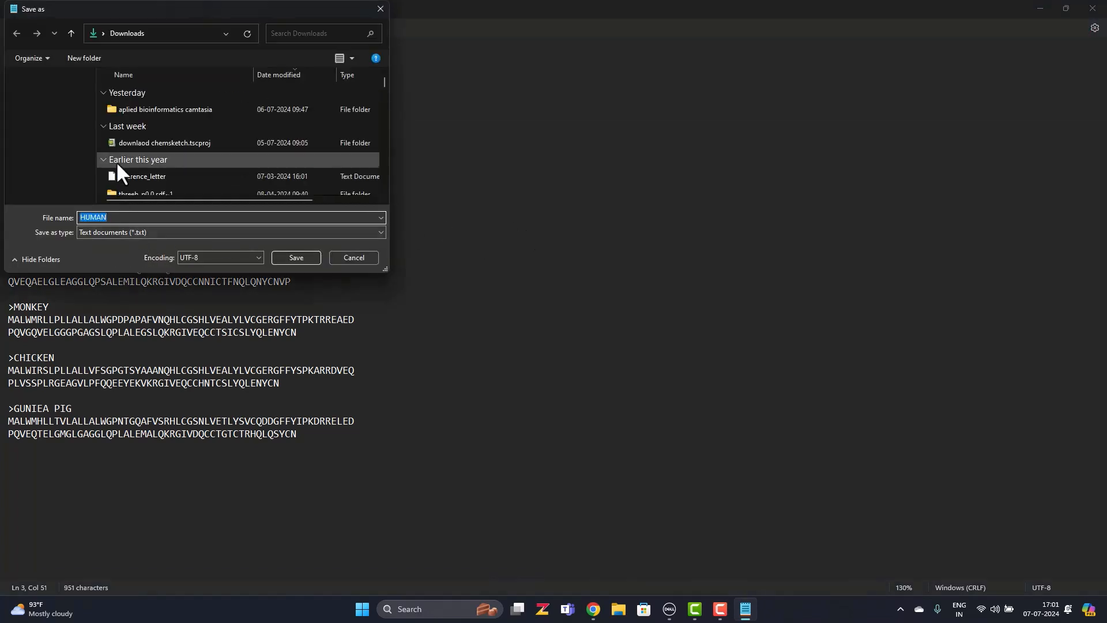
pyautogui.scroll(-2, 60, 127)
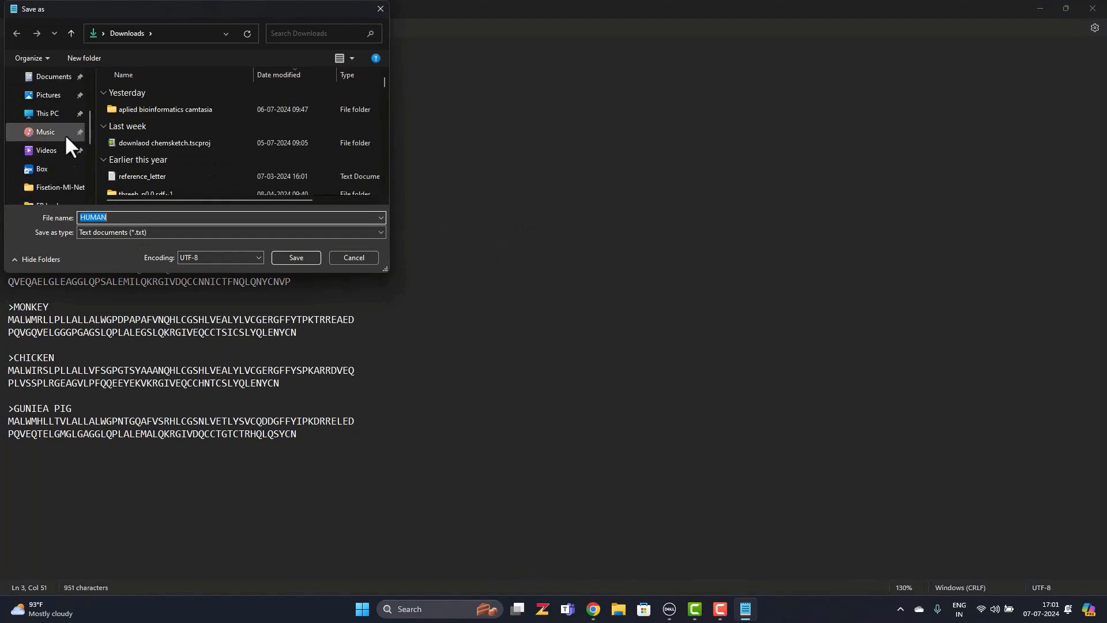
pyautogui.scroll(1, 64, 134)
pyautogui.scroll(1, 54, 136)
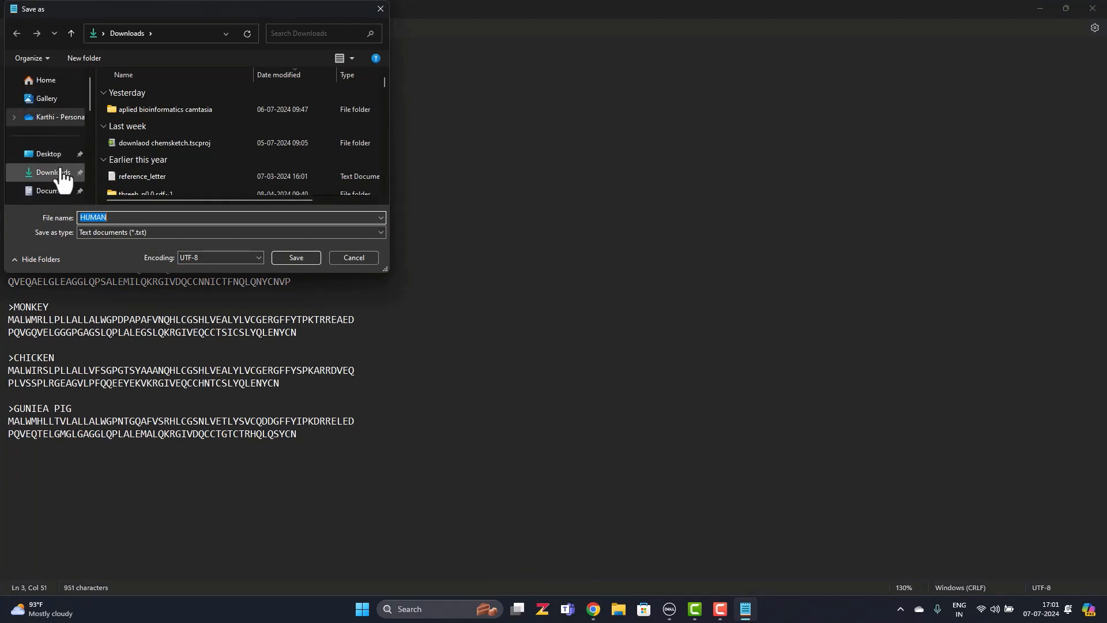
pyautogui.click(57, 156)
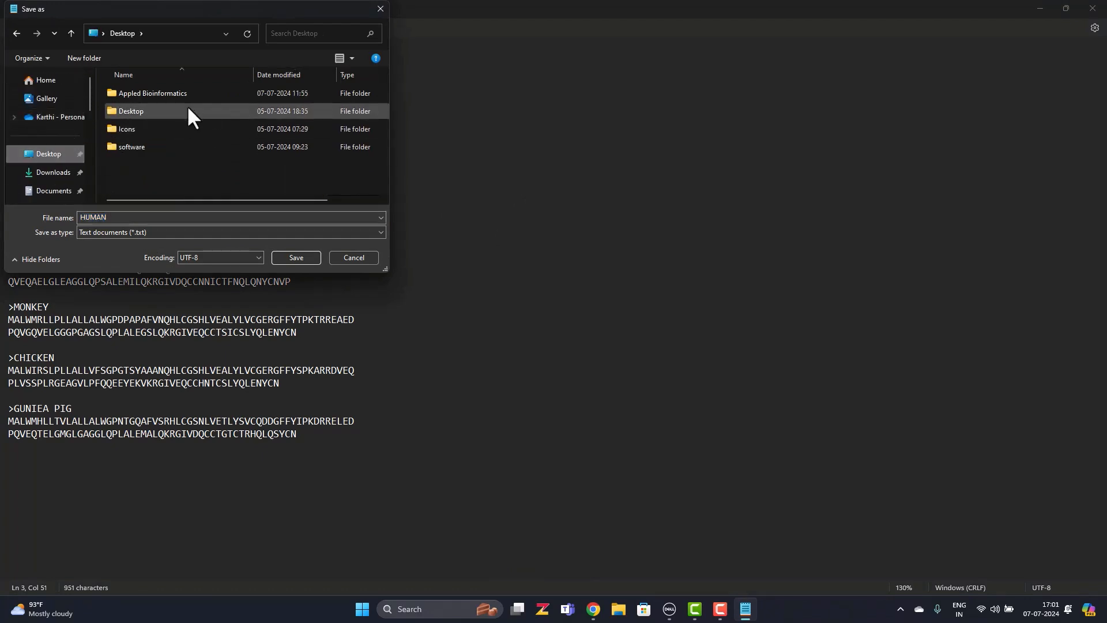
pyautogui.doubleClick(182, 94)
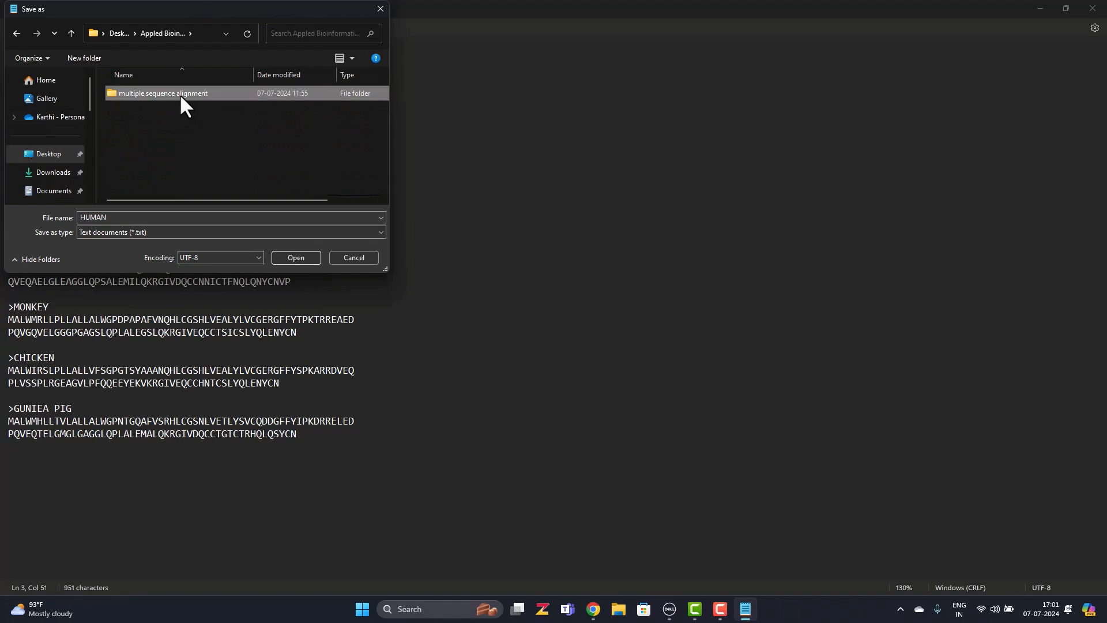
pyautogui.doubleClick(179, 94)
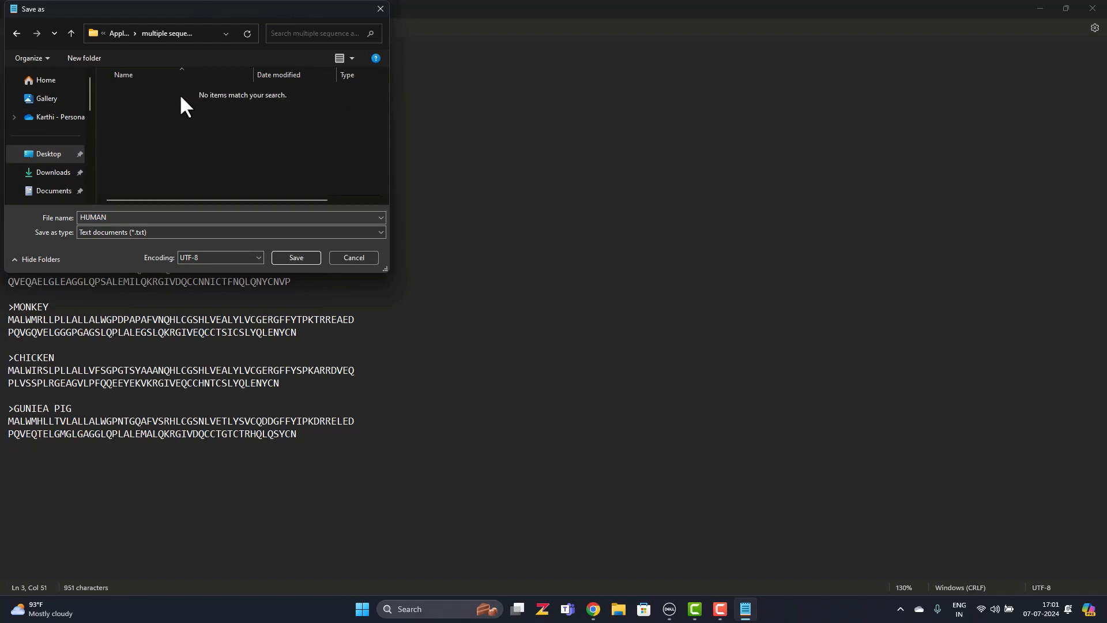
# Step: Save the document as "insulin.fasta", enclosing the name in quotation marks and using the All files type, and close Notepad
pyautogui.doubleClick(209, 222)
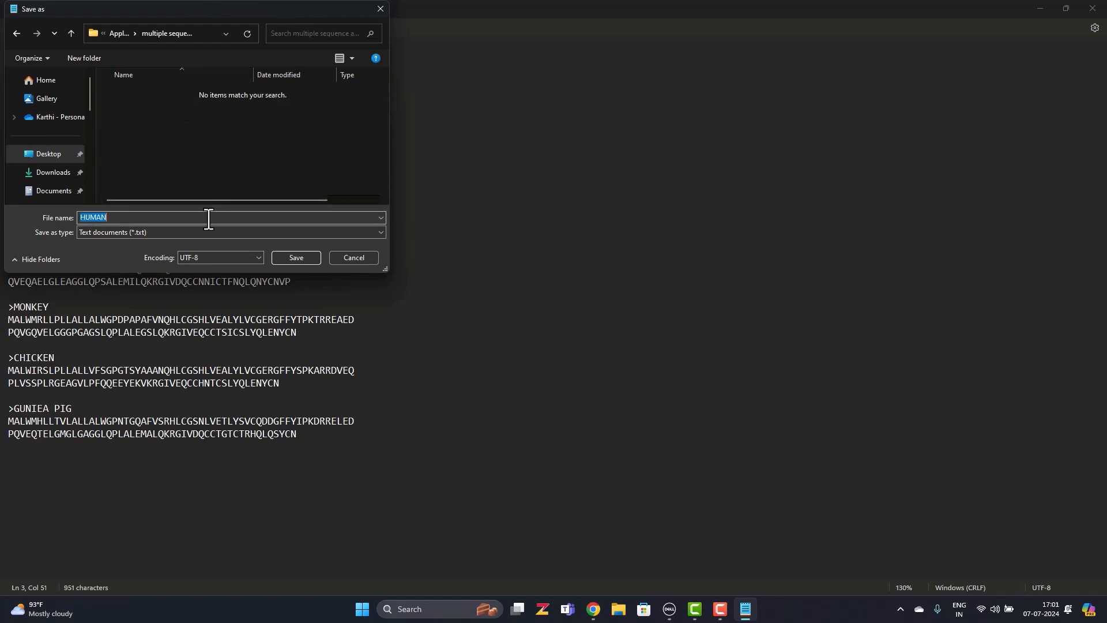
pyautogui.write('ins')
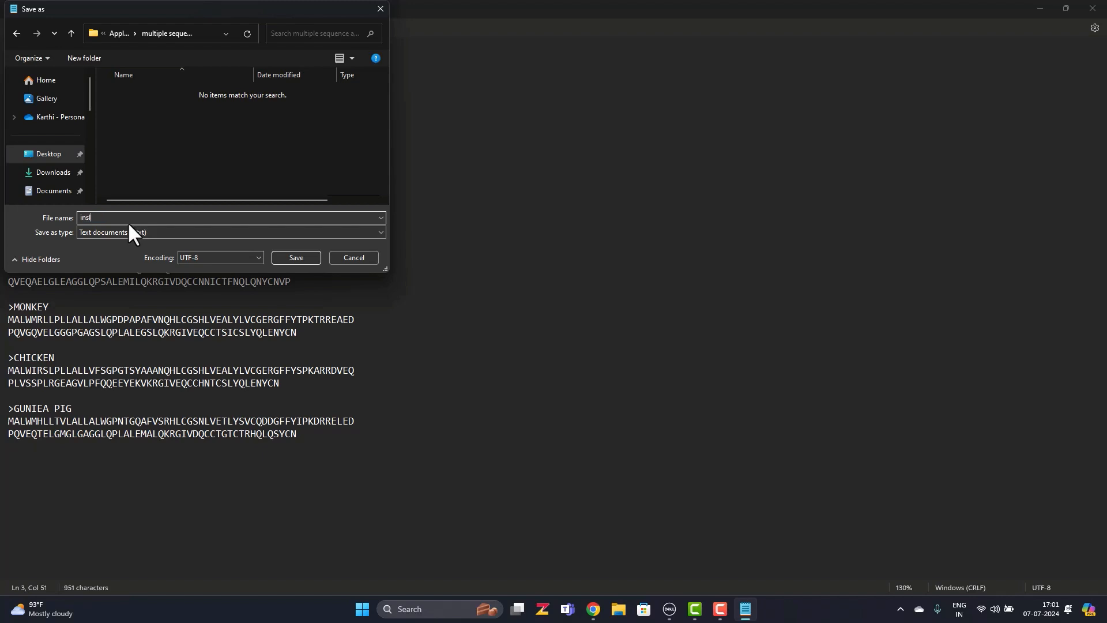
pyautogui.write('lu')
pyautogui.press('BackSpace')
pyautogui.press('BackSpace')
pyautogui.press('BackSpace')
pyautogui.press('BackSpace')
pyautogui.write('ns')
pyautogui.write('"')
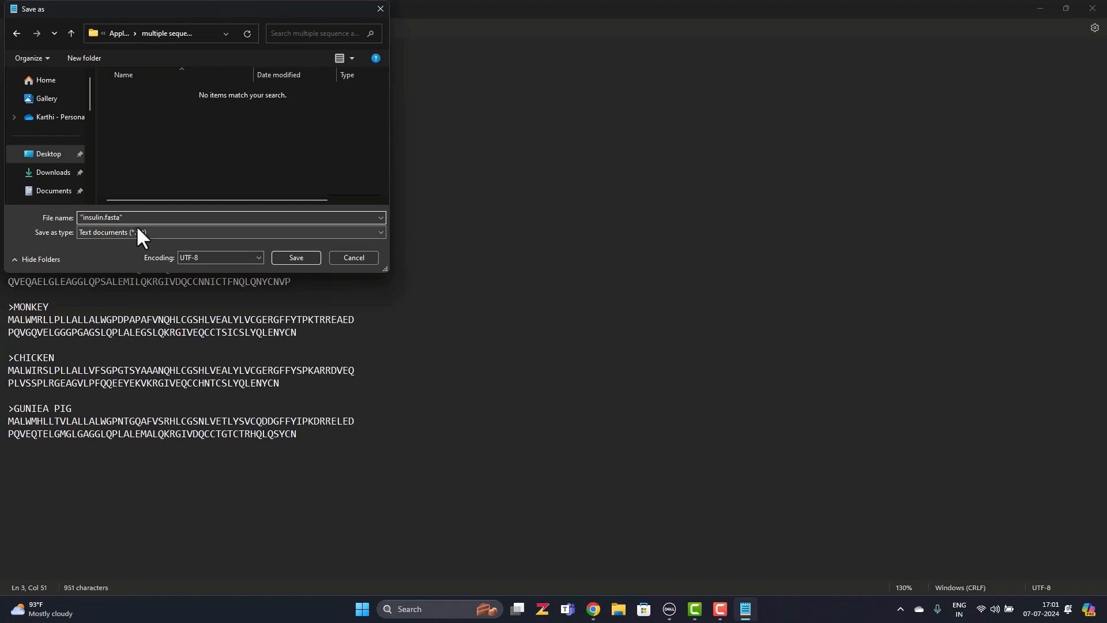
pyautogui.click(137, 226)
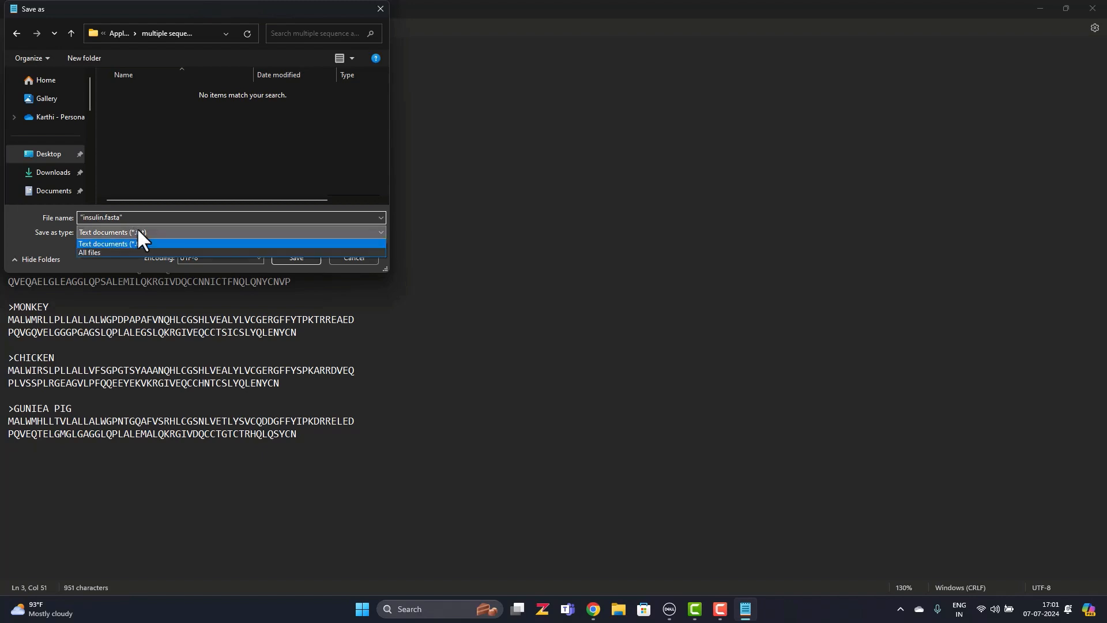
pyautogui.click(122, 252)
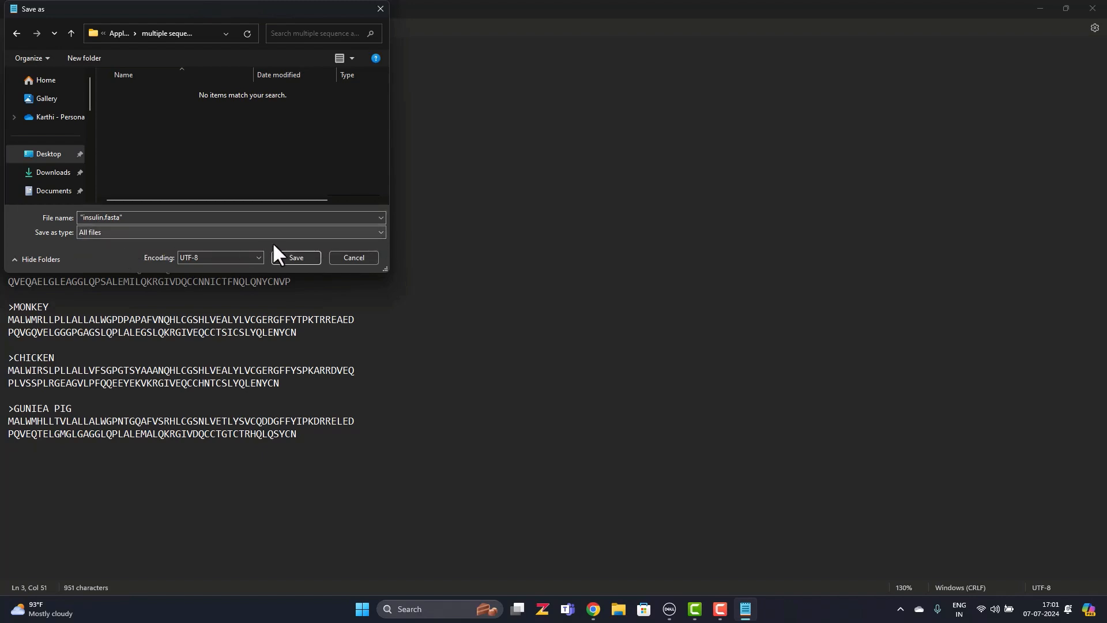
pyautogui.click(291, 254)
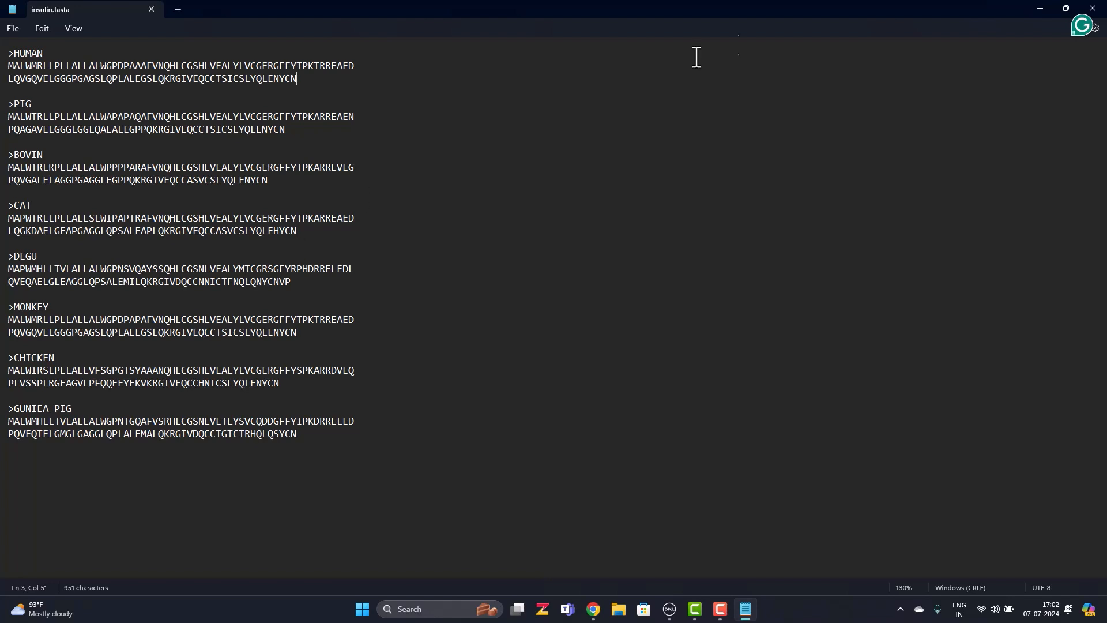
pyautogui.click(1094, 7)
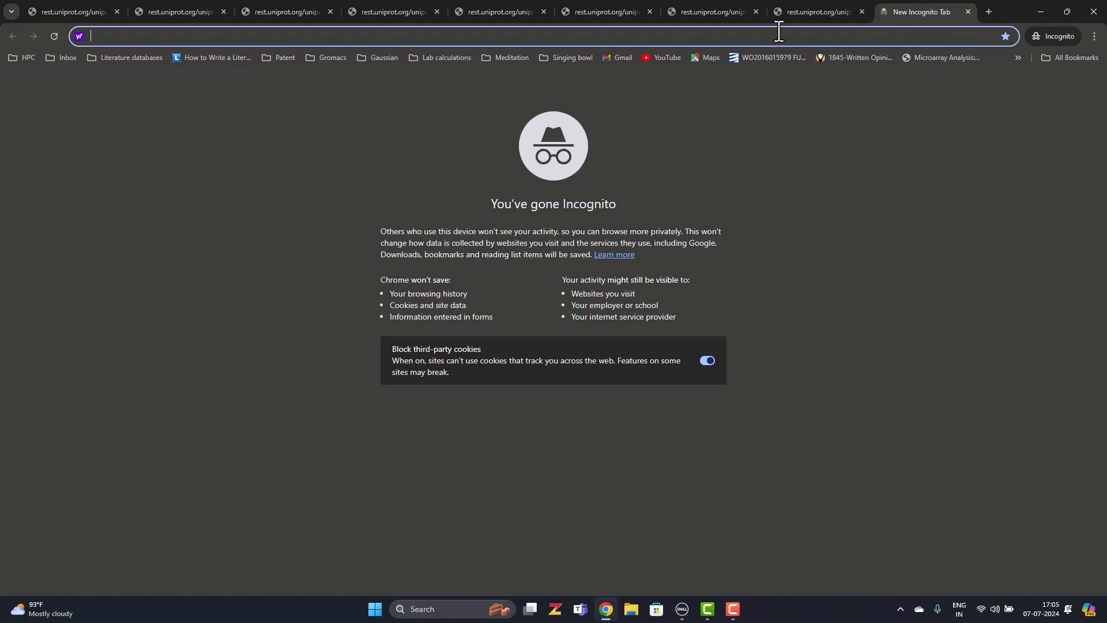
pyautogui.write('wwww')
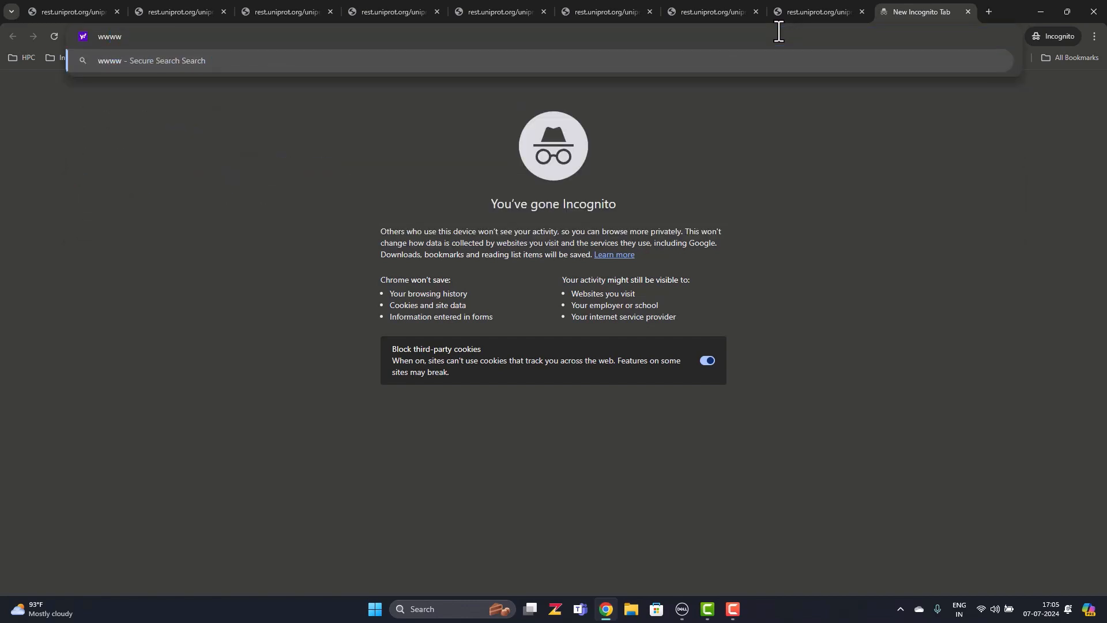
pyautogui.press('BackSpace')
pyautogui.write('.')
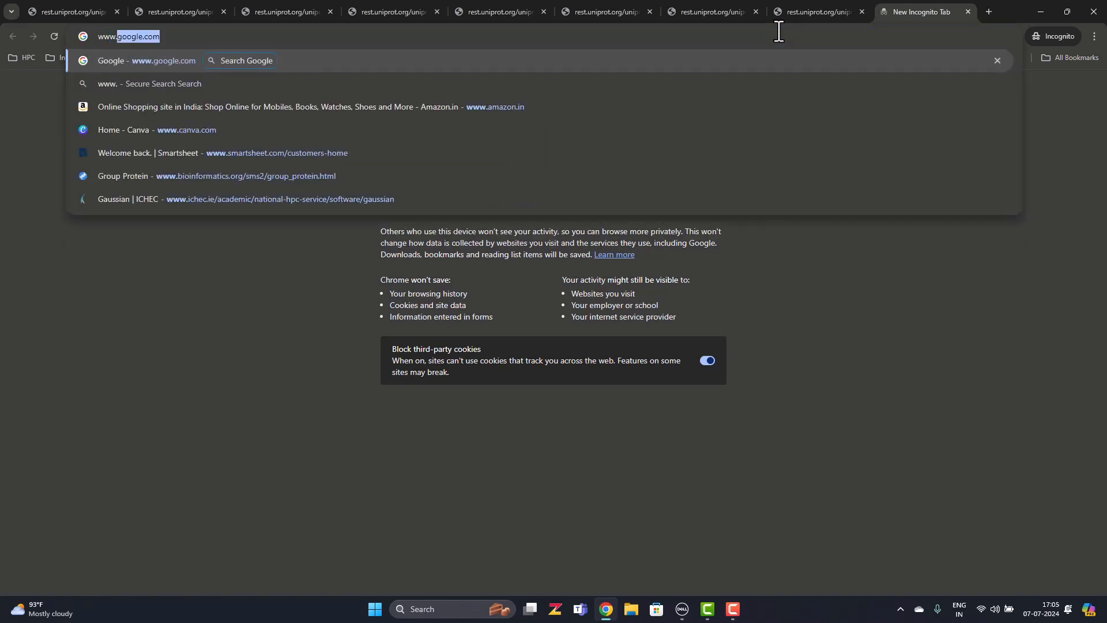
pyautogui.write('ebi.ac.')
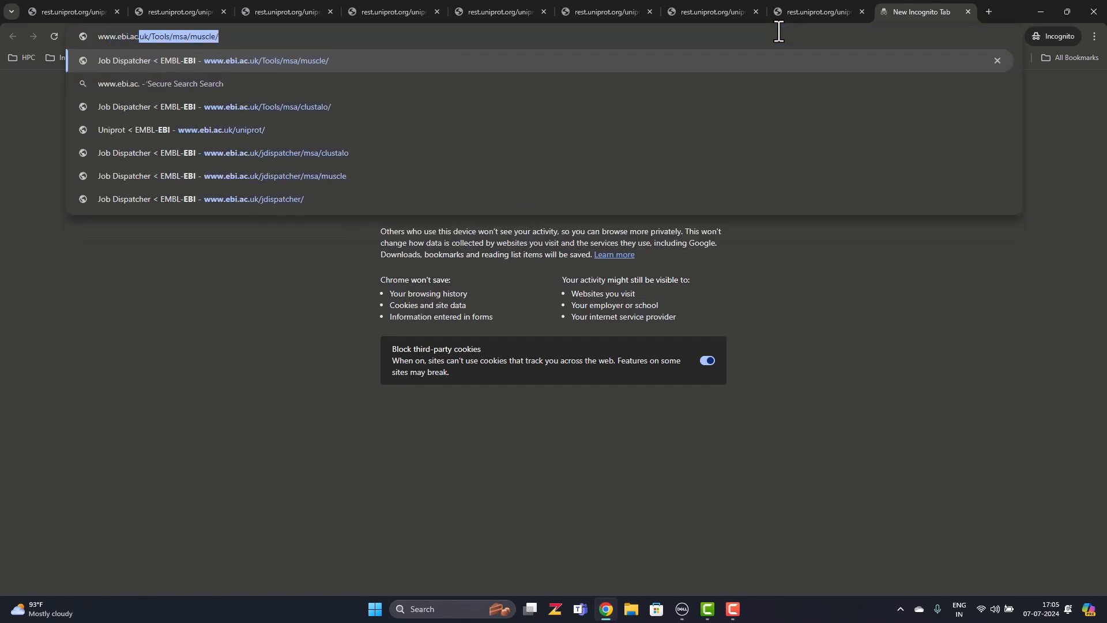
pyautogui.write('uk')
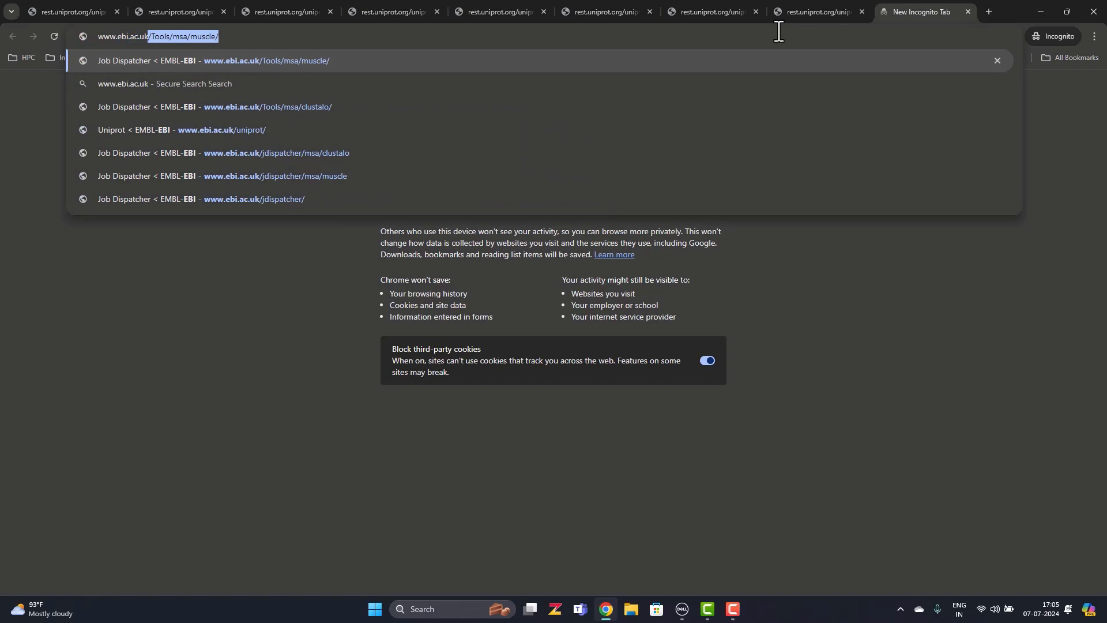
pyautogui.press('Right')
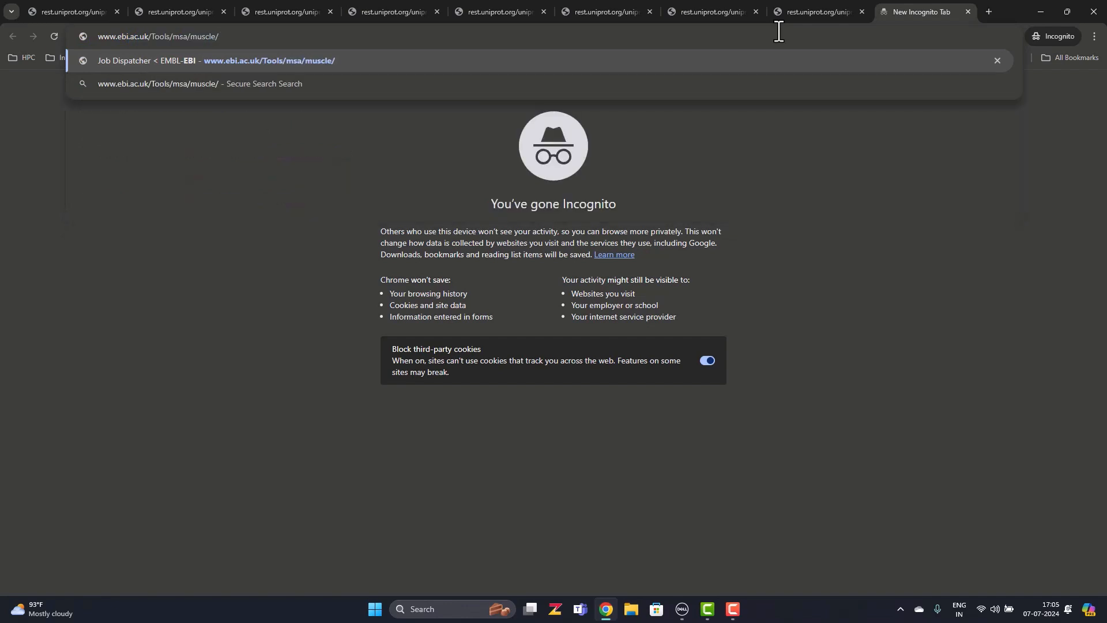
pyautogui.press('BackSpace')
pyautogui.press('BackSpace')
pyautogui.press('BackSpace')
pyautogui.press('BackSpace')
pyautogui.press('BackSpace')
pyautogui.press('BackSpace')
pyautogui.press('BackSpace')
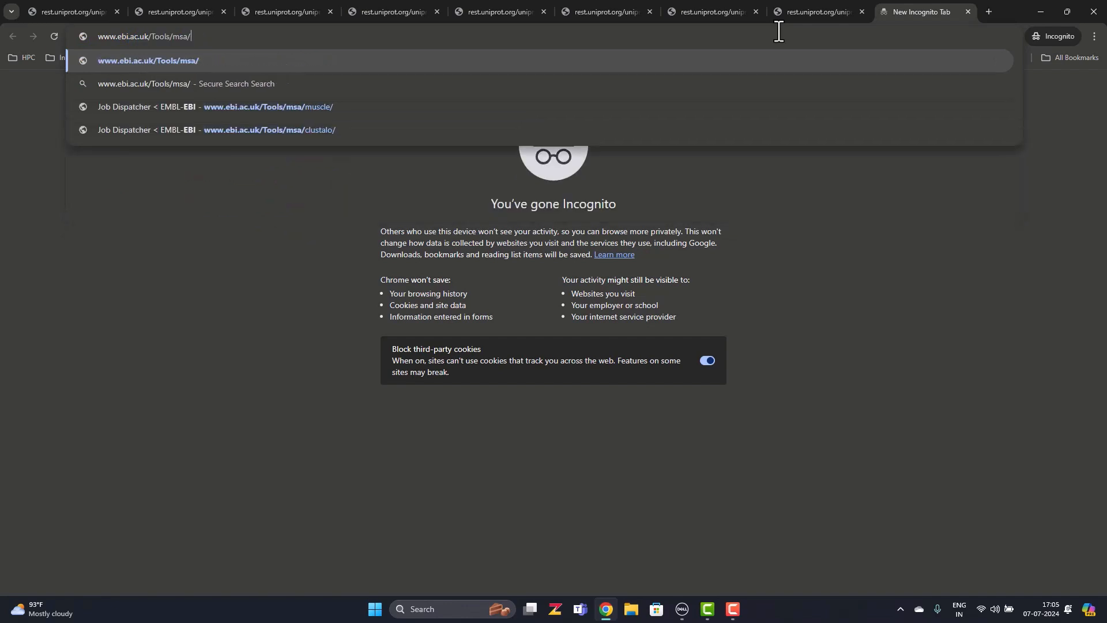
pyautogui.press('Return')
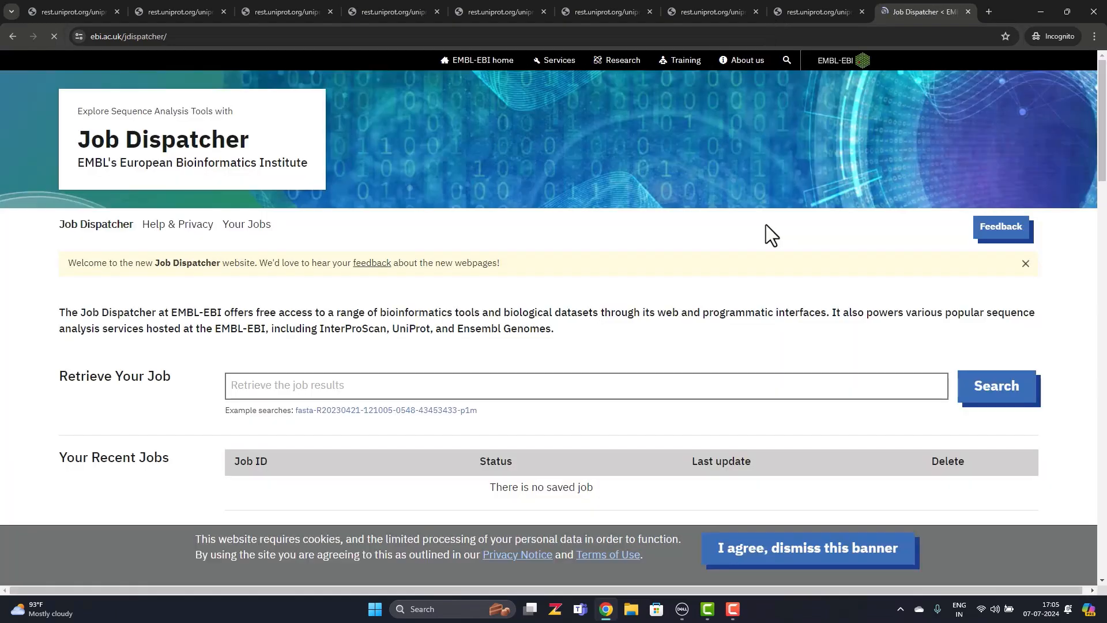
# Step: Open the Clustal Omega input form from the Multiple Sequence Alignment tool category
pyautogui.scroll(-7, 766, 231)
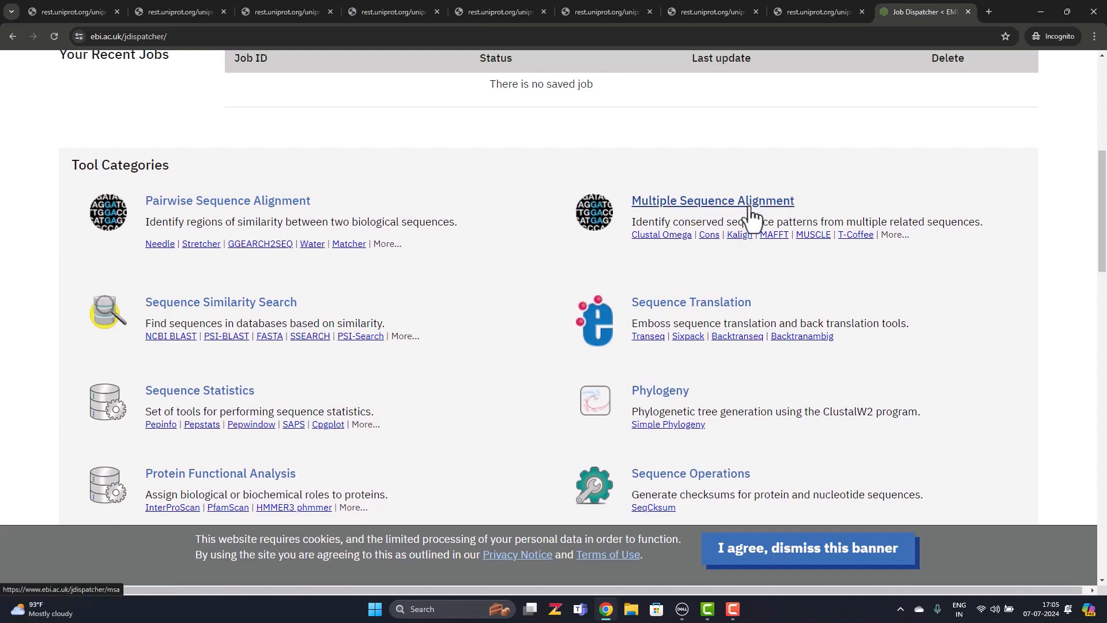
pyautogui.click(682, 238)
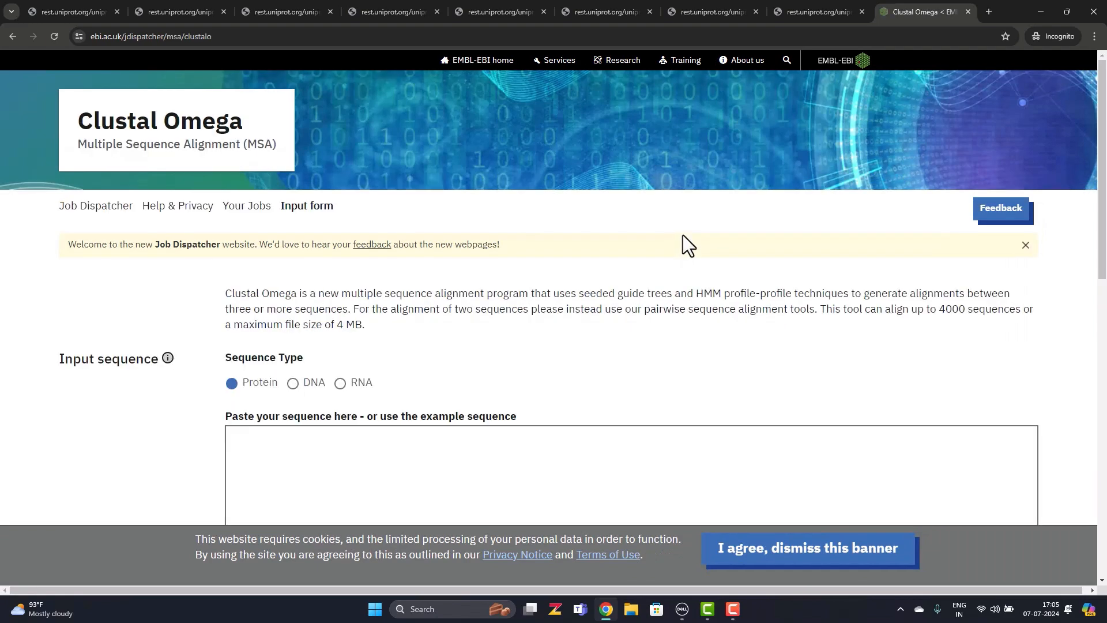
pyautogui.scroll(-4, 684, 234)
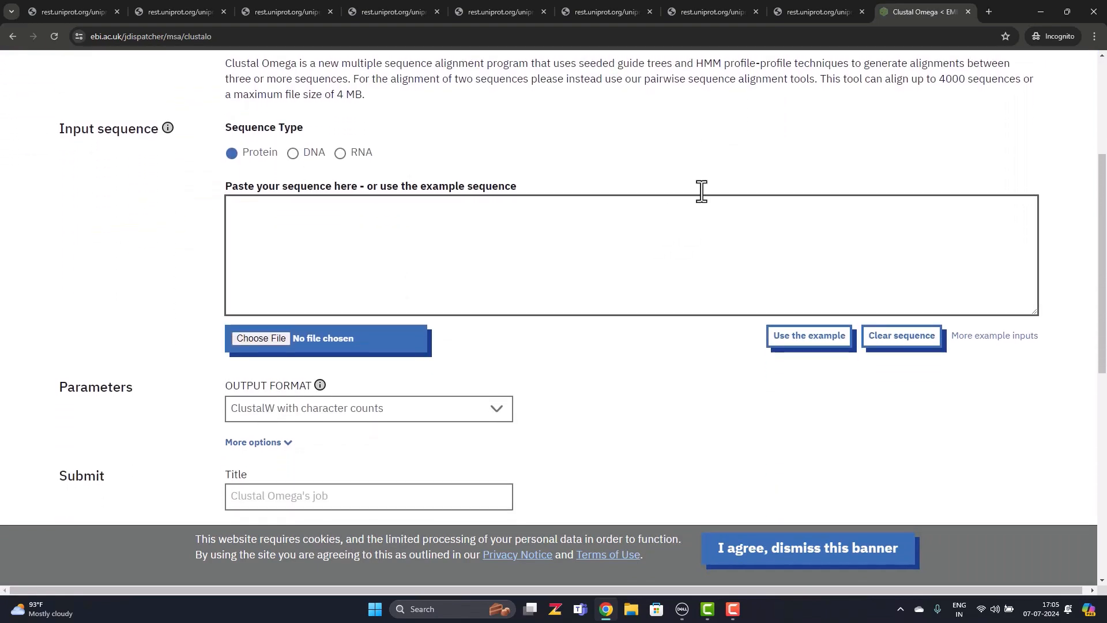
pyautogui.scroll(2, 649, 237)
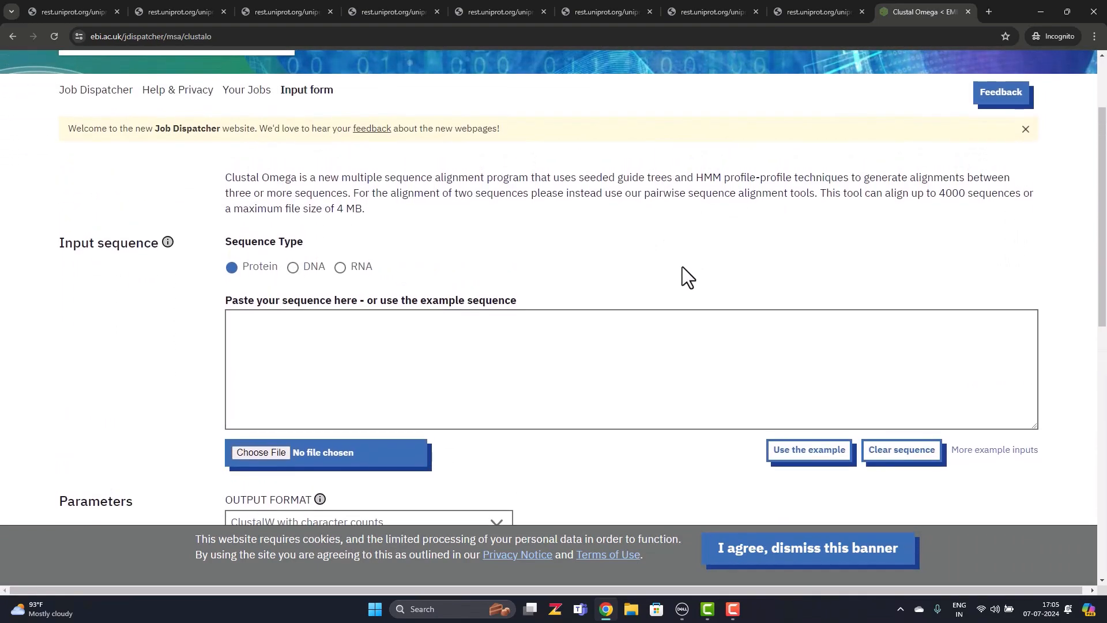
pyautogui.scroll(-1, 683, 267)
pyautogui.scroll(3, 682, 267)
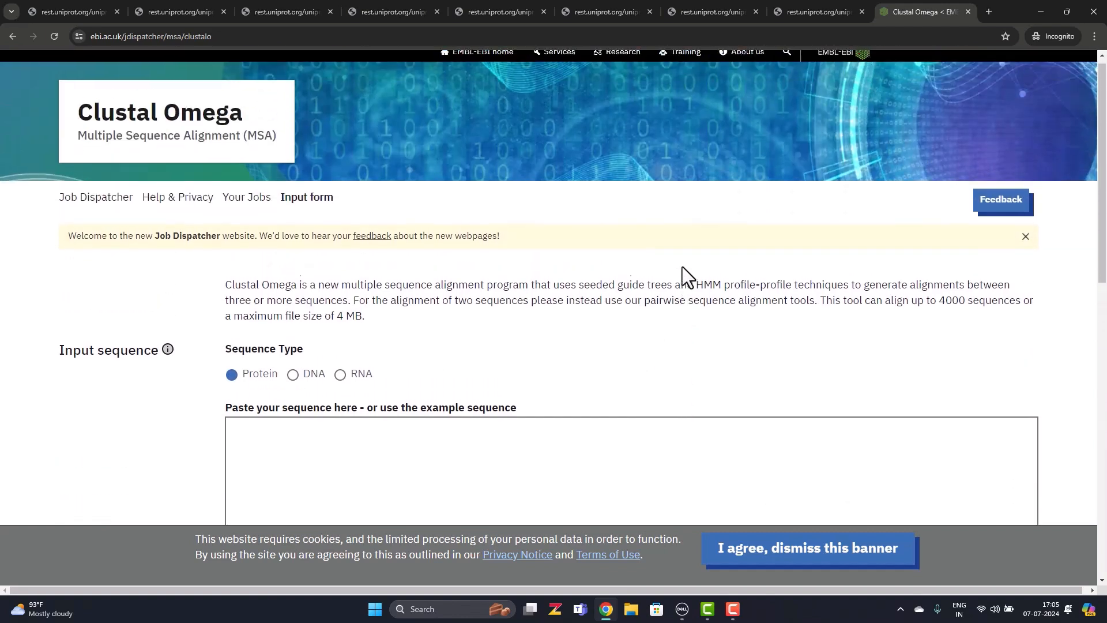
pyautogui.scroll(-2, 683, 266)
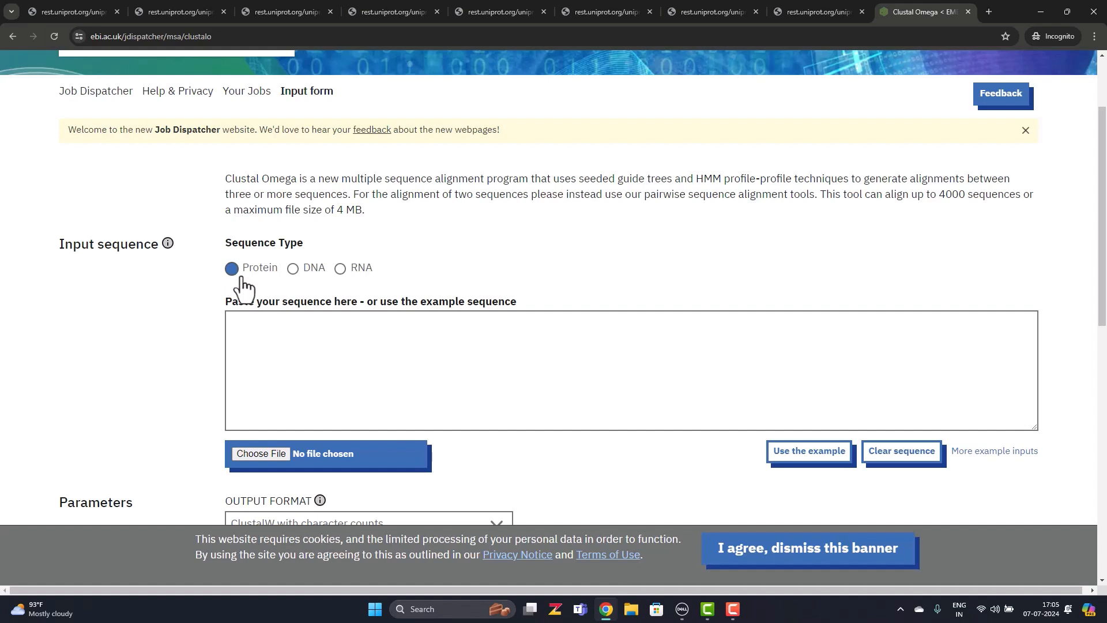
# Step: Load insulin.fasta from the Desktop folder "Appled Bioinformatics", subfolder "multiple sequence alignment", as the protein sequence input
pyautogui.click(284, 359)
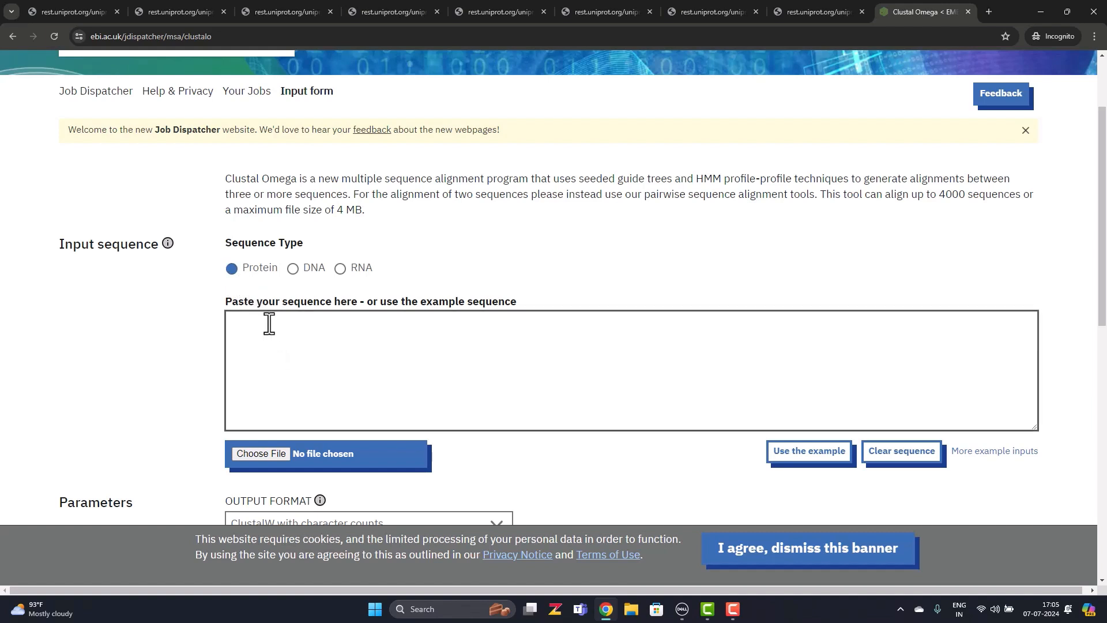
pyautogui.click(281, 454)
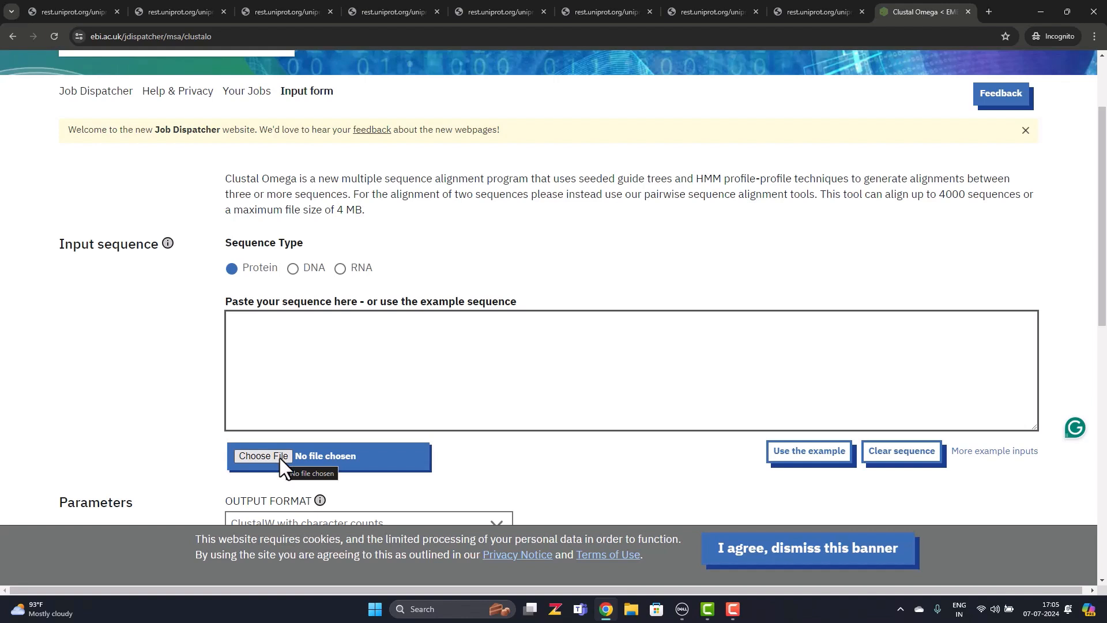
pyautogui.click(279, 456)
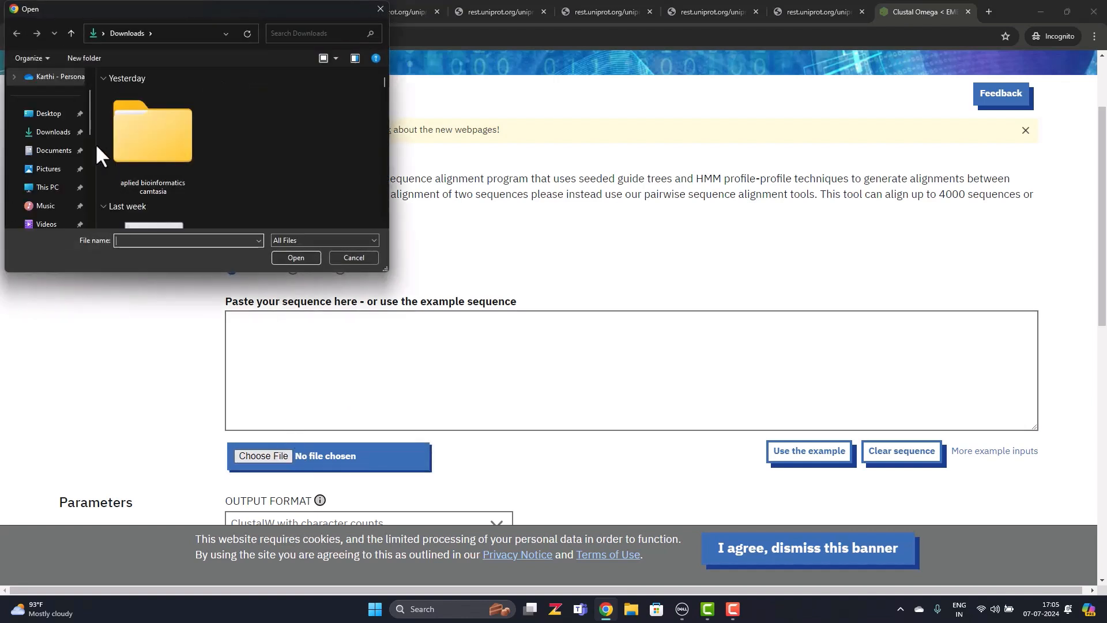
pyautogui.click(55, 114)
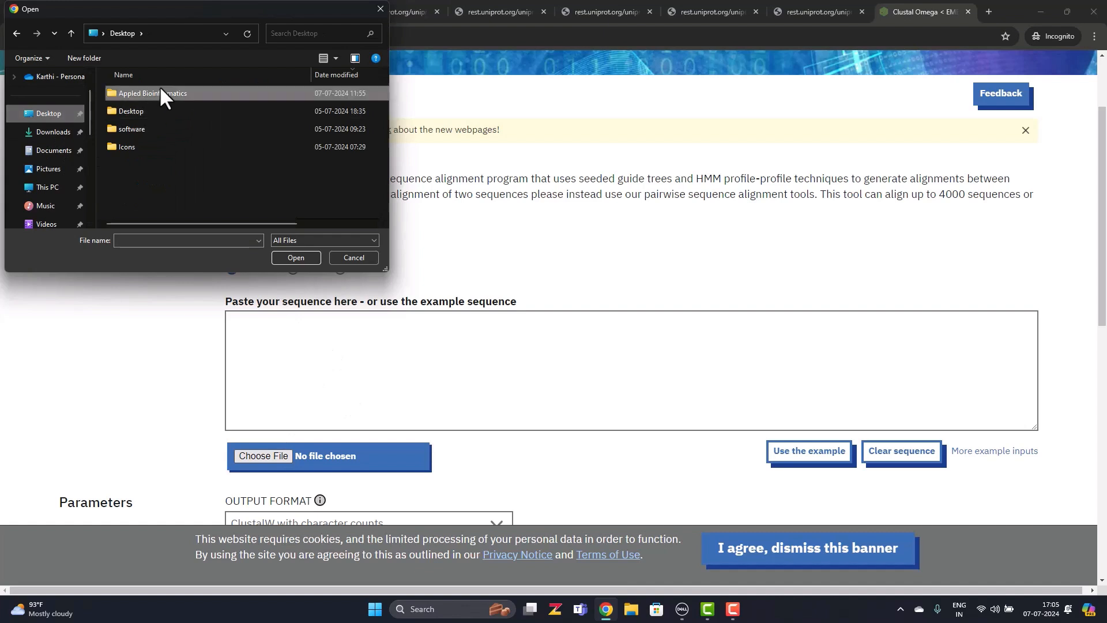
pyautogui.doubleClick(161, 89)
pyautogui.doubleClick(157, 91)
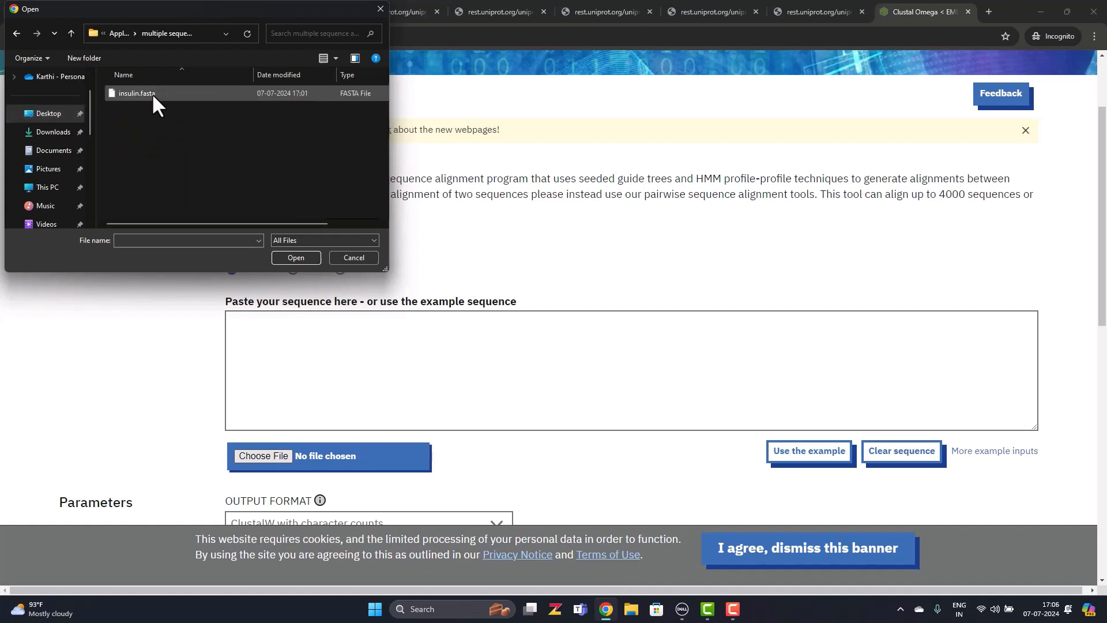
pyautogui.click(153, 94)
pyautogui.click(297, 258)
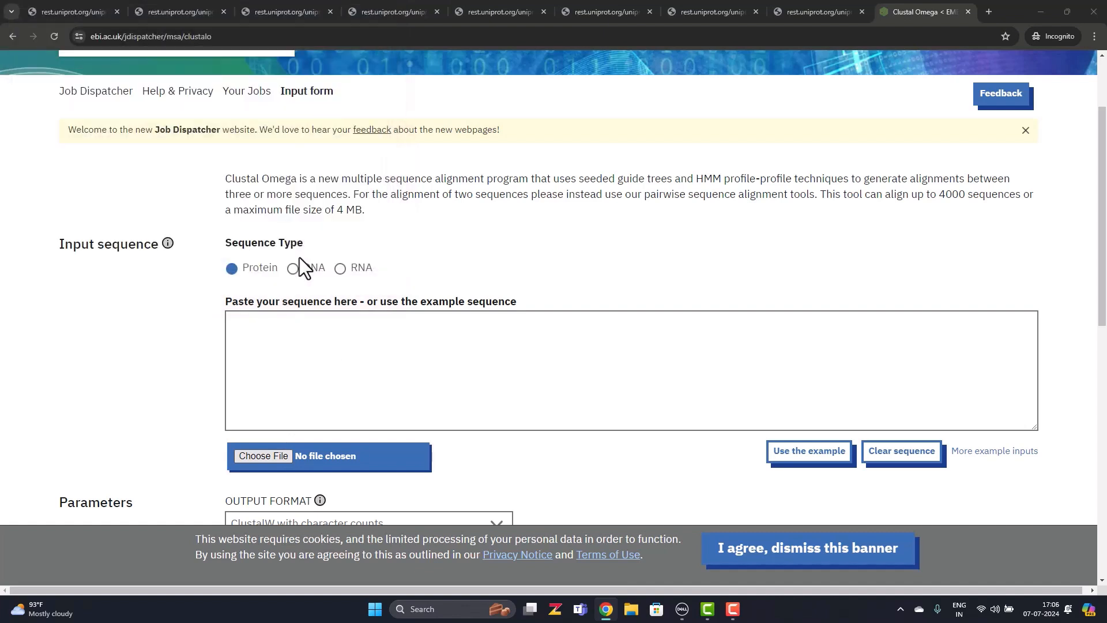
# Step: Examine the available output formats and the additional alignment parameters of the Clustal Omega form
pyautogui.scroll(-2, 198, 383)
pyautogui.scroll(-3, 199, 381)
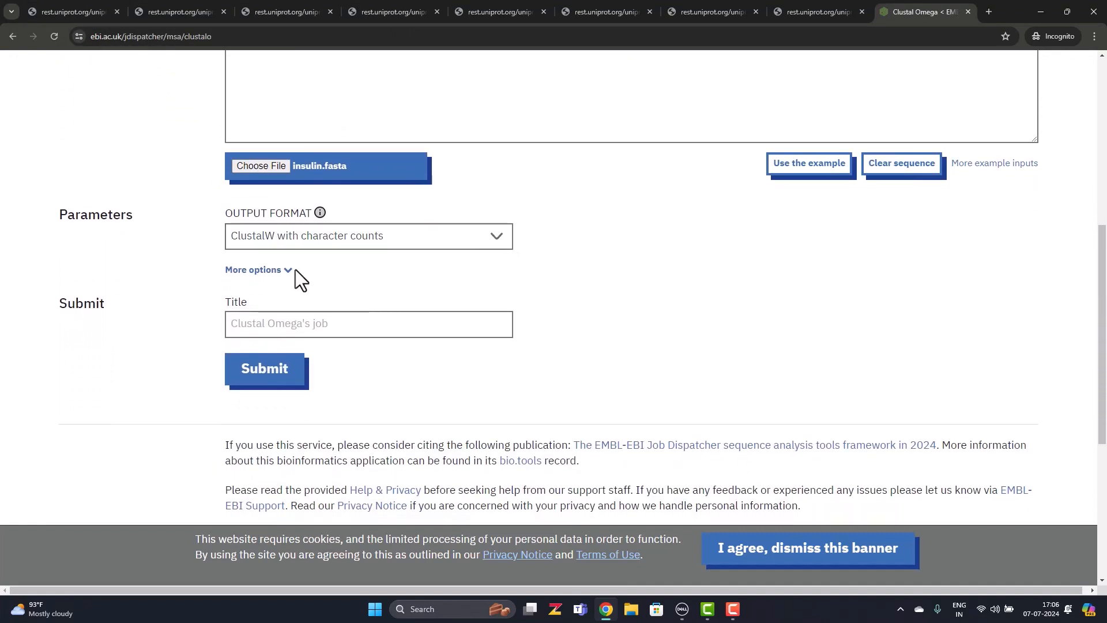
pyautogui.click(495, 236)
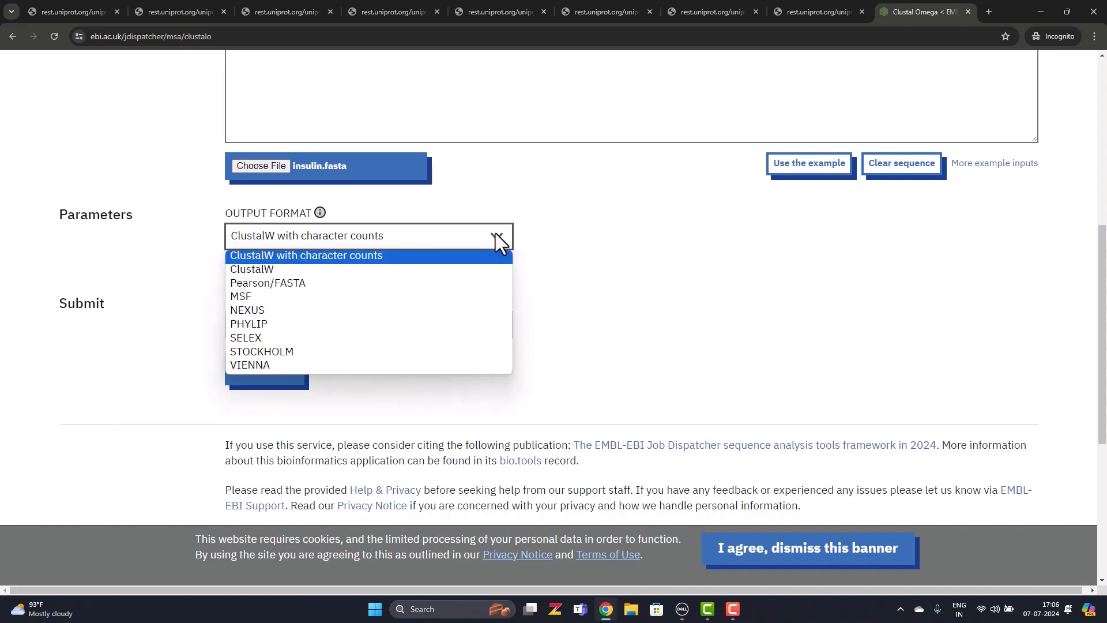
pyautogui.click(564, 218)
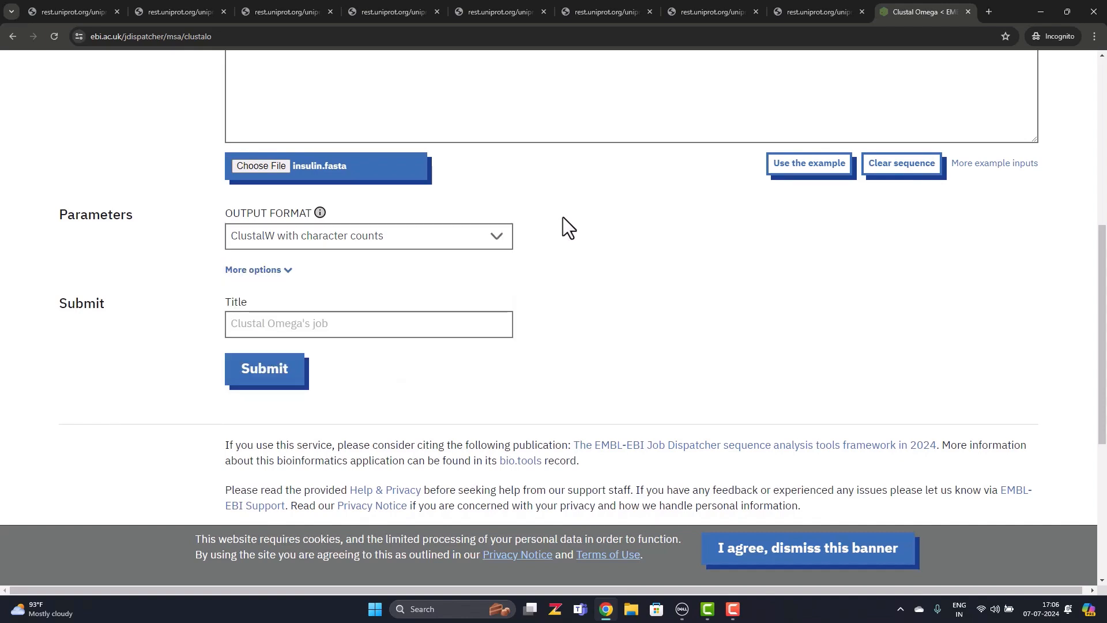
pyautogui.scroll(-1, 558, 217)
pyautogui.scroll(2, 553, 219)
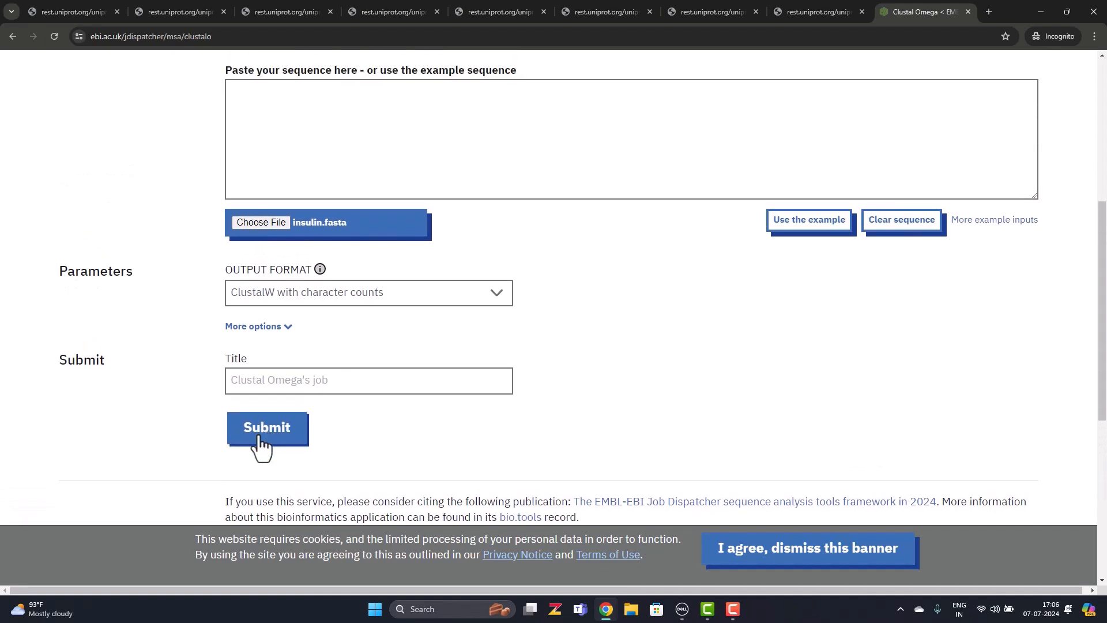
pyautogui.click(287, 327)
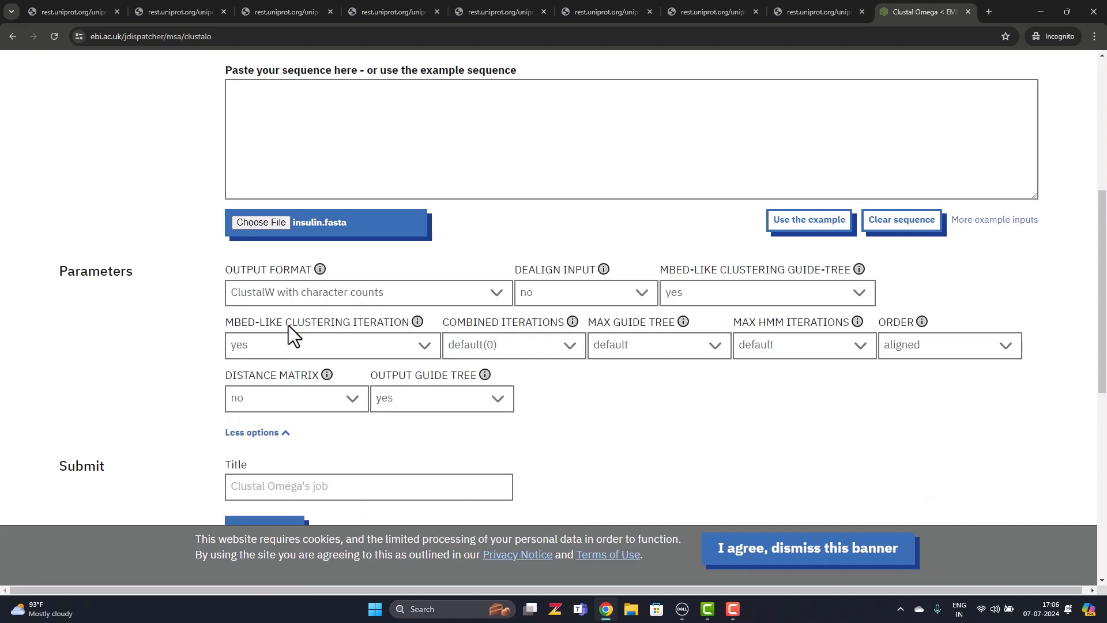
pyautogui.scroll(-2, 288, 325)
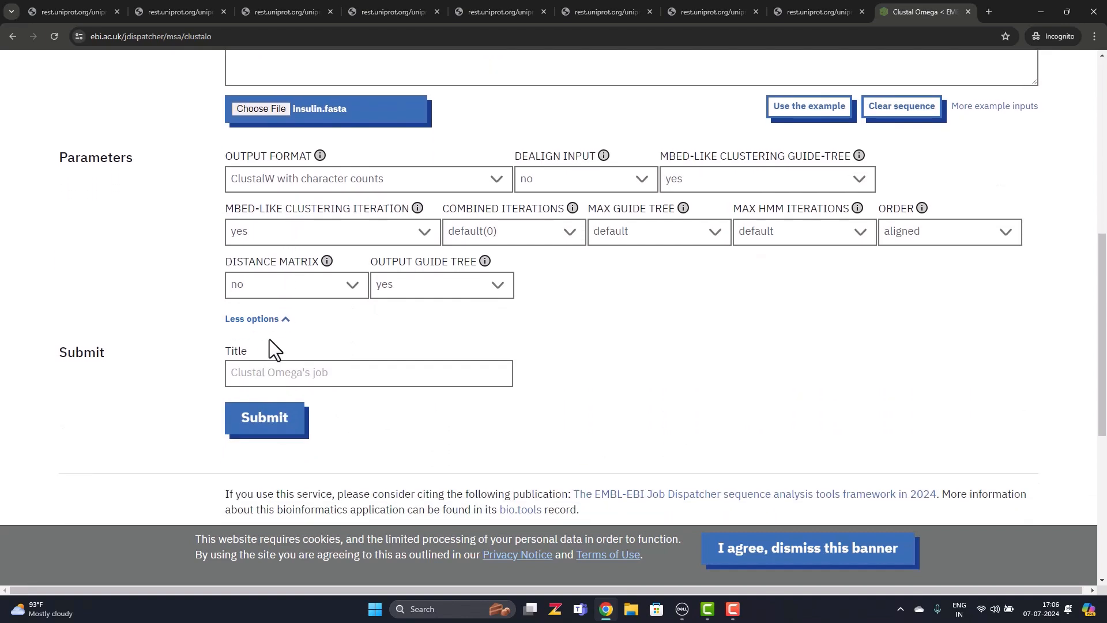
pyautogui.click(285, 321)
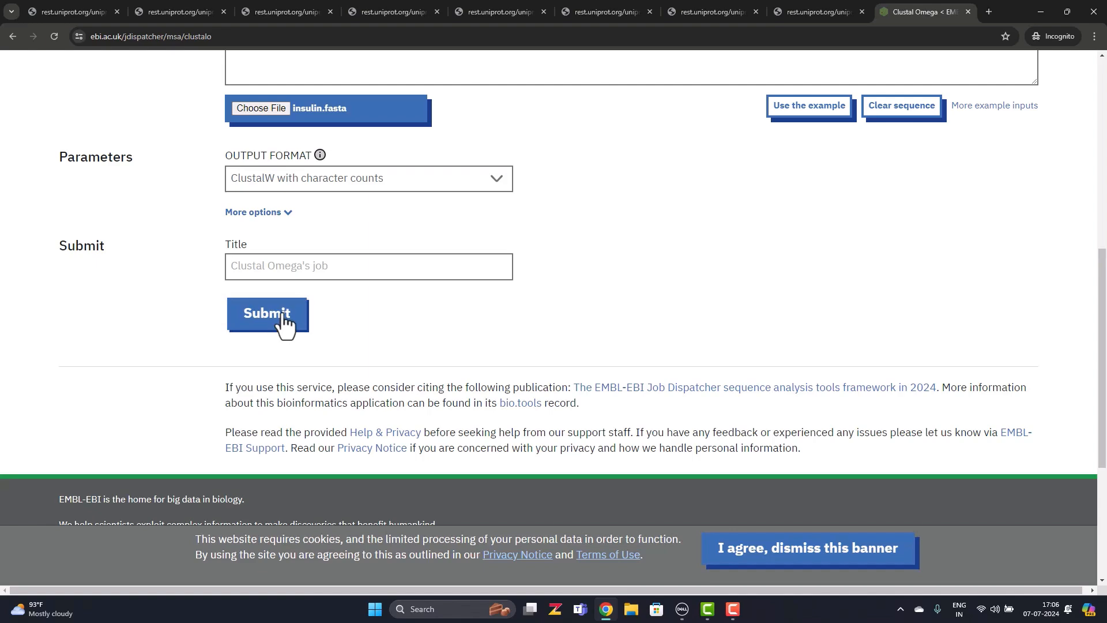
# Step: Submit the Clustal Omega job for the uploaded file and open its results
pyautogui.click(284, 322)
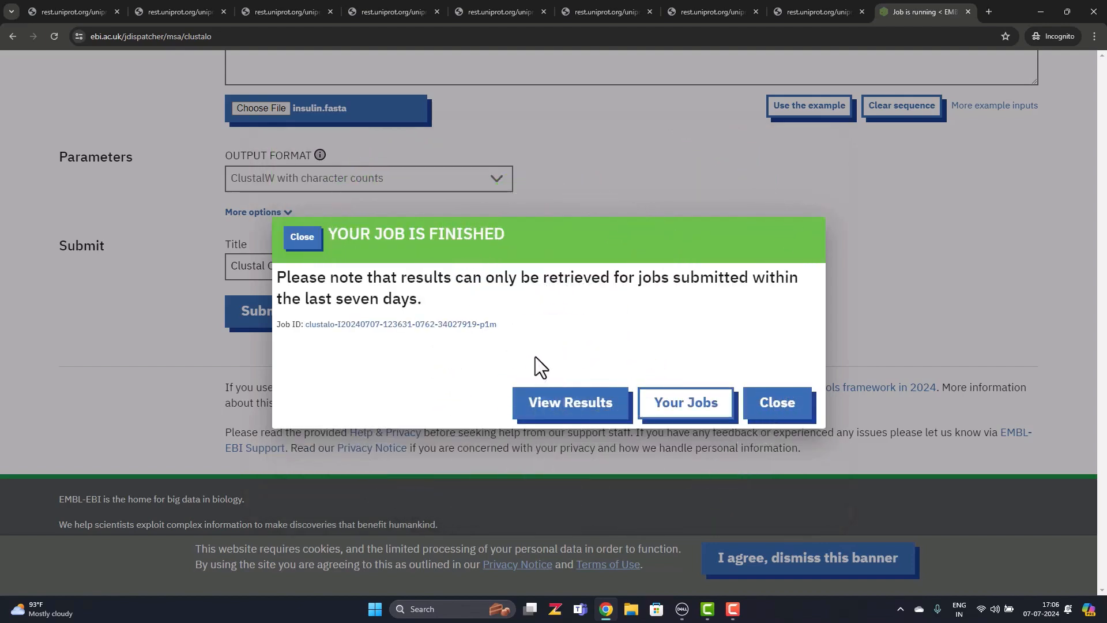
pyautogui.click(543, 410)
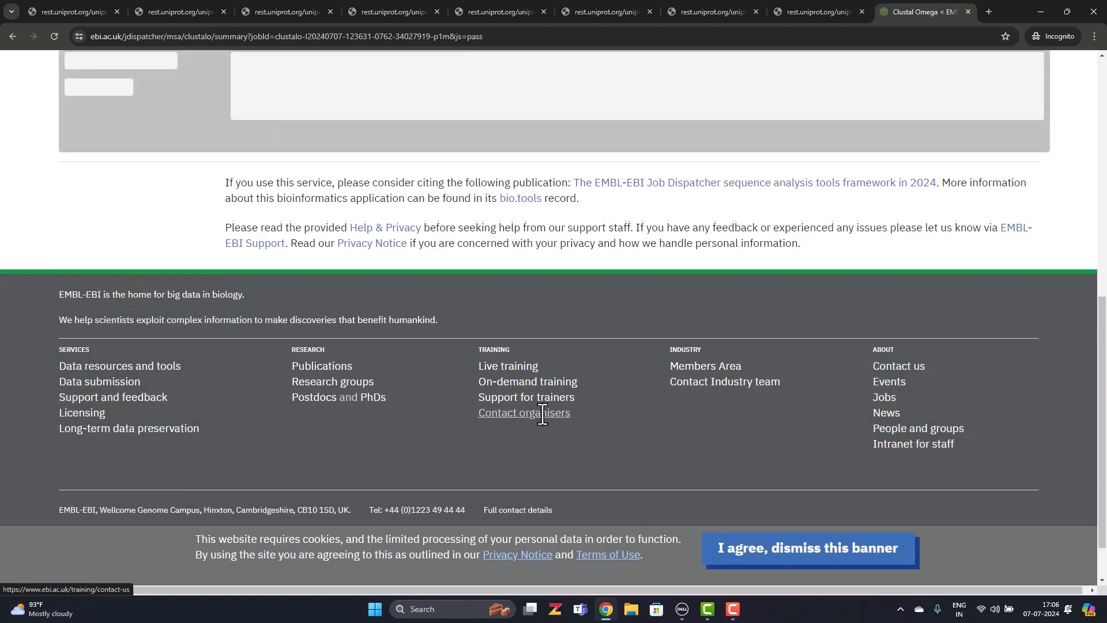
pyautogui.scroll(-2, 544, 413)
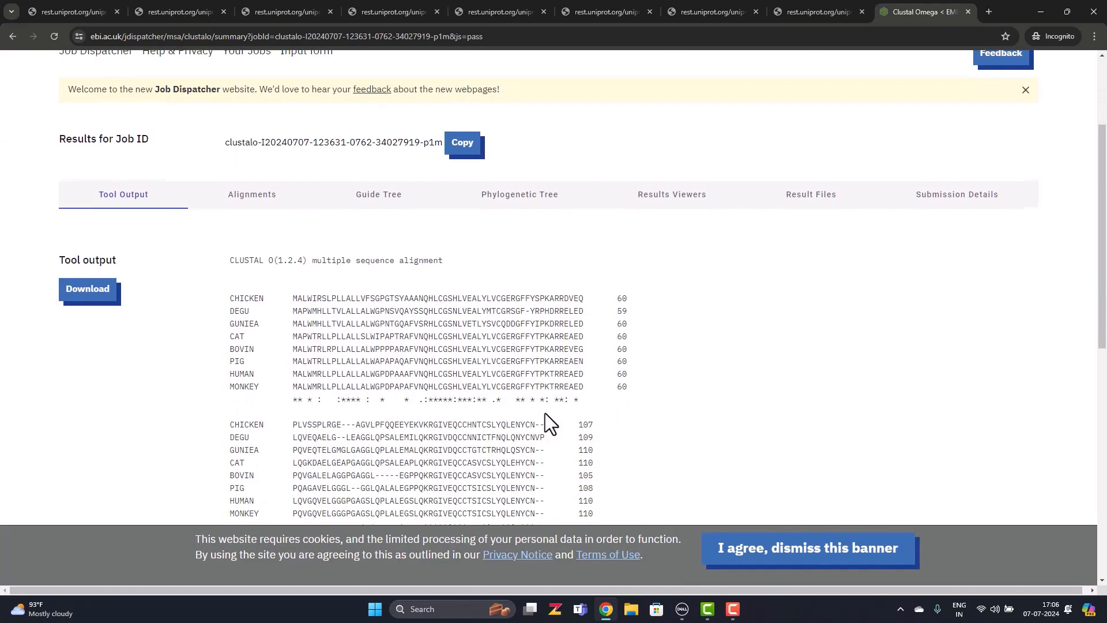
pyautogui.scroll(3, 545, 413)
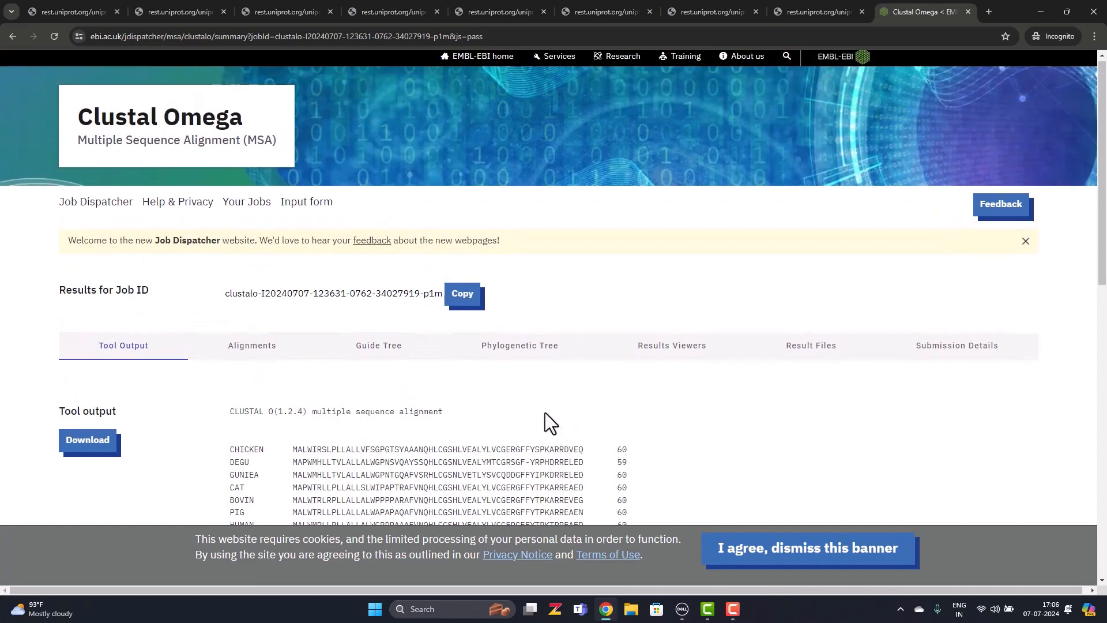
pyautogui.scroll(-2, 545, 413)
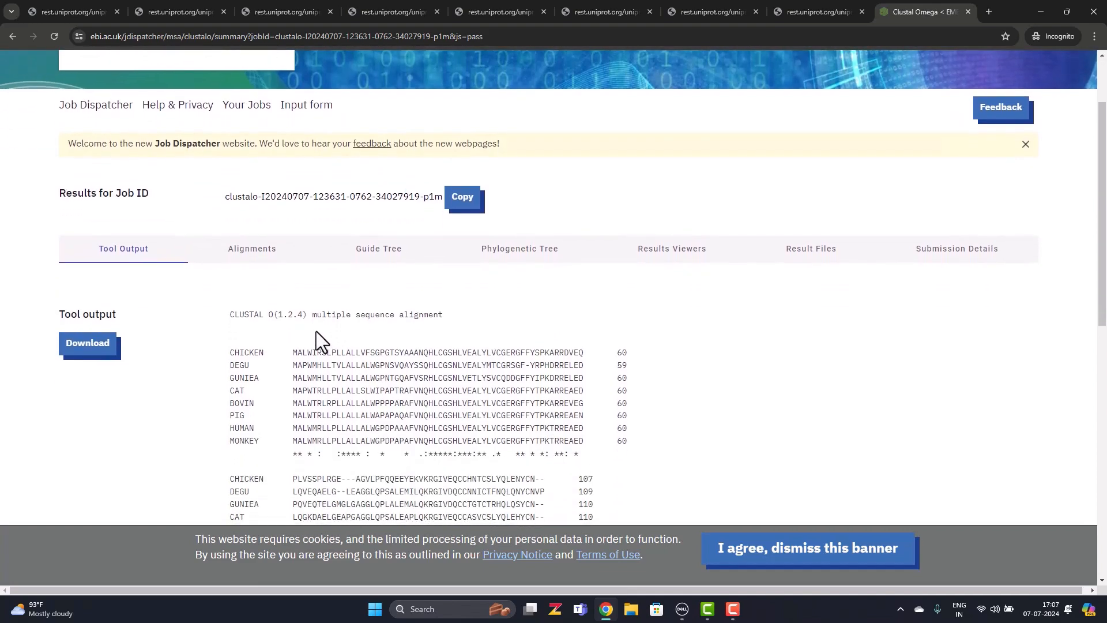
# Step: Look through the Alignments, Guide Tree, Phylogenetic Tree, Results Viewers and Result Files sections, and return to Tool Output
pyautogui.click(263, 263)
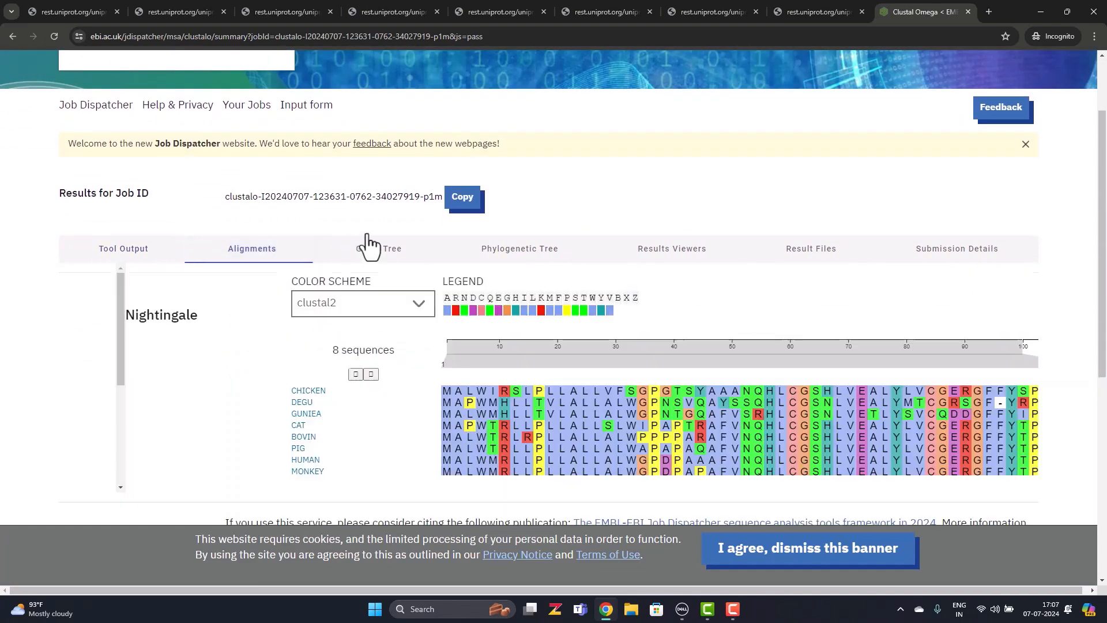
pyautogui.click(378, 254)
pyautogui.click(511, 254)
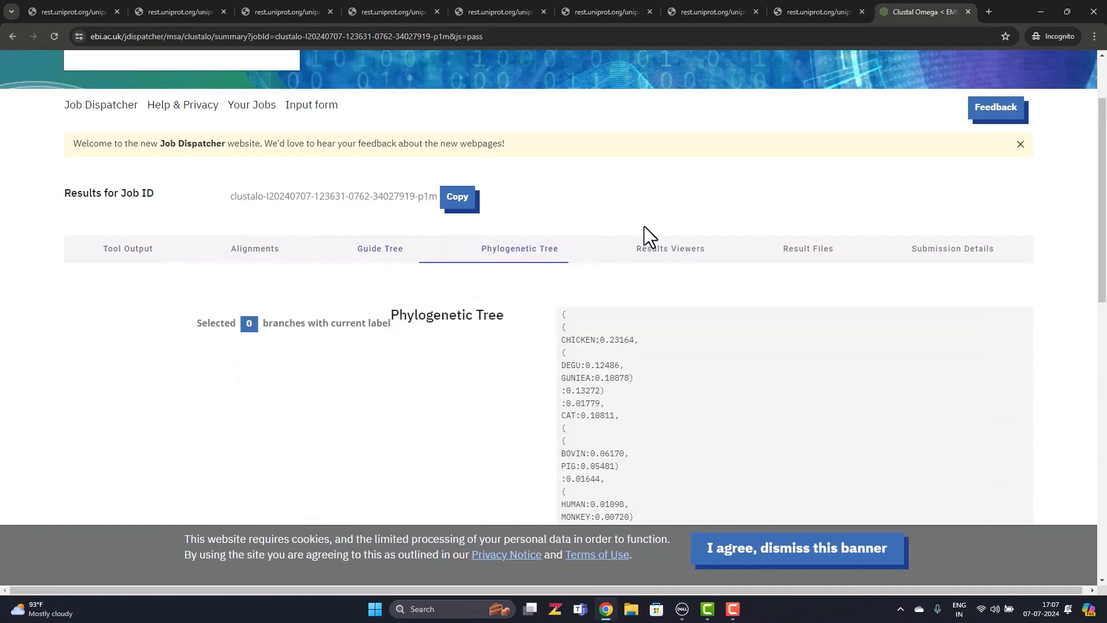
pyautogui.click(662, 254)
pyautogui.click(803, 254)
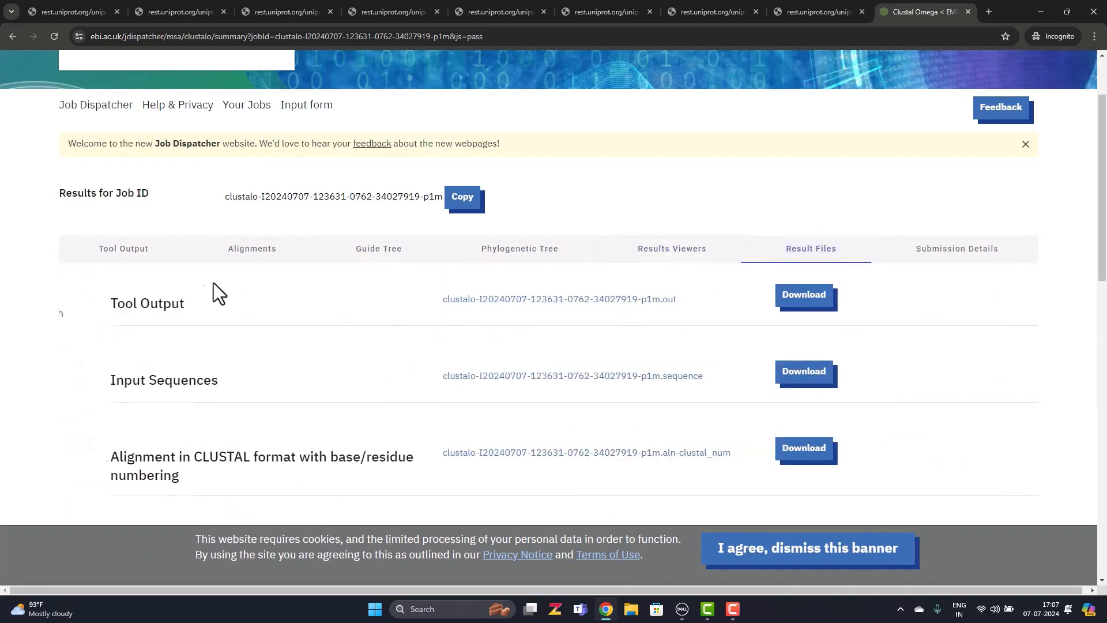
pyautogui.click(137, 255)
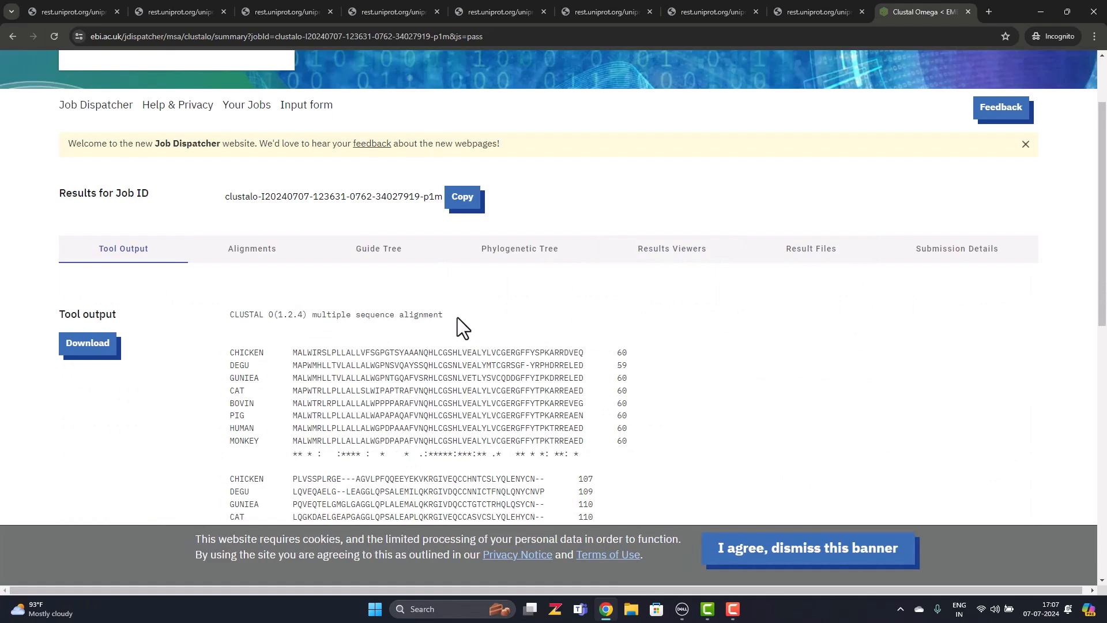
# Step: Show the alignment with colours in the tool output and examine the residues and the conservation symbols beneath them
pyautogui.scroll(-3, 574, 328)
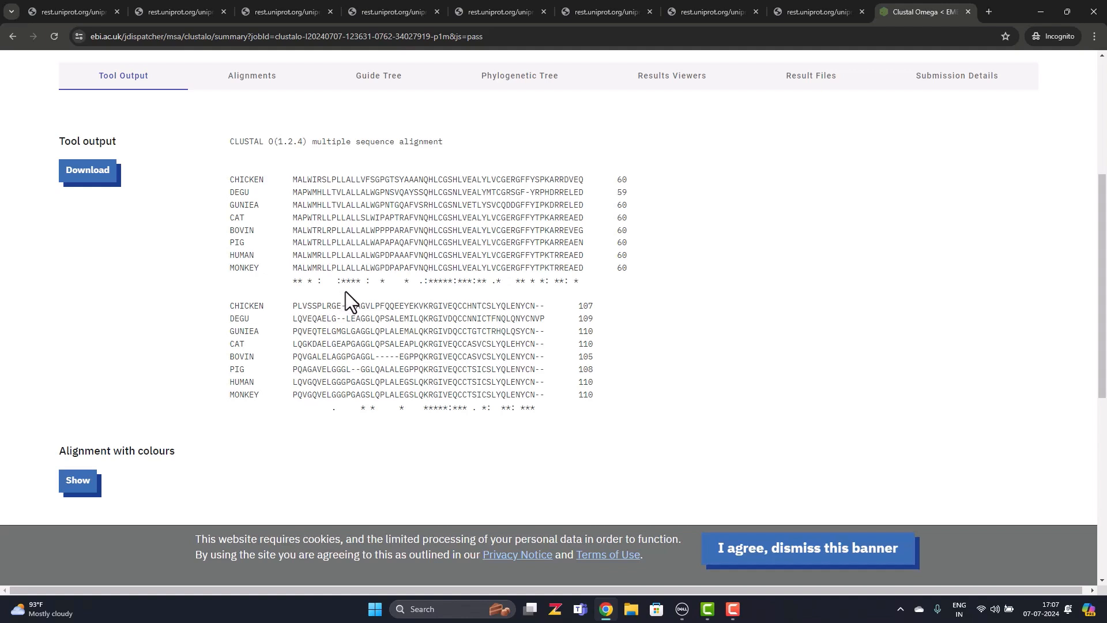
pyautogui.scroll(-2, 369, 282)
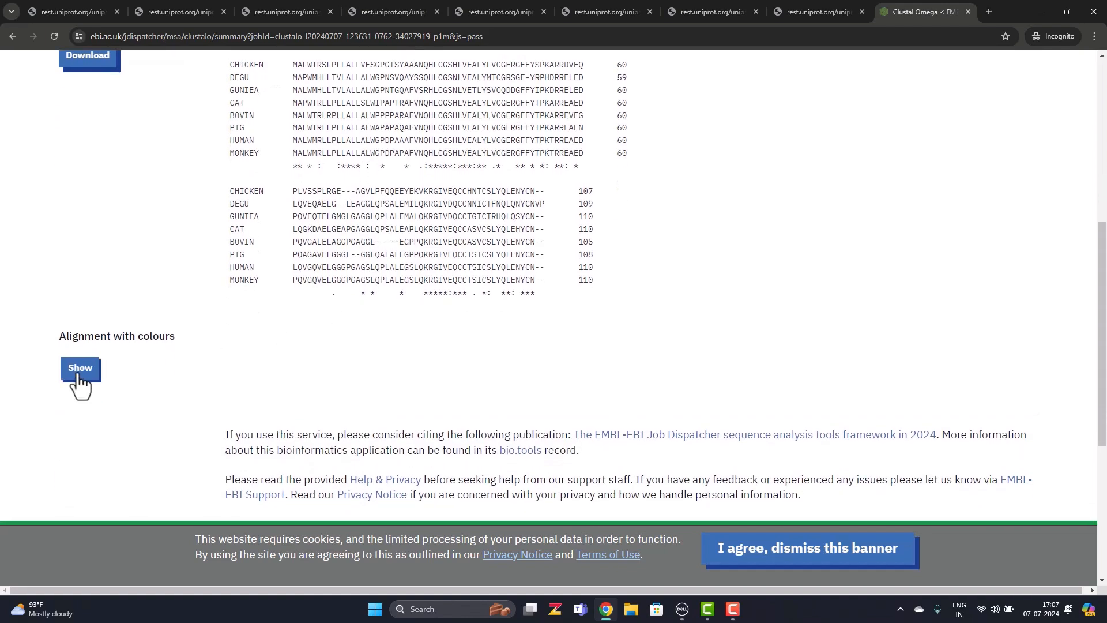
pyautogui.click(78, 375)
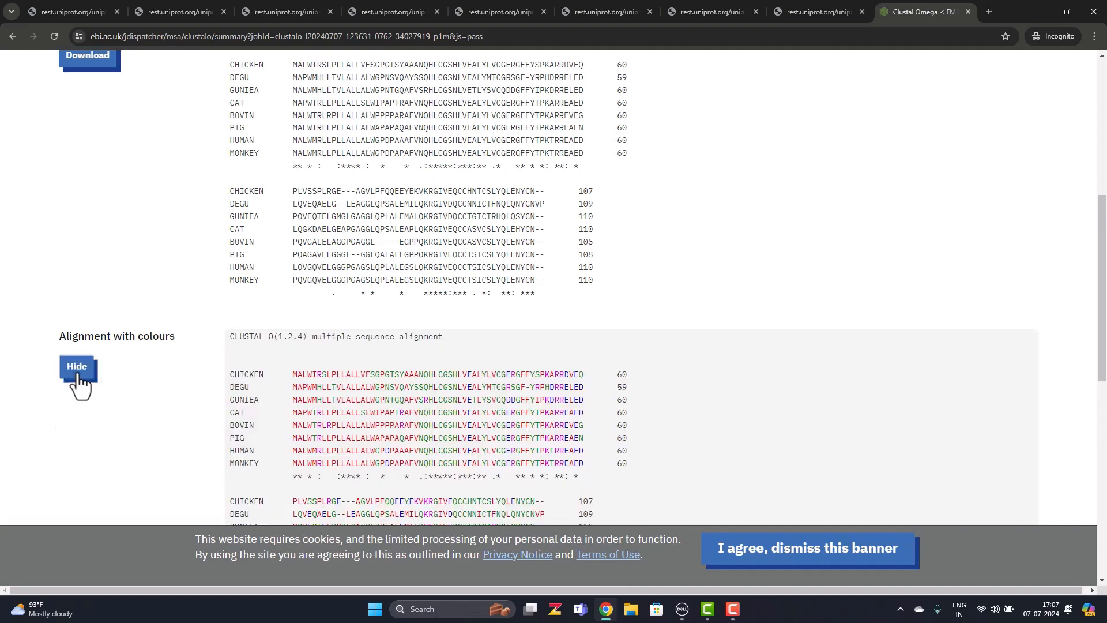
pyautogui.scroll(-2, 521, 279)
pyautogui.scroll(-2, 523, 281)
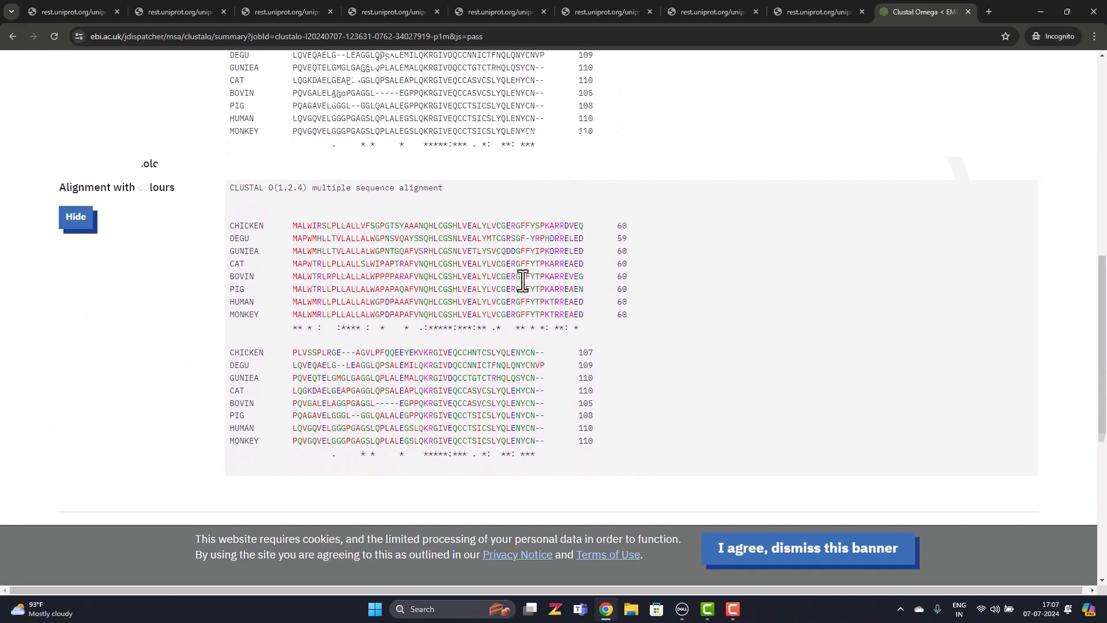
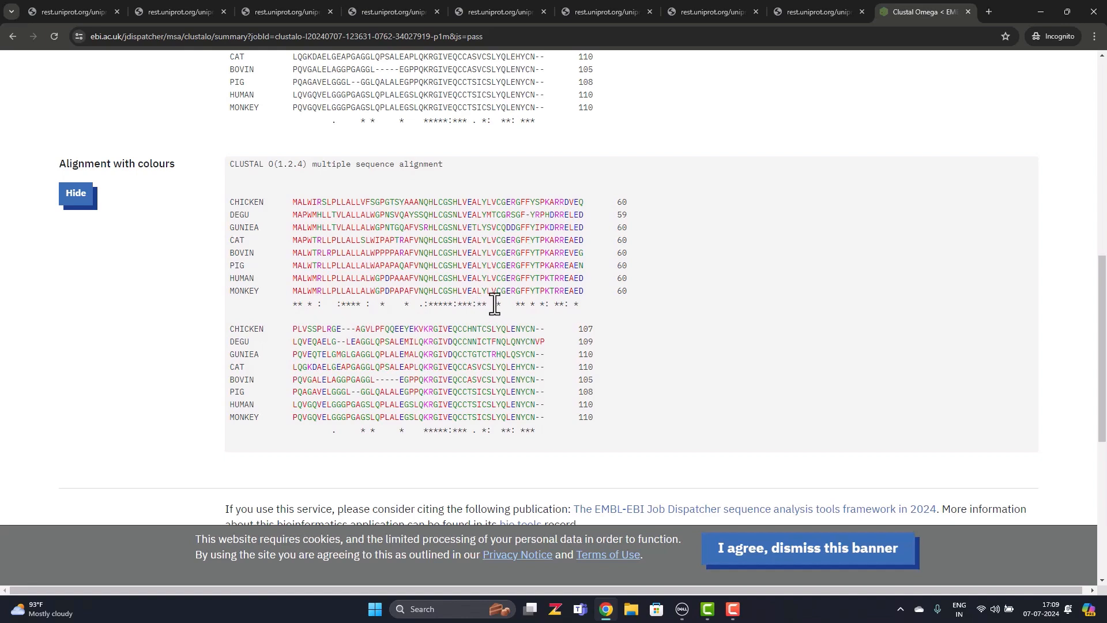
pyautogui.moveTo(491, 304); pyautogui.dragTo(496, 304)
pyautogui.click(586, 286)
pyautogui.scroll(5, 643, 282)
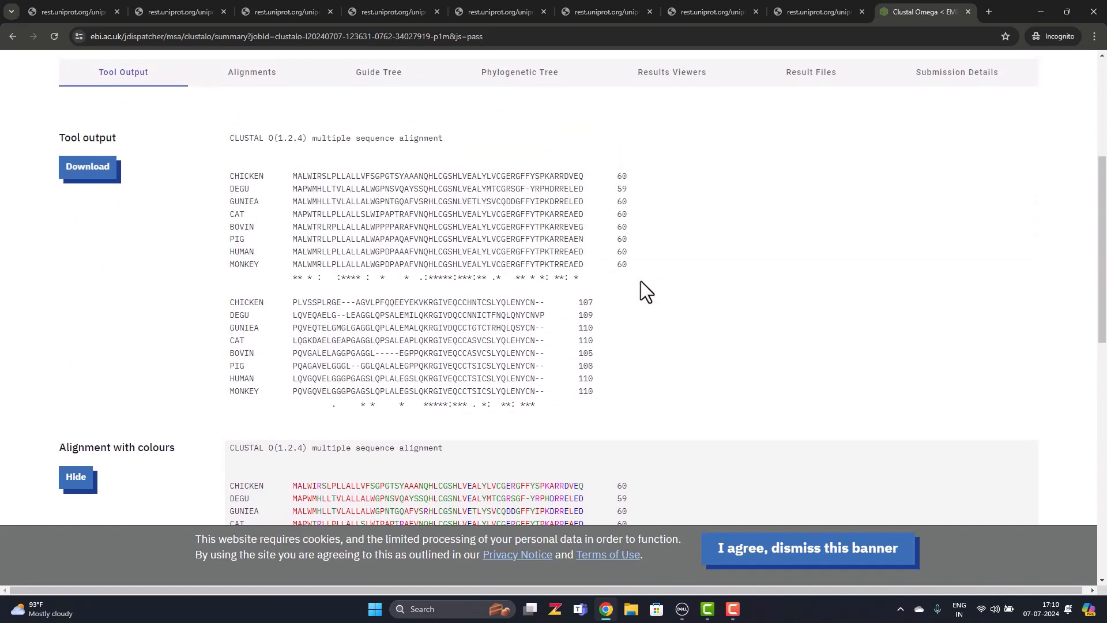
pyautogui.scroll(2, 641, 283)
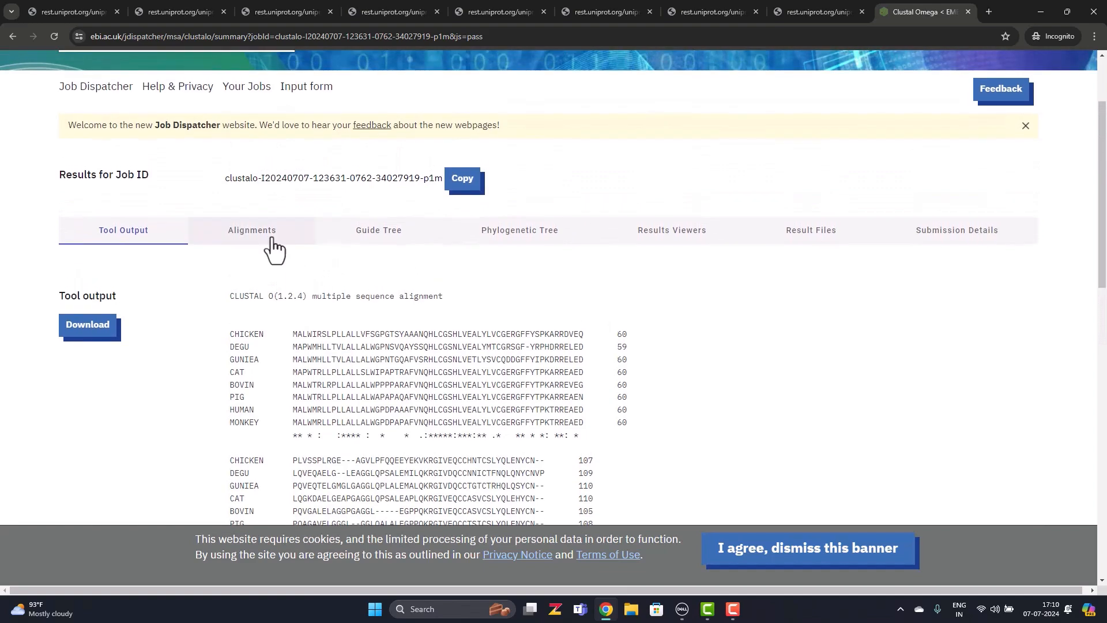
# Step: Open the Alignments view of the Clustal Omega results and examine the available colour schemes, keeping clustal2
pyautogui.scroll(-1, 272, 236)
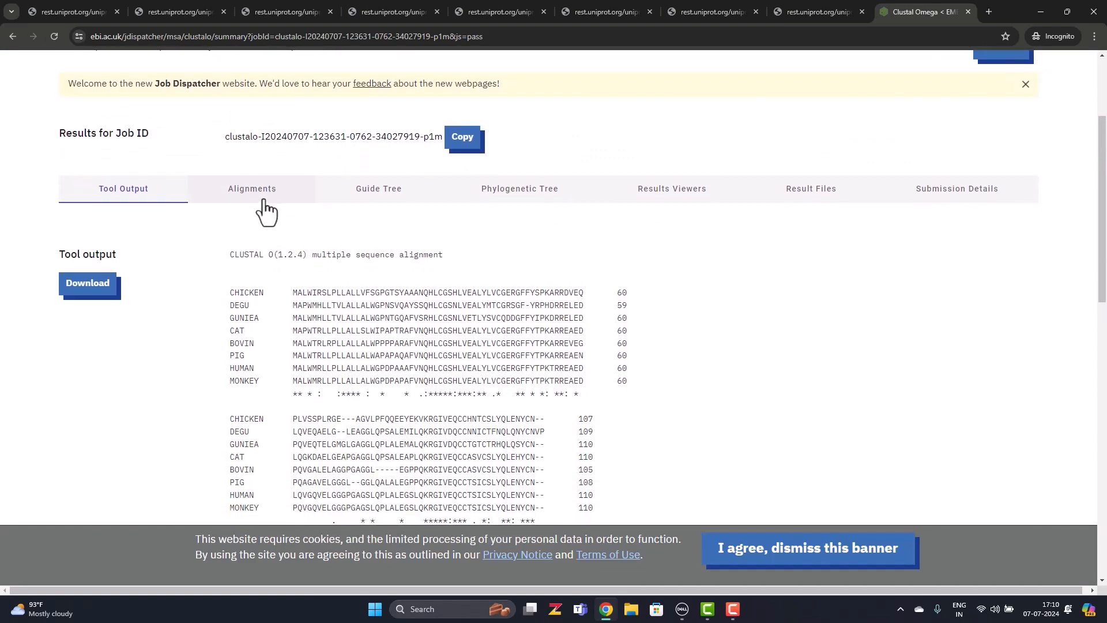
pyautogui.click(266, 211)
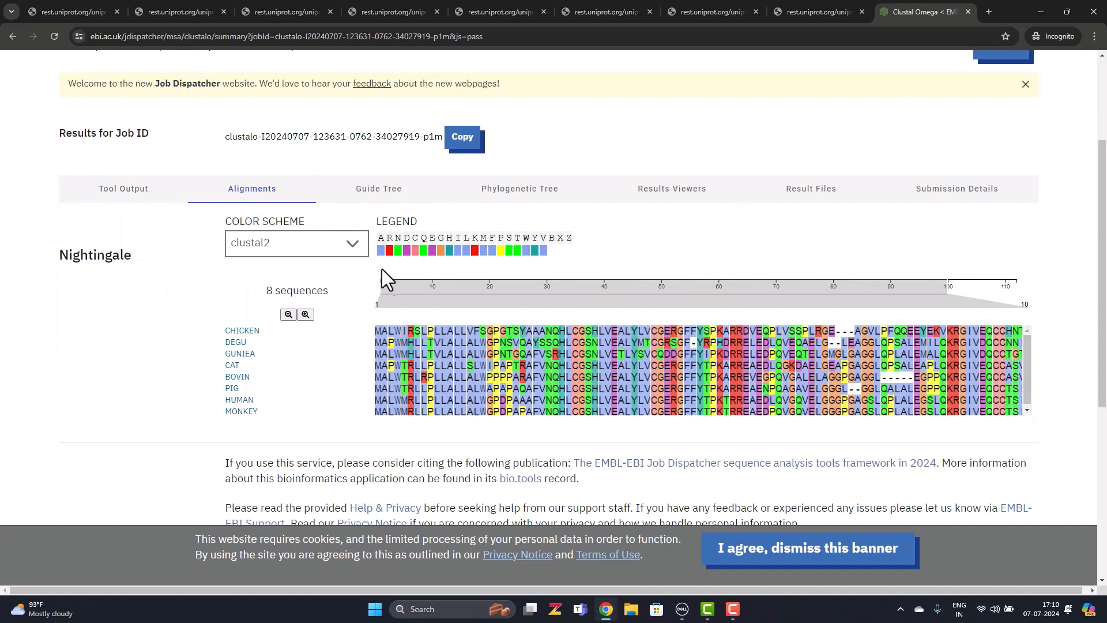
pyautogui.click(354, 244)
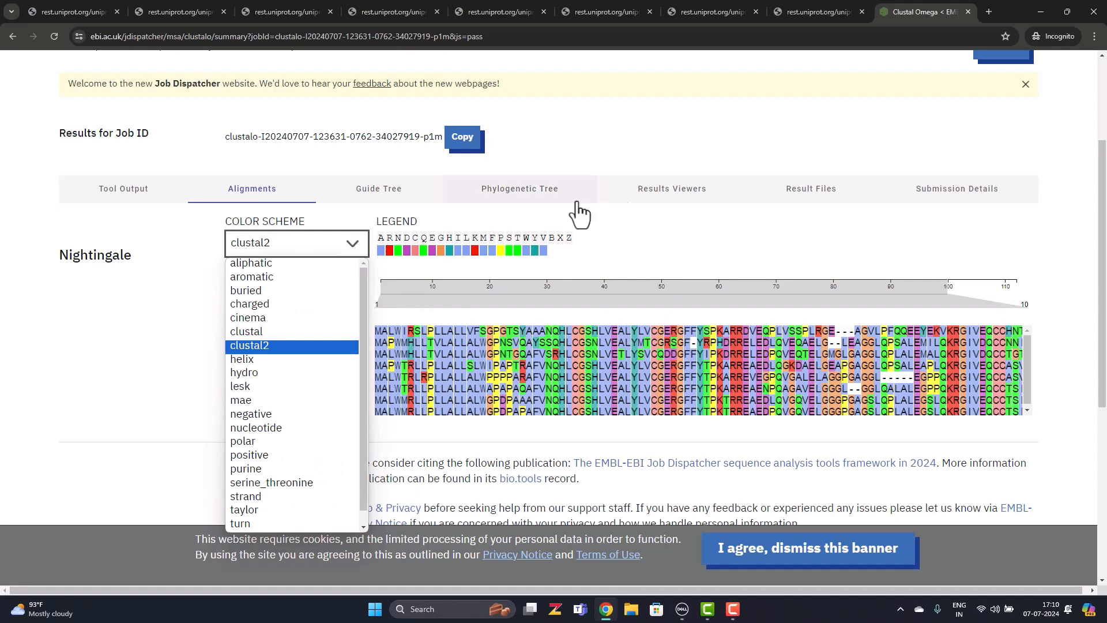
pyautogui.click(655, 220)
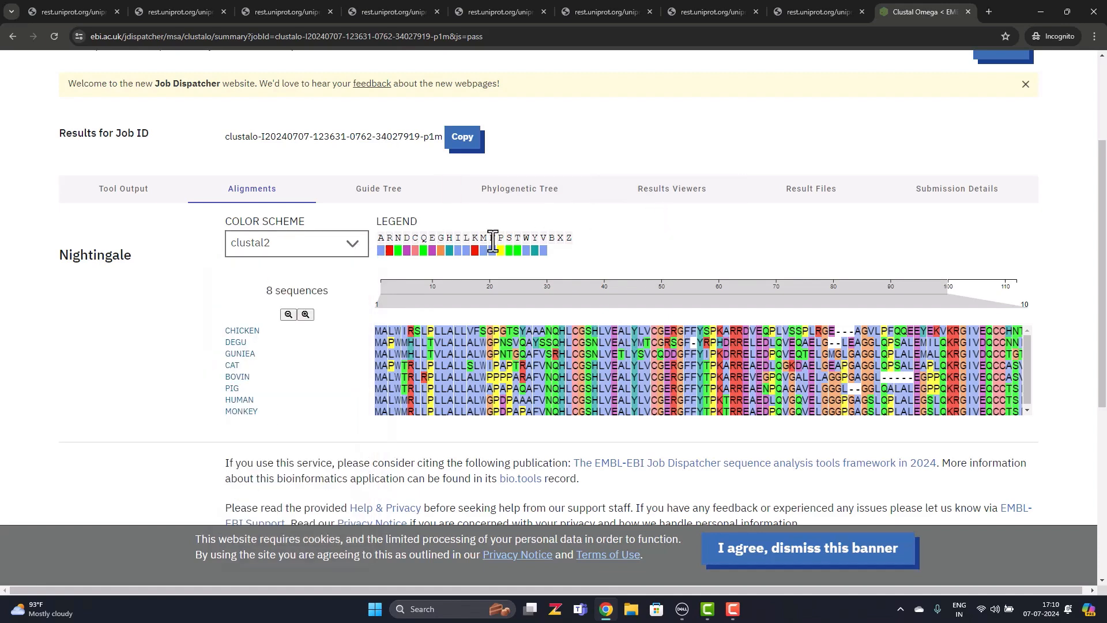
# Step: Open the Guide Tree results and examine the phylogram of the eight species with the page enlarged to 150%
pyautogui.click(389, 199)
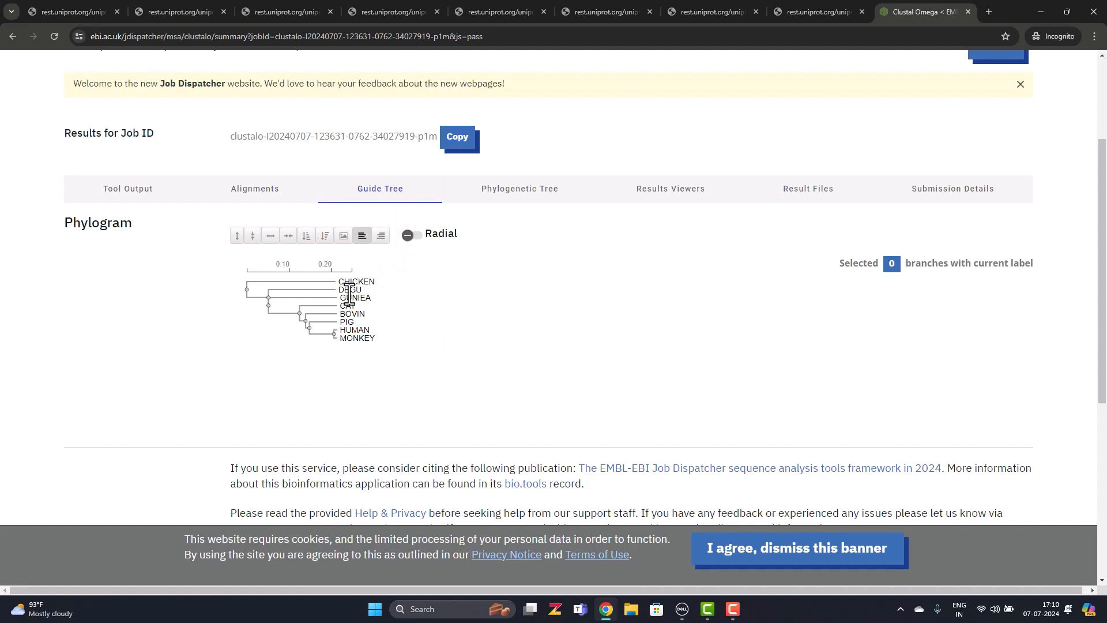
pyautogui.scroll(2, 346, 301)
pyautogui.scroll(-1, 344, 304)
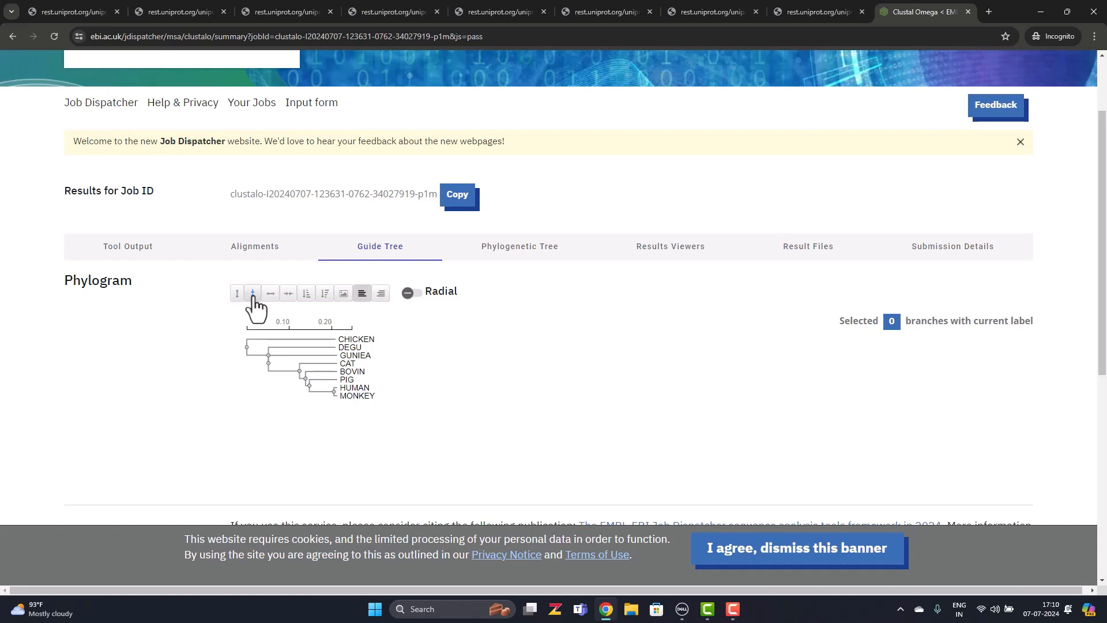
pyautogui.scroll(-3, 558, 327)
pyautogui.scroll(2, 558, 327)
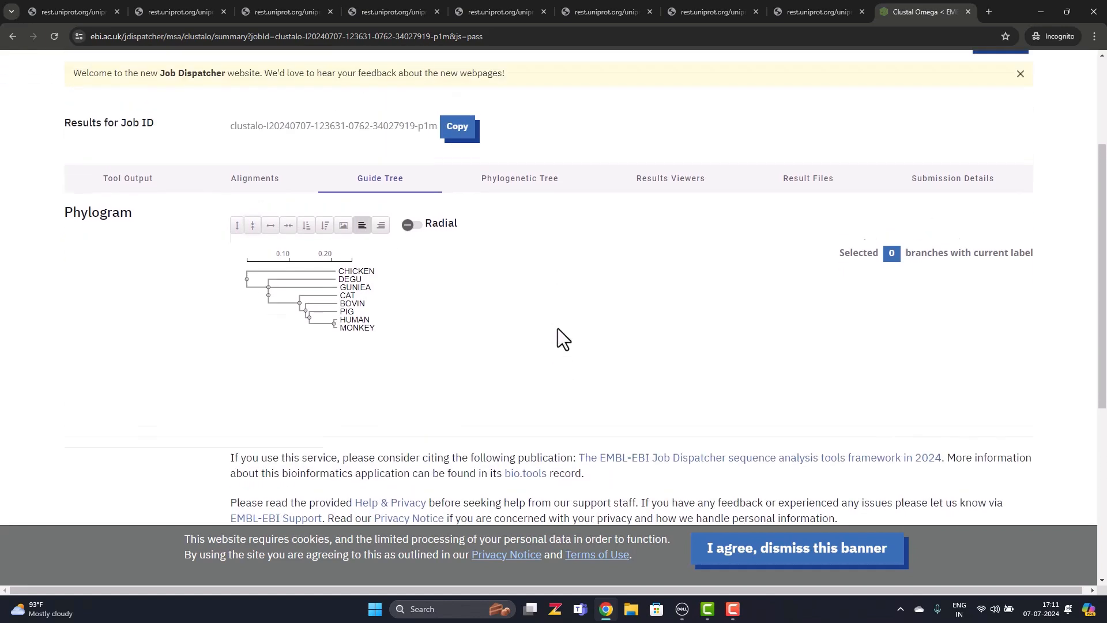
pyautogui.scroll(1, 558, 330)
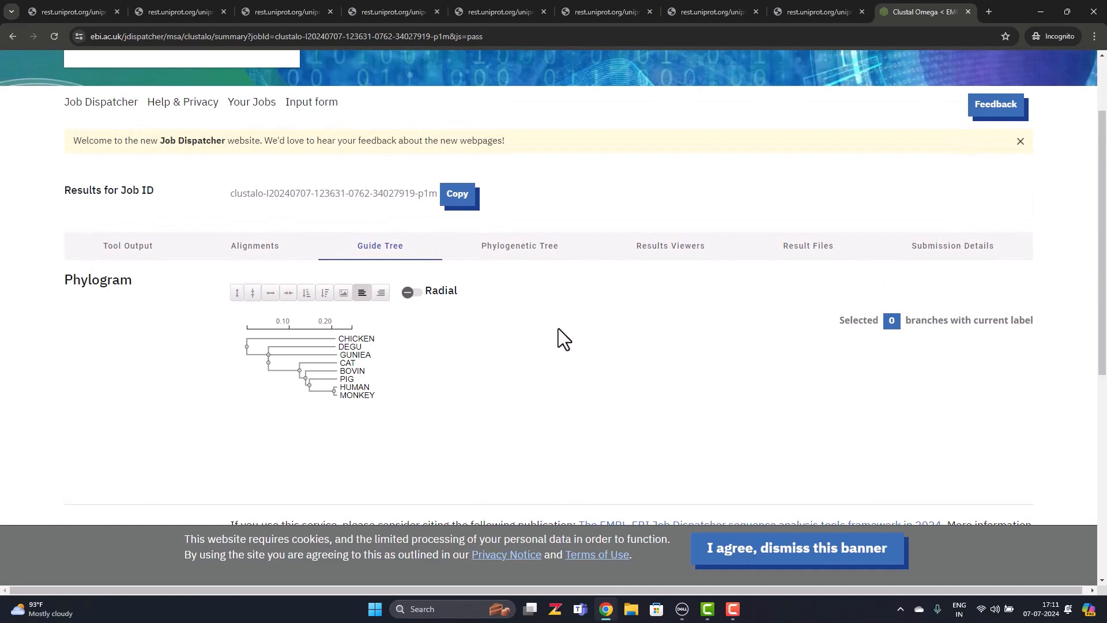
pyautogui.hotkey('ctrl', '+')
pyautogui.hotkey('ctrl', '+')
pyautogui.hotkey('ctrl', '+')
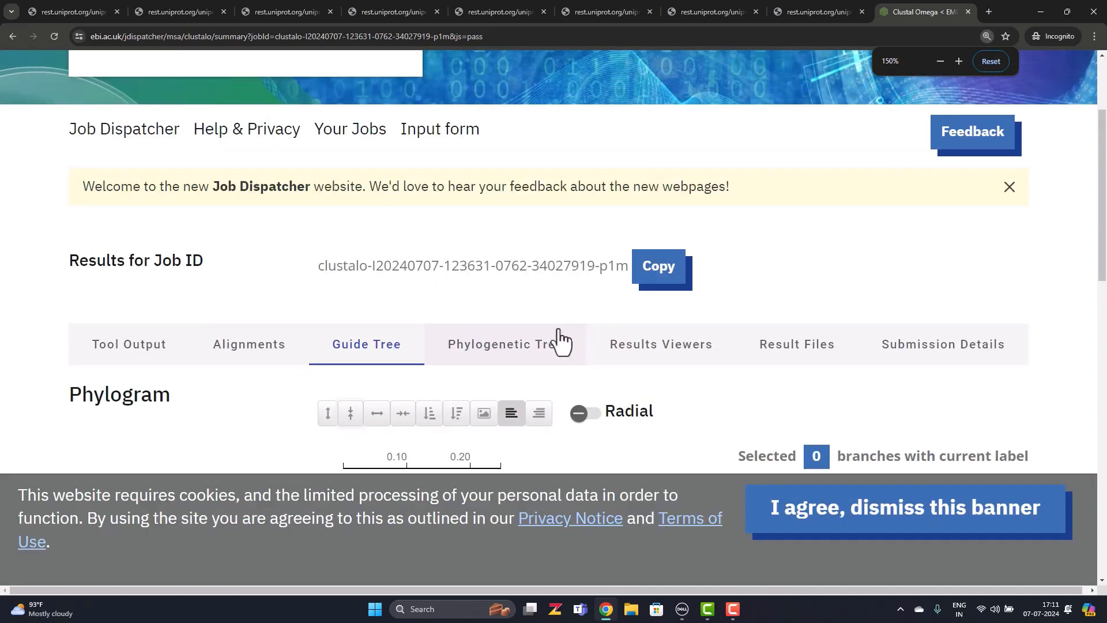
pyautogui.scroll(-3, 581, 334)
pyautogui.scroll(1, 580, 327)
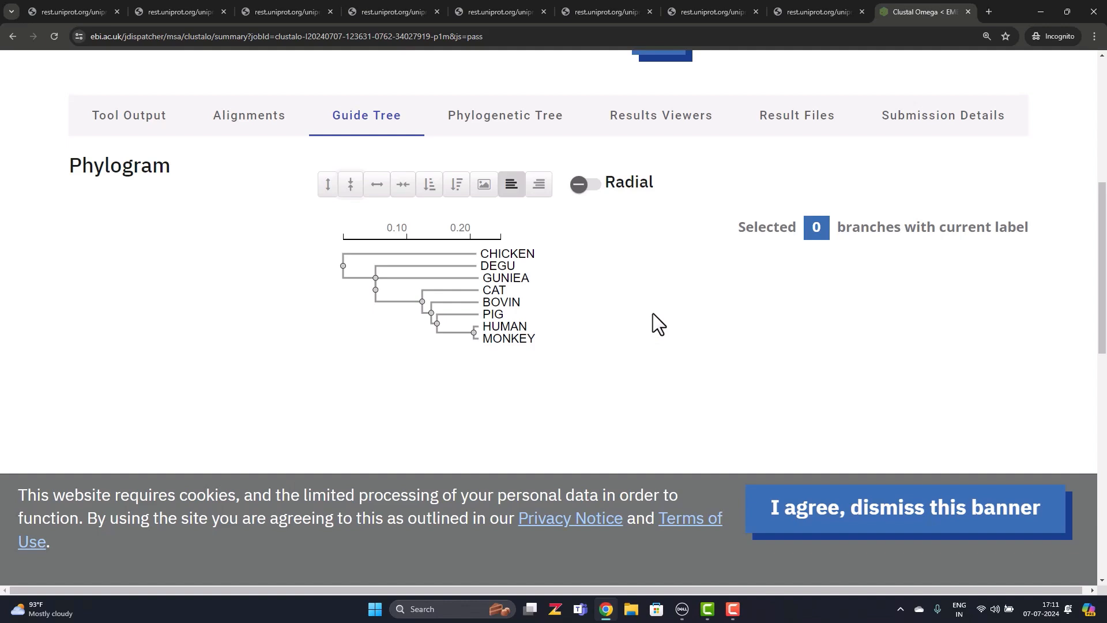
# Step: Open the Phylogenetic Tree results and examine the branch lengths and the phylogram of the species at 200% page zoom
pyautogui.click(521, 133)
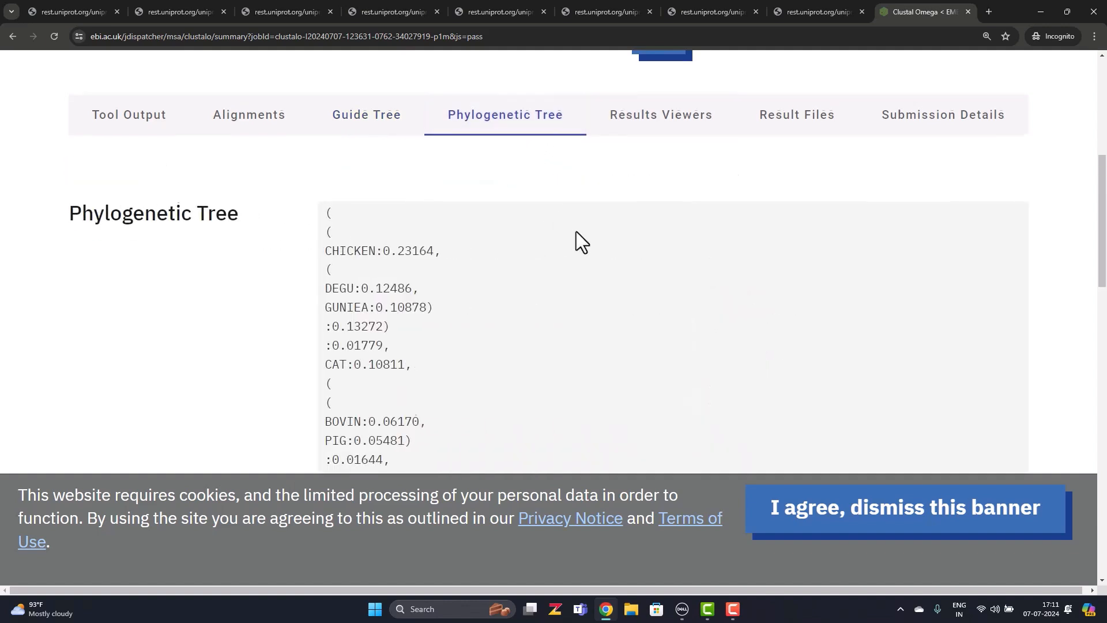
pyautogui.scroll(-3, 577, 237)
pyautogui.scroll(-4, 577, 231)
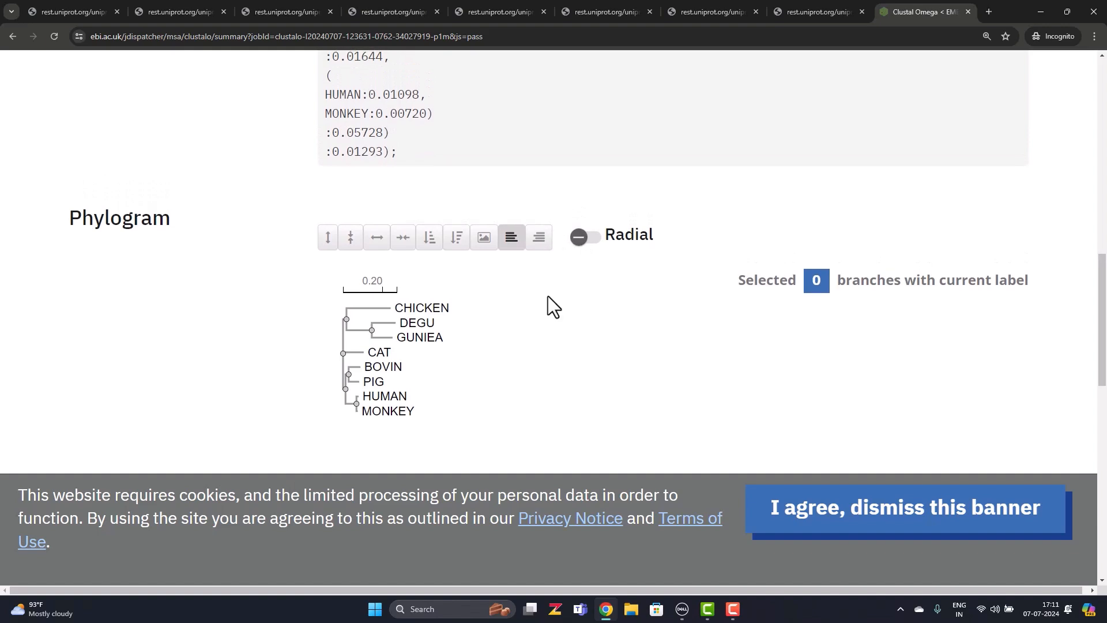
pyautogui.scroll(-1, 547, 296)
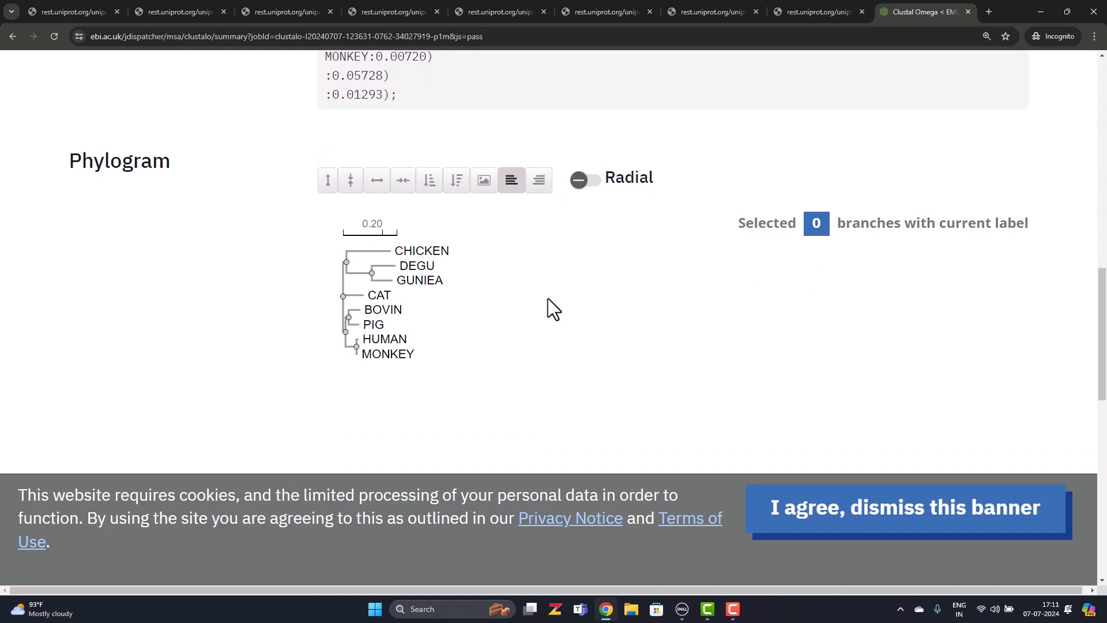
pyautogui.keyDown('ctrl'); pyautogui.scroll(2, 548, 299); pyautogui.keyUp('ctrl')
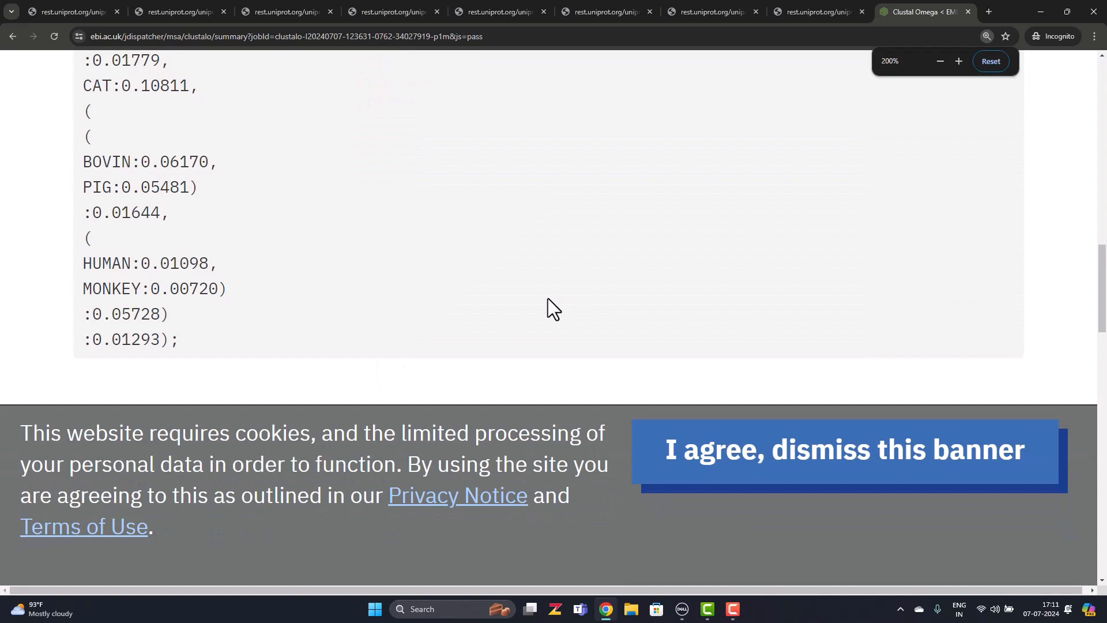
pyautogui.scroll(-5, 571, 286)
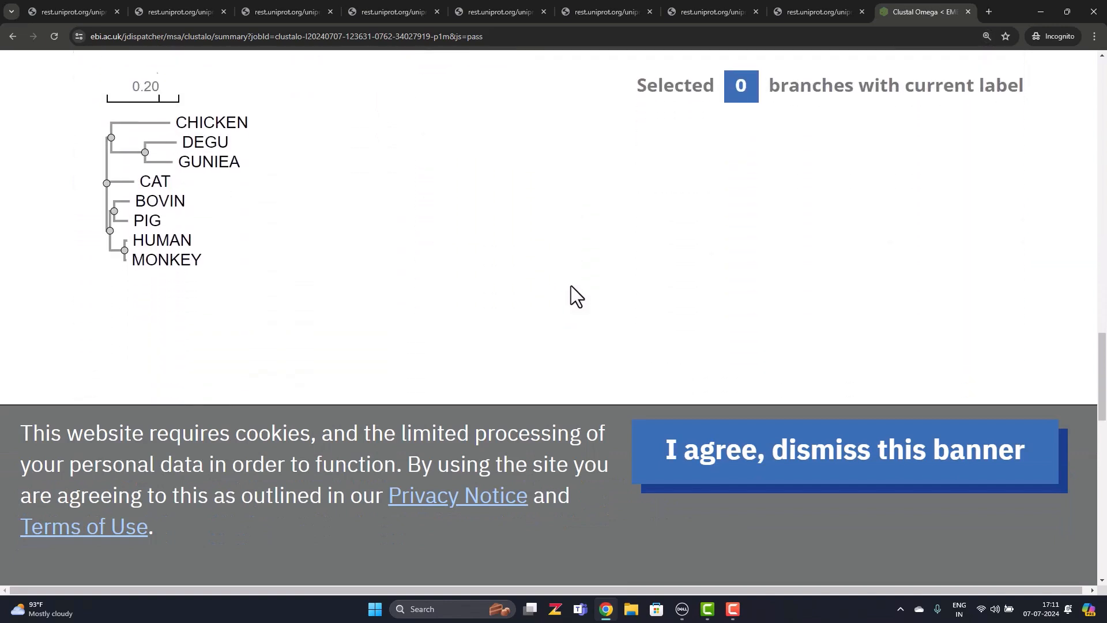
pyautogui.scroll(2, 570, 286)
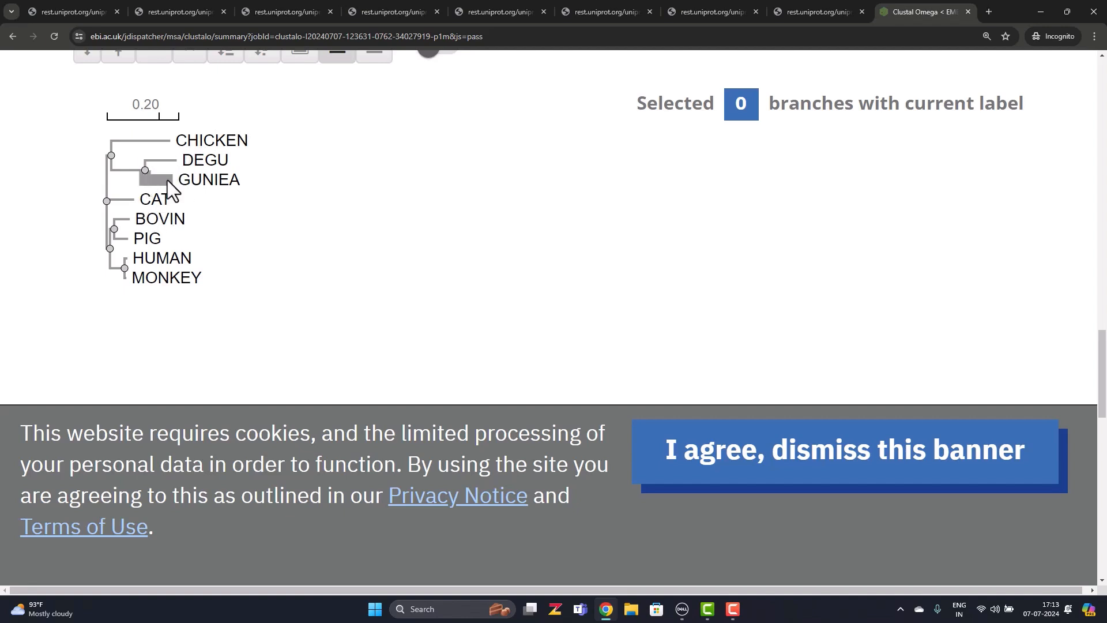
pyautogui.moveTo(168, 179)
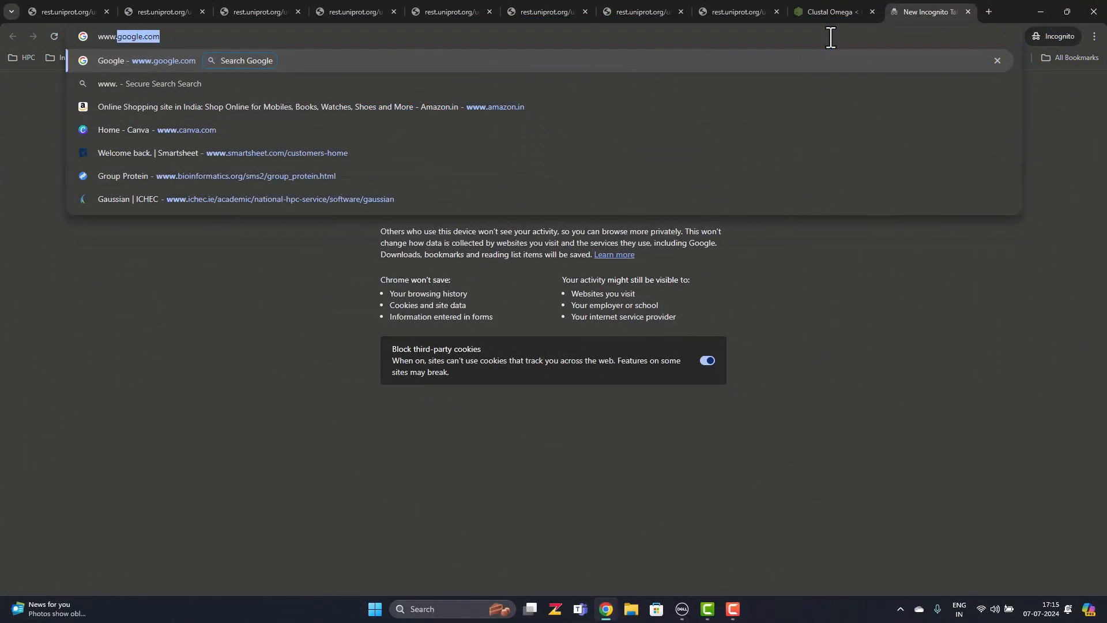
# Step: Go to the EMBL-EBI Job Dispatcher home page, ebi.ac.uk/jdispatcher, in the new browser tab
pyautogui.write('bi.ack')
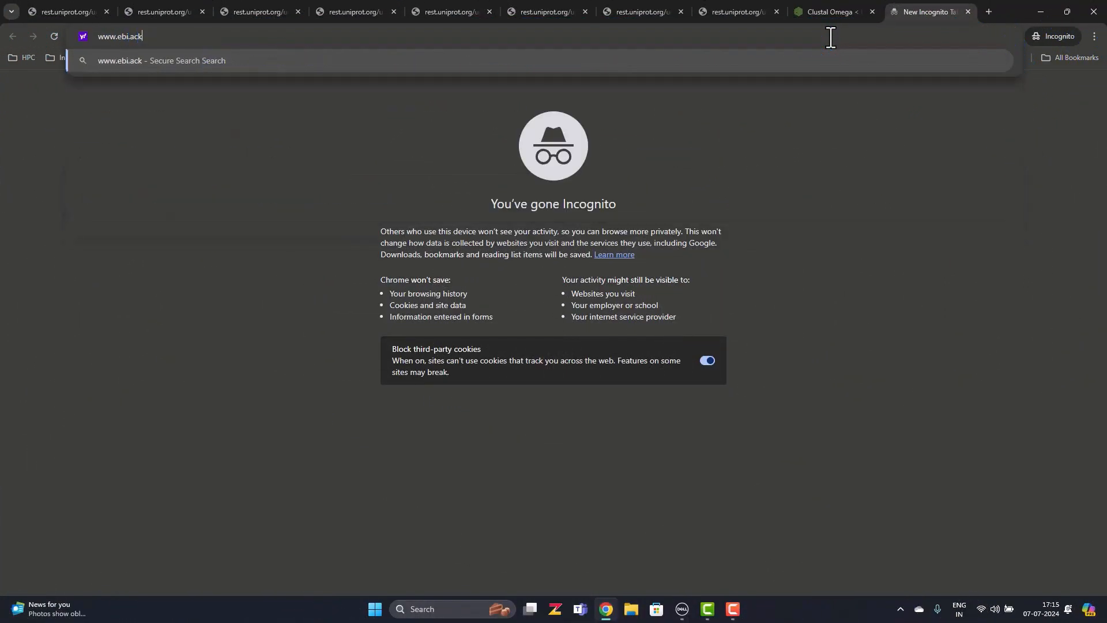
pyautogui.press('BackSpace')
pyautogui.press('BackSpace')
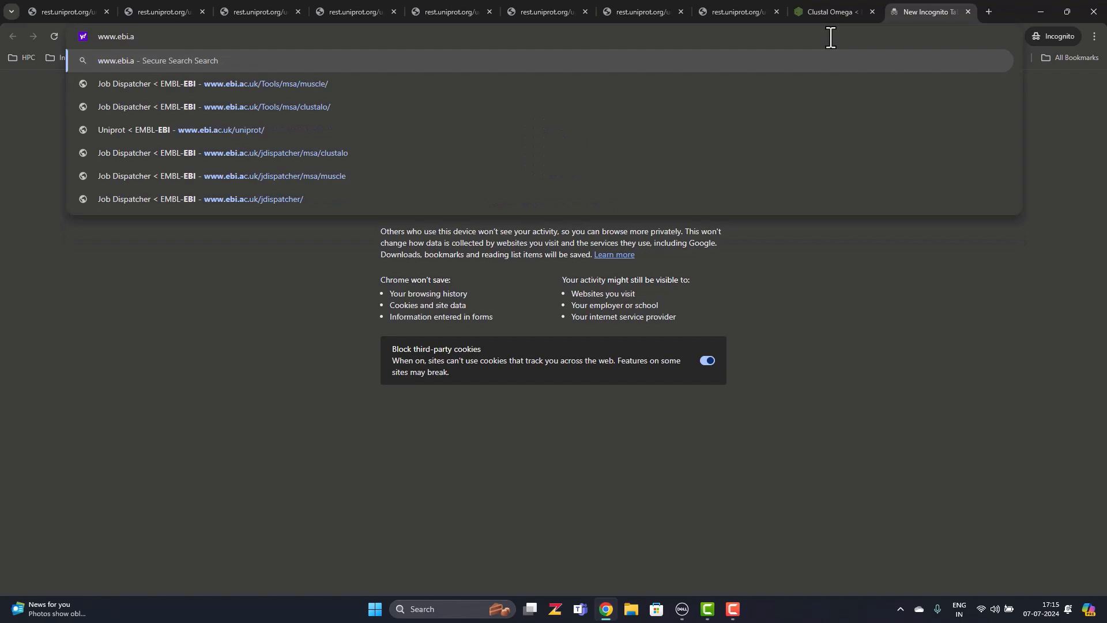
pyautogui.write('c')
pyautogui.press('BackSpace')
pyautogui.press('BackSpace')
pyautogui.press('BackSpace')
pyautogui.press('BackSpace')
pyautogui.press('BackSpace')
pyautogui.press('BackSpace')
pyautogui.press('BackSpace')
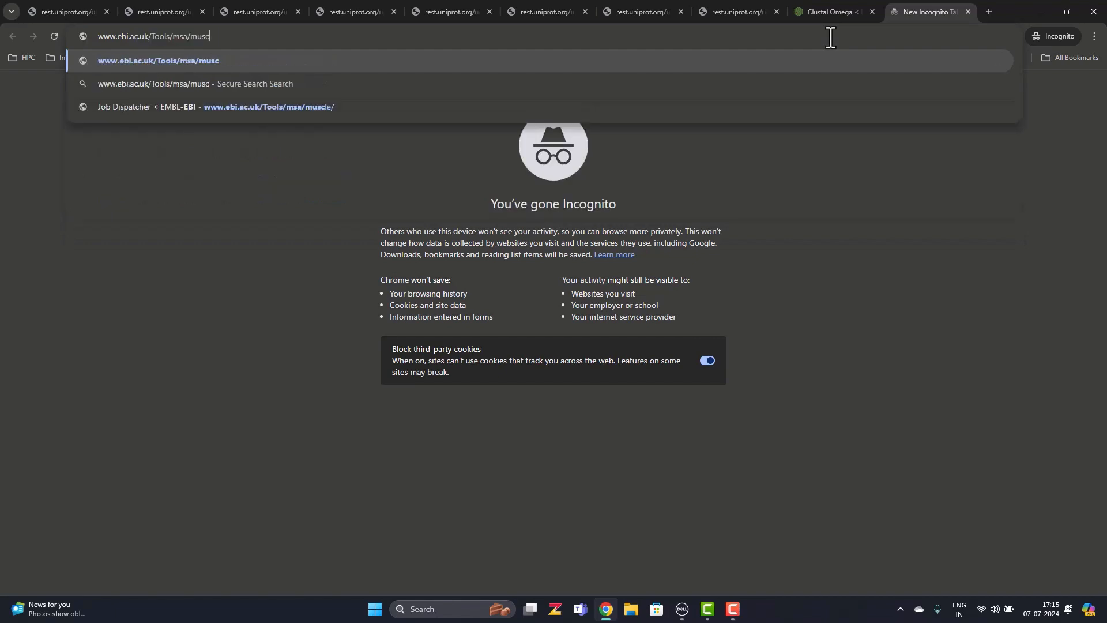
pyautogui.press('Return')
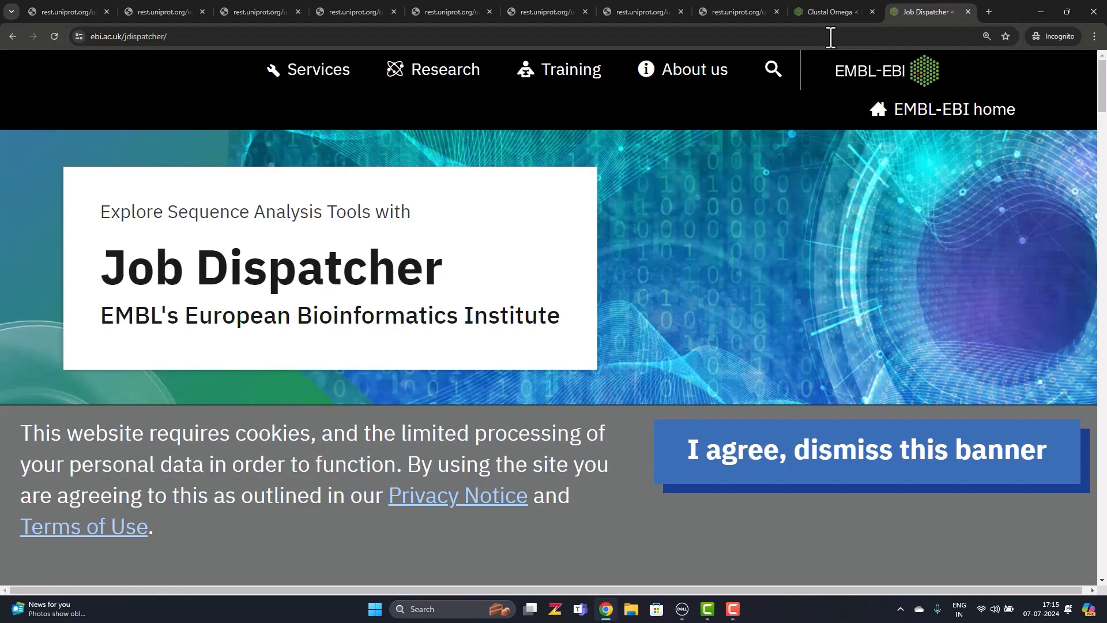
# Step: Accept the cookie notice and open the MUSCLE tool from the Multiple Sequence Alignment category
pyautogui.click(806, 452)
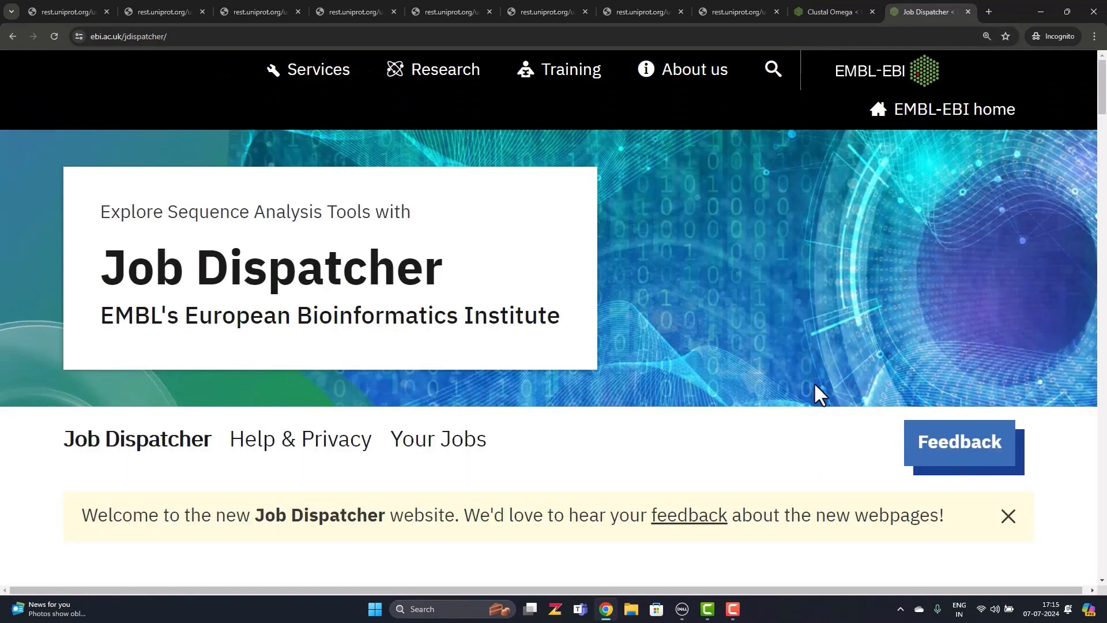
pyautogui.scroll(-8, 816, 387)
pyautogui.scroll(-10, 816, 368)
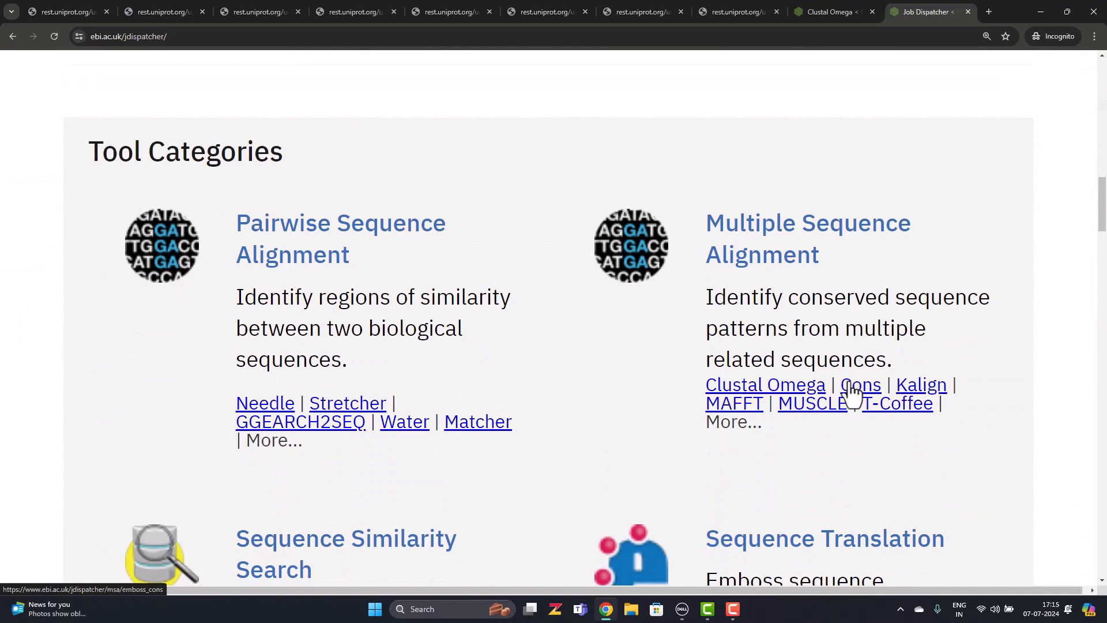
pyautogui.click(807, 410)
# Step: Examine the MUSCLE description, the sequence input and the output format parameter, with the page zoom reduced to 125%
pyautogui.scroll(-10, 770, 367)
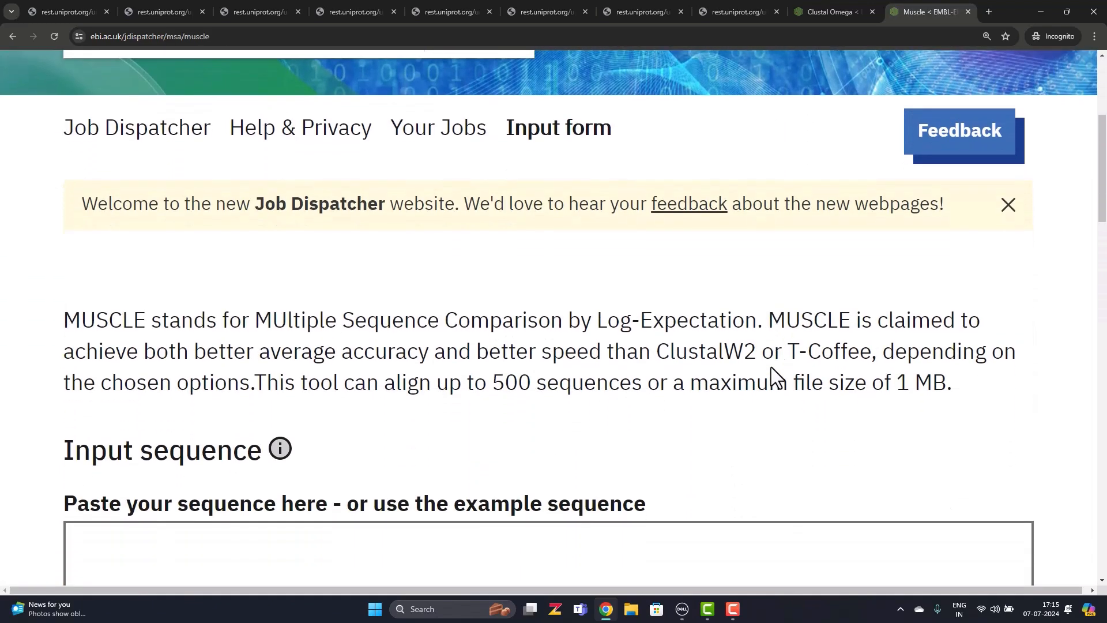
pyautogui.scroll(-5, 771, 367)
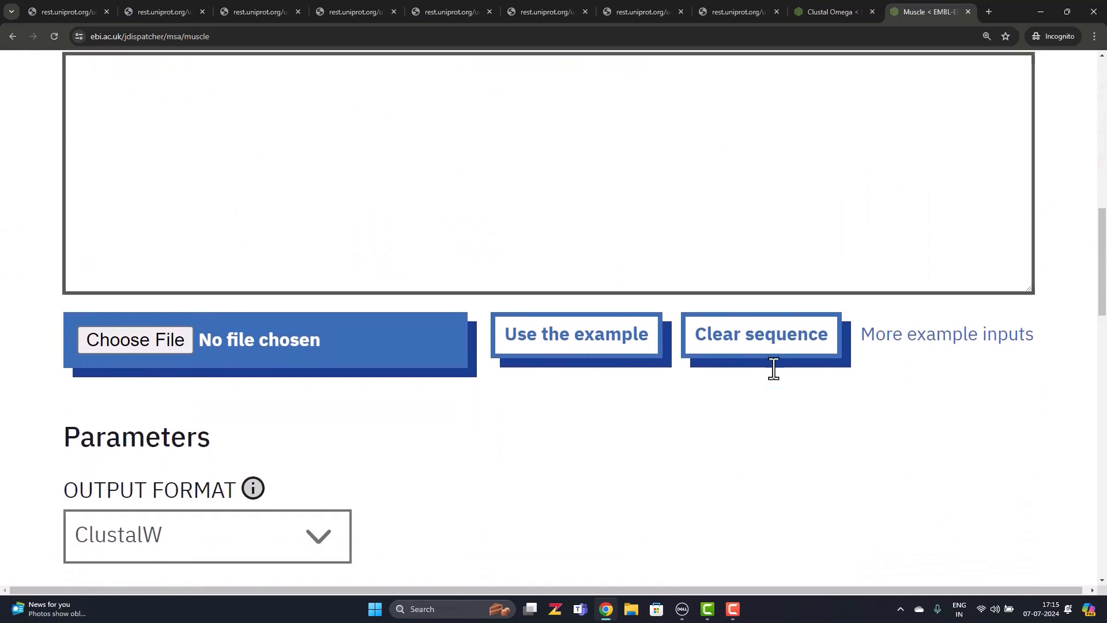
pyautogui.scroll(-2, 773, 368)
pyautogui.scroll(5, 773, 368)
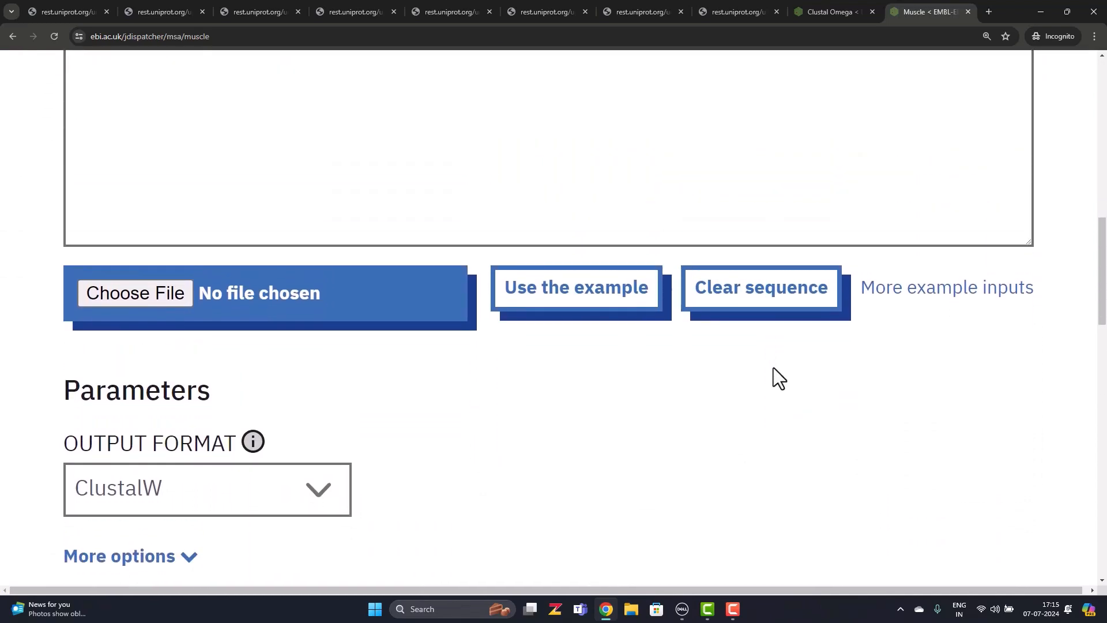
pyautogui.scroll(7, 773, 368)
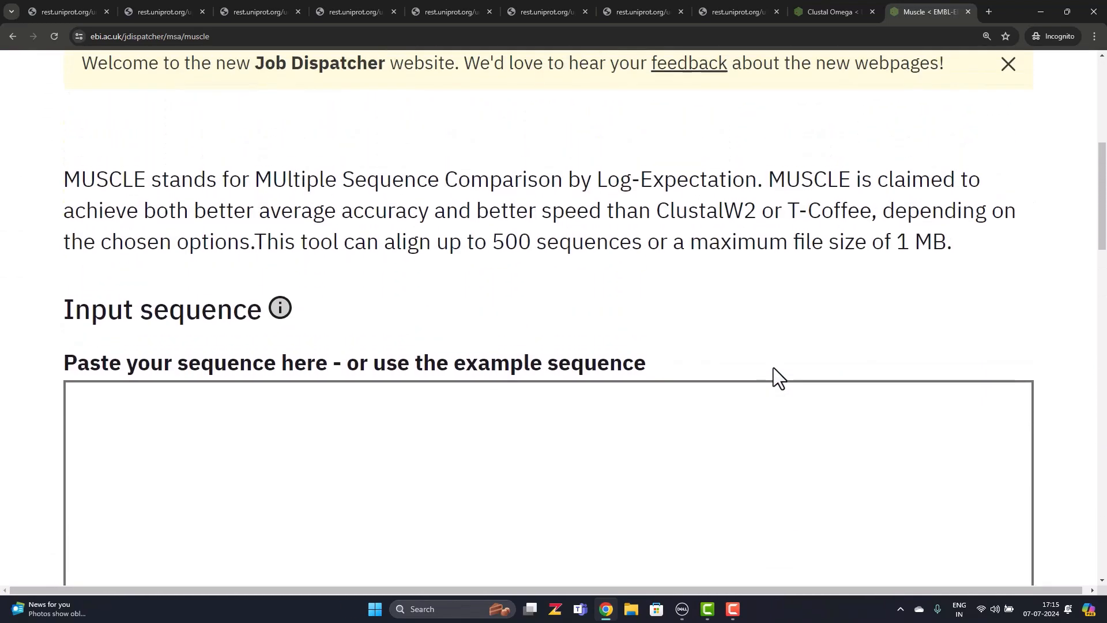
pyautogui.scroll(-3, 773, 368)
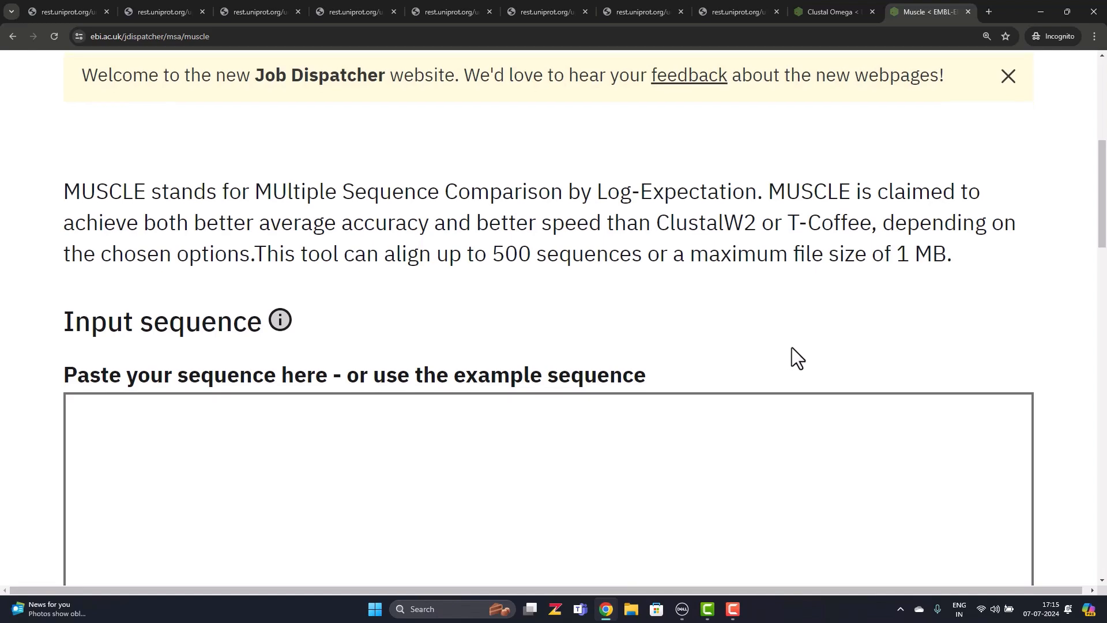
pyautogui.hotkey('ctrl', '-')
pyautogui.hotkey('ctrl', '-')
pyautogui.hotkey('ctrl', '-')
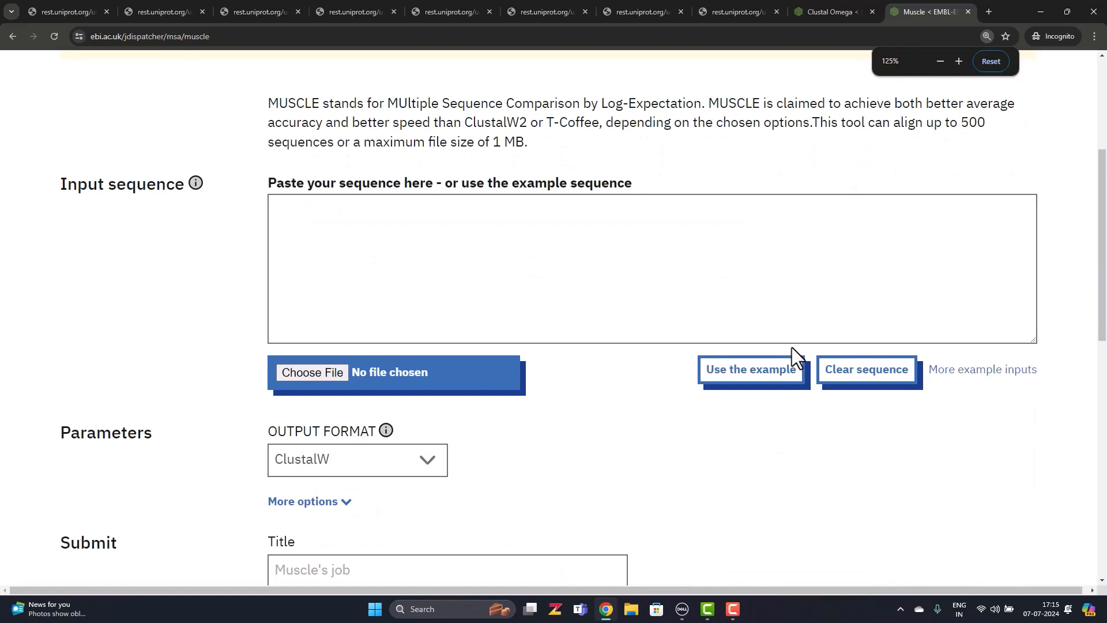
pyautogui.scroll(2, 610, 381)
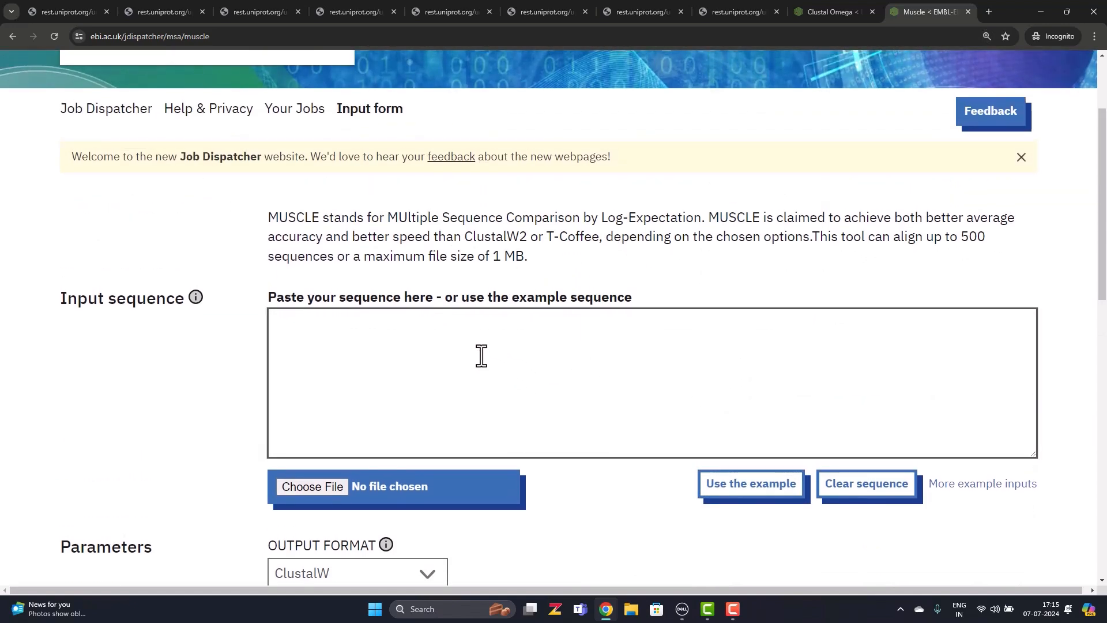
pyautogui.scroll(-2, 329, 467)
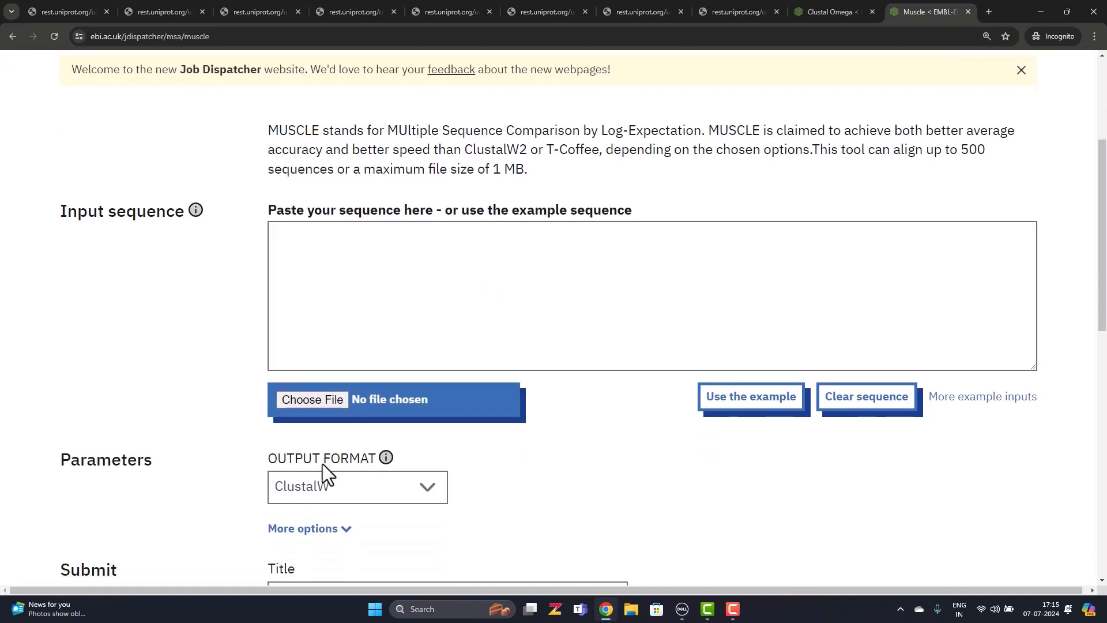
# Step: Choose insulin.fasta as the input sequence file for the MUSCLE job, and go to the form's submission section
pyautogui.click(306, 379)
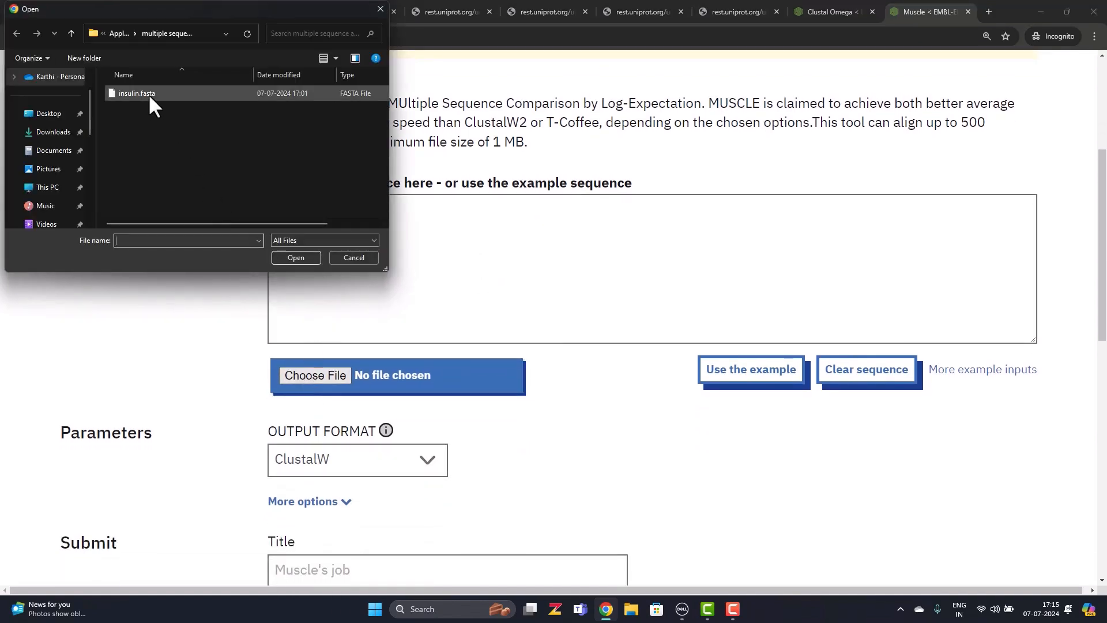
pyautogui.click(148, 94)
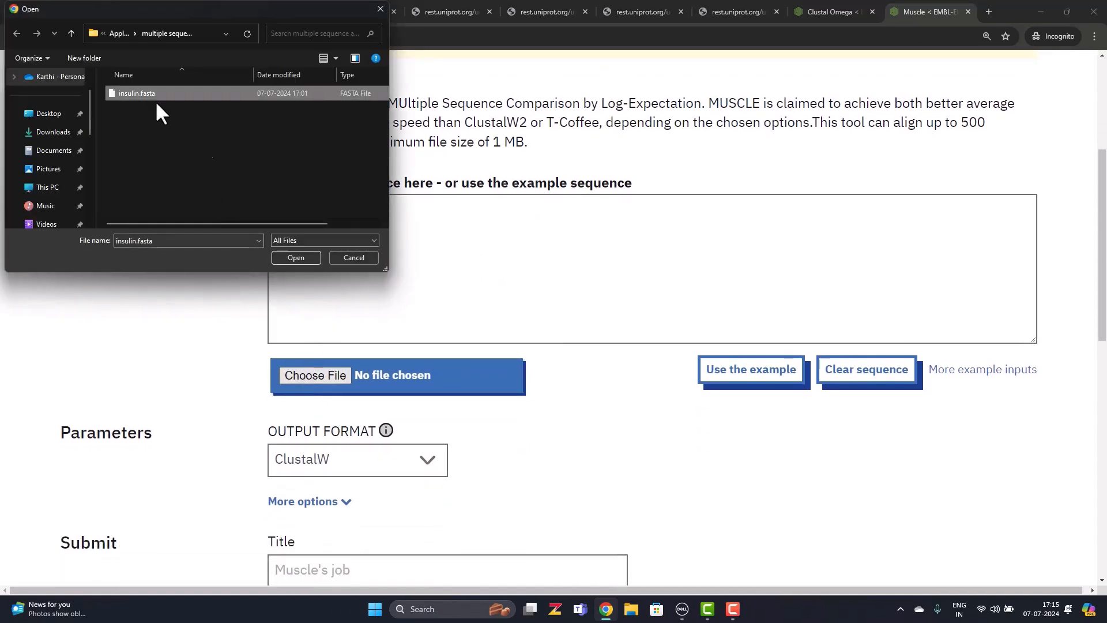
pyautogui.click(296, 258)
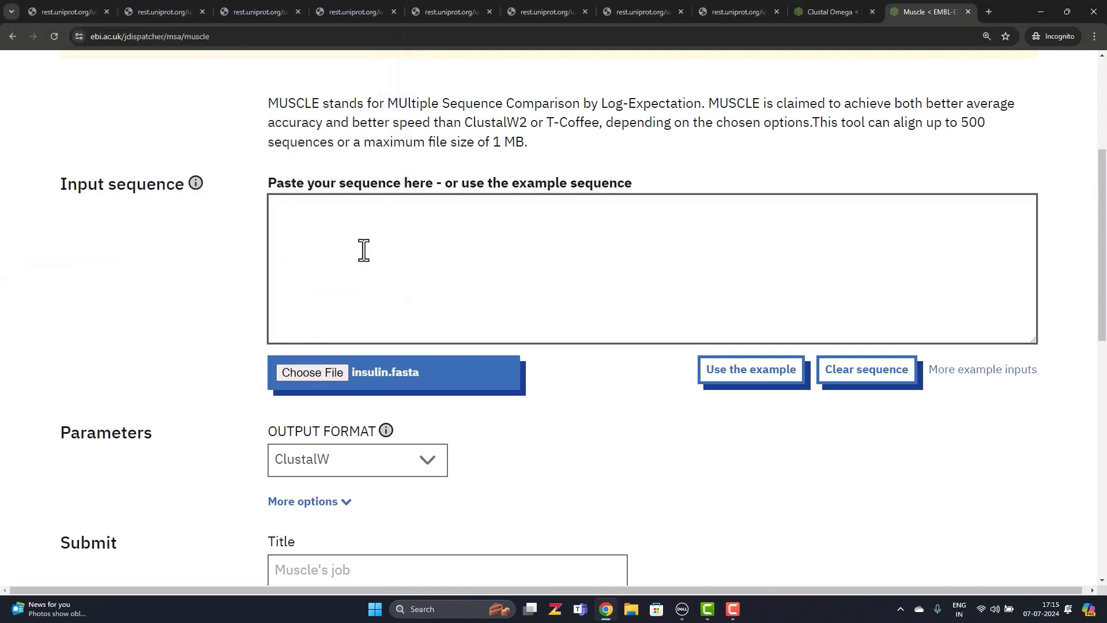
pyautogui.scroll(-2, 462, 338)
pyautogui.scroll(-3, 463, 338)
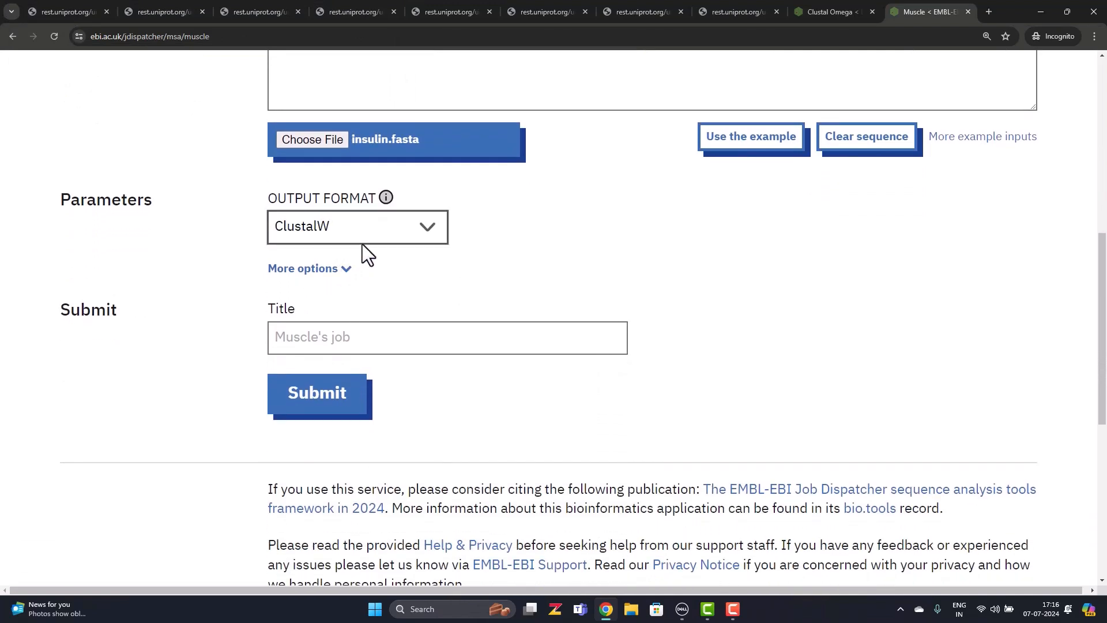
# Step: Submit the MUSCLE job for insulin.fasta and open its results at the tool output alignment
pyautogui.click(335, 392)
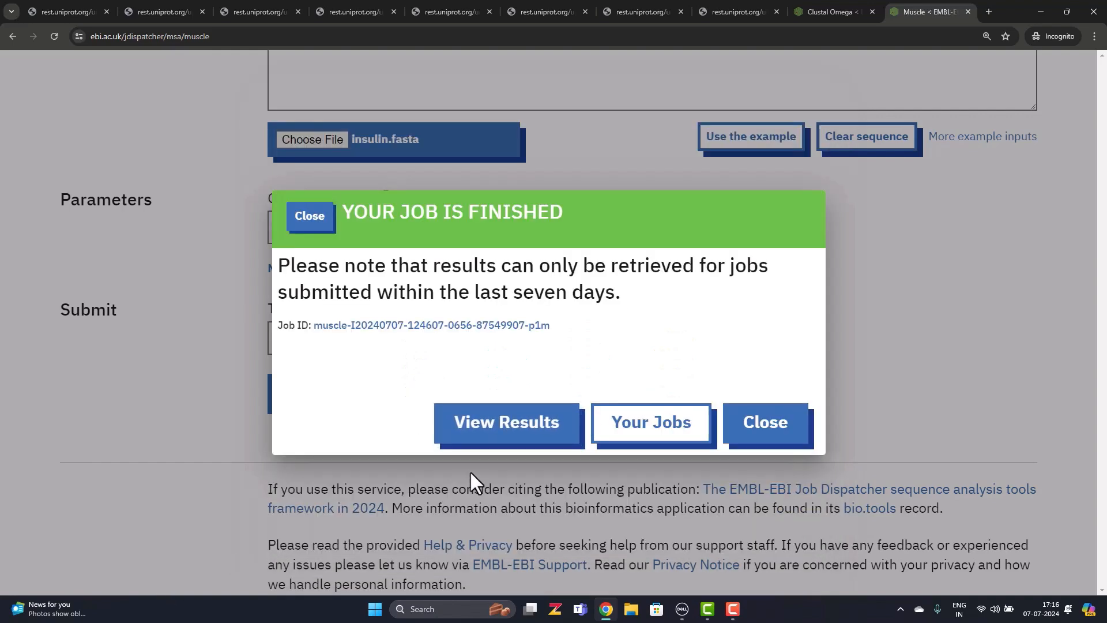
pyautogui.click(508, 437)
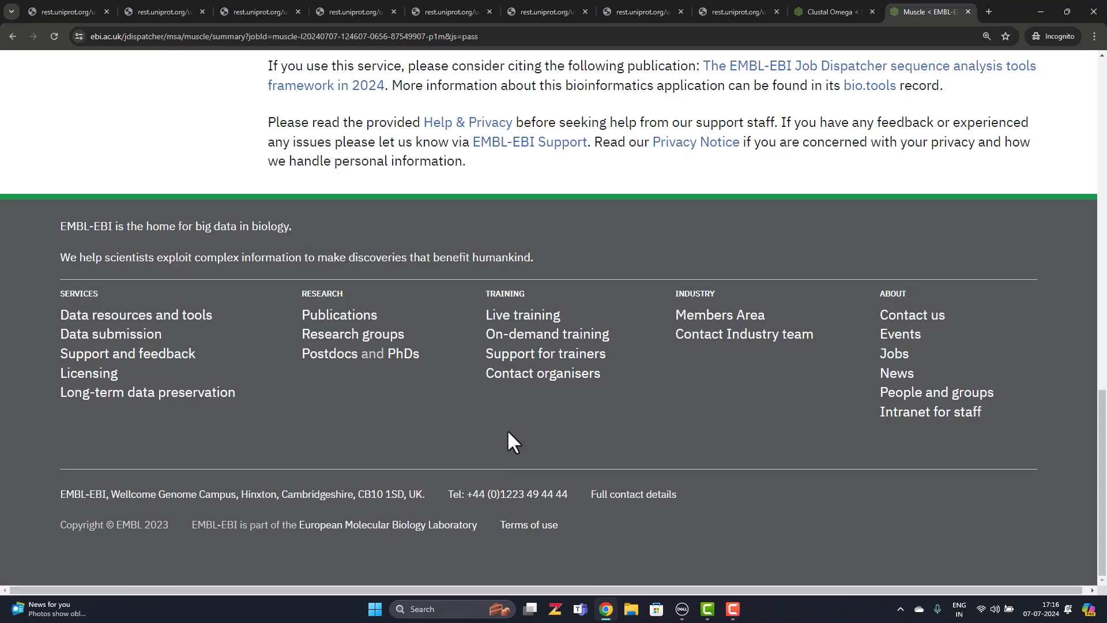
pyautogui.scroll(6, 508, 431)
pyautogui.scroll(5, 507, 431)
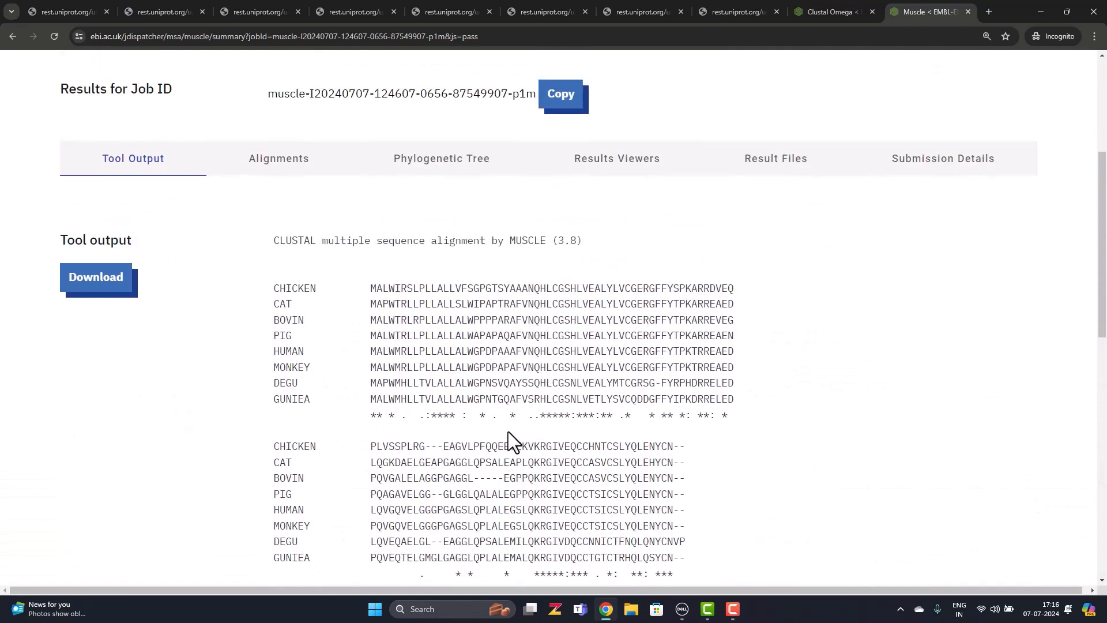
pyautogui.scroll(-1, 508, 431)
pyautogui.scroll(2, 507, 431)
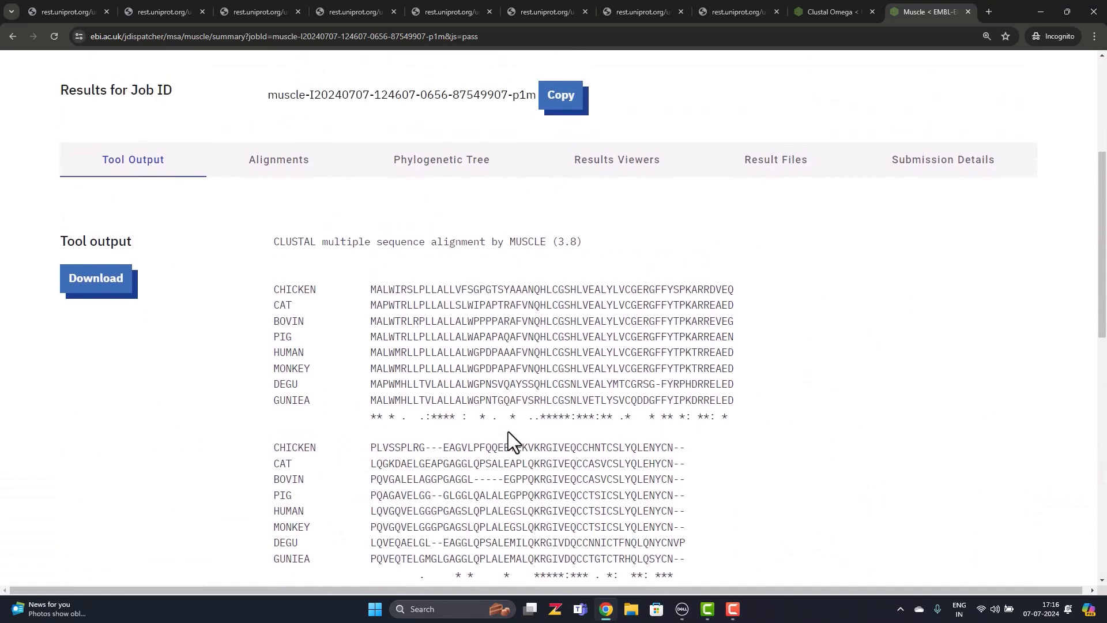
pyautogui.scroll(2, 507, 430)
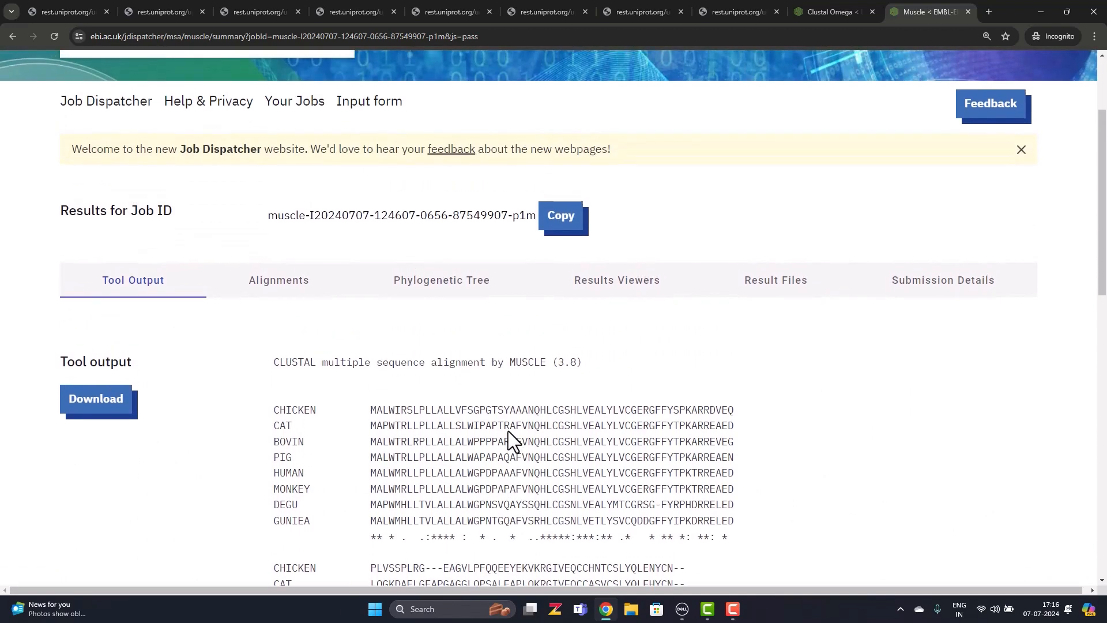
pyautogui.scroll(3, 507, 431)
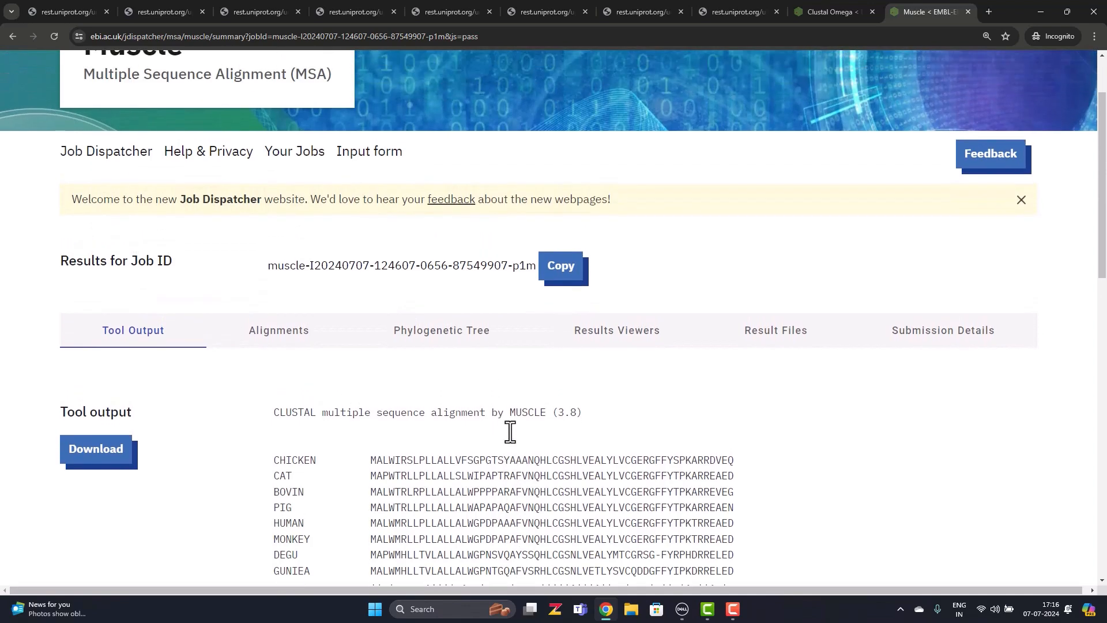
pyautogui.scroll(-3, 510, 432)
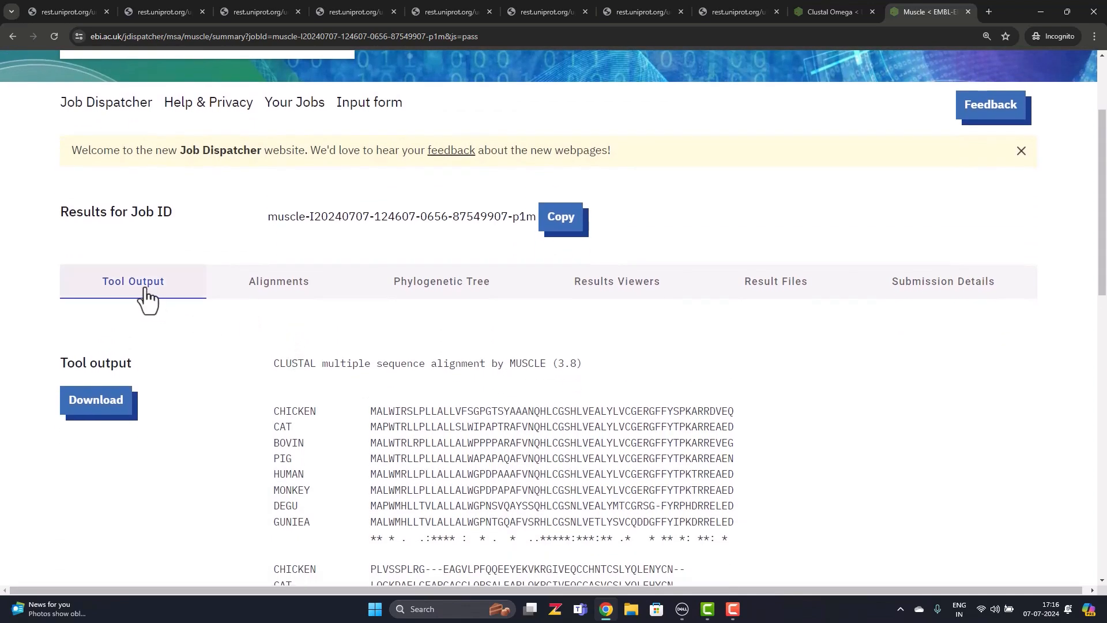
# Step: Show the MUSCLE alignment with colours and review it against the plain alignment
pyautogui.scroll(-11, 143, 300)
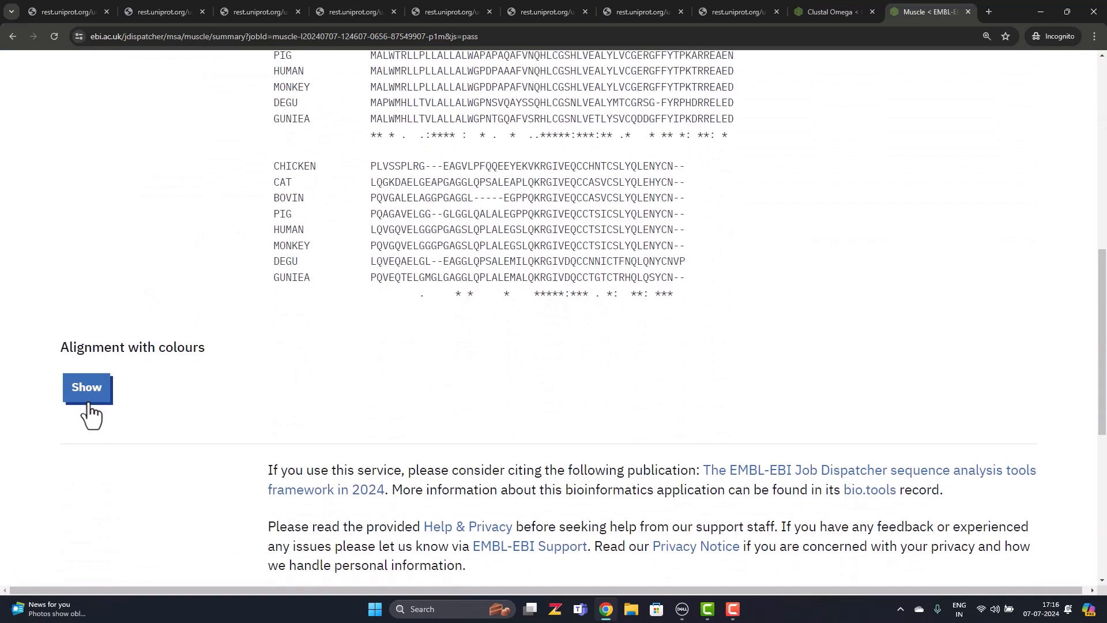
pyautogui.click(88, 392)
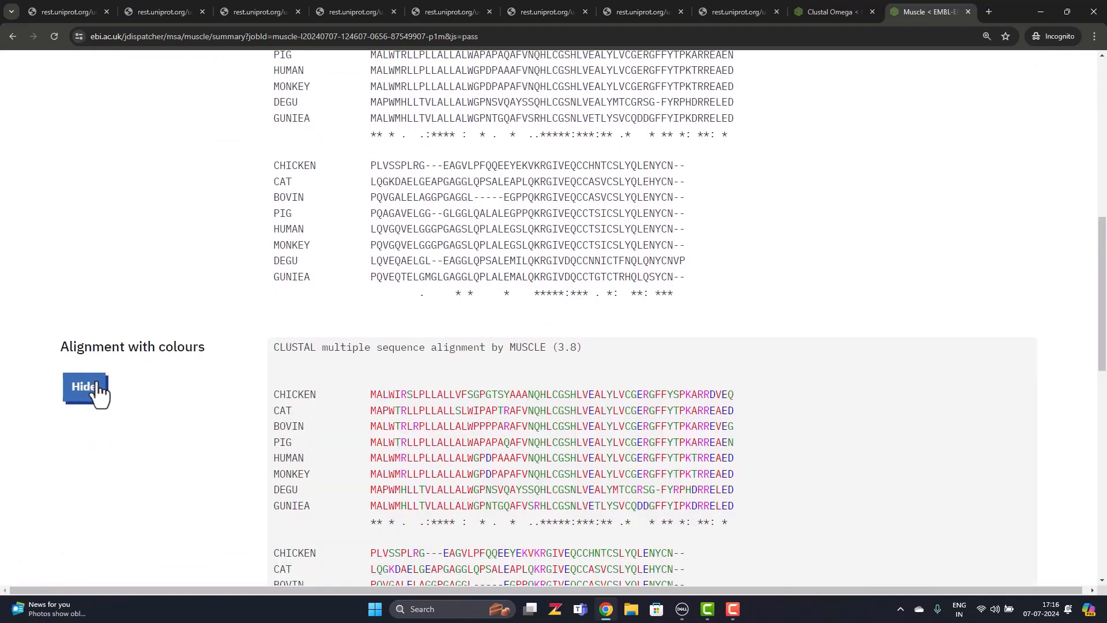
pyautogui.scroll(-4, 470, 387)
pyautogui.scroll(-2, 472, 386)
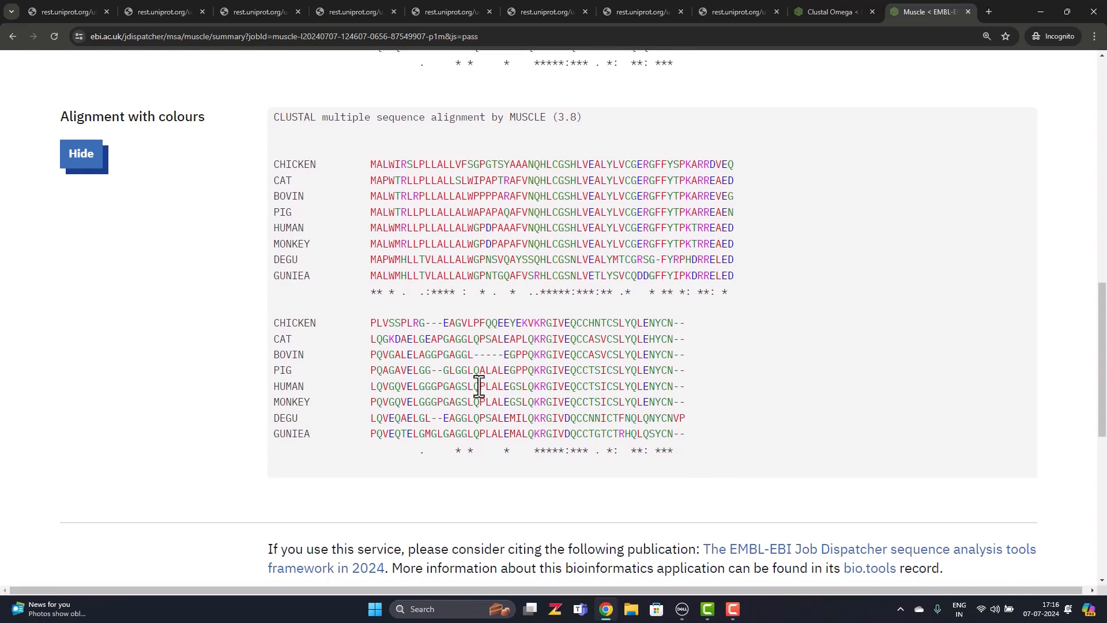
pyautogui.scroll(2, 479, 387)
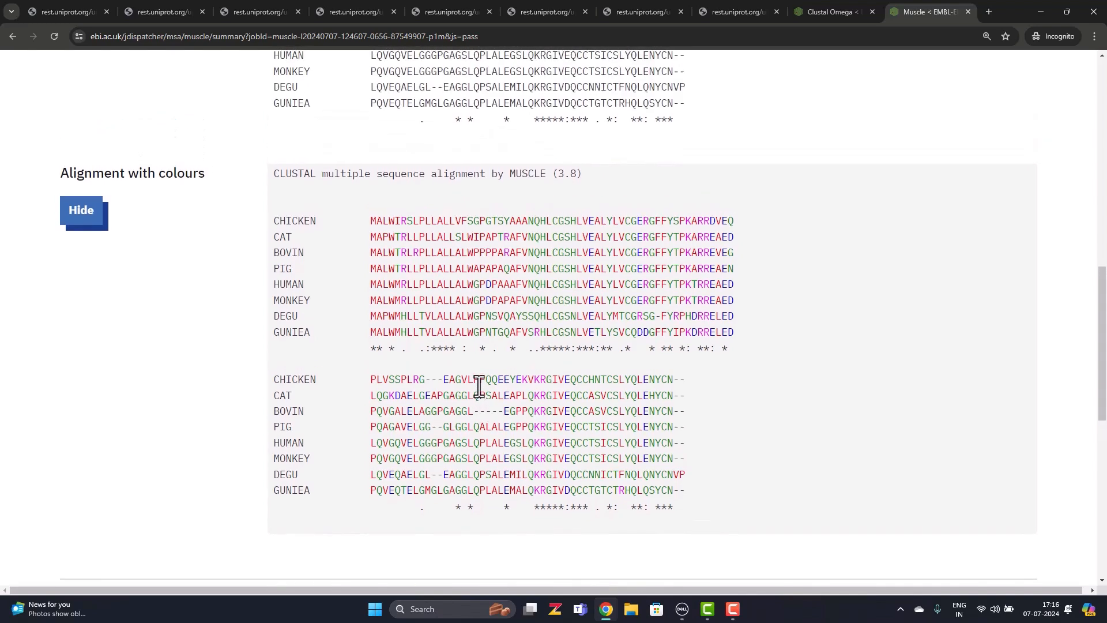
pyautogui.scroll(5, 479, 387)
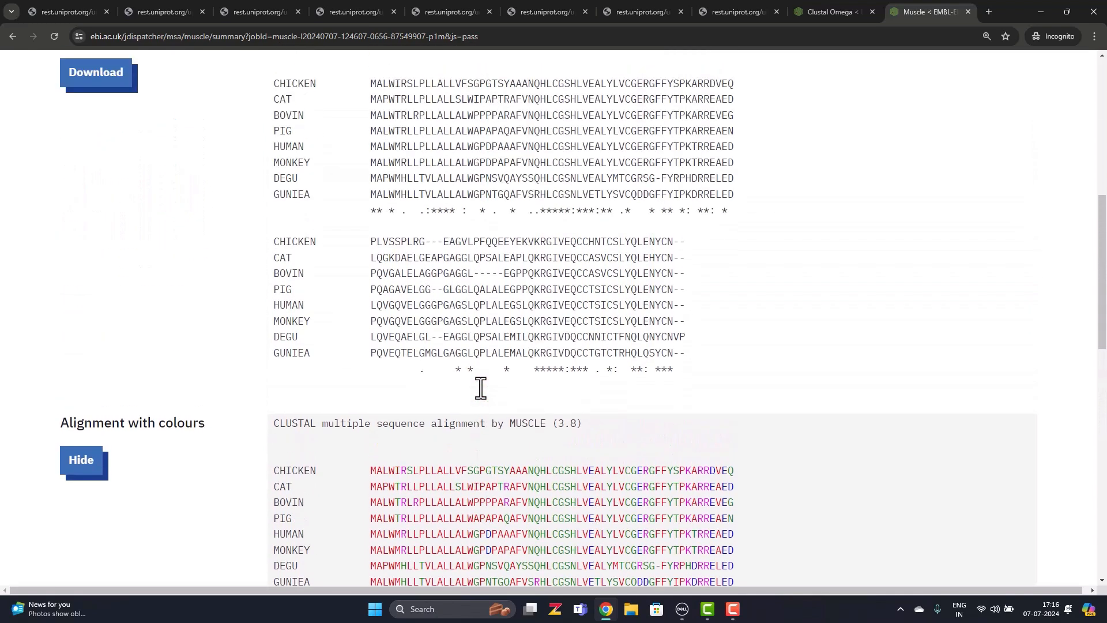
pyautogui.scroll(3, 481, 387)
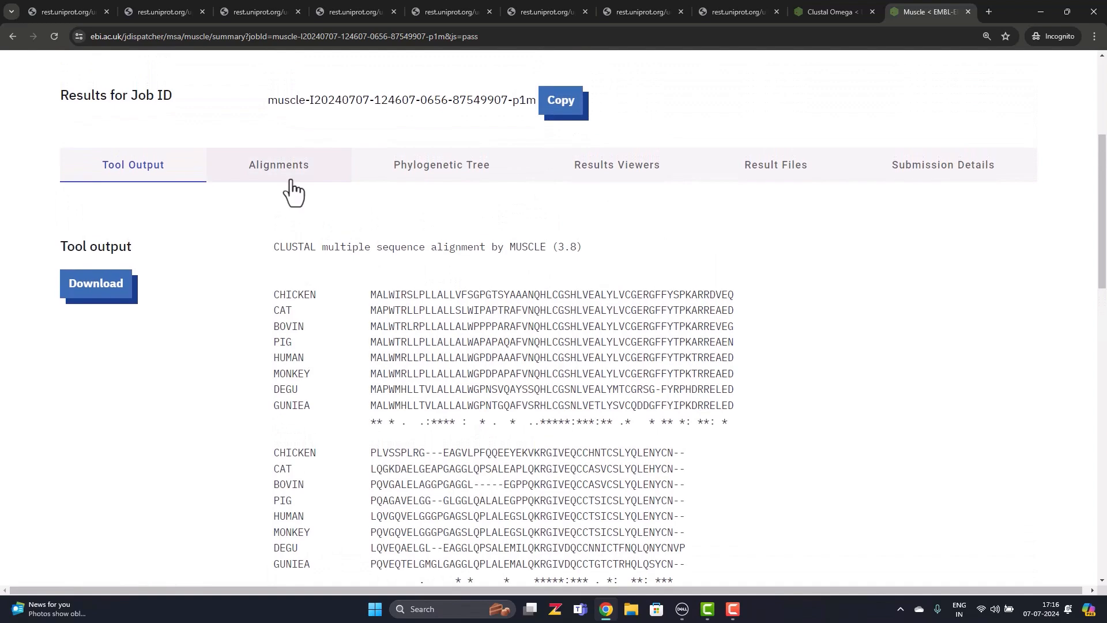
# Step: View the MUSCLE result in the Nightingale alignment viewer and look through its colour scheme options
pyautogui.click(292, 185)
pyautogui.scroll(4, 510, 348)
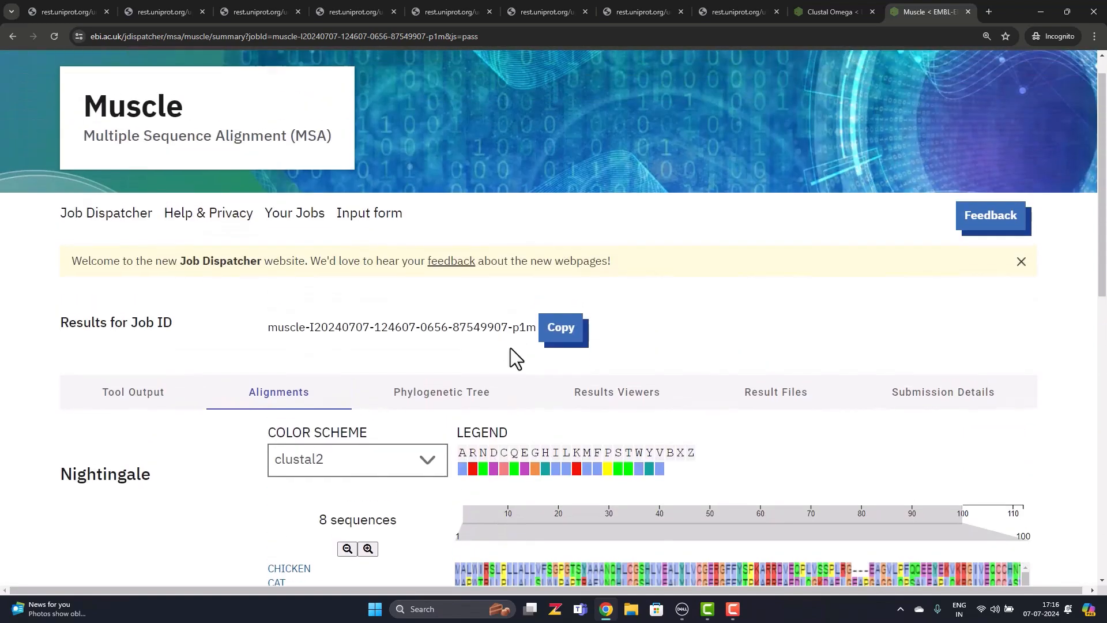
pyautogui.scroll(-2, 510, 348)
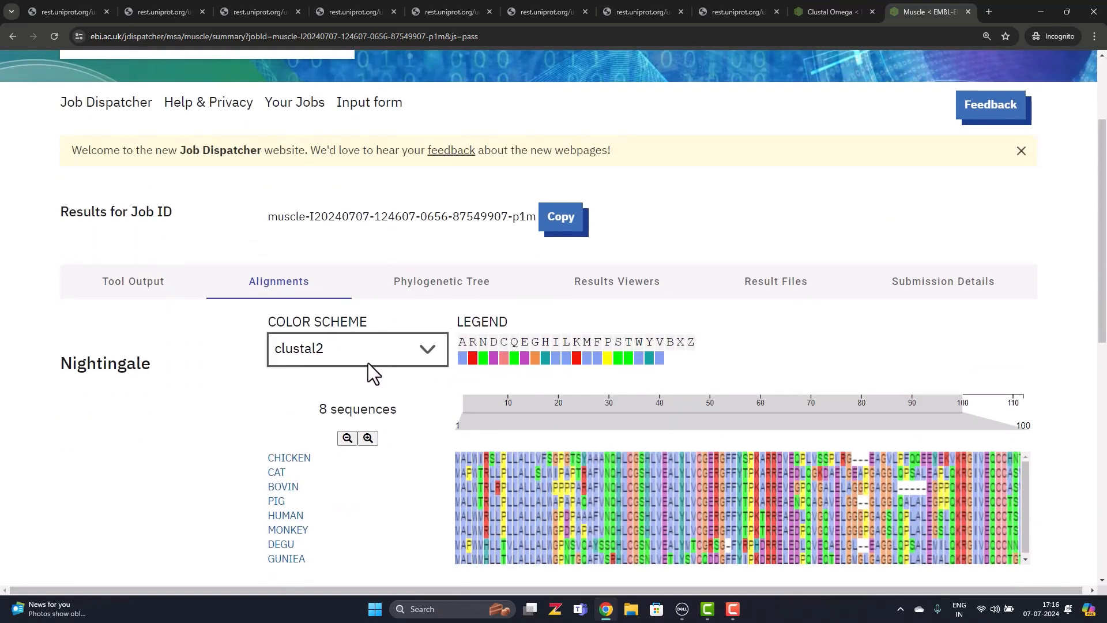
pyautogui.click(426, 348)
pyautogui.click(427, 348)
# Step: Review the MUSCLE job's phylogenetic tree, results viewers, result files and submission details
pyautogui.click(442, 288)
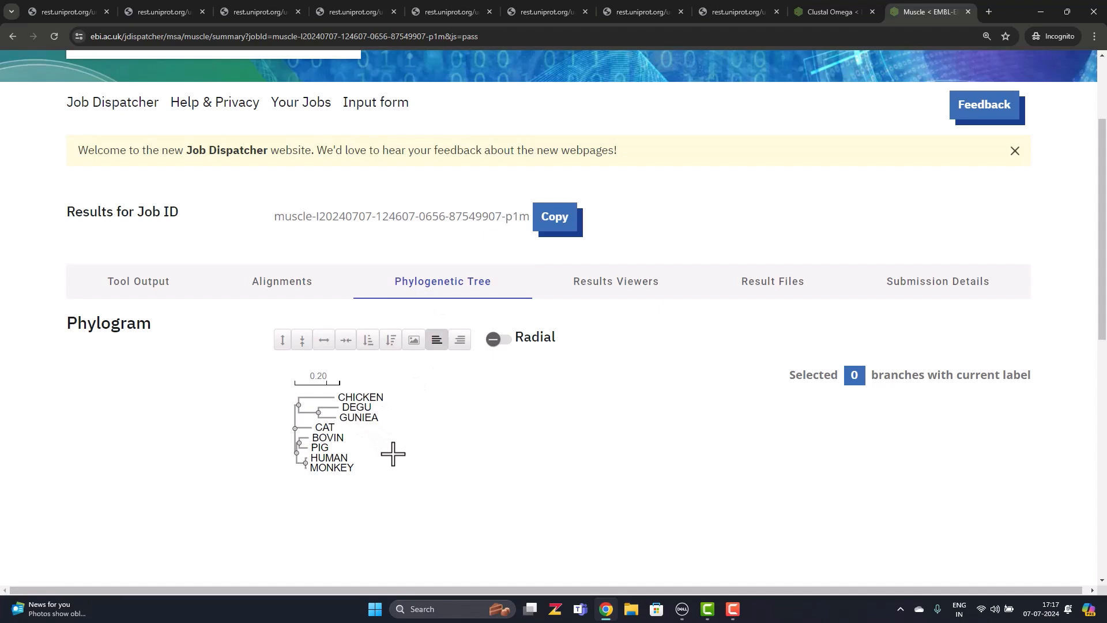
pyautogui.click(631, 282)
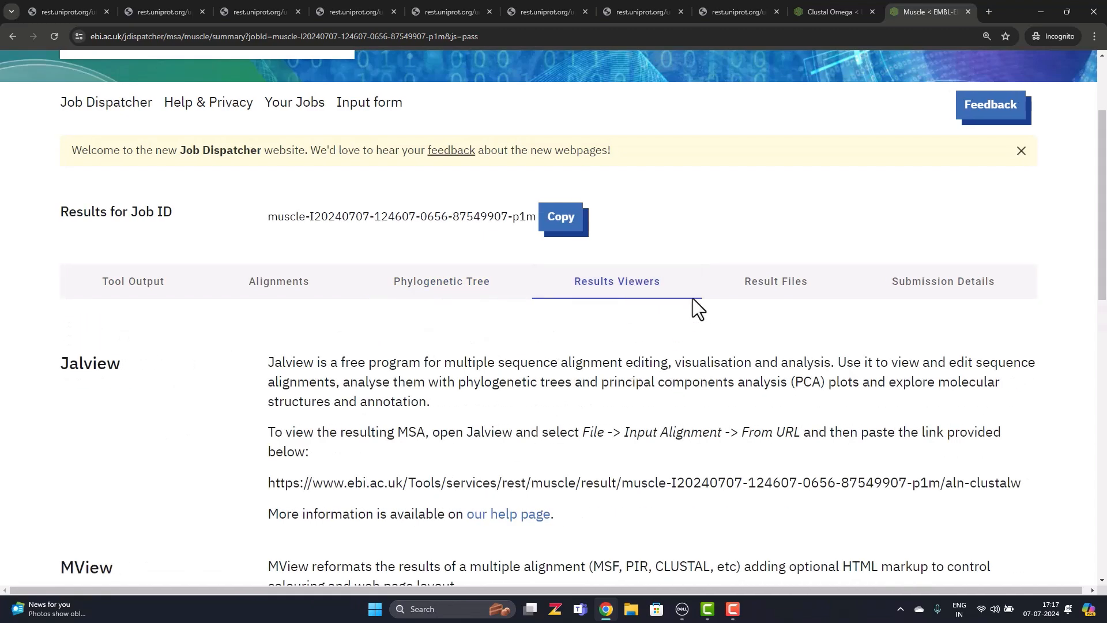
pyautogui.click(767, 283)
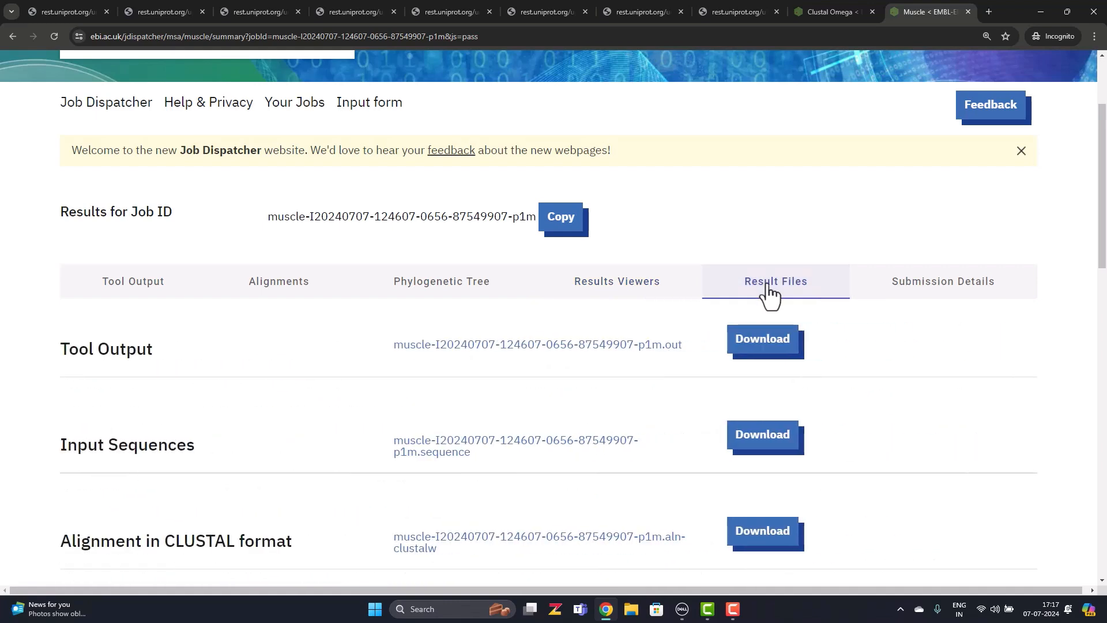
pyautogui.click(929, 294)
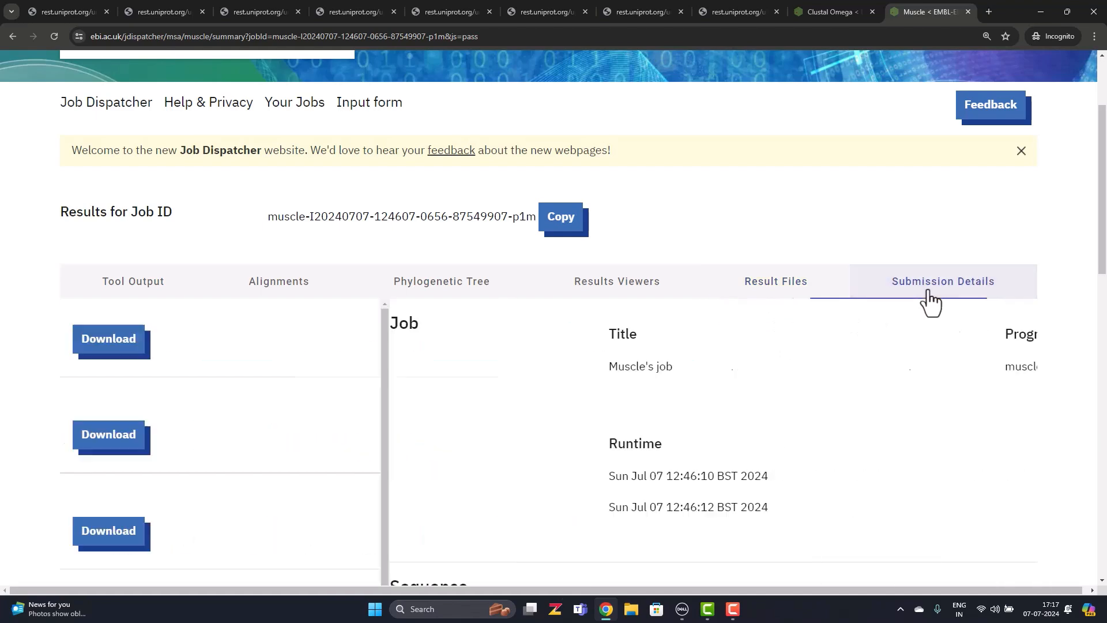
# Step: Return to the MUSCLE tool output and examine the plain and coloured alignments of the eight insulin sequences
pyautogui.click(310, 293)
pyautogui.click(155, 291)
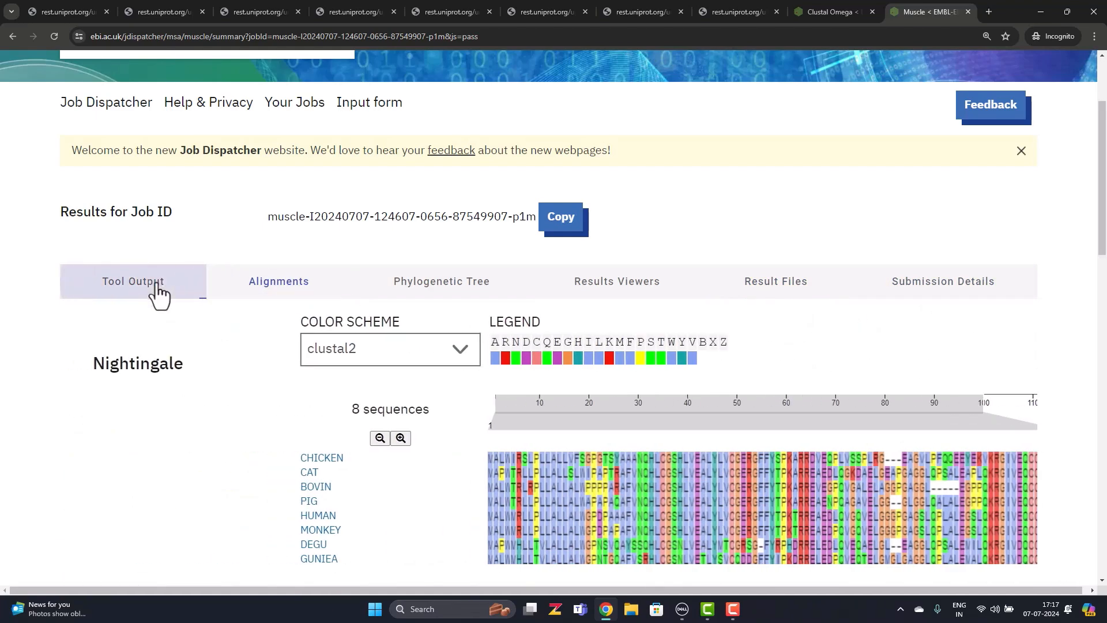
pyautogui.scroll(-8, 415, 396)
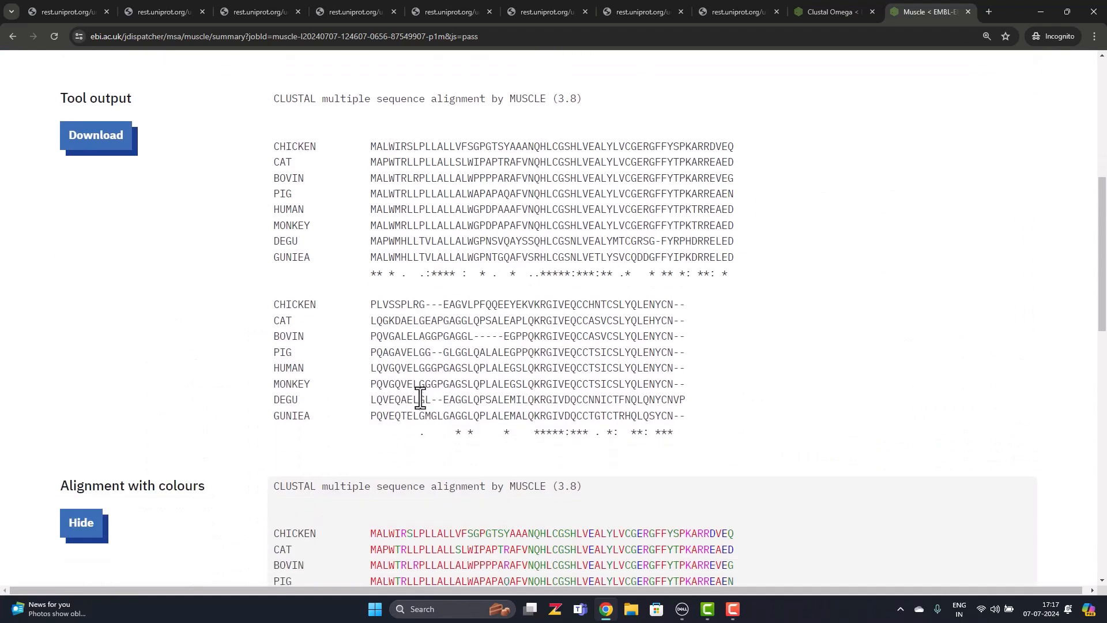
pyautogui.scroll(-2, 421, 397)
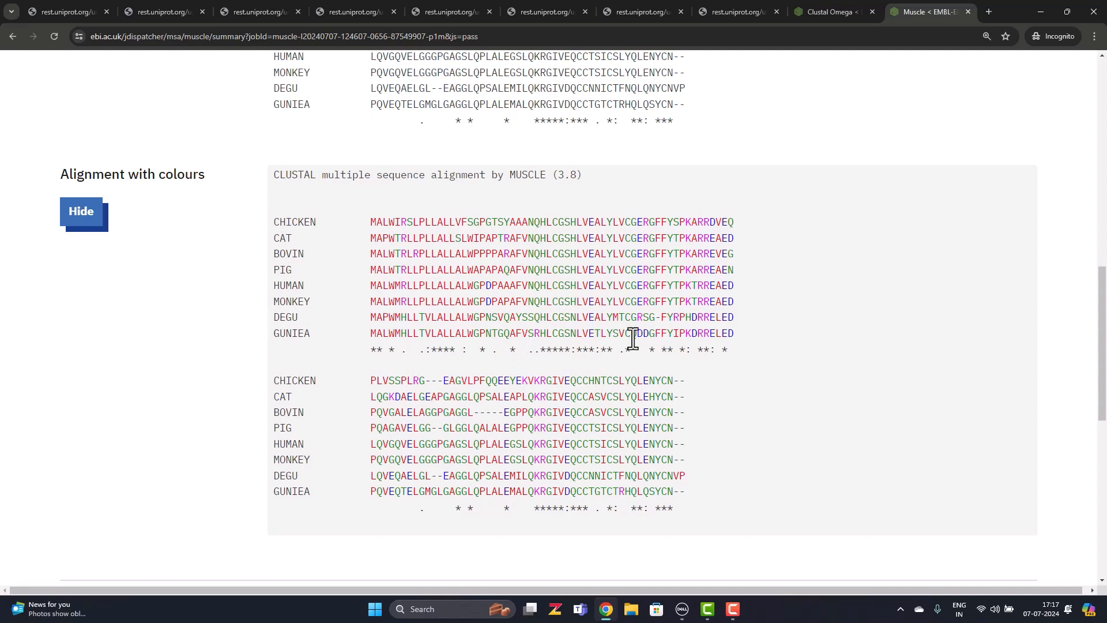
pyautogui.scroll(2, 610, 353)
pyautogui.scroll(-2, 608, 284)
pyautogui.scroll(8, 607, 357)
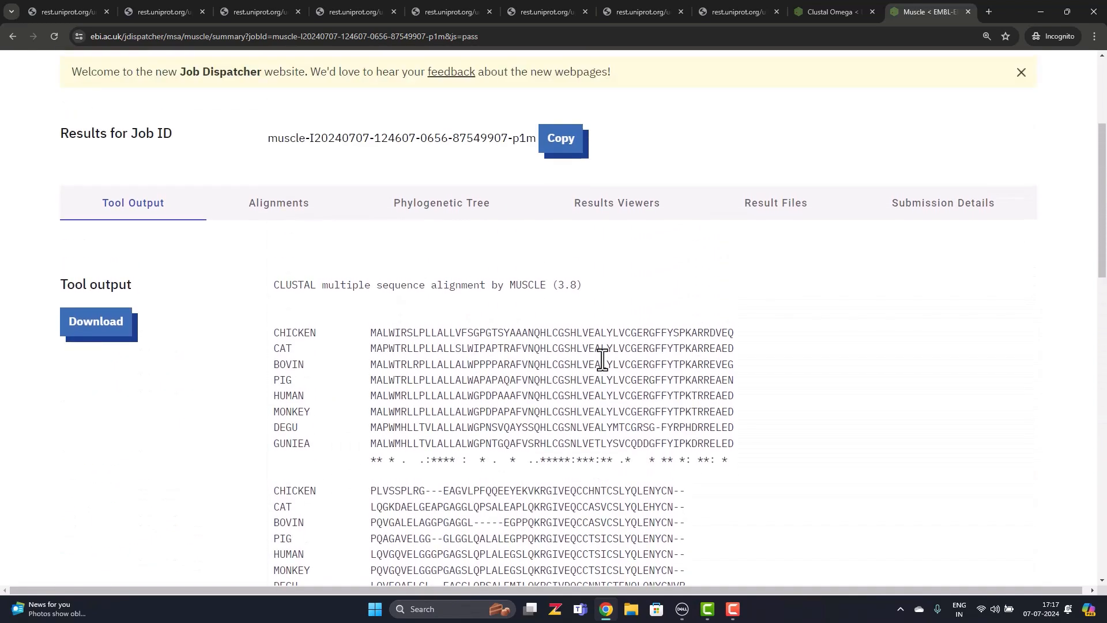
pyautogui.scroll(1, 602, 359)
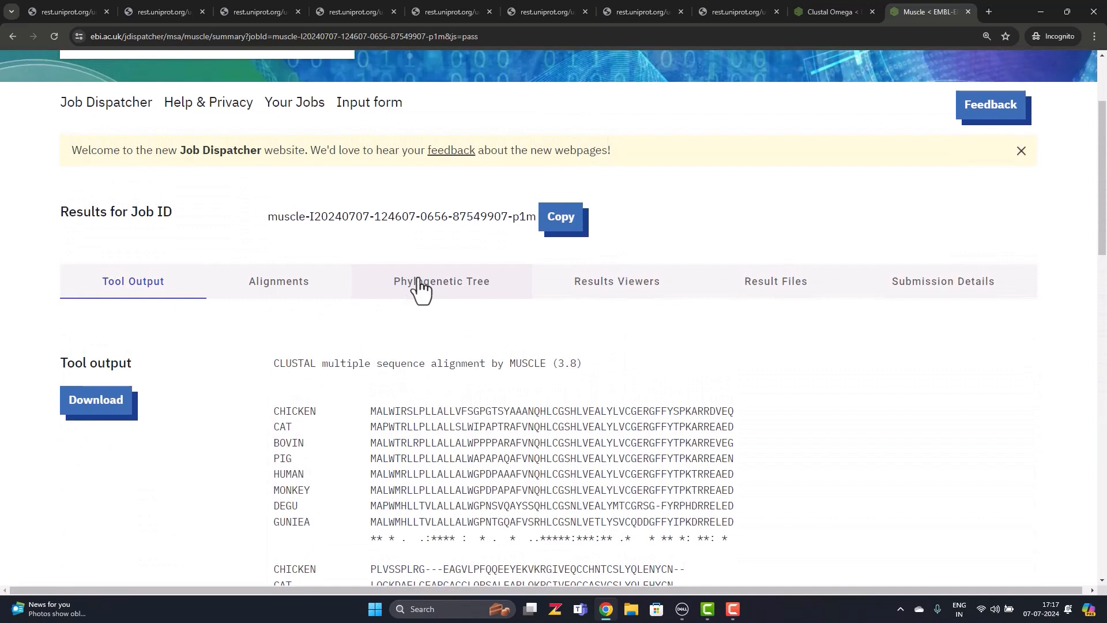
# Step: Examine the phylogram of the eight species in the MUSCLE results
pyautogui.click(421, 288)
pyautogui.scroll(-1, 524, 392)
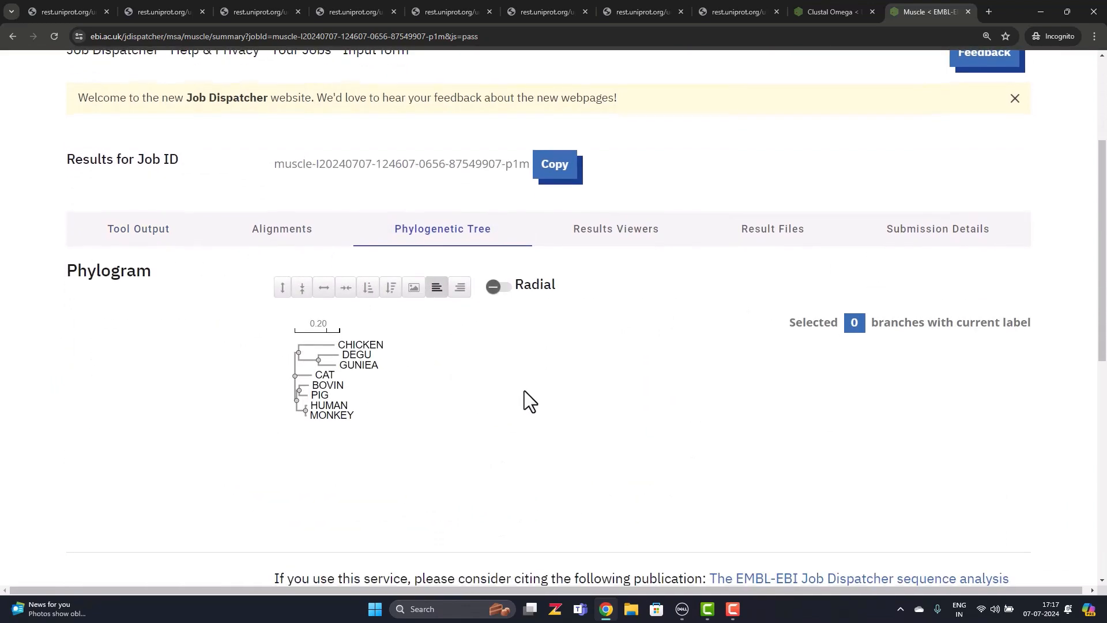
pyautogui.scroll(1, 524, 390)
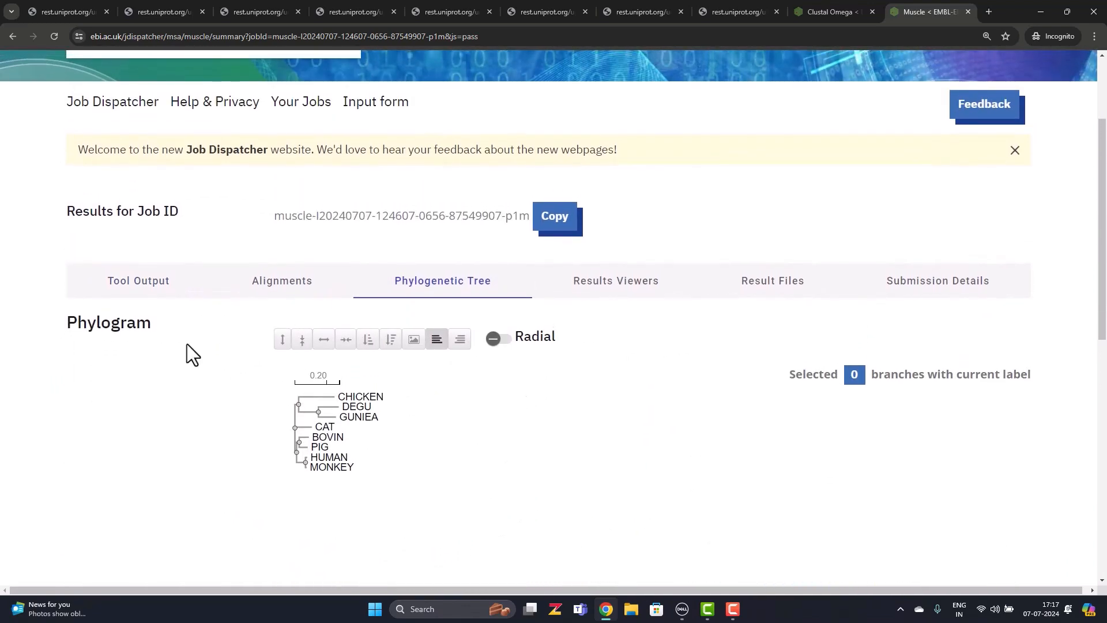
# Step: Go back to the coloured MUSCLE alignment and examine the residue columns and the conservation symbols beneath both blocks
pyautogui.click(146, 291)
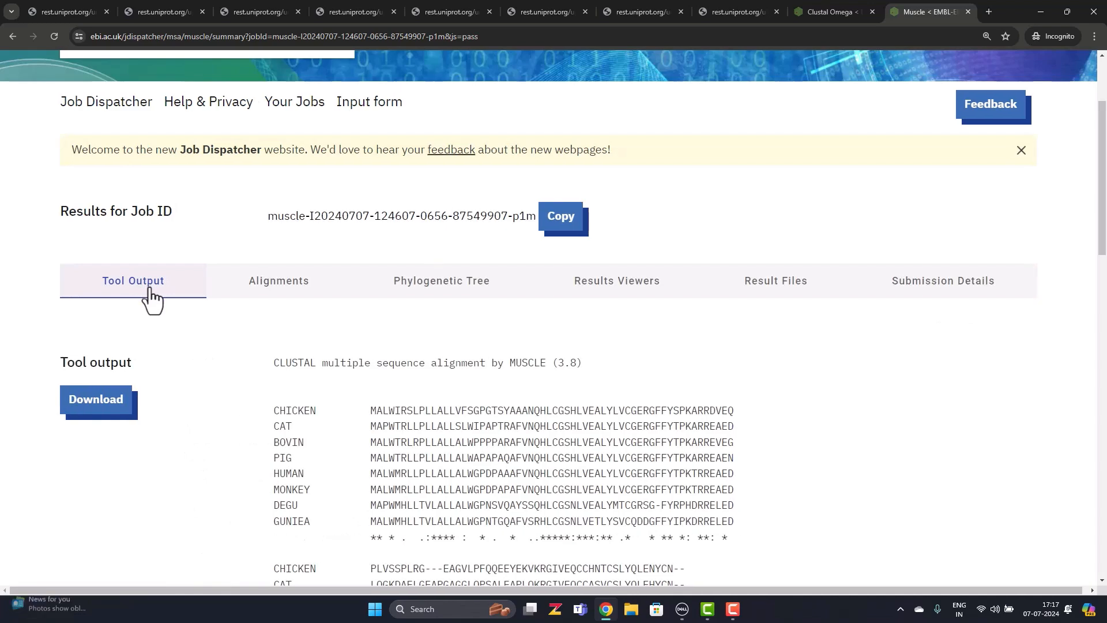
pyautogui.scroll(-8, 617, 314)
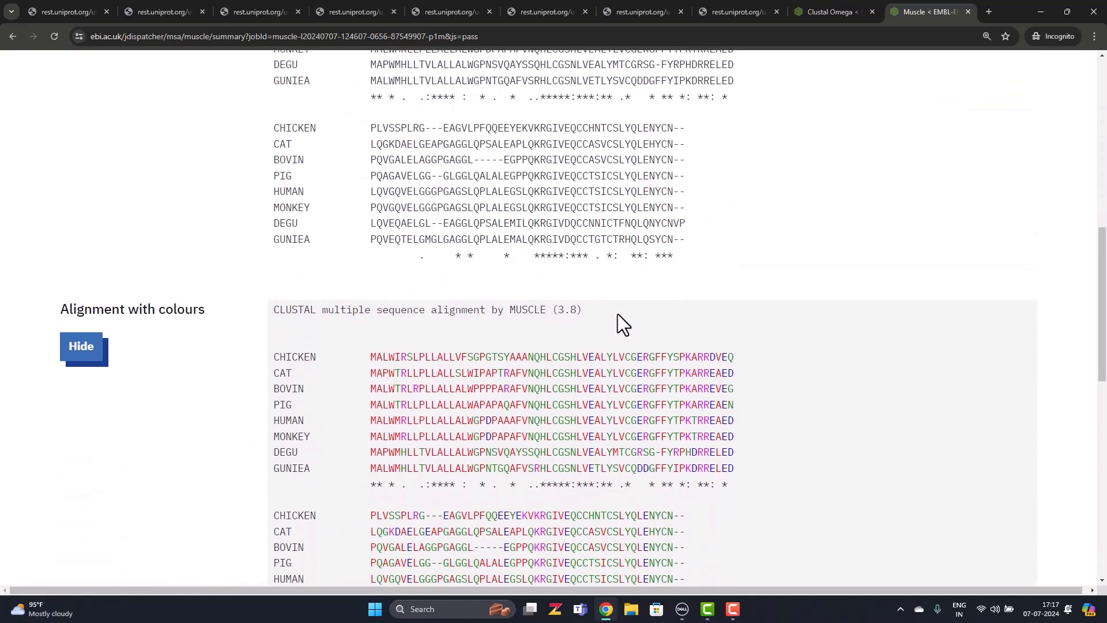
pyautogui.scroll(-1, 621, 312)
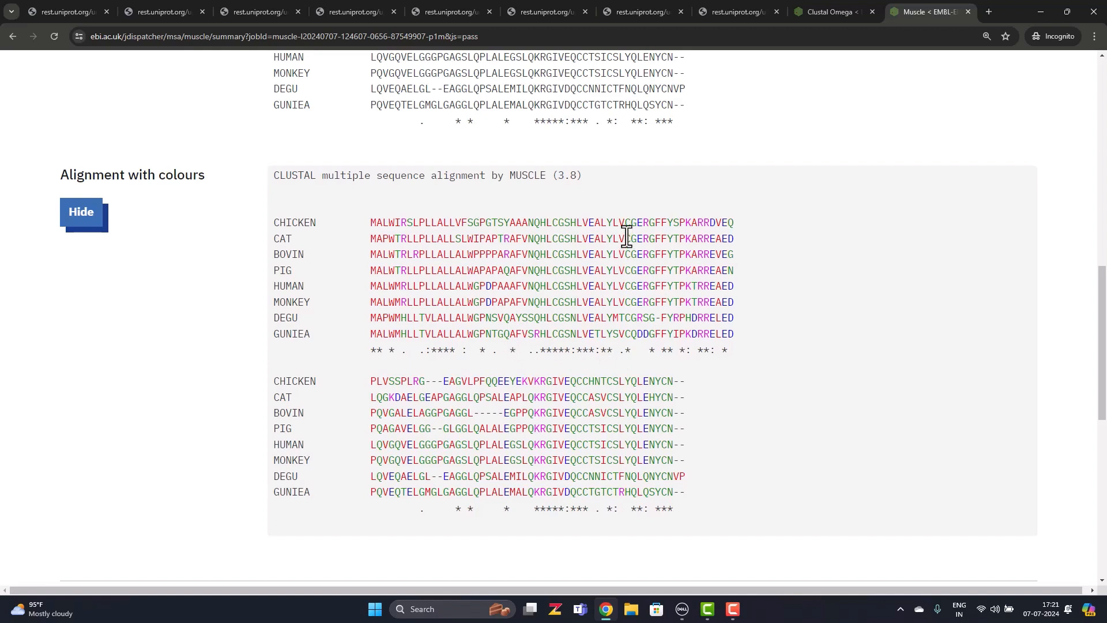
pyautogui.moveTo(626, 223); pyautogui.dragTo(625, 353)
pyautogui.click(629, 345)
pyautogui.click(579, 509)
pyautogui.moveTo(588, 508); pyautogui.dragTo(583, 508)
pyautogui.click(876, 365)
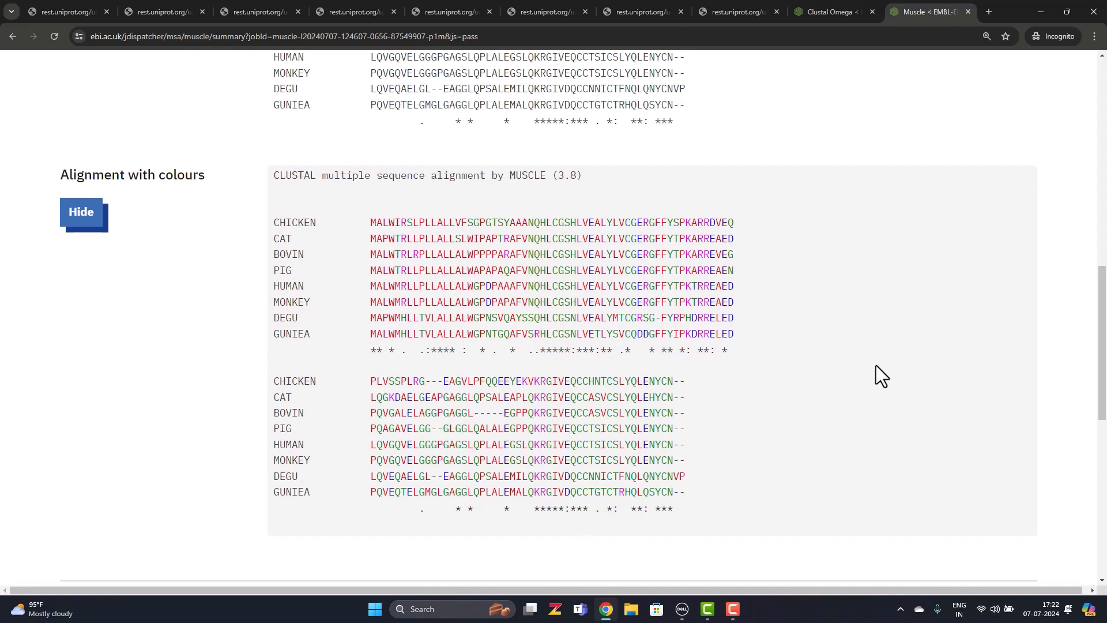